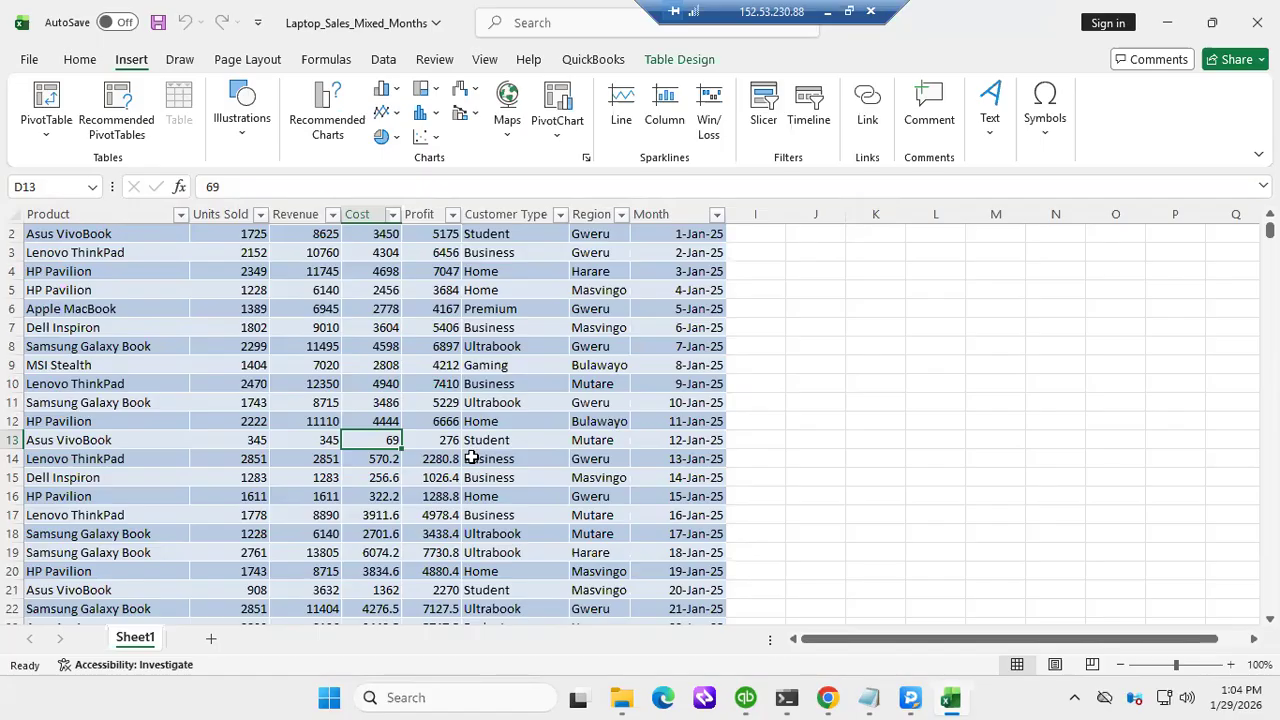
Examine the laptop sales records from the first row down to the end of the table
{"action": "left_click", "coordinate": [104, 366]}
{"action": "scroll", "coordinate": [106, 365], "scroll_direction": "up", "scroll_amount": 1}
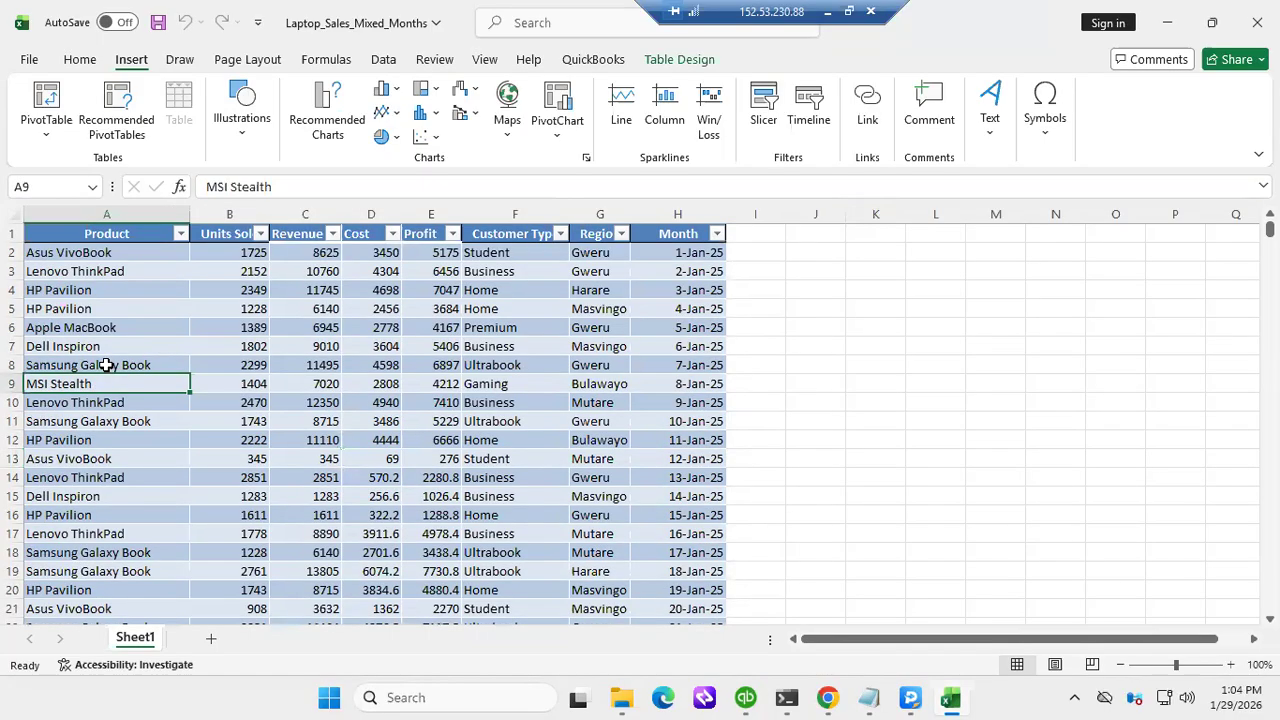
{"action": "scroll", "coordinate": [108, 365], "scroll_direction": "down", "scroll_amount": 20}
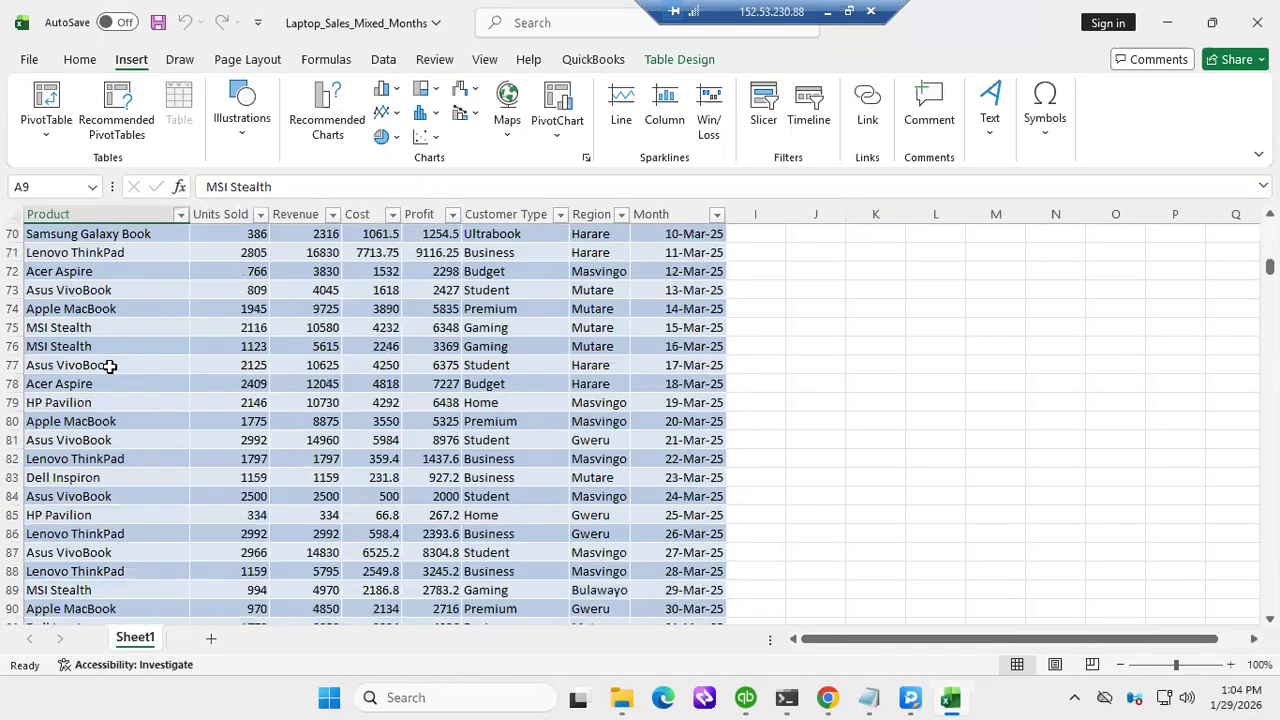
{"action": "scroll", "coordinate": [118, 363], "scroll_direction": "down", "scroll_amount": 20}
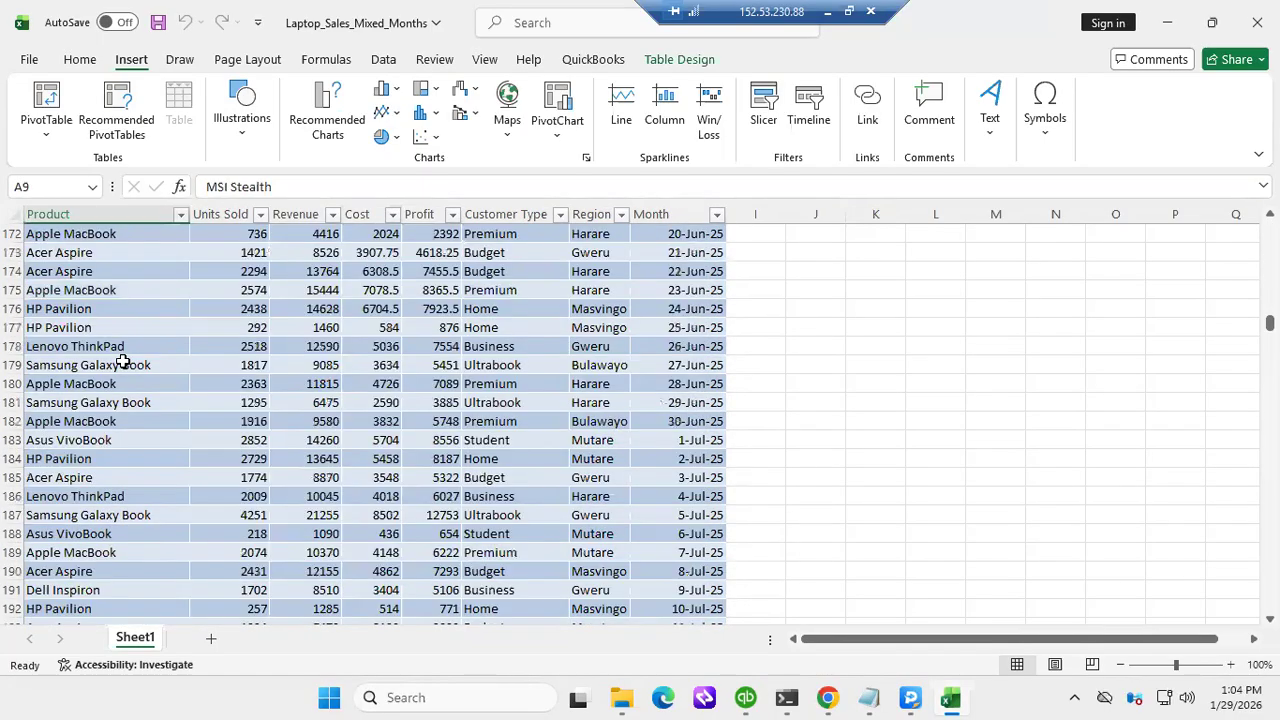
{"action": "scroll", "coordinate": [124, 361], "scroll_direction": "down", "scroll_amount": 20}
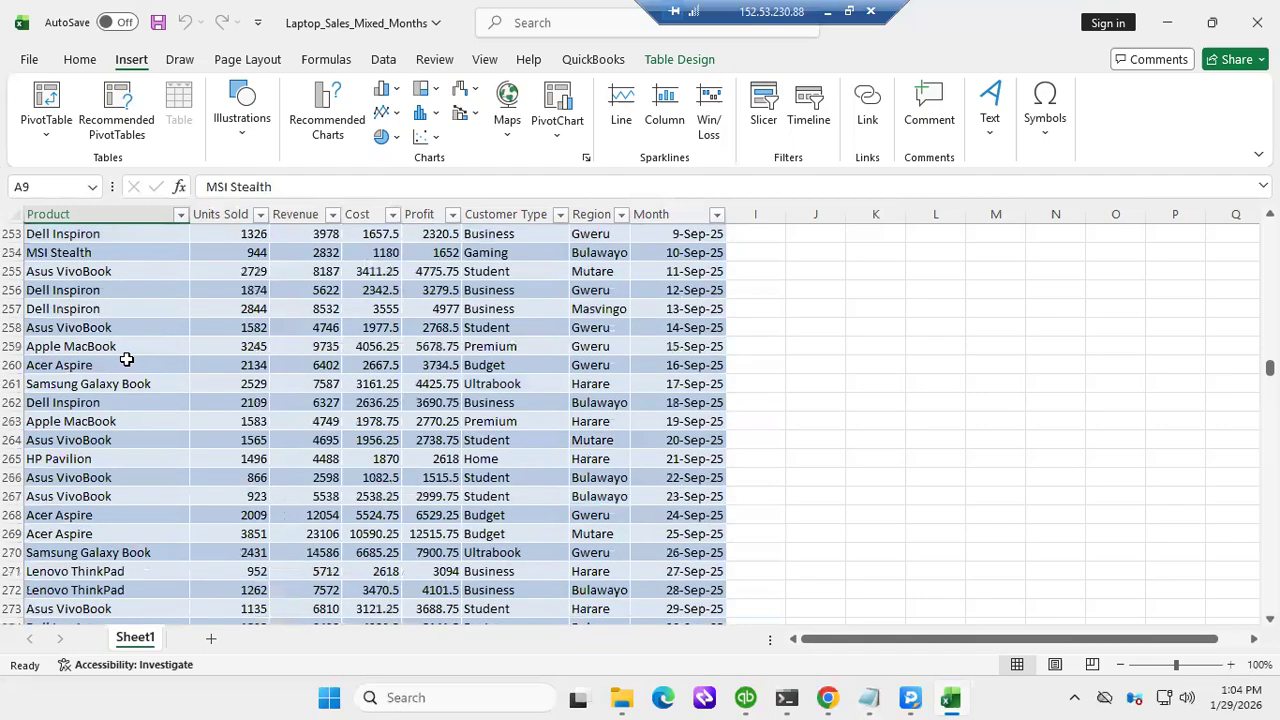
{"action": "scroll", "coordinate": [289, 420], "scroll_direction": "down", "scroll_amount": 20}
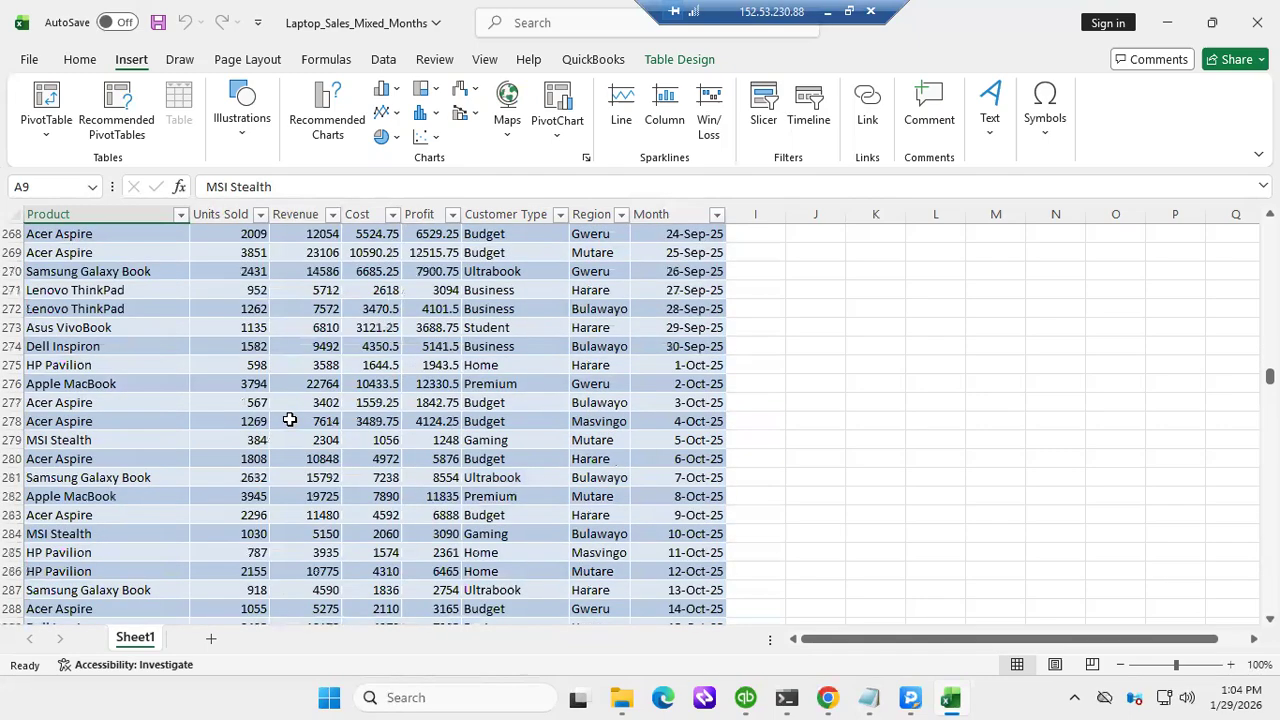
{"action": "left_click", "coordinate": [289, 420]}
{"action": "scroll", "coordinate": [289, 420], "scroll_direction": "down", "scroll_amount": 20}
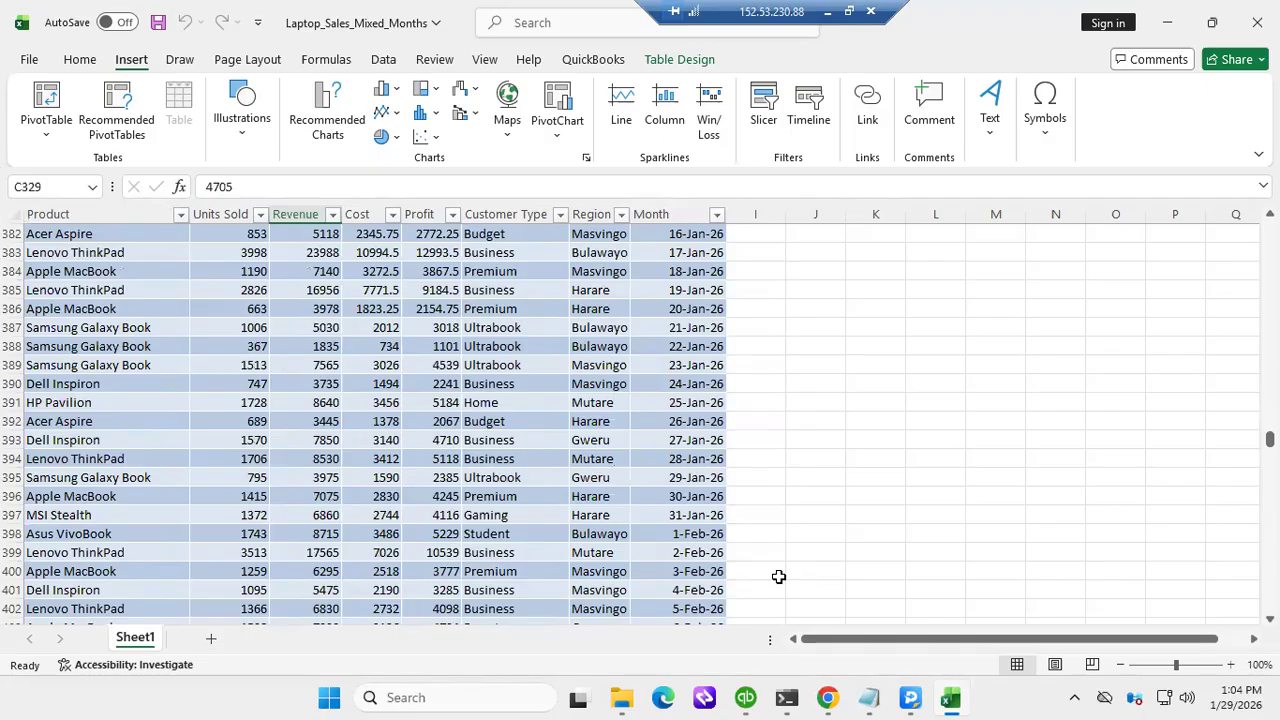
{"action": "scroll", "coordinate": [326, 465], "scroll_direction": "down", "scroll_amount": 7}
{"action": "scroll", "coordinate": [326, 468], "scroll_direction": "down", "scroll_amount": 20}
{"action": "scroll", "coordinate": [326, 468], "scroll_direction": "down", "scroll_amount": 20}
{"action": "scroll", "coordinate": [326, 472], "scroll_direction": "down", "scroll_amount": 20}
{"action": "scroll", "coordinate": [326, 477], "scroll_direction": "down", "scroll_amount": 20}
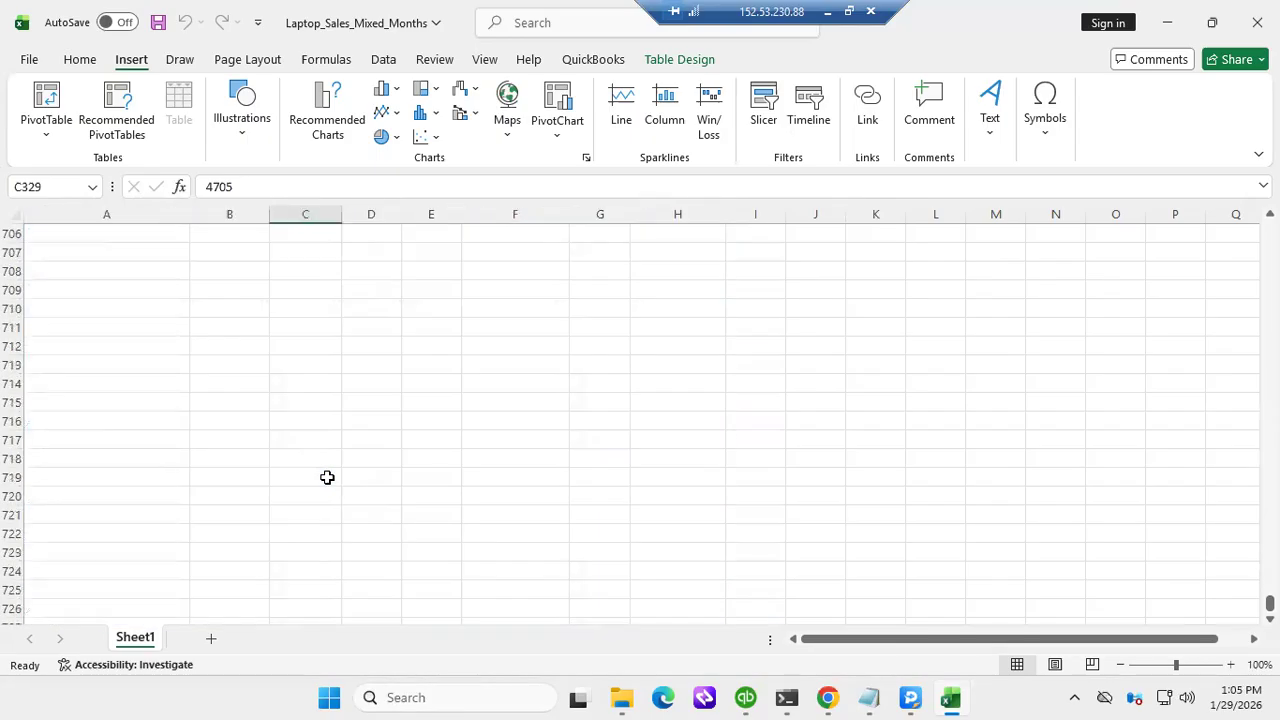
{"action": "scroll", "coordinate": [327, 477], "scroll_direction": "up", "scroll_amount": 6}
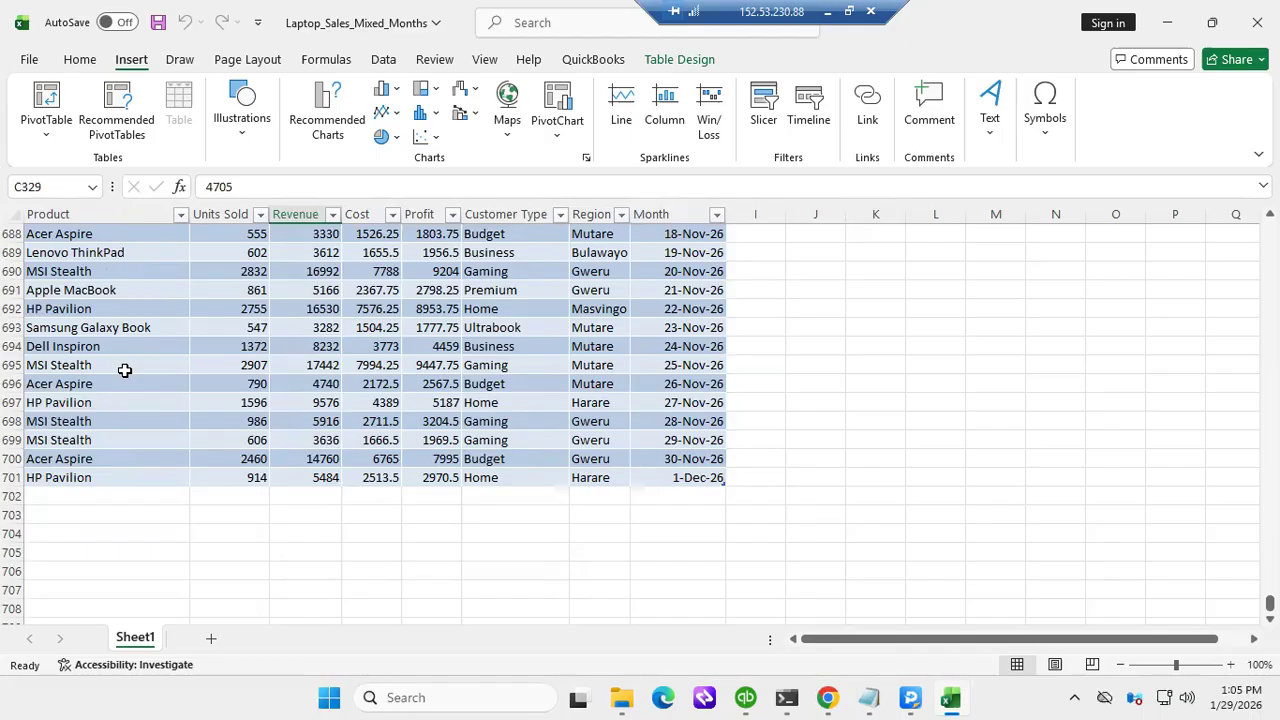
{"action": "scroll", "coordinate": [512, 400], "scroll_direction": "up", "scroll_amount": 9}
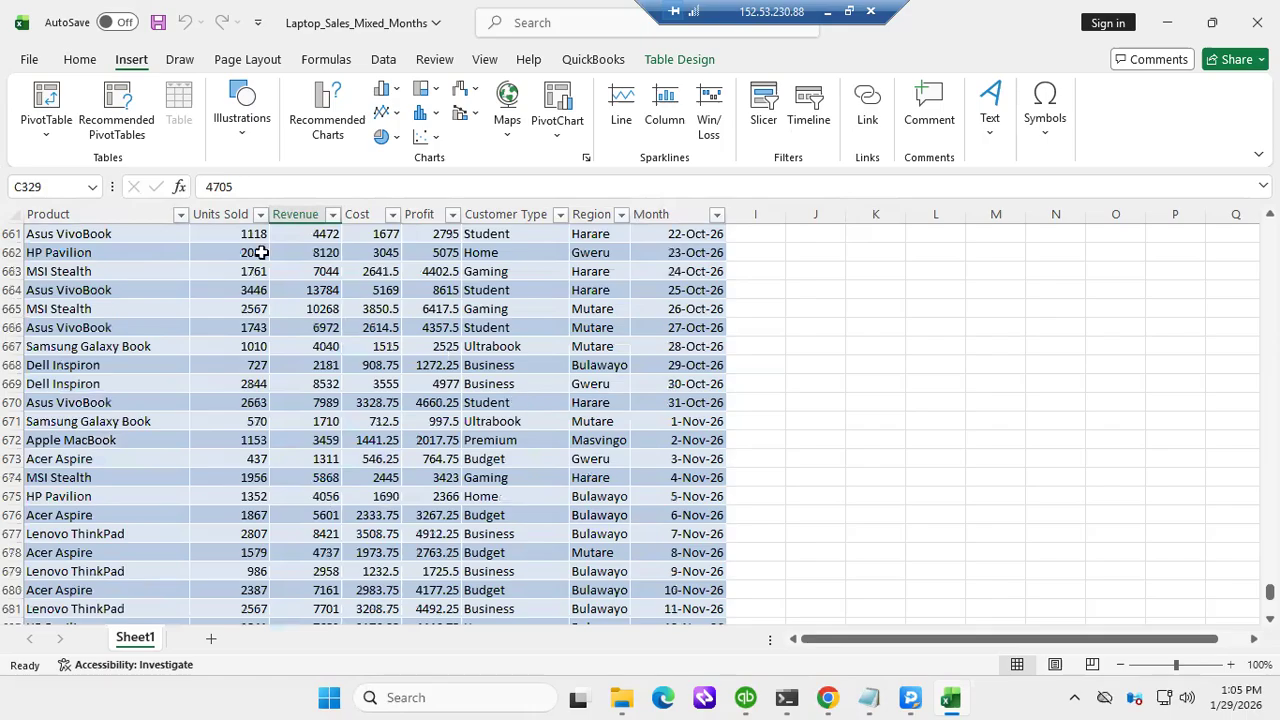
{"action": "scroll", "coordinate": [260, 252], "scroll_direction": "up", "scroll_amount": 3}
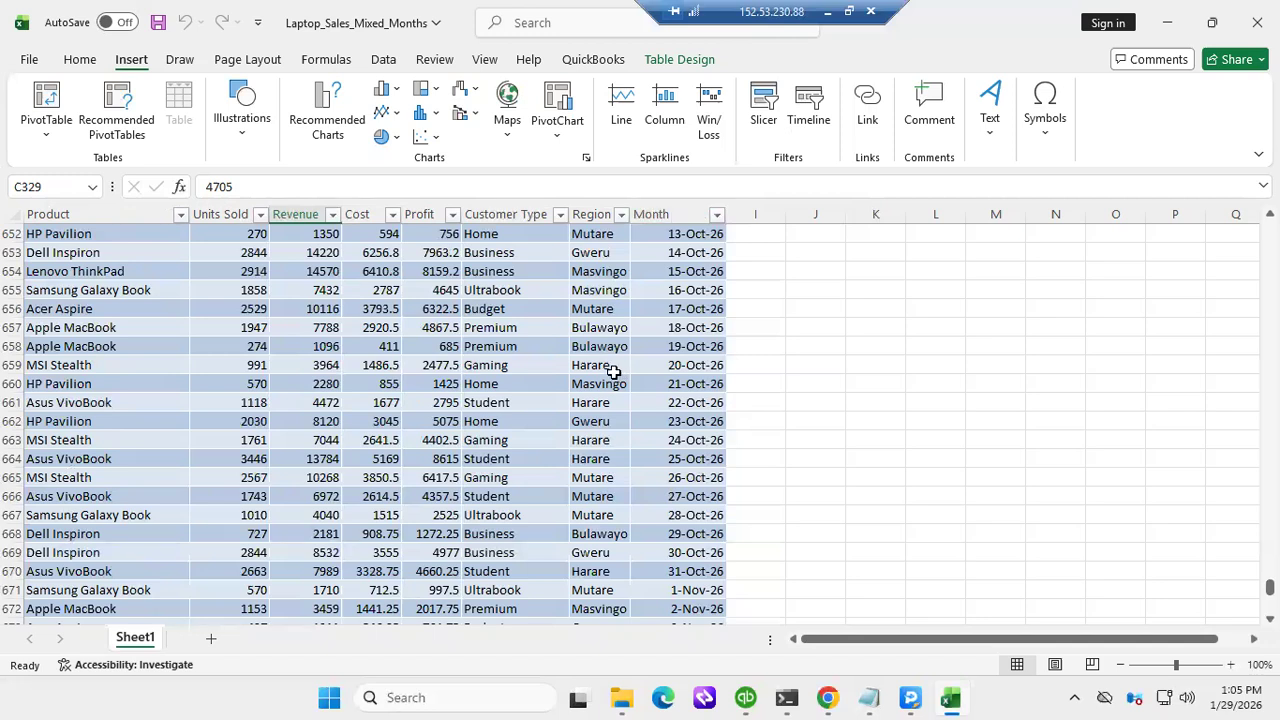
Review the Profit, Customer Type, Region and Month columns of the sales table and return to its first row
{"action": "left_click", "coordinate": [425, 200]}
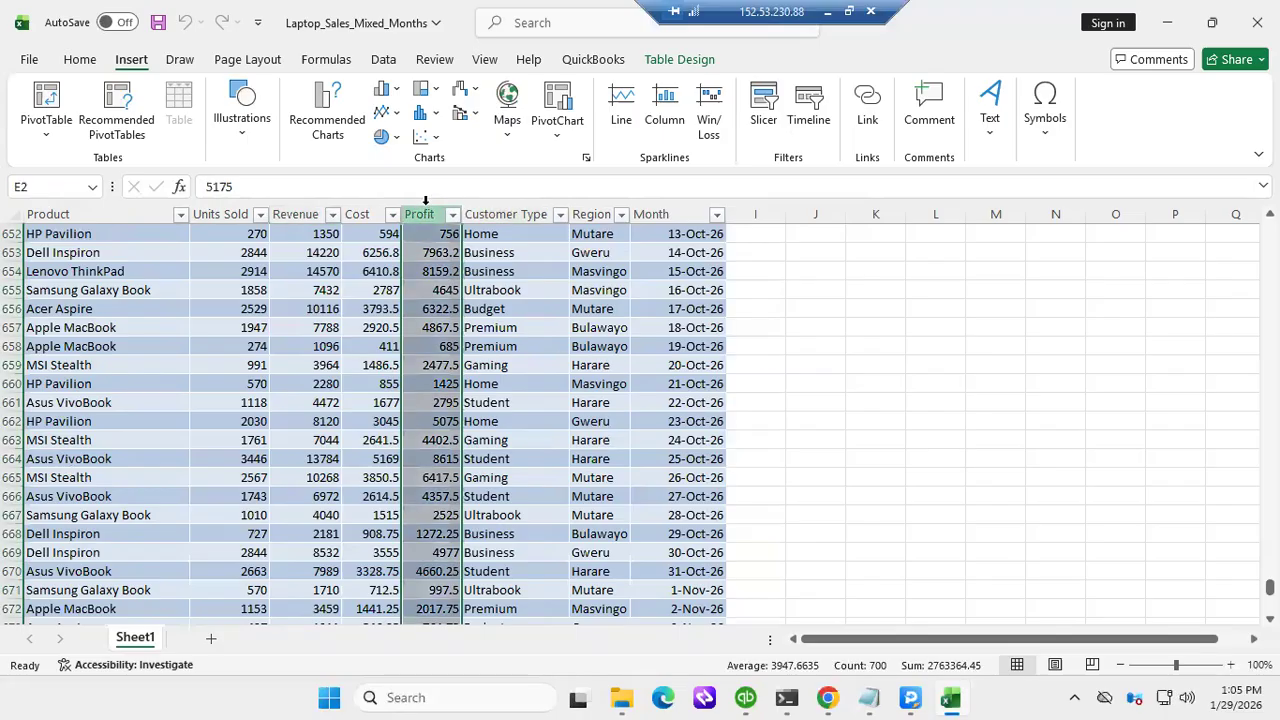
{"action": "left_click", "coordinate": [488, 207]}
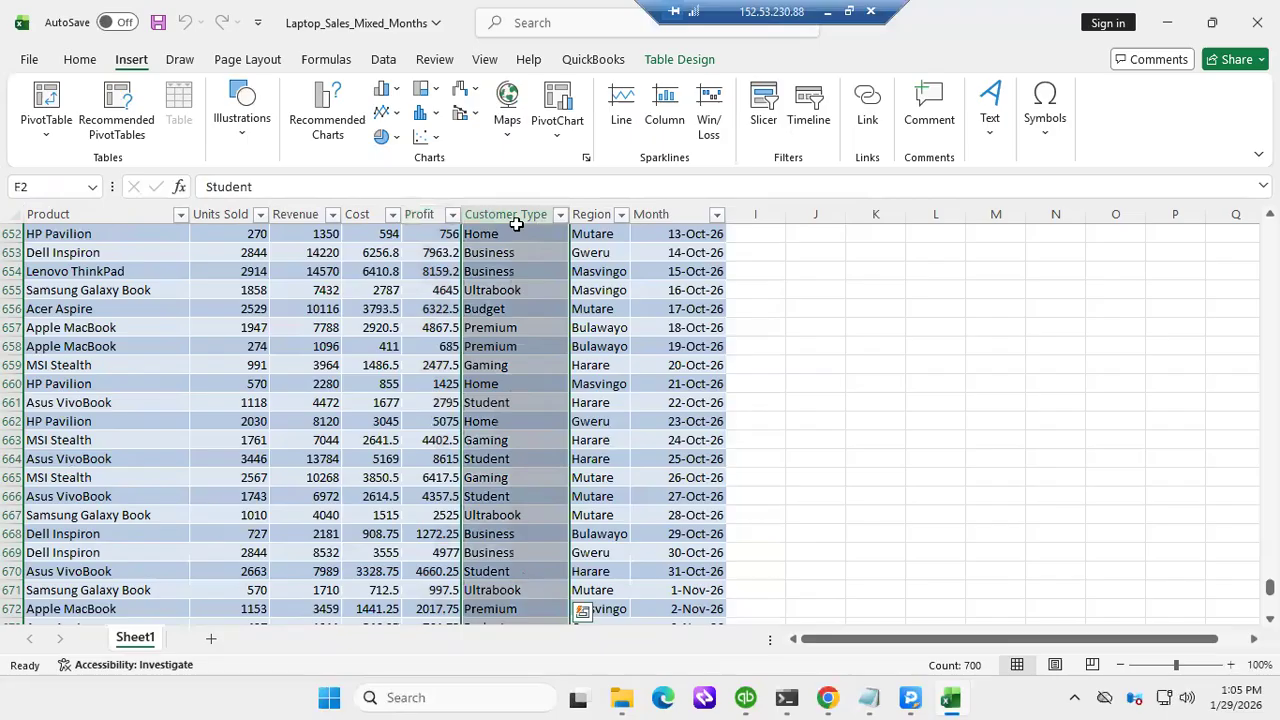
{"action": "left_click", "coordinate": [592, 203]}
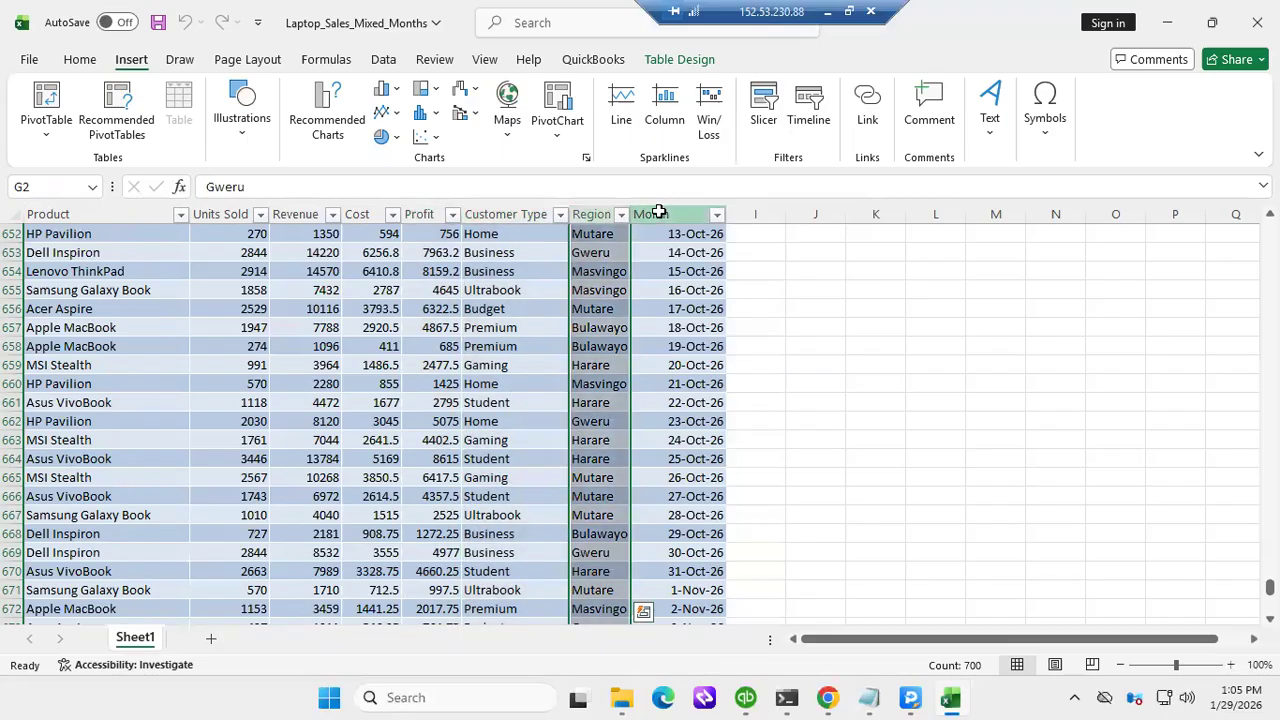
{"action": "left_click", "coordinate": [659, 206]}
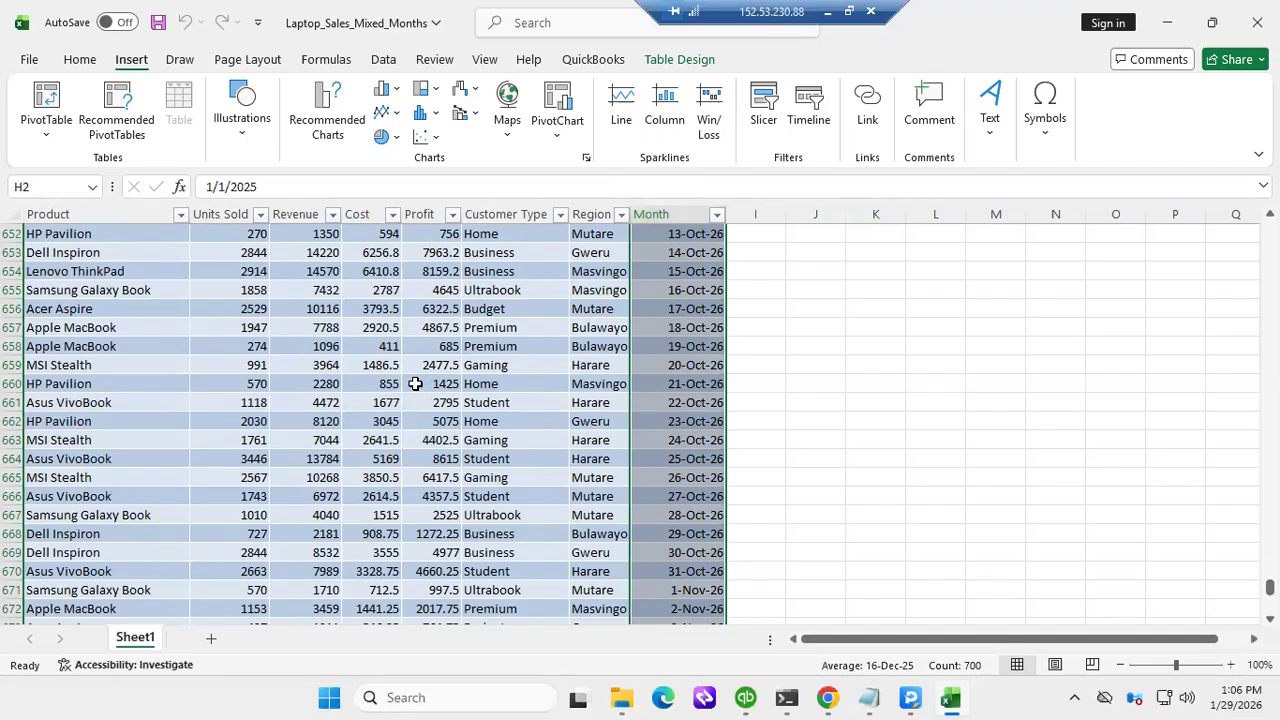
{"action": "scroll", "coordinate": [449, 356], "scroll_direction": "up", "scroll_amount": 20}
{"action": "scroll", "coordinate": [449, 356], "scroll_direction": "up", "scroll_amount": 20}
{"action": "scroll", "coordinate": [449, 356], "scroll_direction": "up", "scroll_amount": 20}
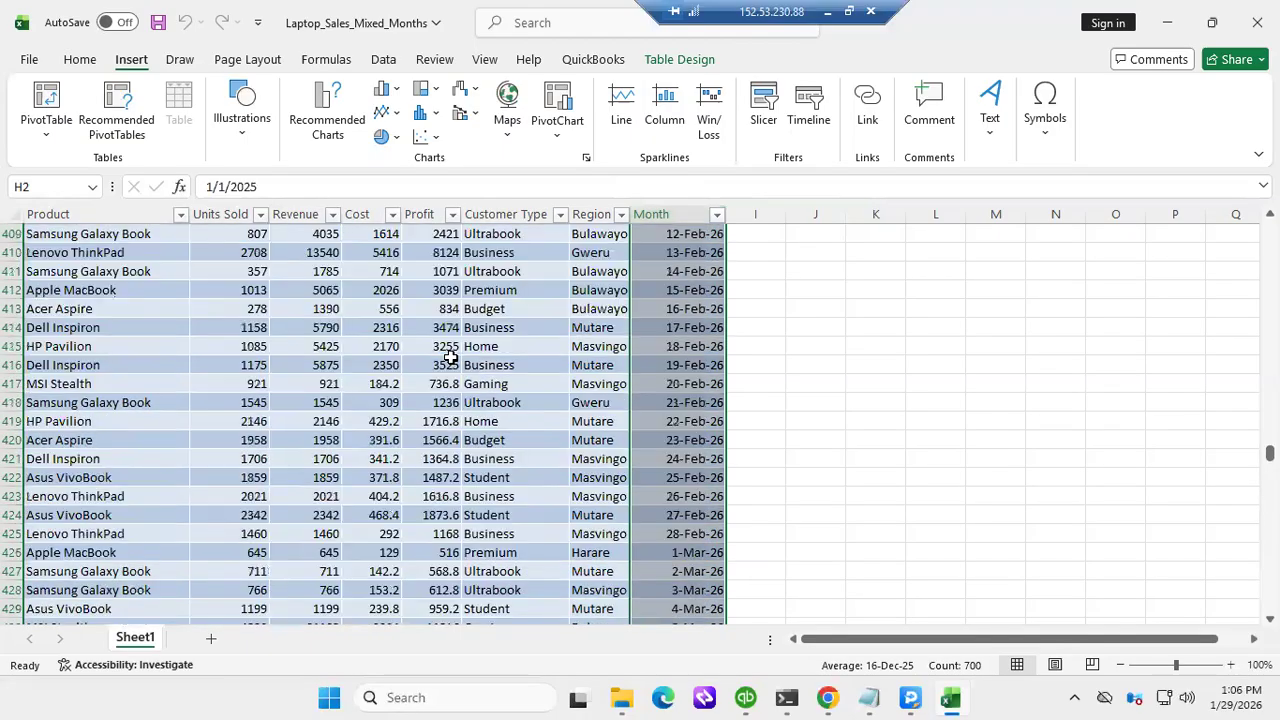
{"action": "scroll", "coordinate": [449, 356], "scroll_direction": "up", "scroll_amount": 20}
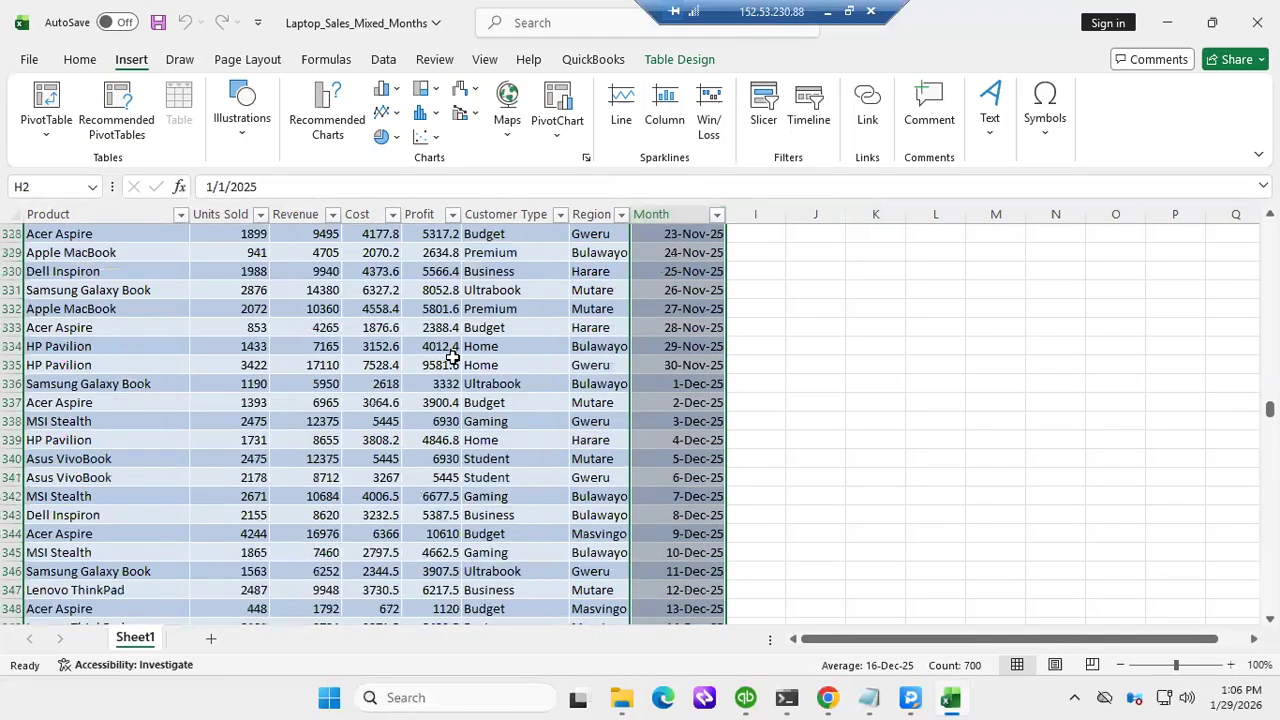
{"action": "scroll", "coordinate": [452, 357], "scroll_direction": "up", "scroll_amount": 20}
{"action": "scroll", "coordinate": [452, 357], "scroll_direction": "up", "scroll_amount": 9}
{"action": "scroll", "coordinate": [570, 343], "scroll_direction": "up", "scroll_amount": 20}
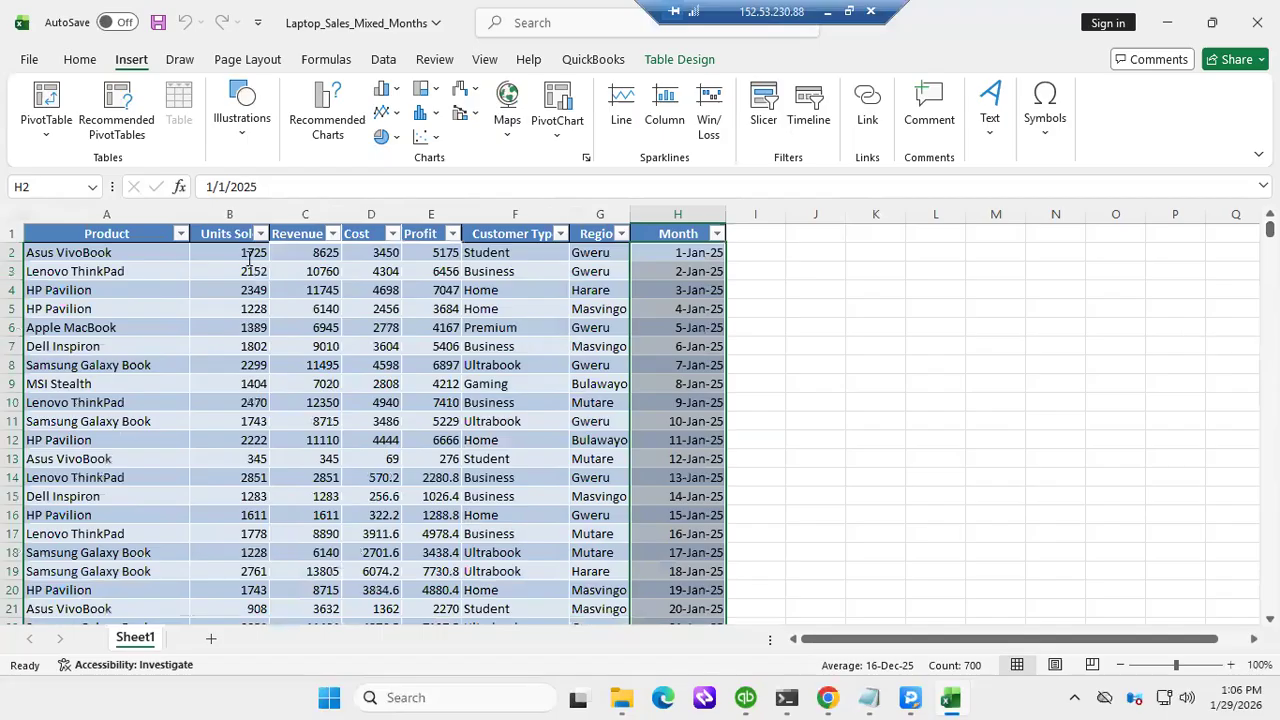
Create a PivotTable from Table1 on a new worksheet and move that sheet after Sheet1
{"action": "left_click", "coordinate": [273, 345]}
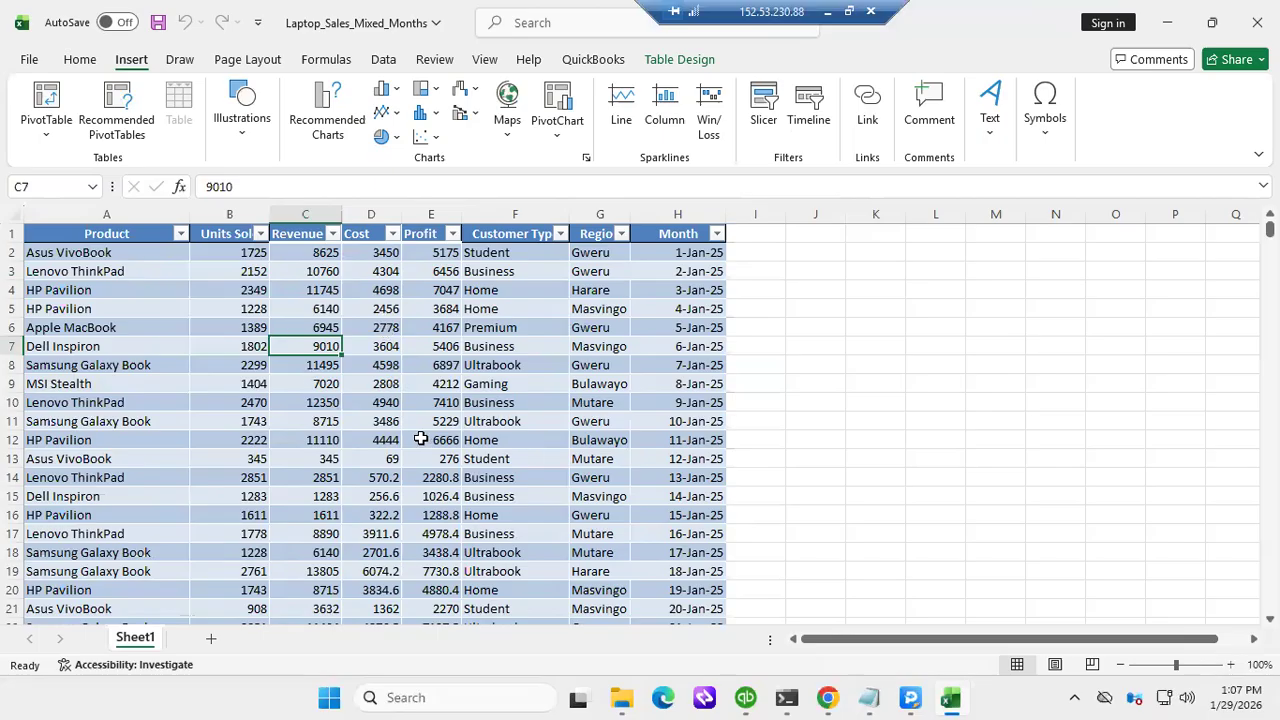
{"action": "left_click", "coordinate": [373, 384]}
{"action": "left_click", "coordinate": [348, 459]}
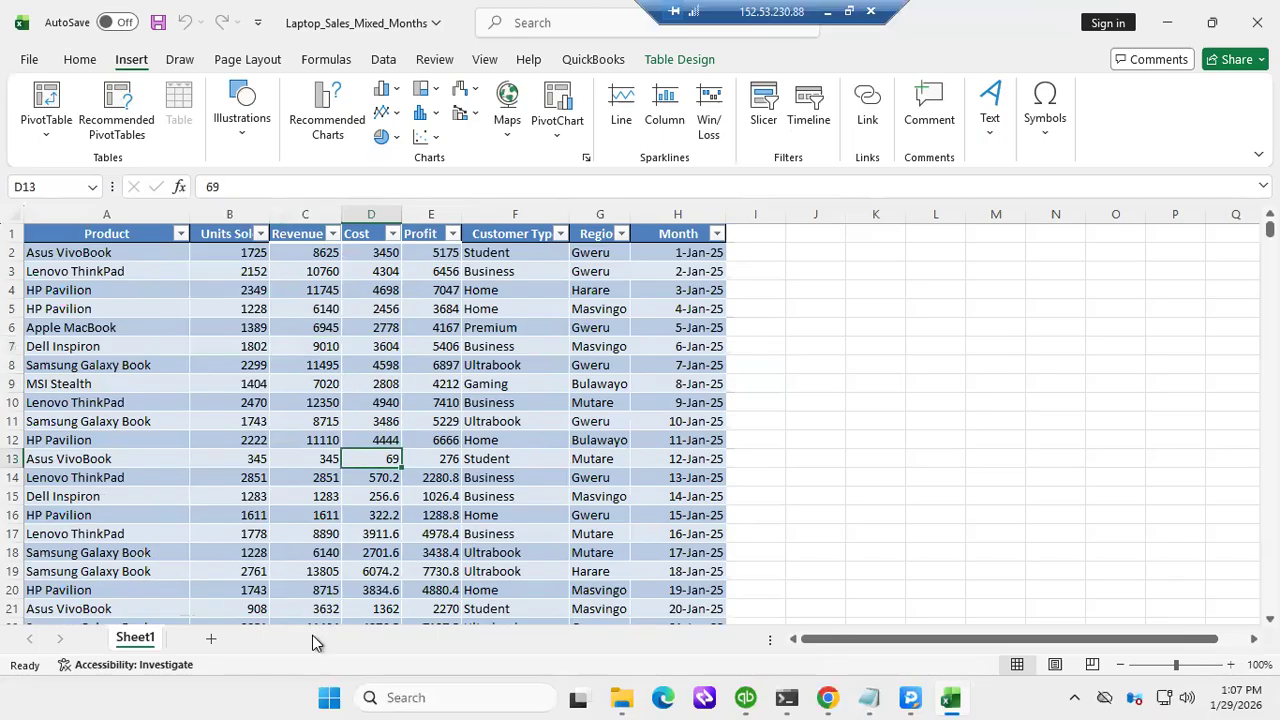
{"action": "left_click", "coordinate": [128, 421]}
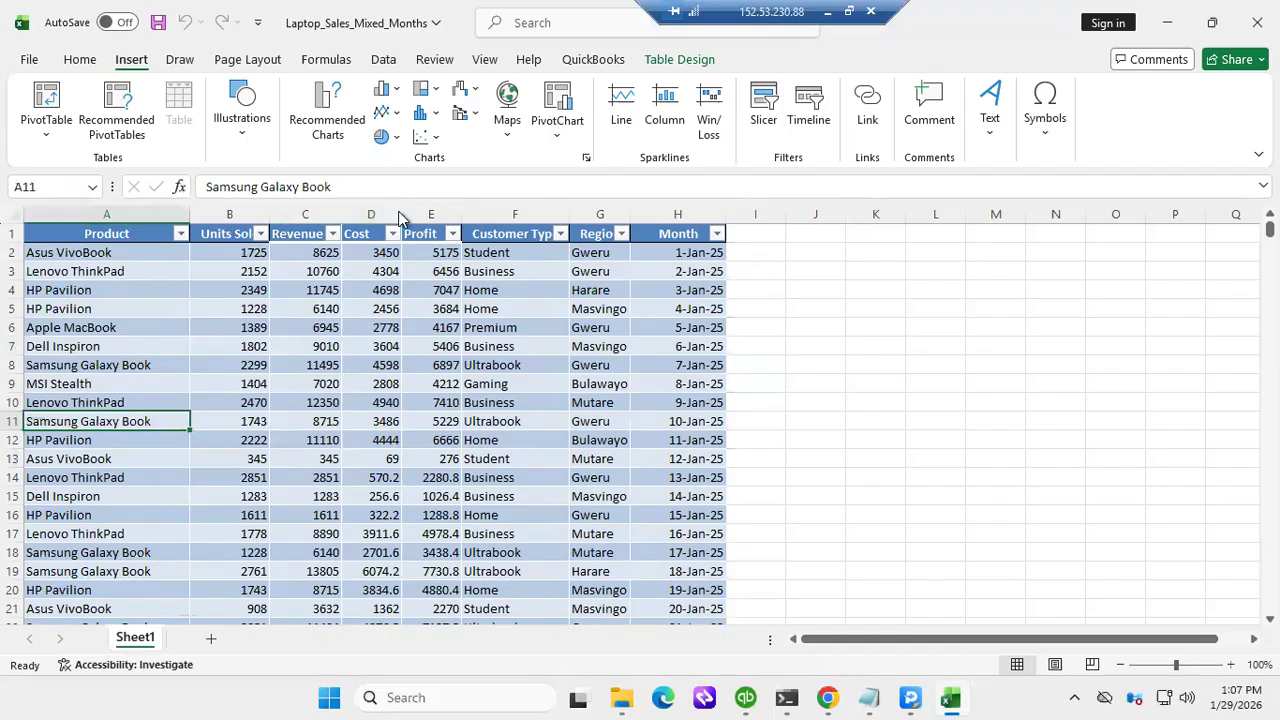
{"action": "left_click", "coordinate": [47, 97]}
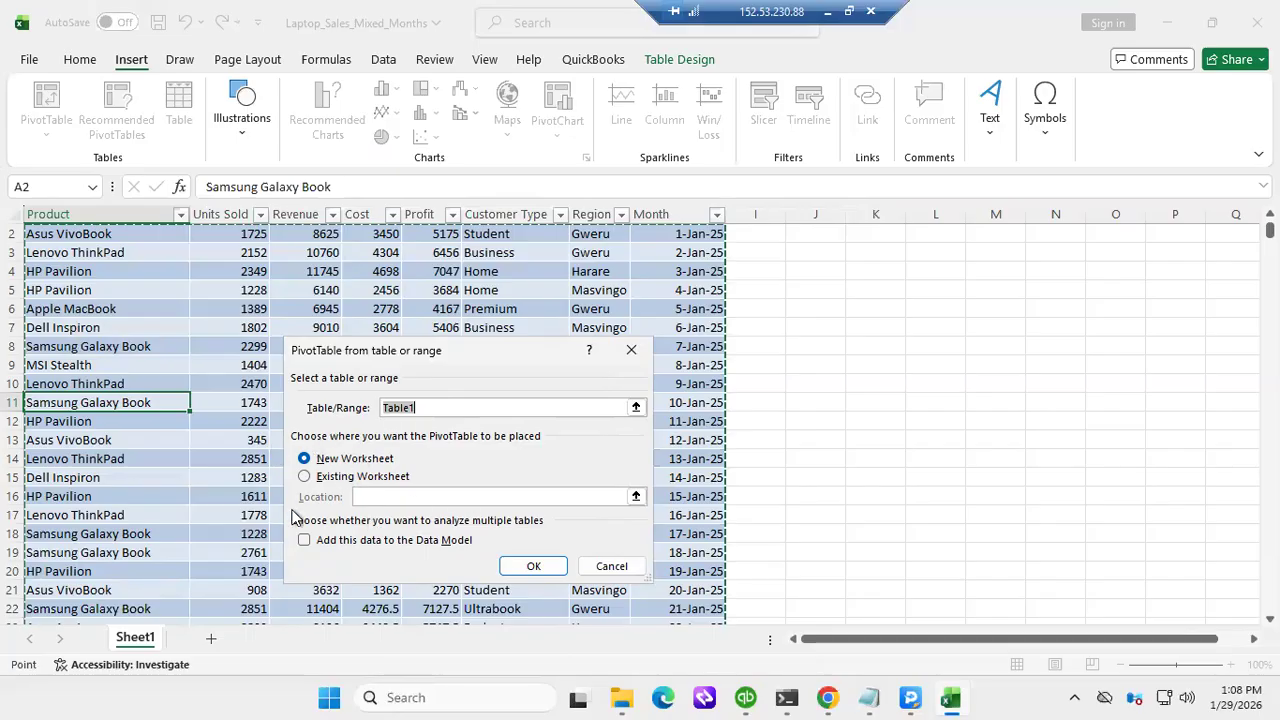
{"action": "left_click", "coordinate": [531, 566]}
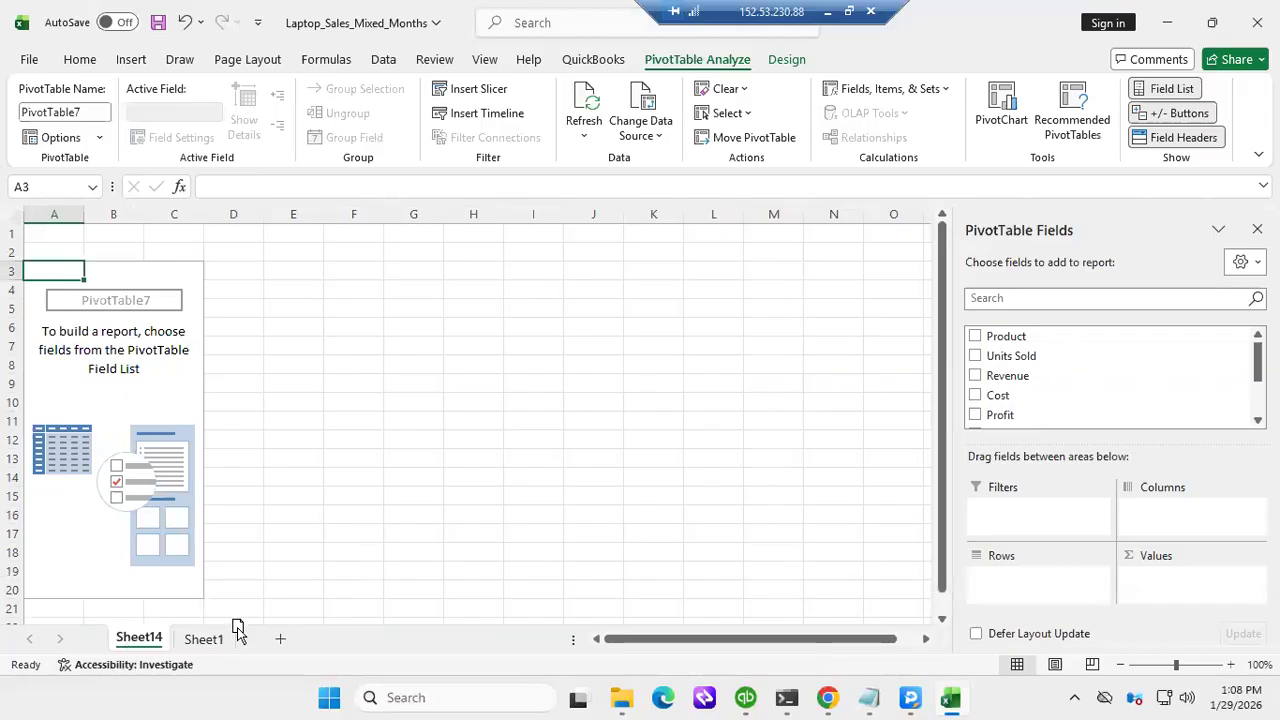
{"action": "left_click_drag", "start_coordinate": [249, 630], "coordinate": [250, 632]}
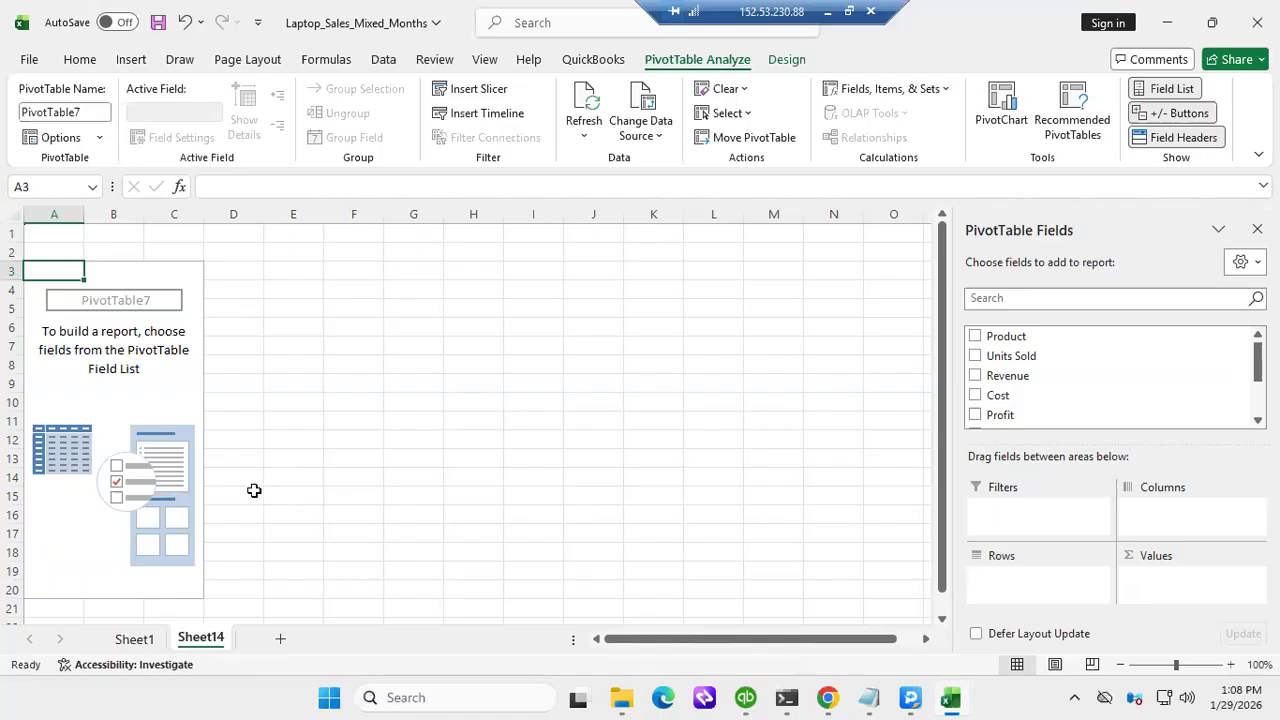
{"action": "left_click", "coordinate": [135, 640]}
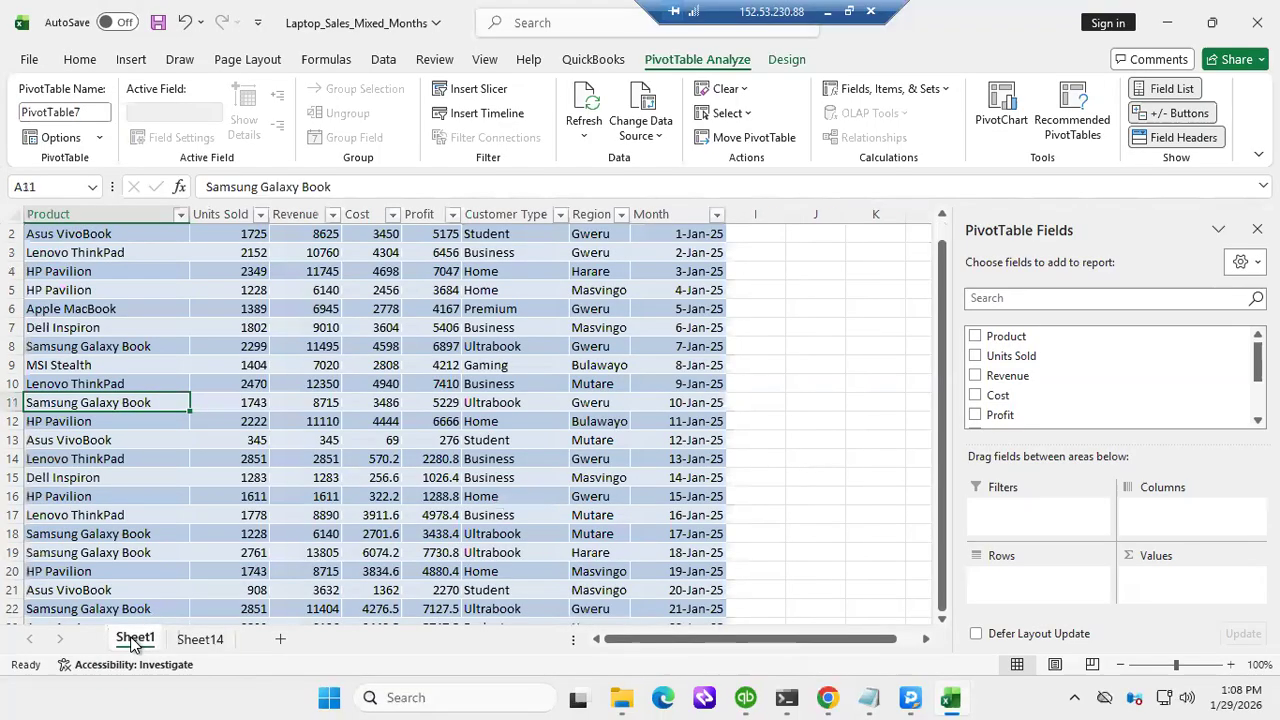
{"action": "left_click", "coordinate": [128, 66]}
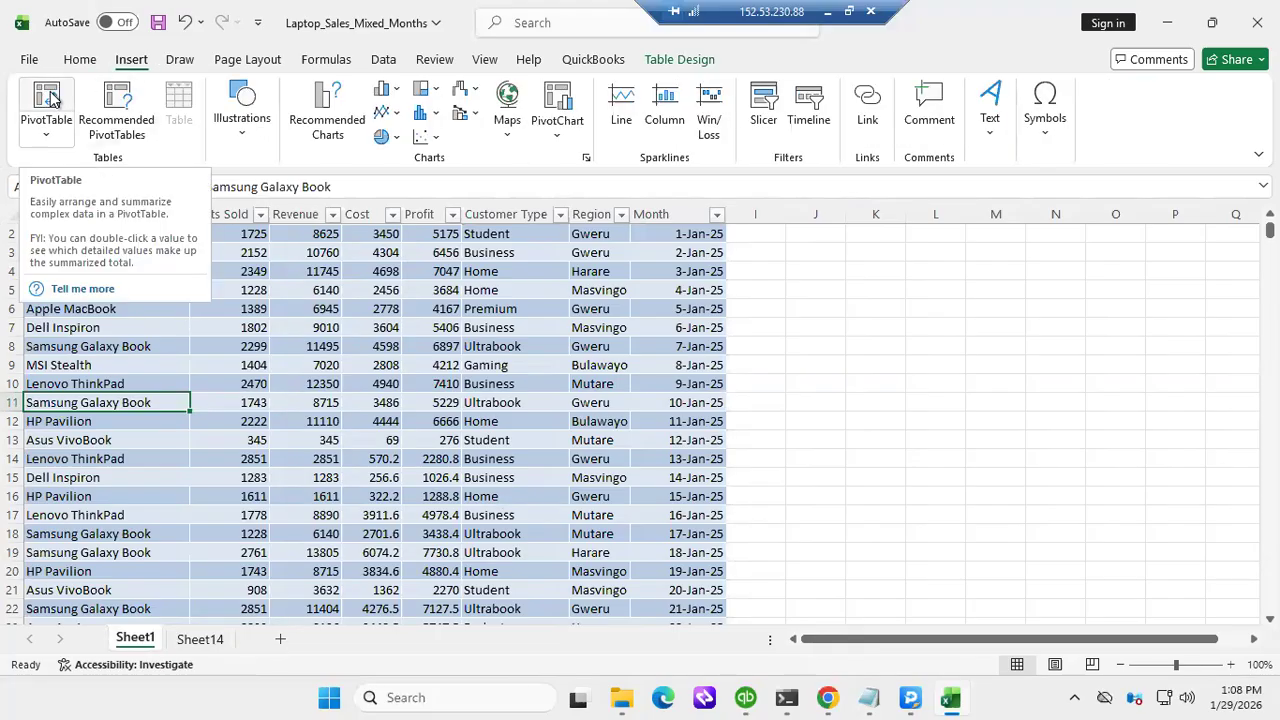
{"action": "left_click", "coordinate": [196, 642]}
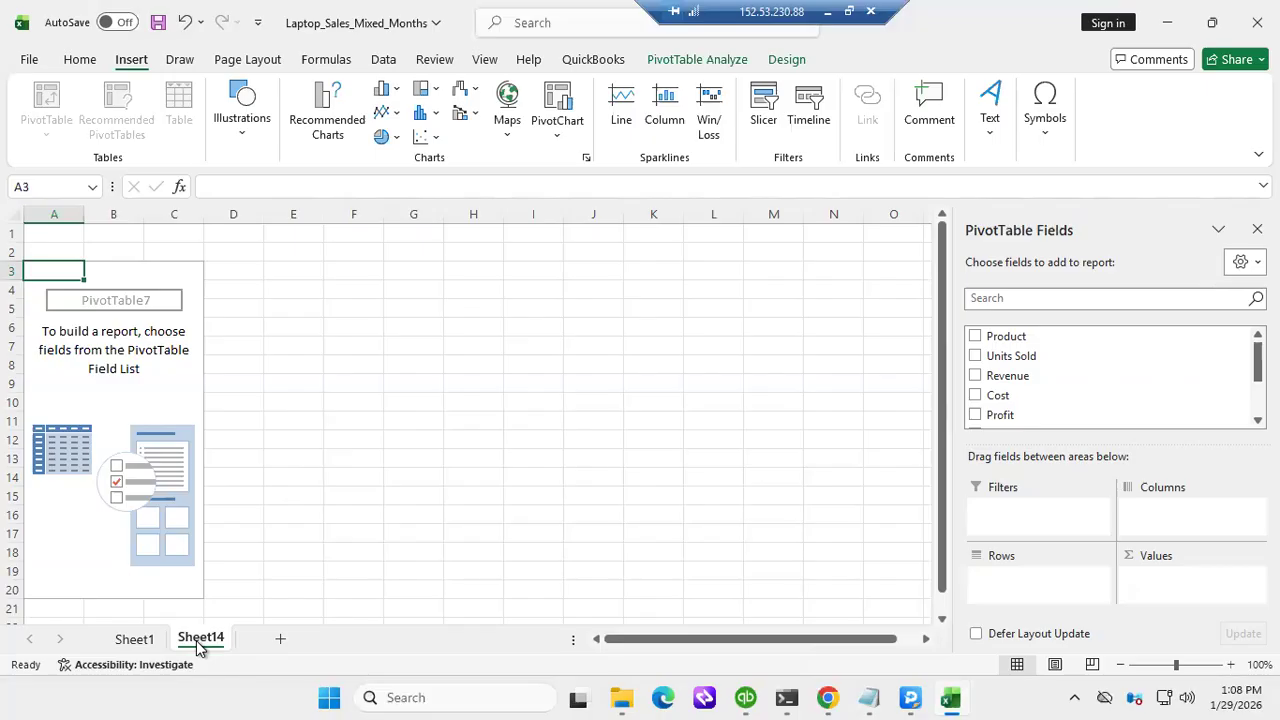
Duplicate the empty PivotTable sheet twice, placing both copies after the original, and check each of the three sheets
{"action": "left_click_drag", "start_coordinate": [196, 643], "coordinate": [257, 637]}
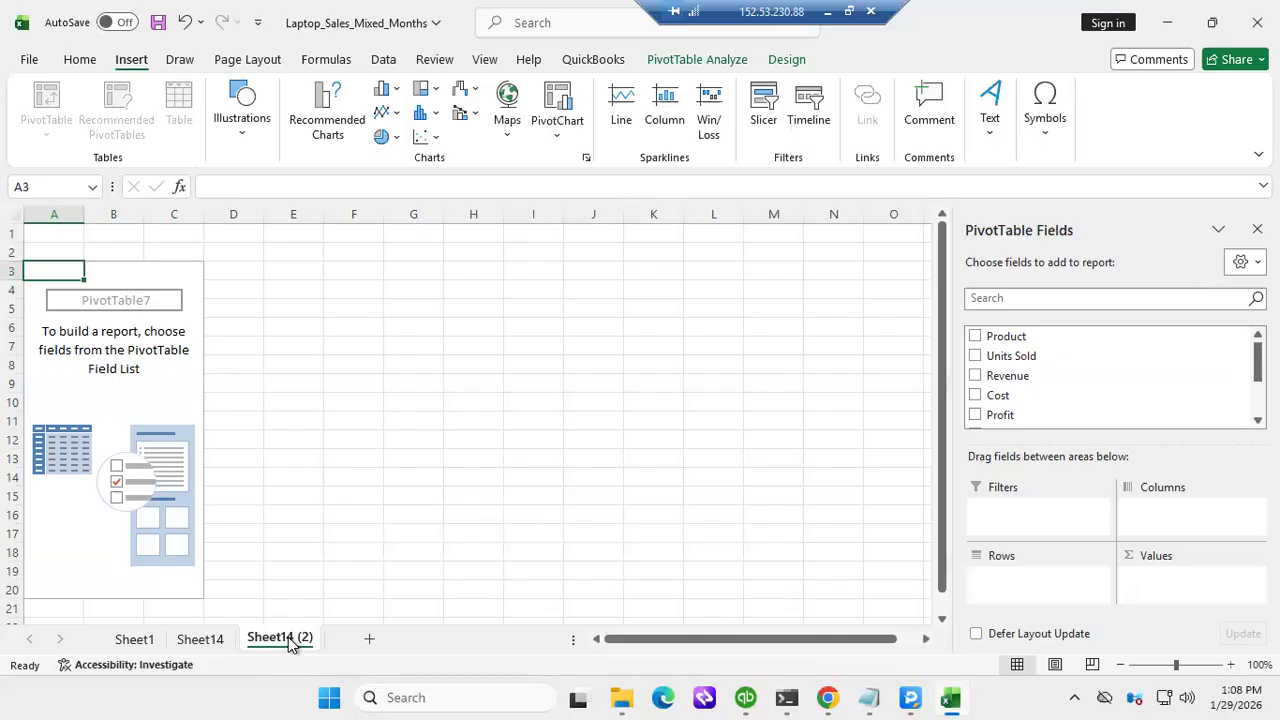
{"action": "left_click_drag", "start_coordinate": [289, 641], "coordinate": [288, 641]}
{"action": "left_click_drag", "start_coordinate": [288, 641], "coordinate": [353, 641]}
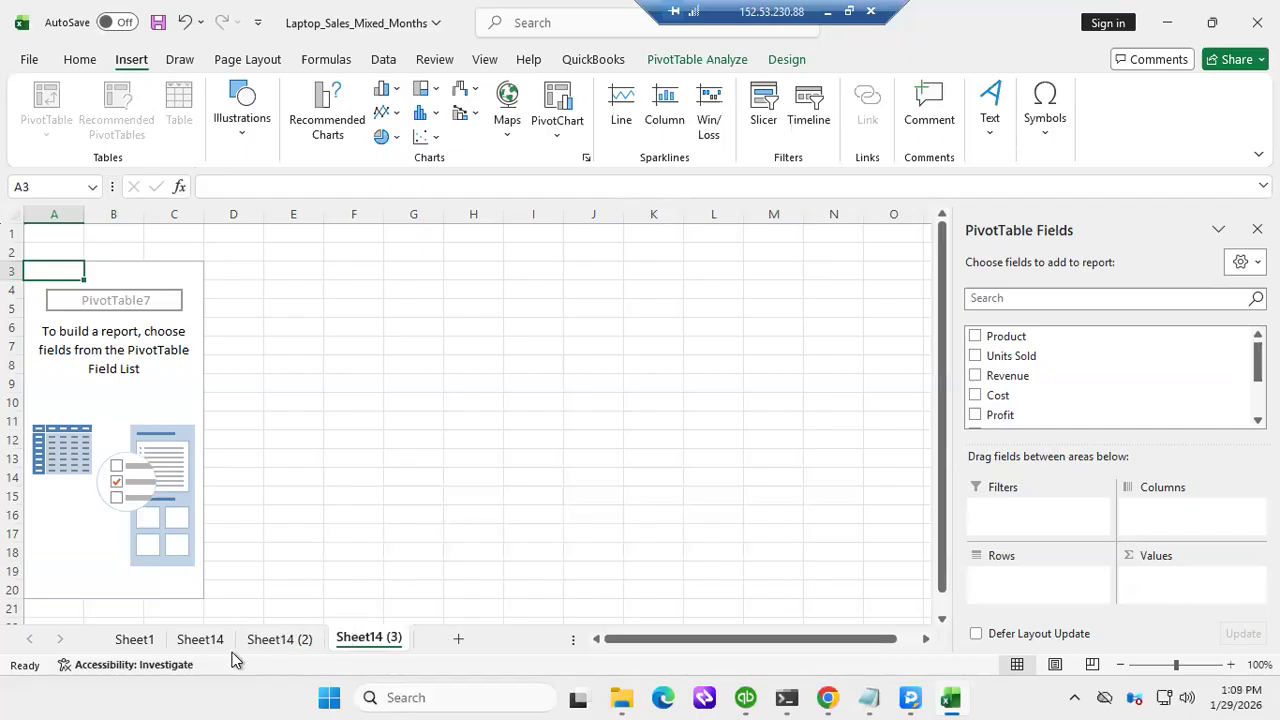
{"action": "left_click", "coordinate": [199, 638]}
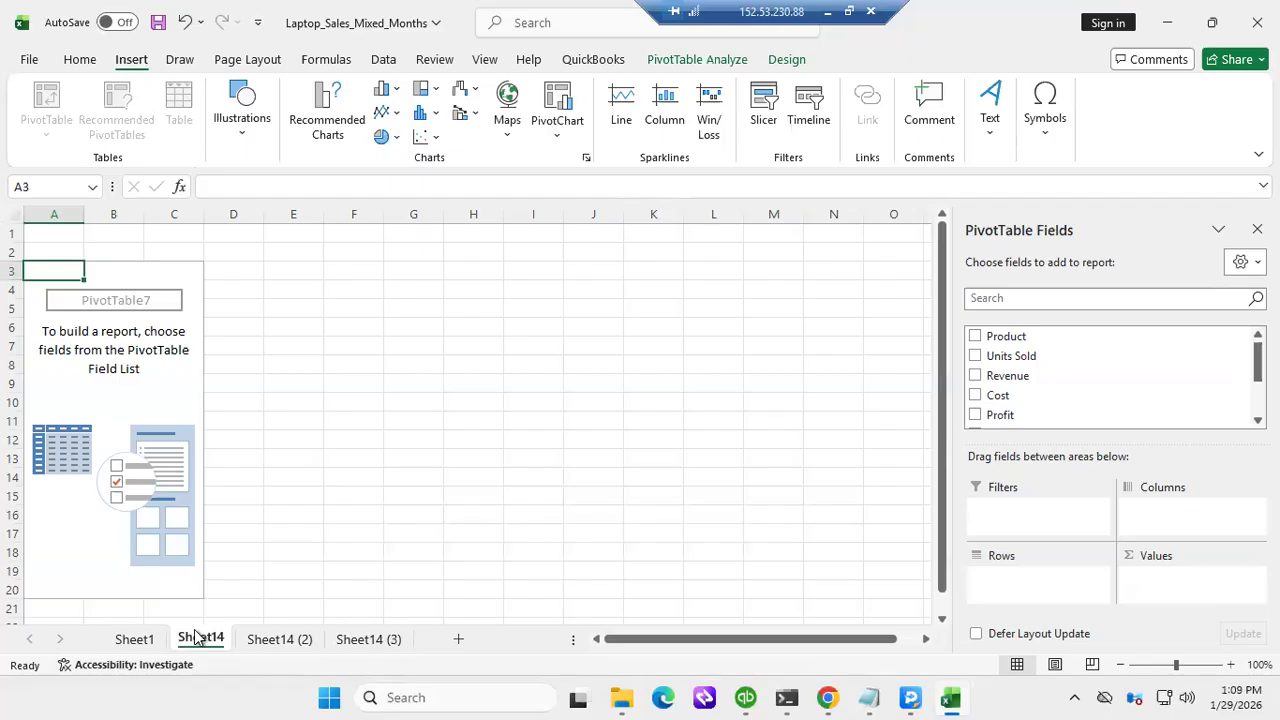
{"action": "left_click", "coordinate": [288, 641]}
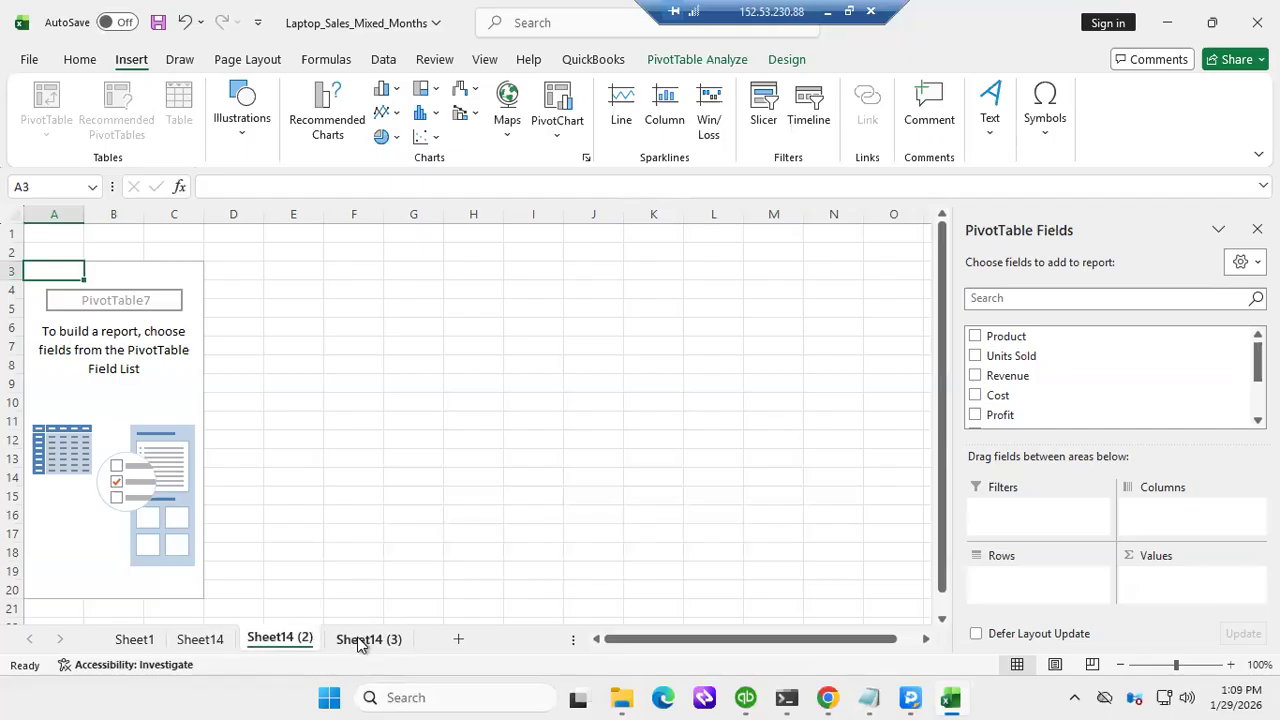
{"action": "left_click", "coordinate": [360, 640]}
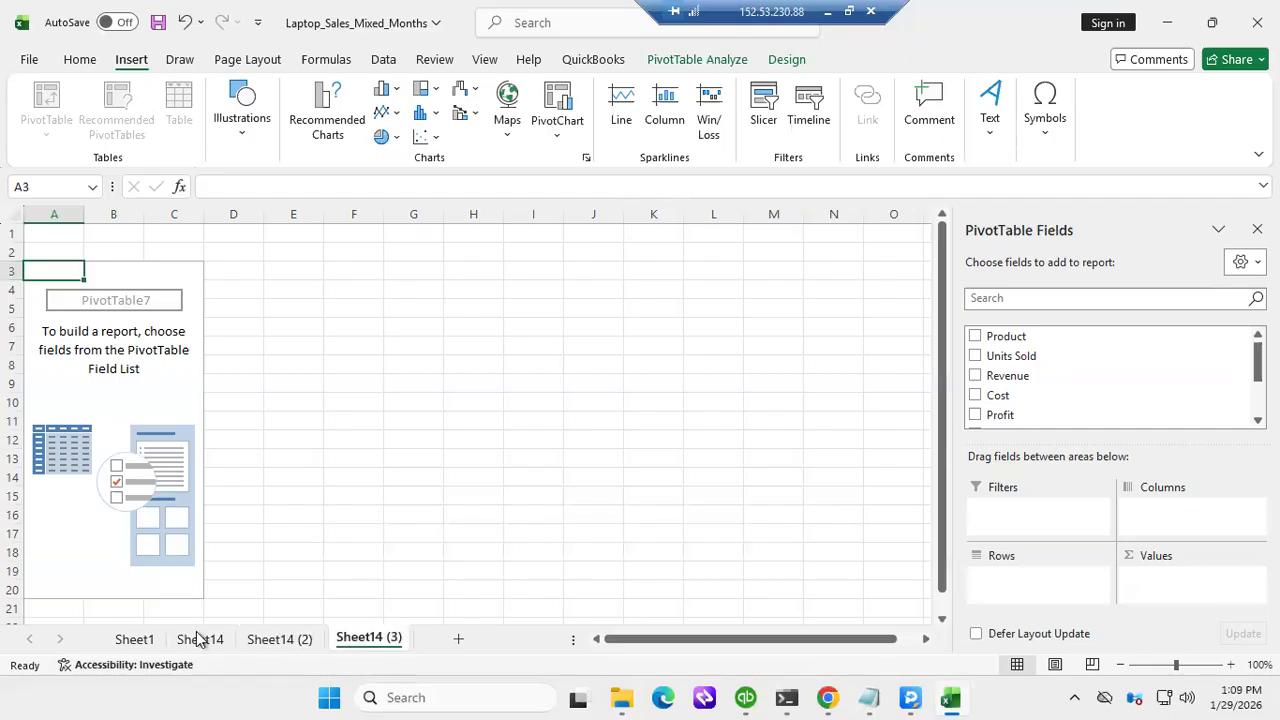
Widen the Customer Type column on Sheet1 so its full header fits
{"action": "left_click", "coordinate": [134, 640]}
{"action": "scroll", "coordinate": [276, 318], "scroll_direction": "up", "scroll_amount": 1}
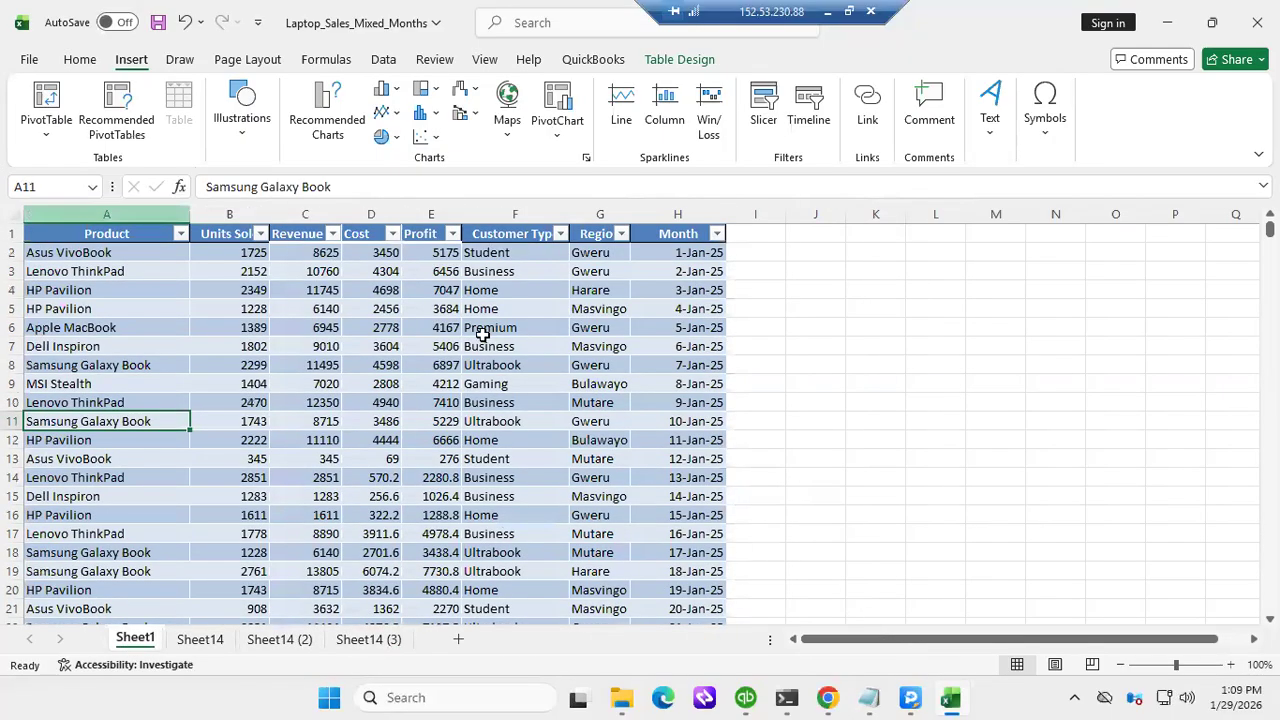
{"action": "left_click_drag", "start_coordinate": [570, 214], "coordinate": [600, 214]}
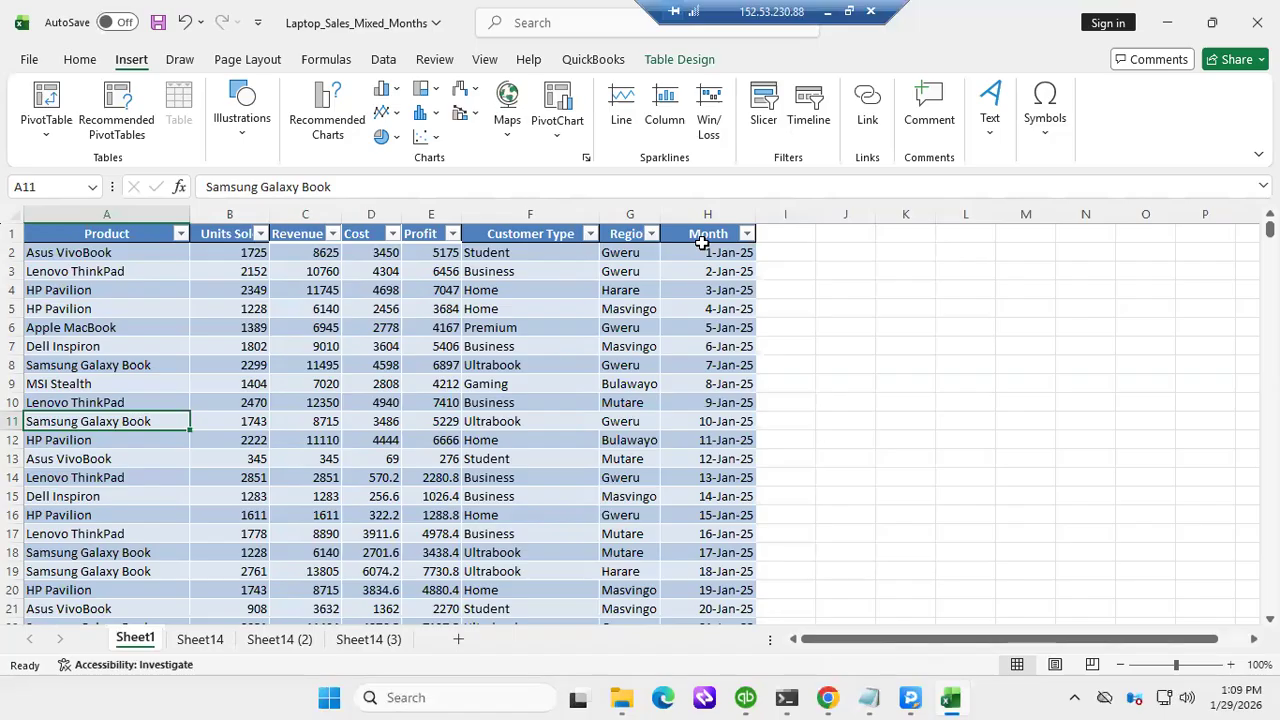
Rename Sheet14 as PROFIT BY CUSTOMER TYPE
{"action": "left_click", "coordinate": [201, 640]}
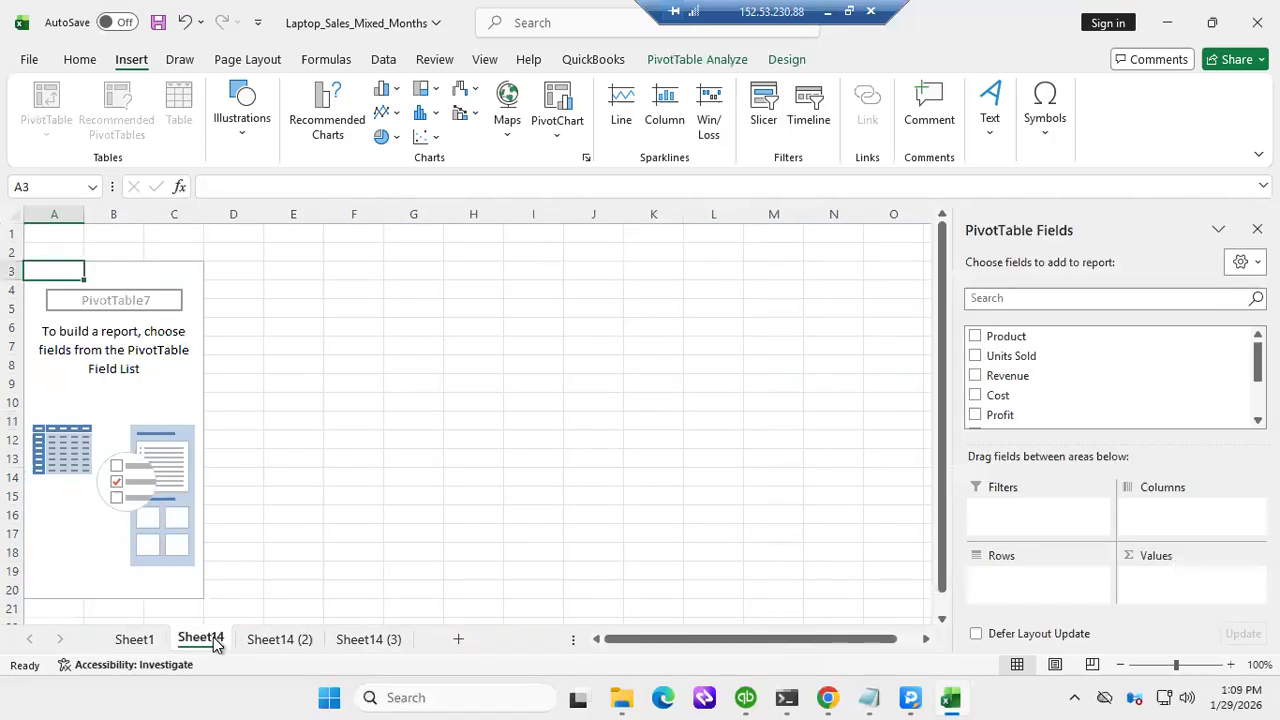
{"action": "double_click", "coordinate": [213, 643]}
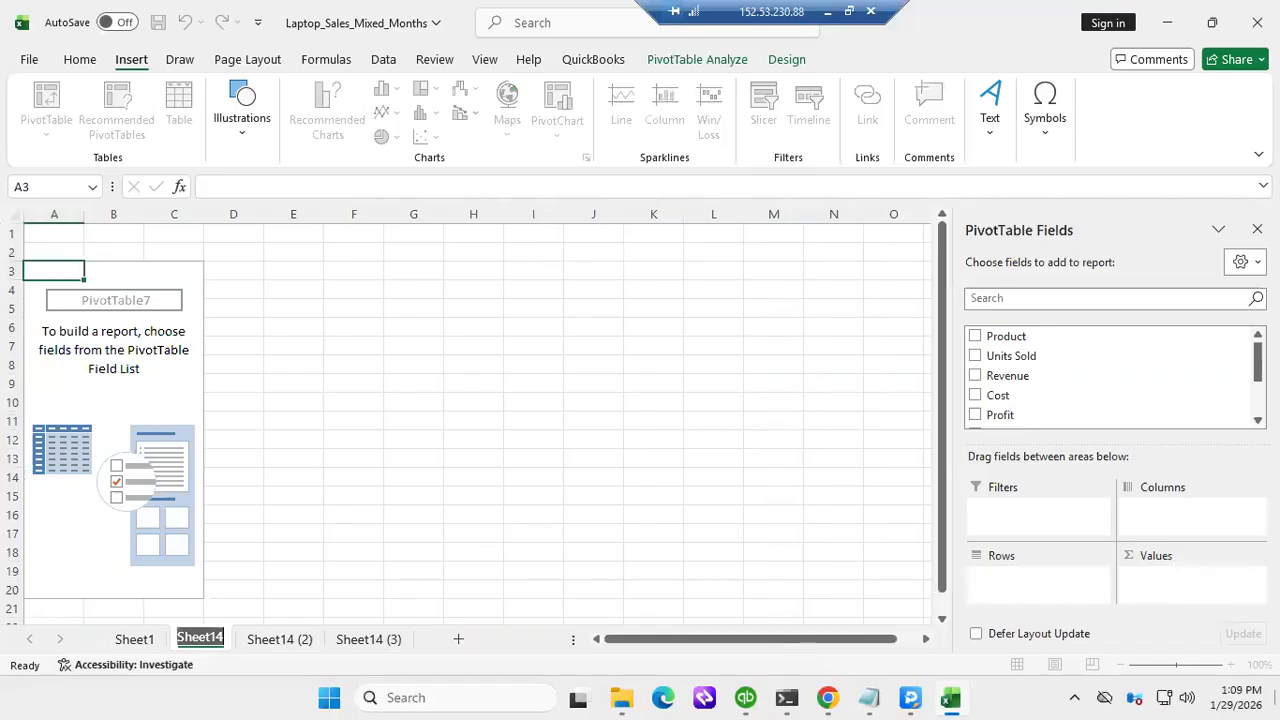
{"action": "type", "text": "PR"}
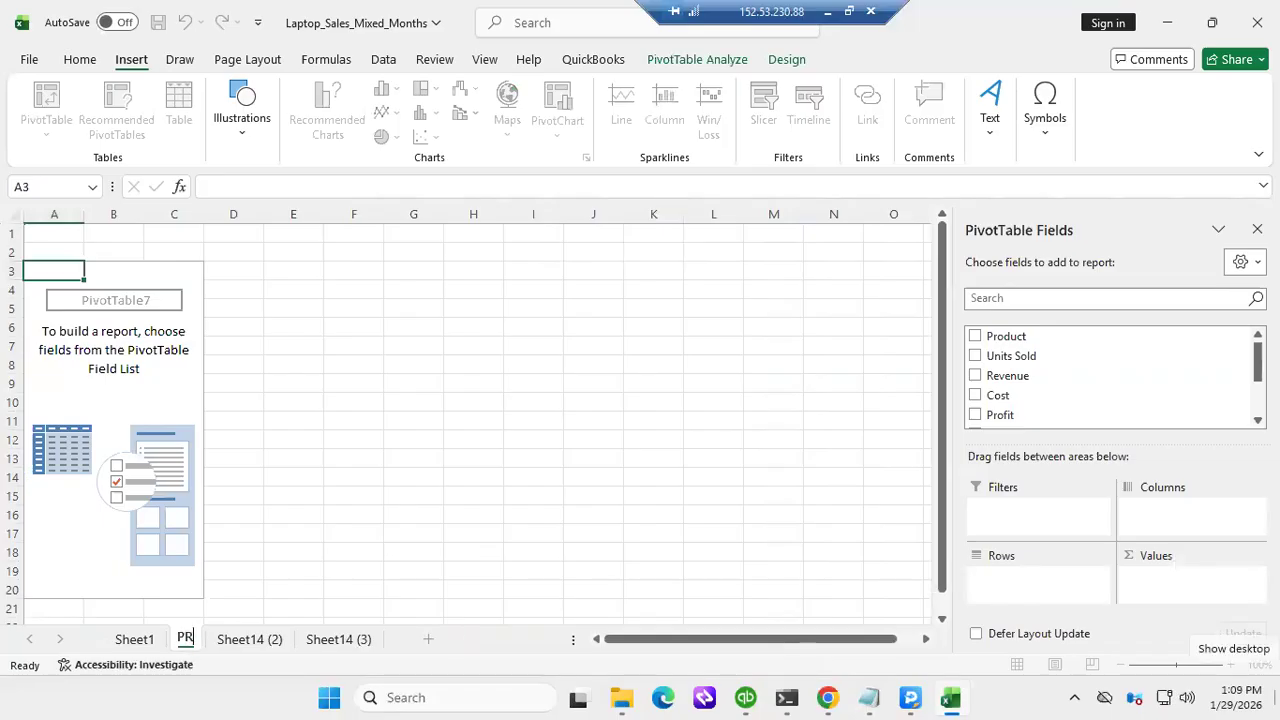
{"action": "type", "text": "OFIT"}
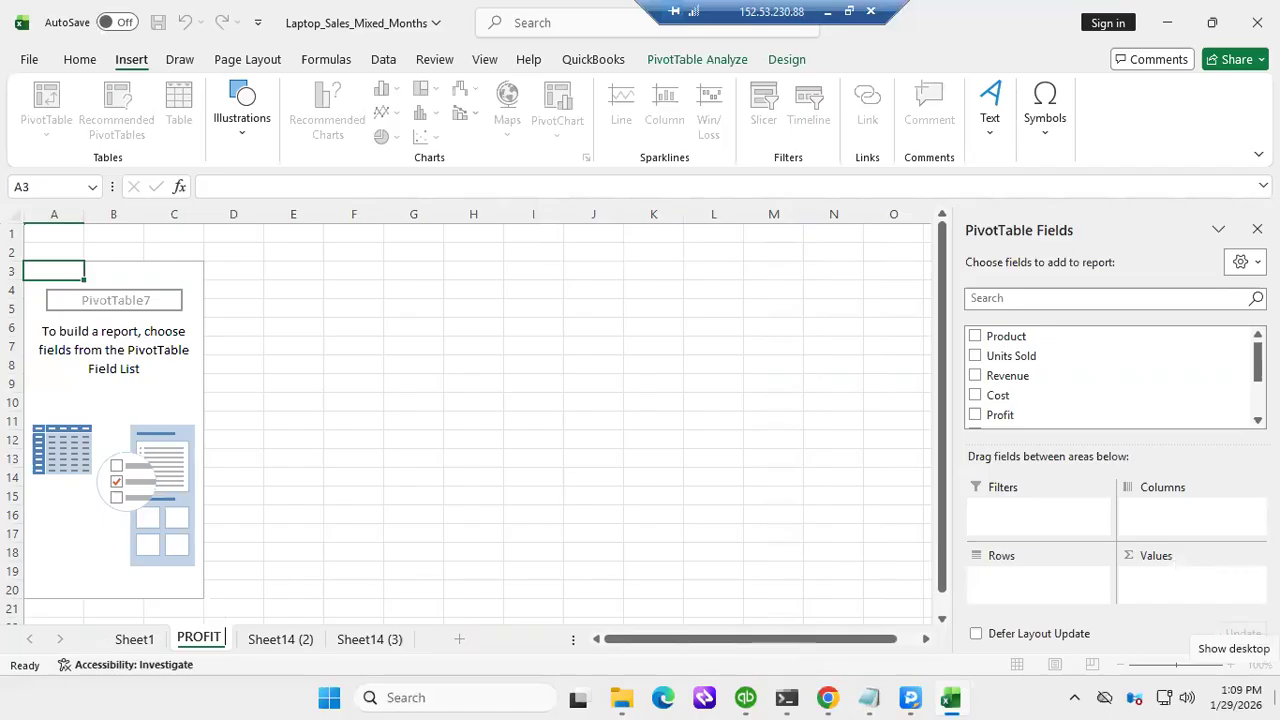
{"action": "type", "text": " BY "}
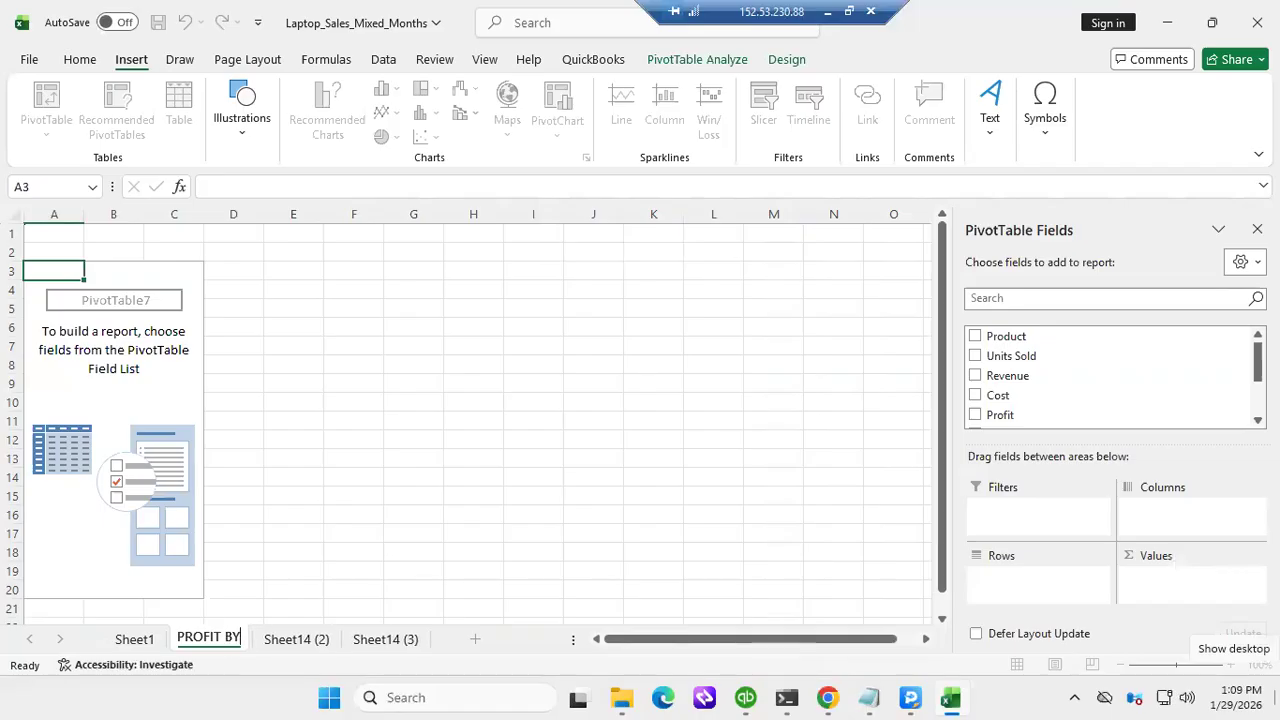
{"action": "type", "text": "CUSTO"}
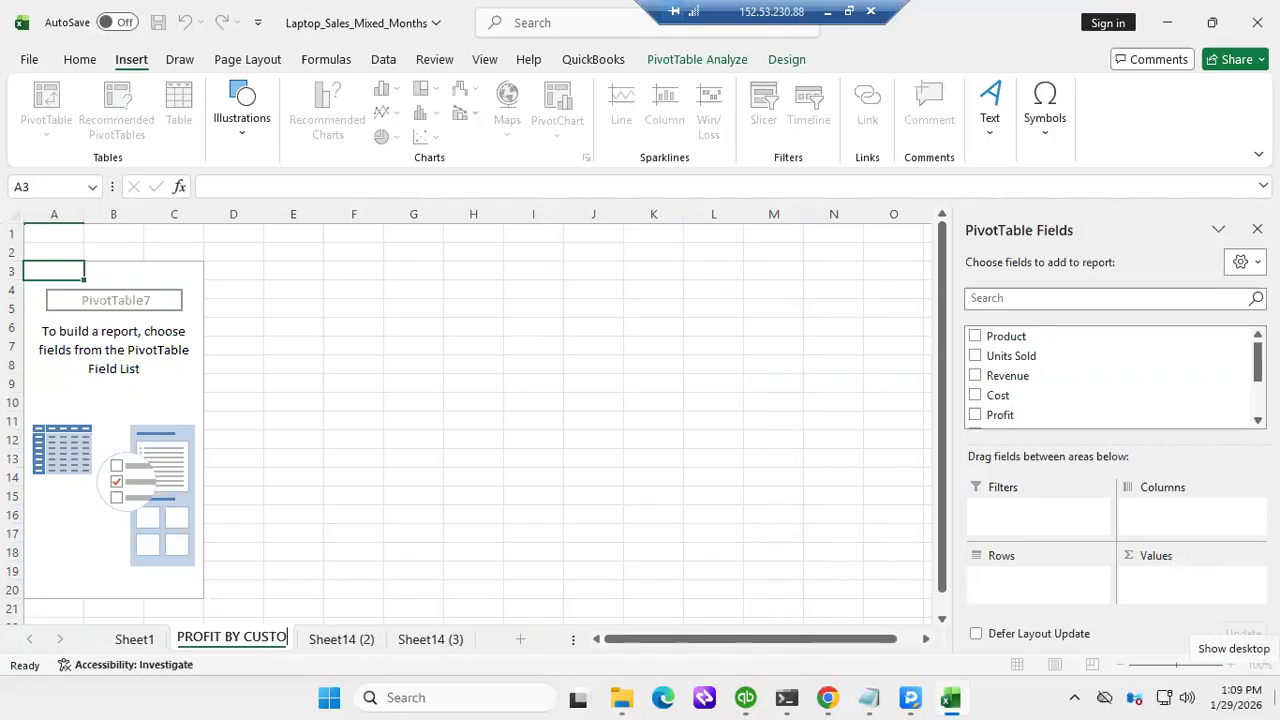
{"action": "type", "text": "MER TYPE"}
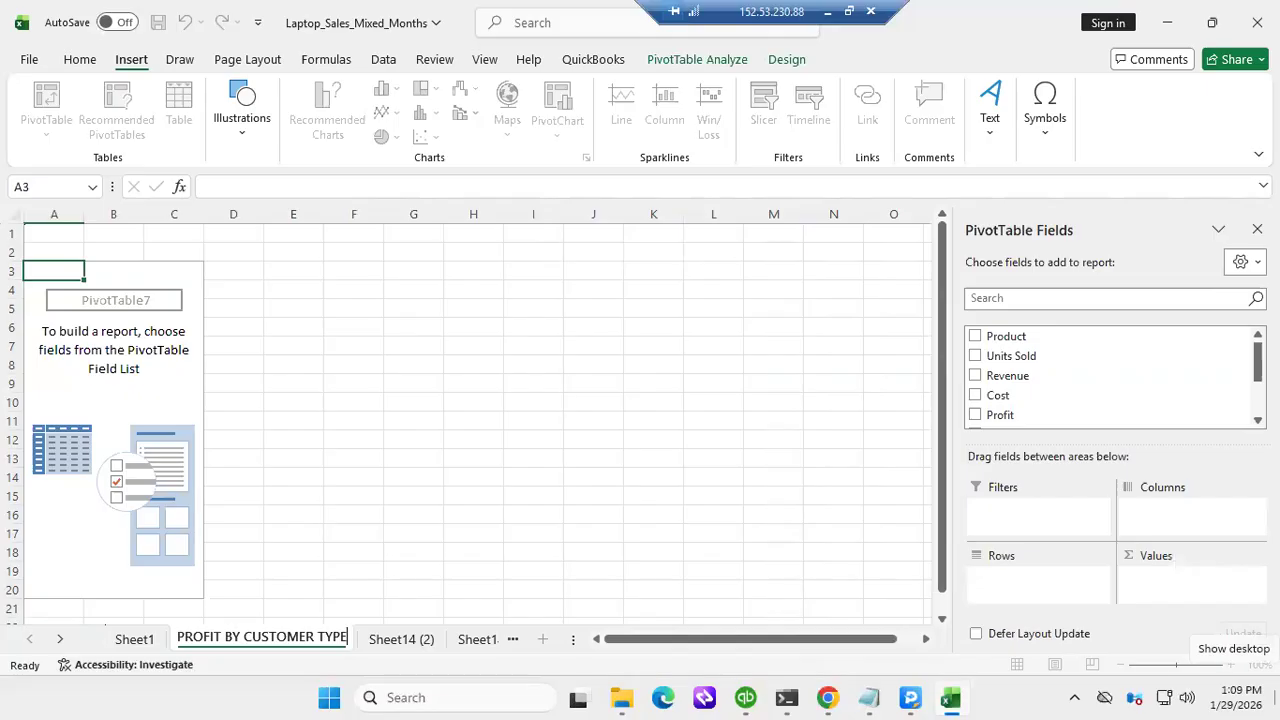
Rename Sheet14 (2) as PROFIT BY REGION
{"action": "left_click", "coordinate": [385, 642]}
{"action": "double_click", "coordinate": [387, 642]}
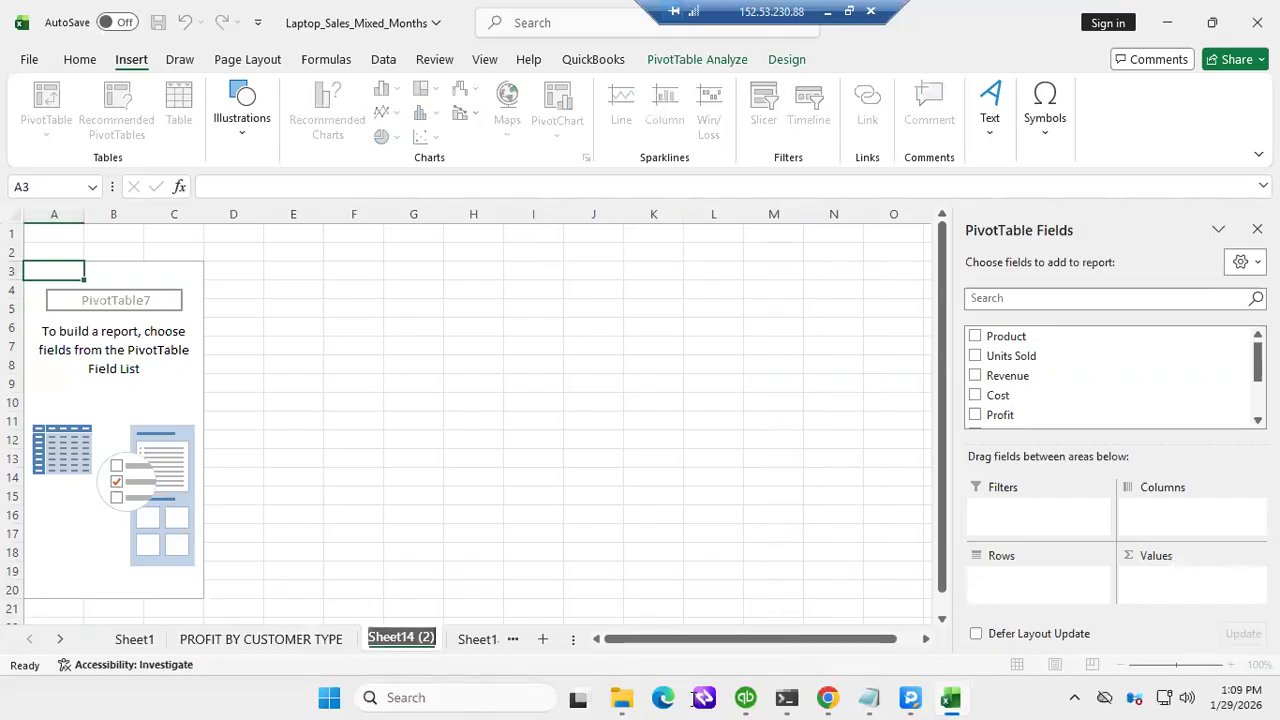
{"action": "type", "text": "P"}
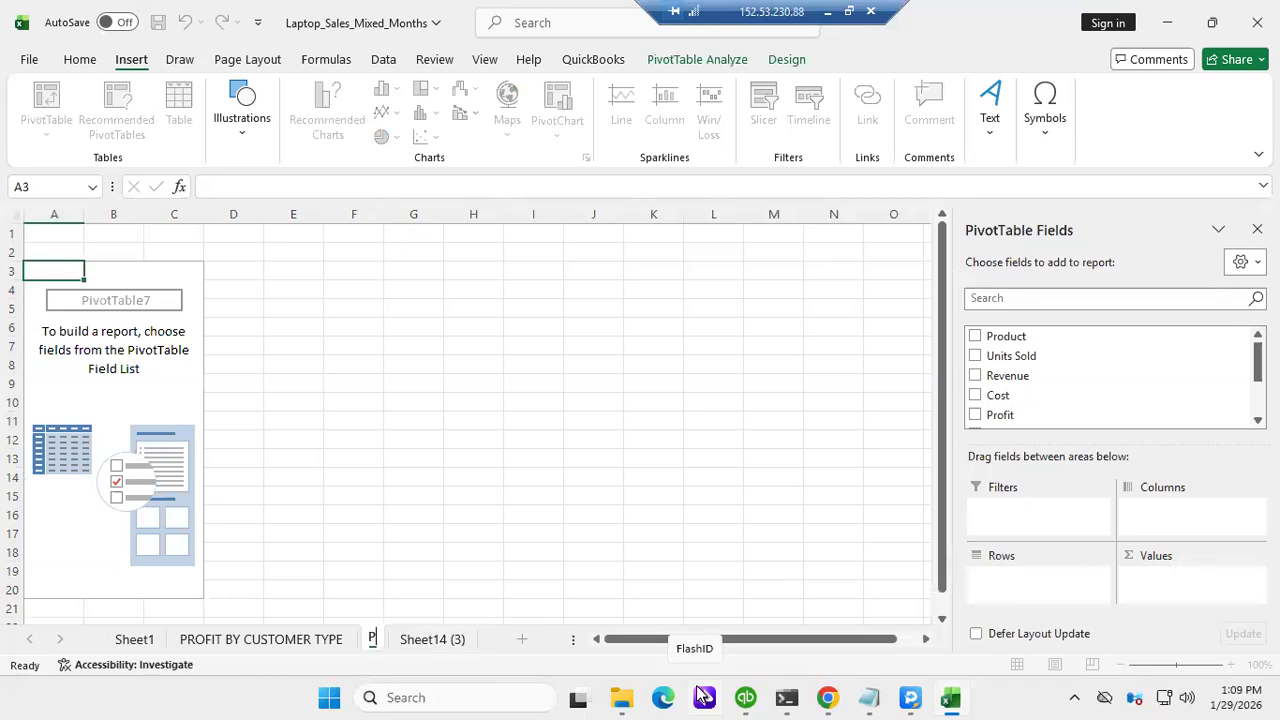
{"action": "type", "text": "ROFUT"}
{"action": "key", "text": "BackSpace"}
{"action": "key", "text": "BackSpace"}
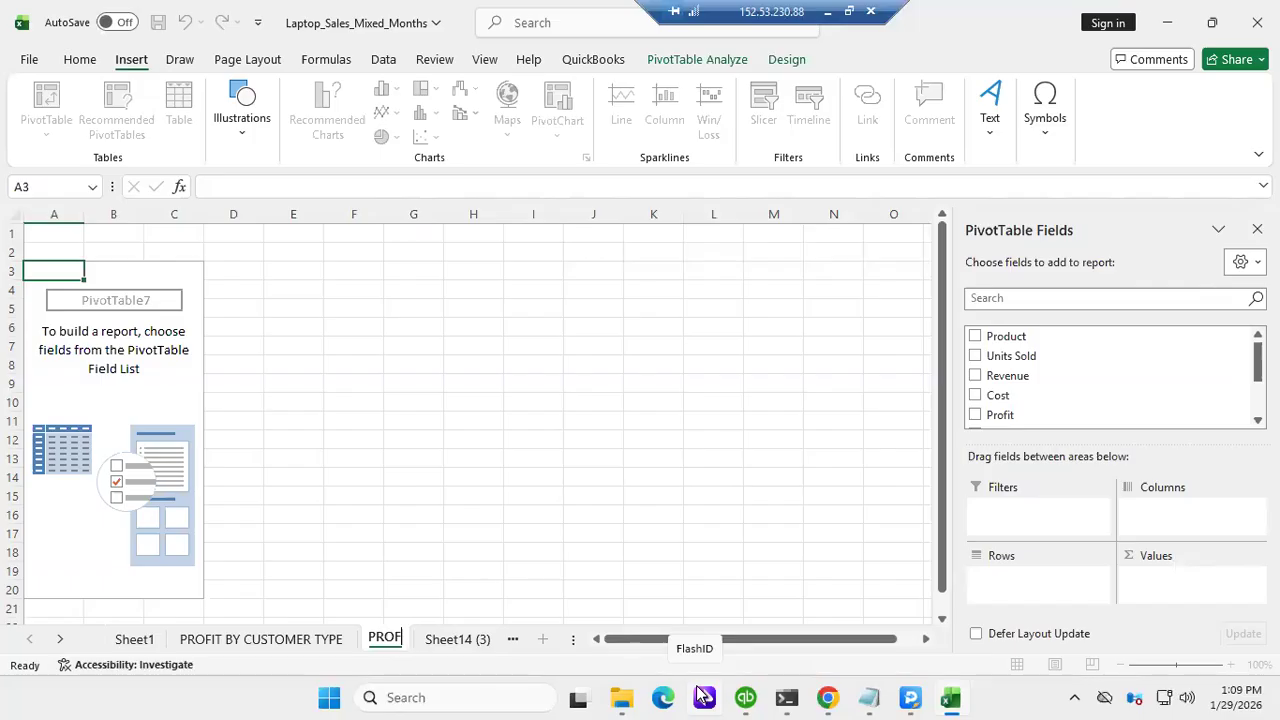
{"action": "type", "text": "IT BY REGION"}
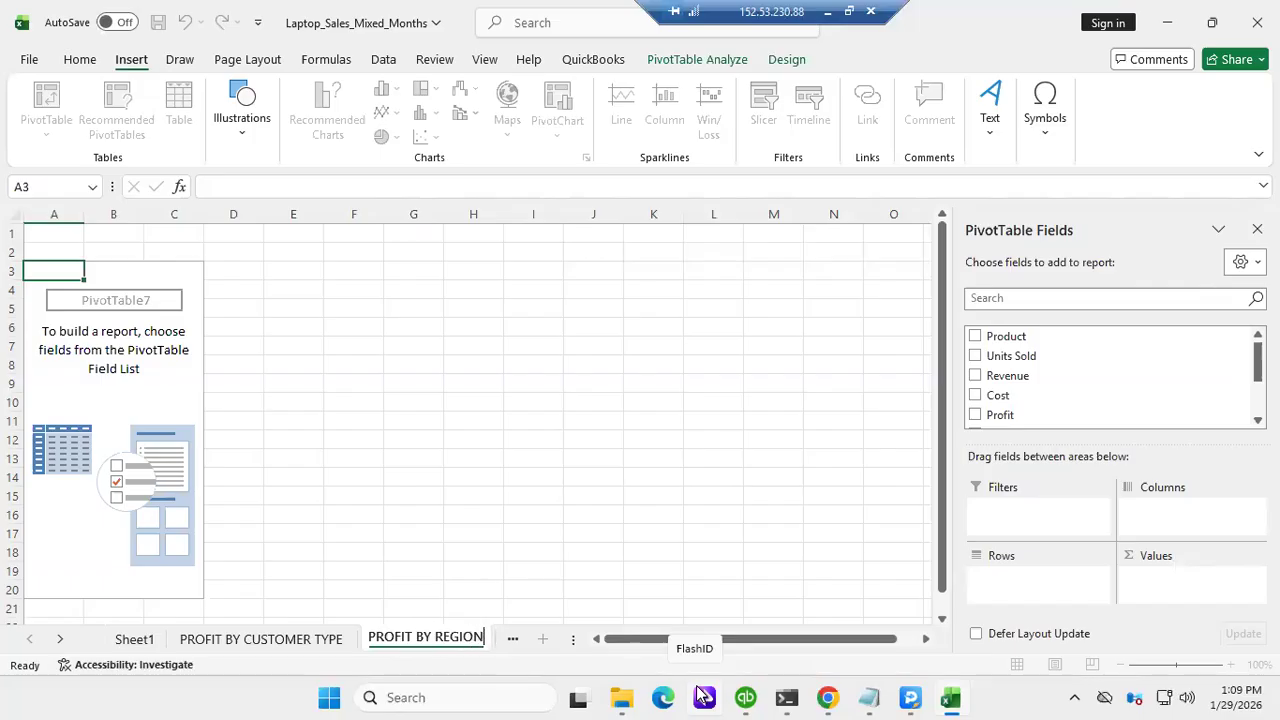
Rename the last PivotTable copy, Sheet14 (3), as PROFIT BY PRODUCT
{"action": "left_click", "coordinate": [514, 640]}
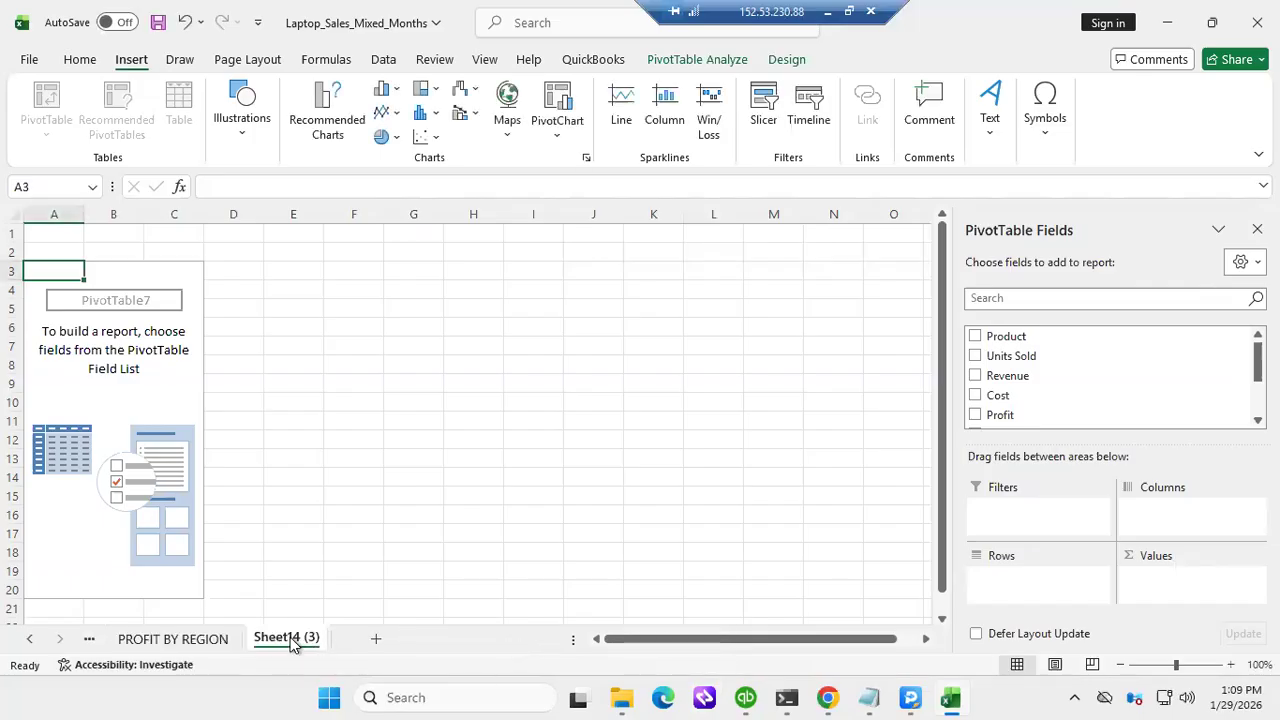
{"action": "double_click", "coordinate": [297, 640]}
{"action": "mouse_move", "coordinate": [765, 692]}
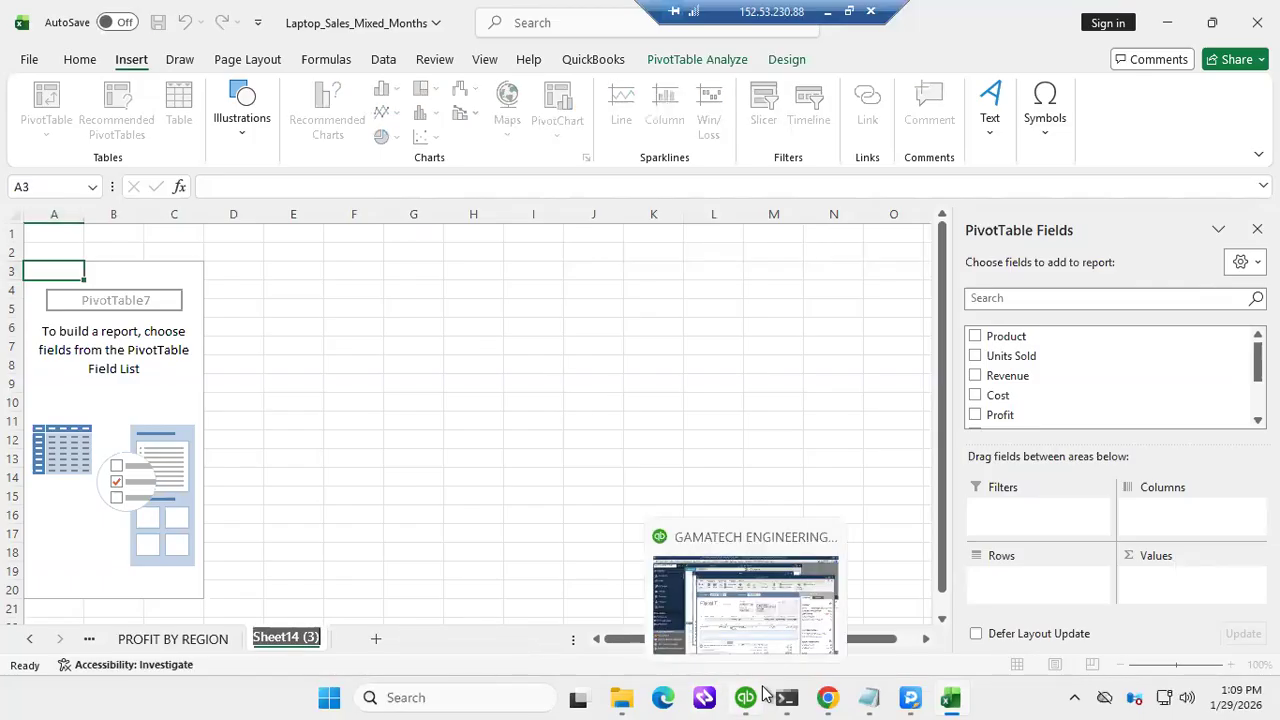
{"action": "type", "text": "PRO"}
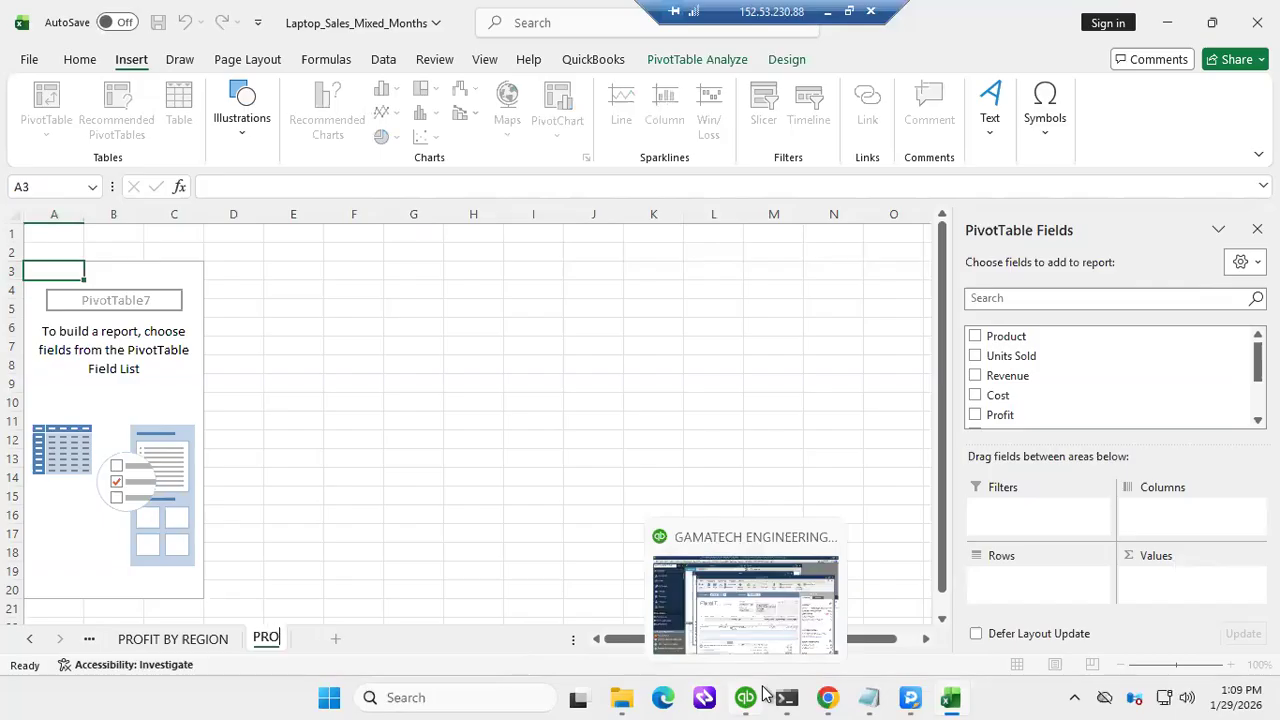
{"action": "type", "text": "FIT B"}
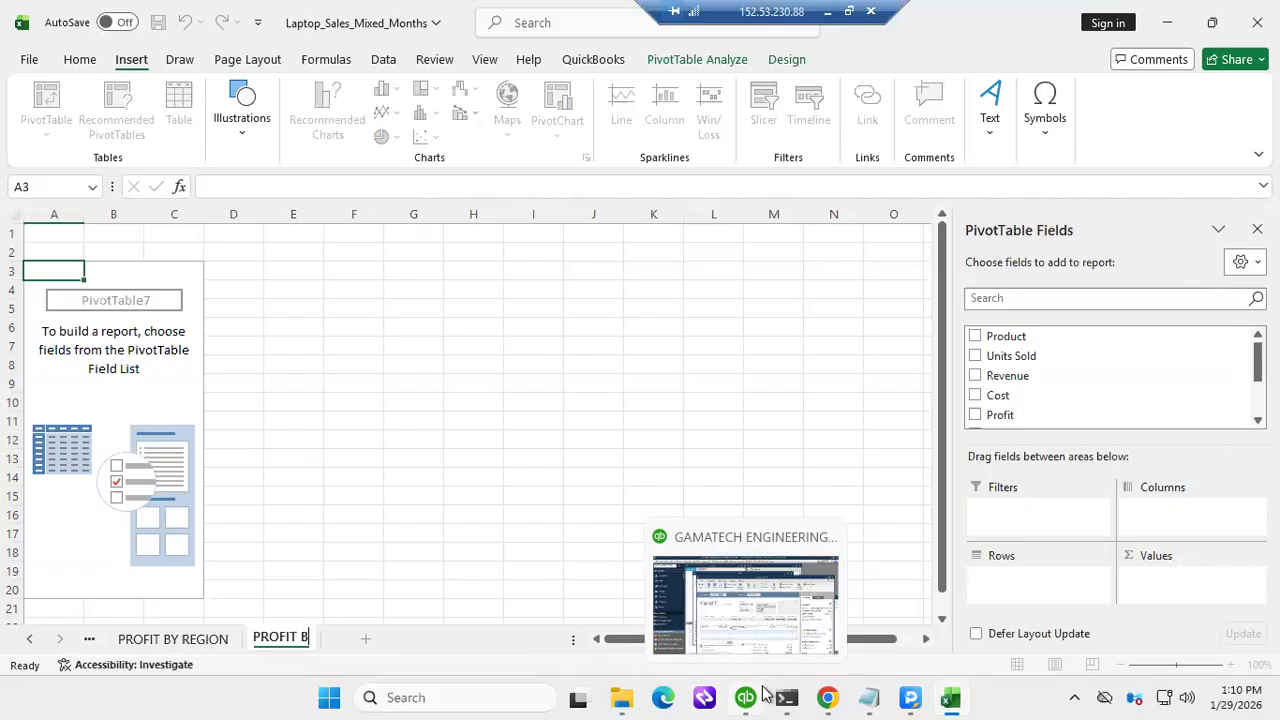
{"action": "type", "text": "Y PRODUCT"}
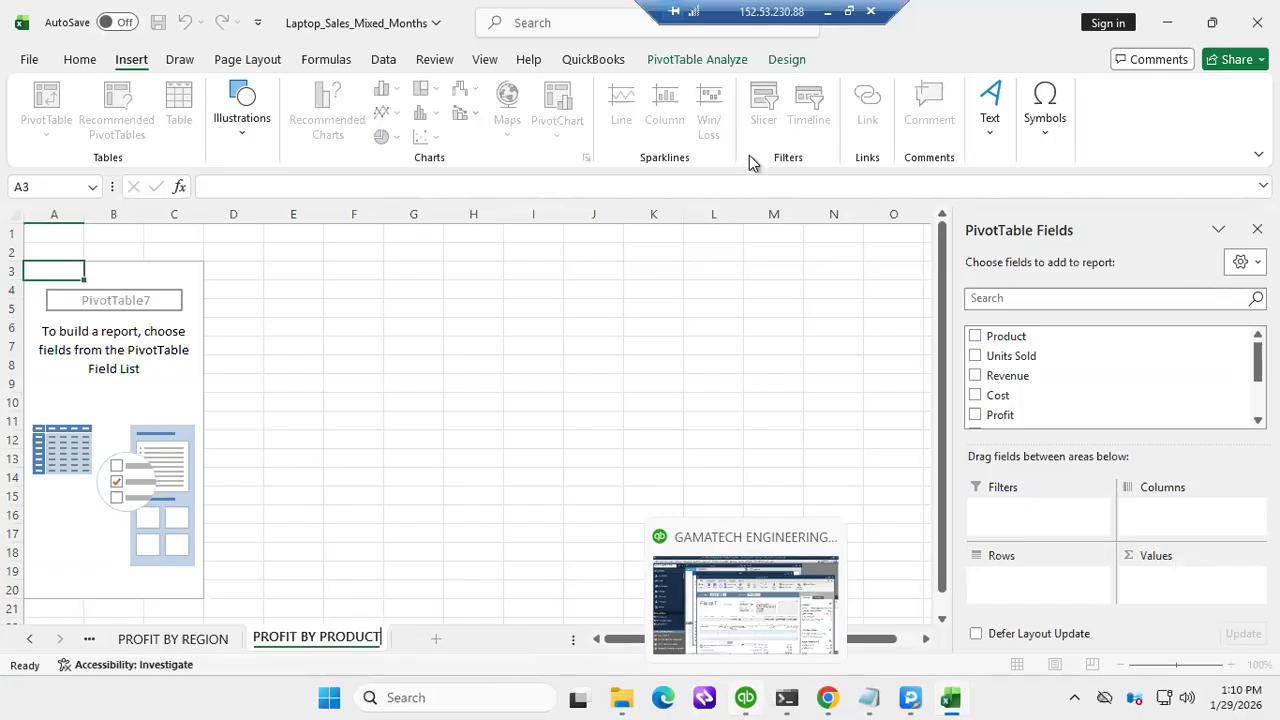
On the PROFIT BY CUSTOMER TYPE sheet, build the PivotTable with Customer Type as rows and the sum of Profit as values
{"action": "left_click", "coordinate": [130, 638]}
{"action": "left_click", "coordinate": [90, 638]}
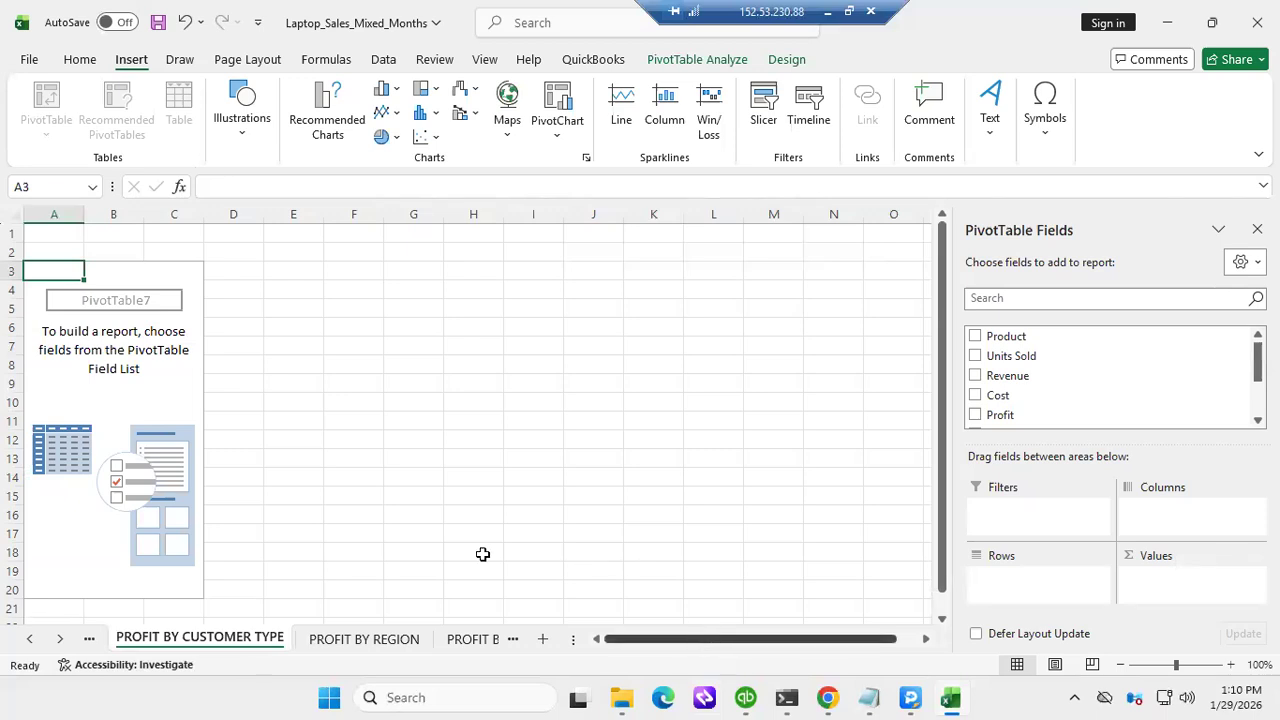
{"action": "left_click", "coordinate": [112, 385]}
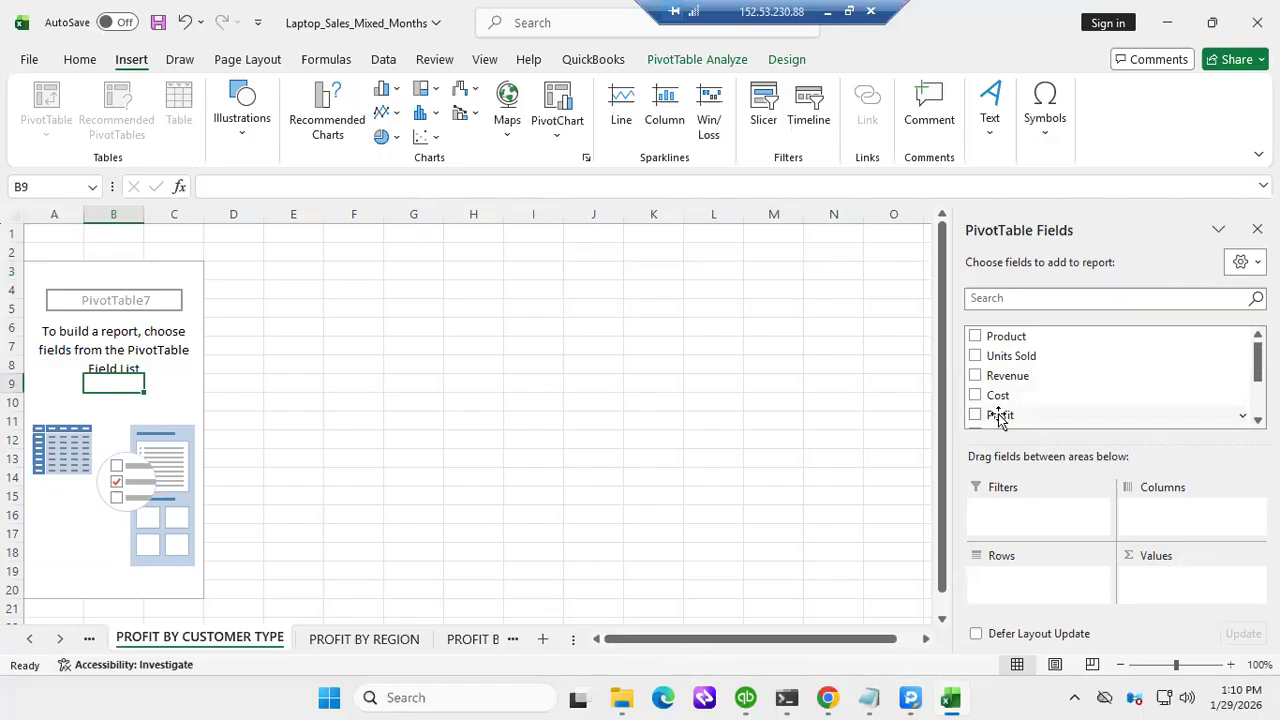
{"action": "left_click_drag", "start_coordinate": [998, 419], "coordinate": [1166, 586]}
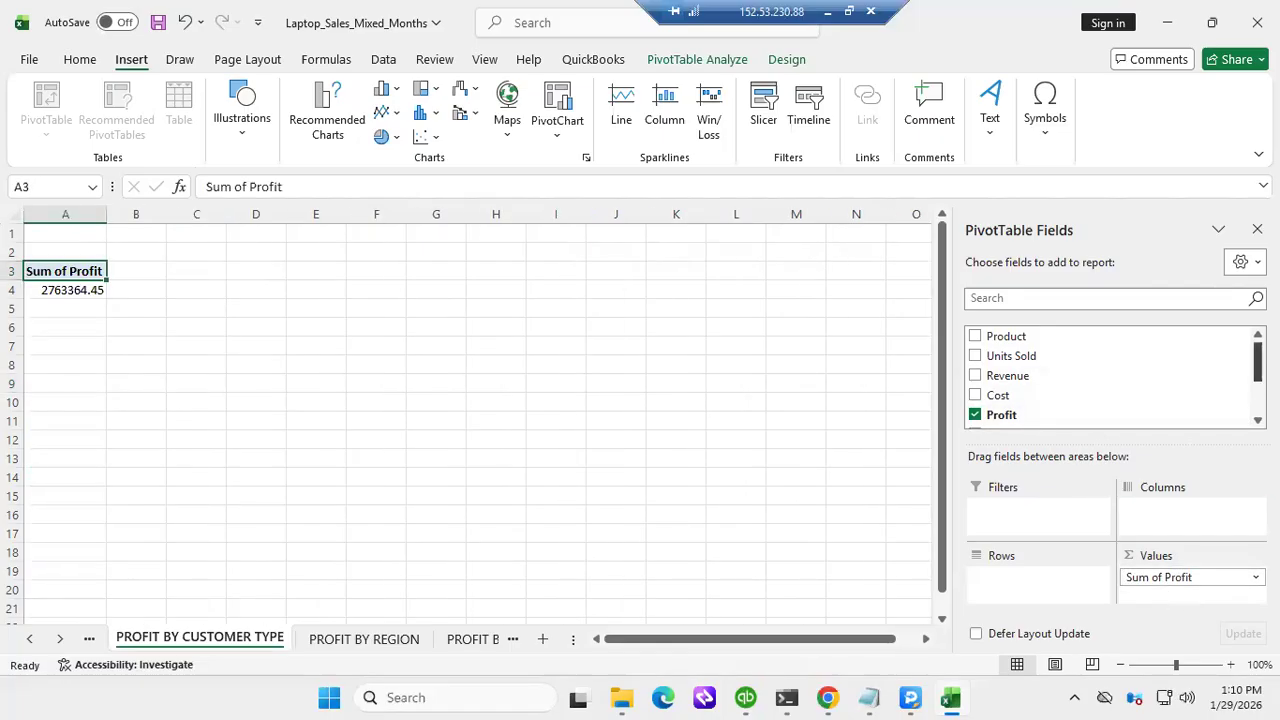
{"action": "scroll", "coordinate": [1100, 380], "scroll_direction": "down", "scroll_amount": 4}
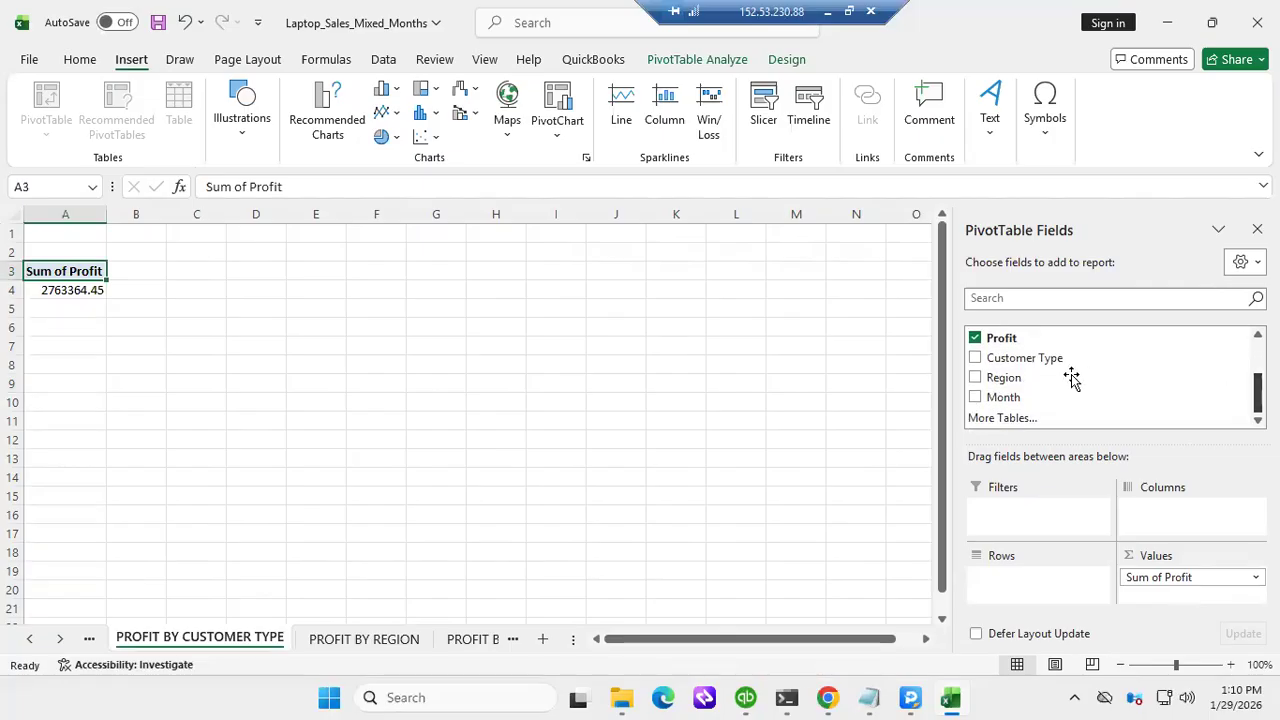
{"action": "left_click_drag", "start_coordinate": [1030, 358], "coordinate": [1011, 574]}
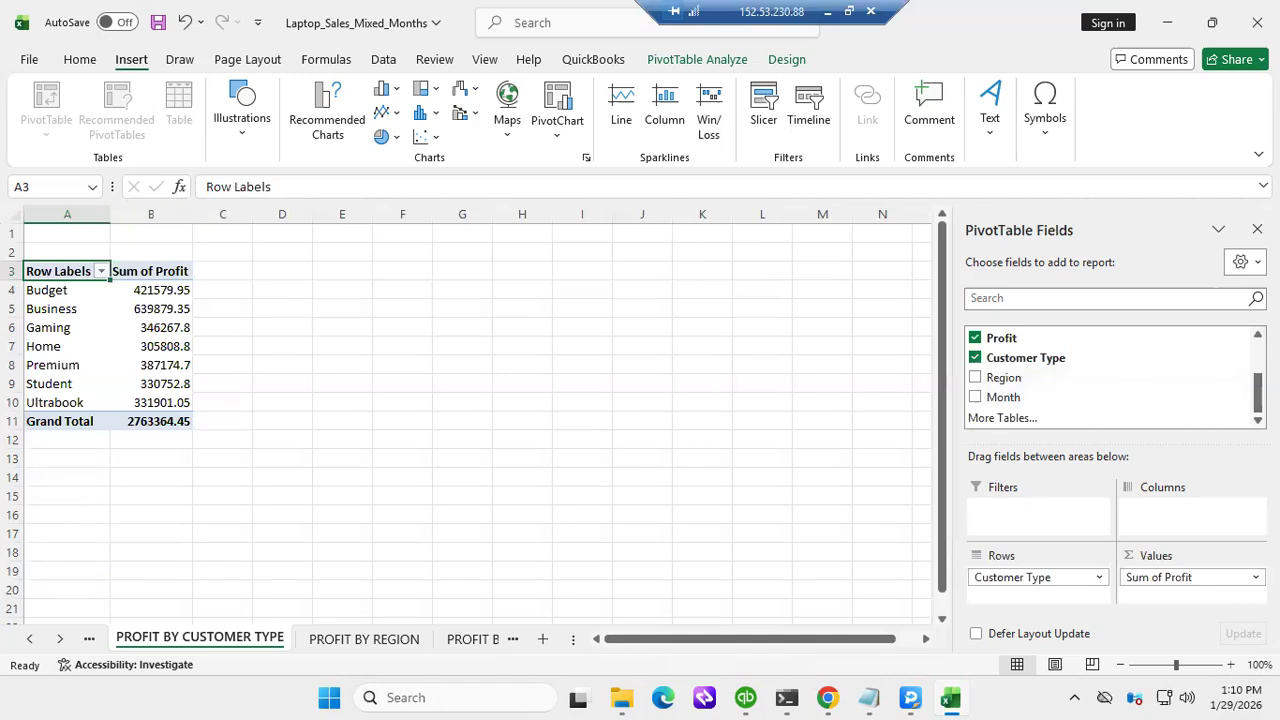
Add the Month field to the PivotTable and keep only its Years grouping, placed as columns
{"action": "left_click", "coordinate": [975, 398]}
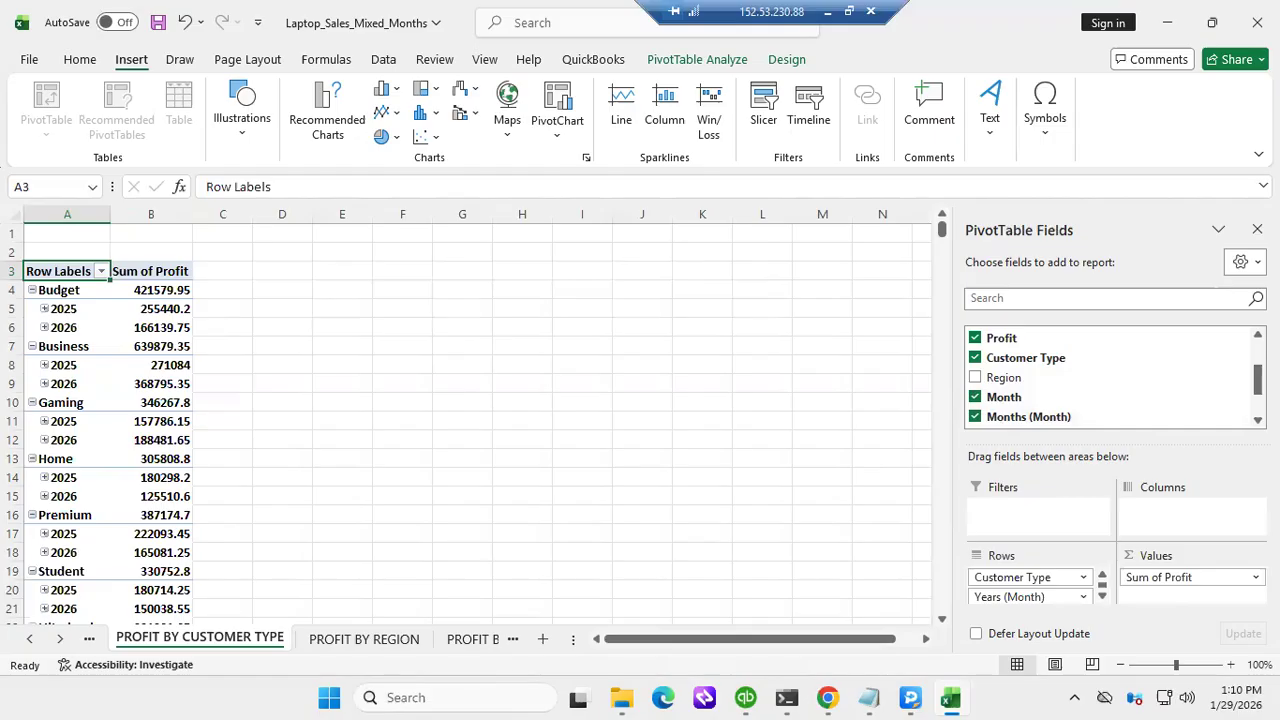
{"action": "scroll", "coordinate": [1110, 378], "scroll_direction": "down", "scroll_amount": 1}
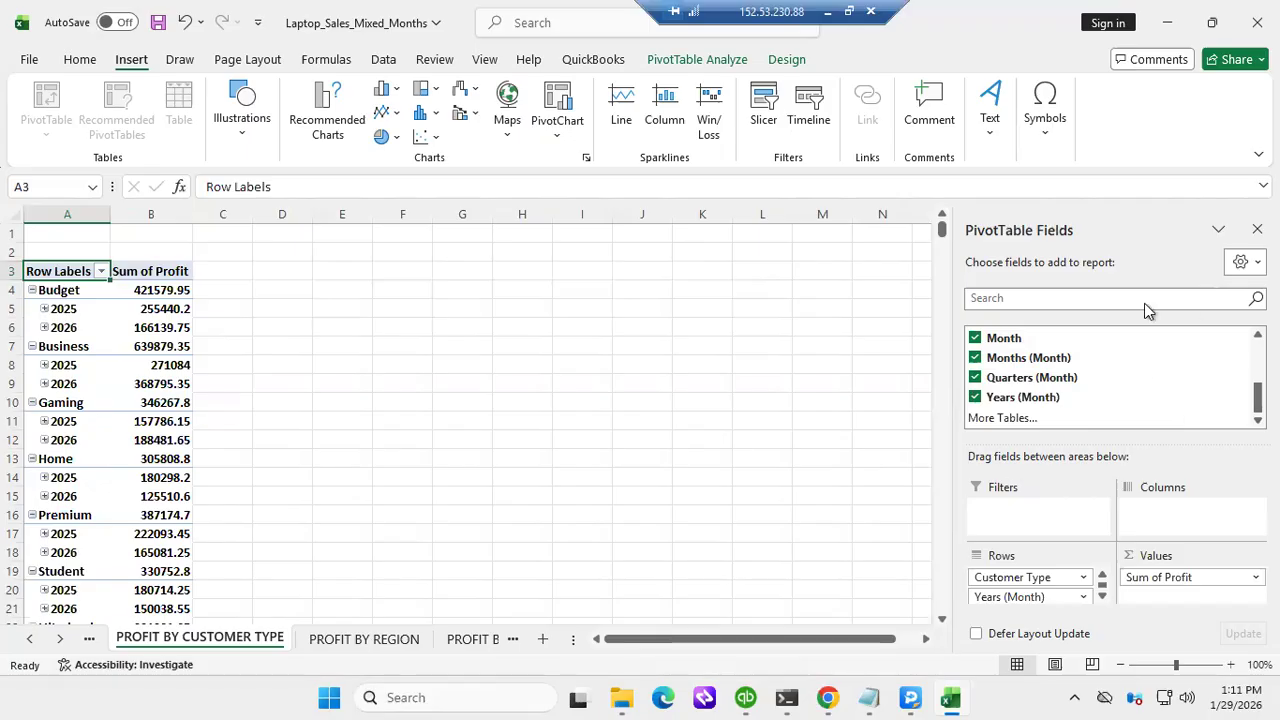
{"action": "left_click", "coordinate": [975, 340]}
{"action": "left_click", "coordinate": [975, 358]}
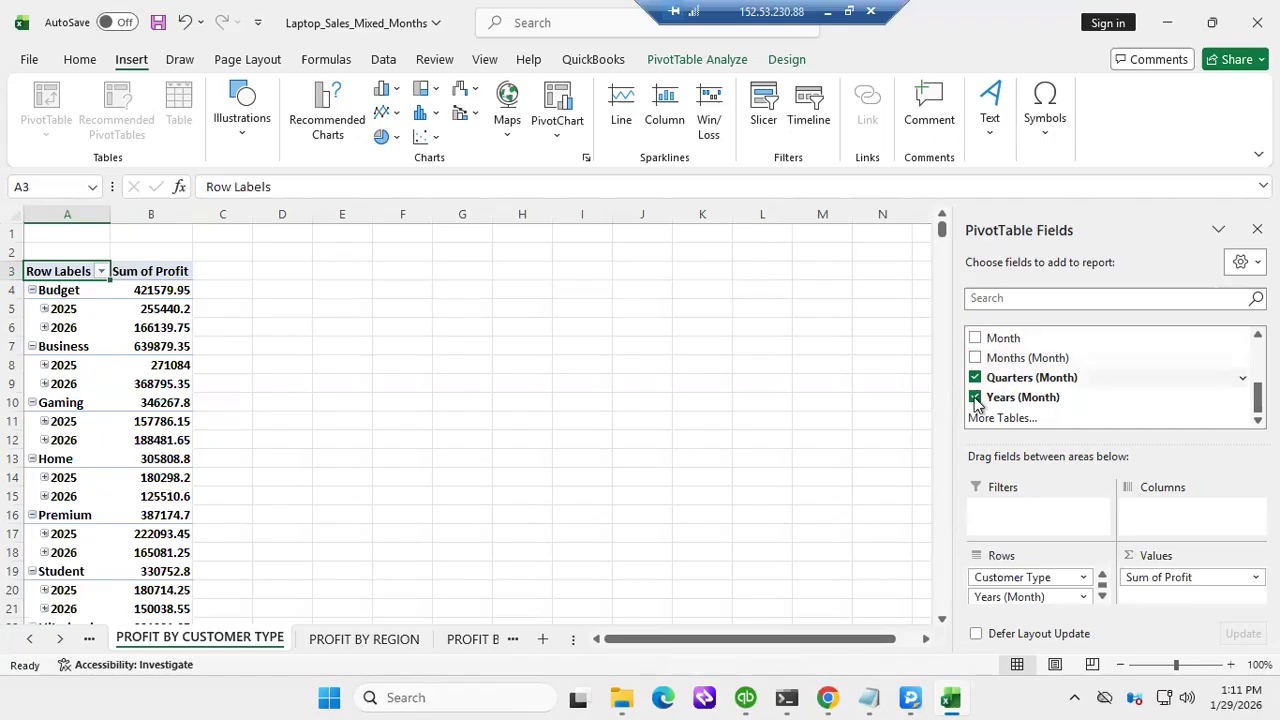
{"action": "left_click_drag", "start_coordinate": [1000, 400], "coordinate": [1198, 545]}
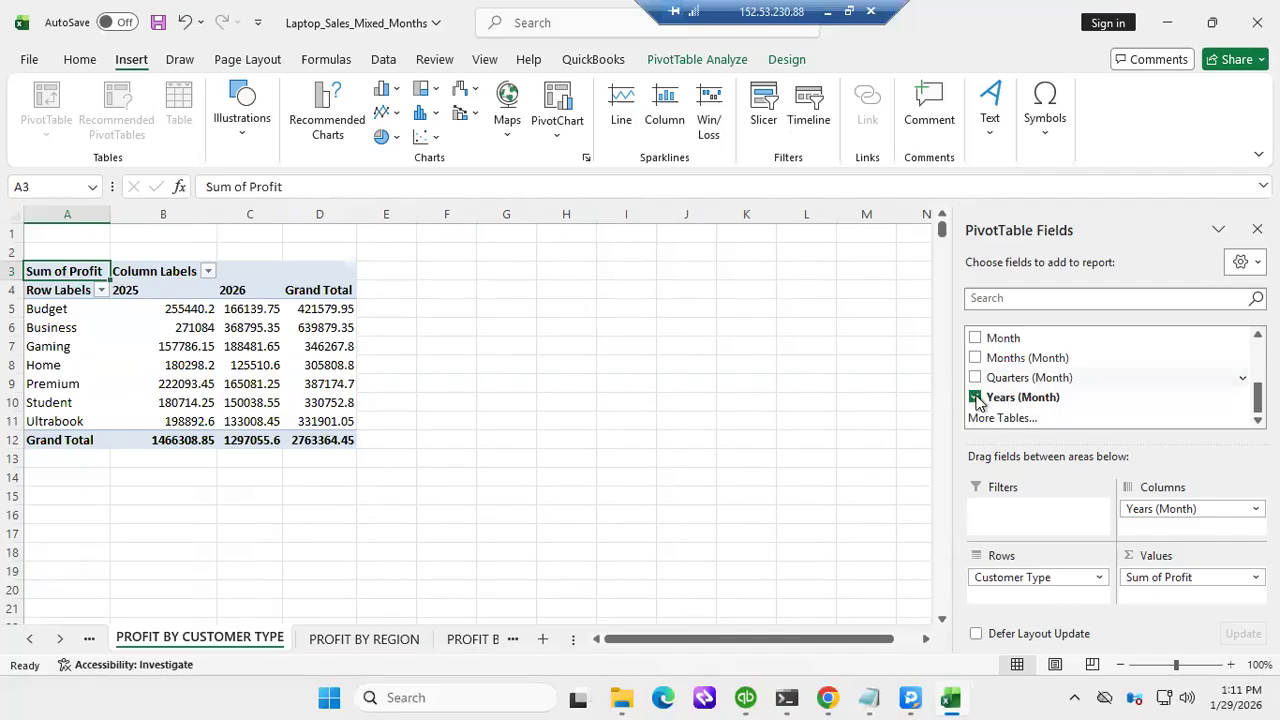
Replace the Years grouping with Quarters (Month) as the PivotTable's columns
{"action": "left_click", "coordinate": [976, 397]}
{"action": "left_click", "coordinate": [975, 377]}
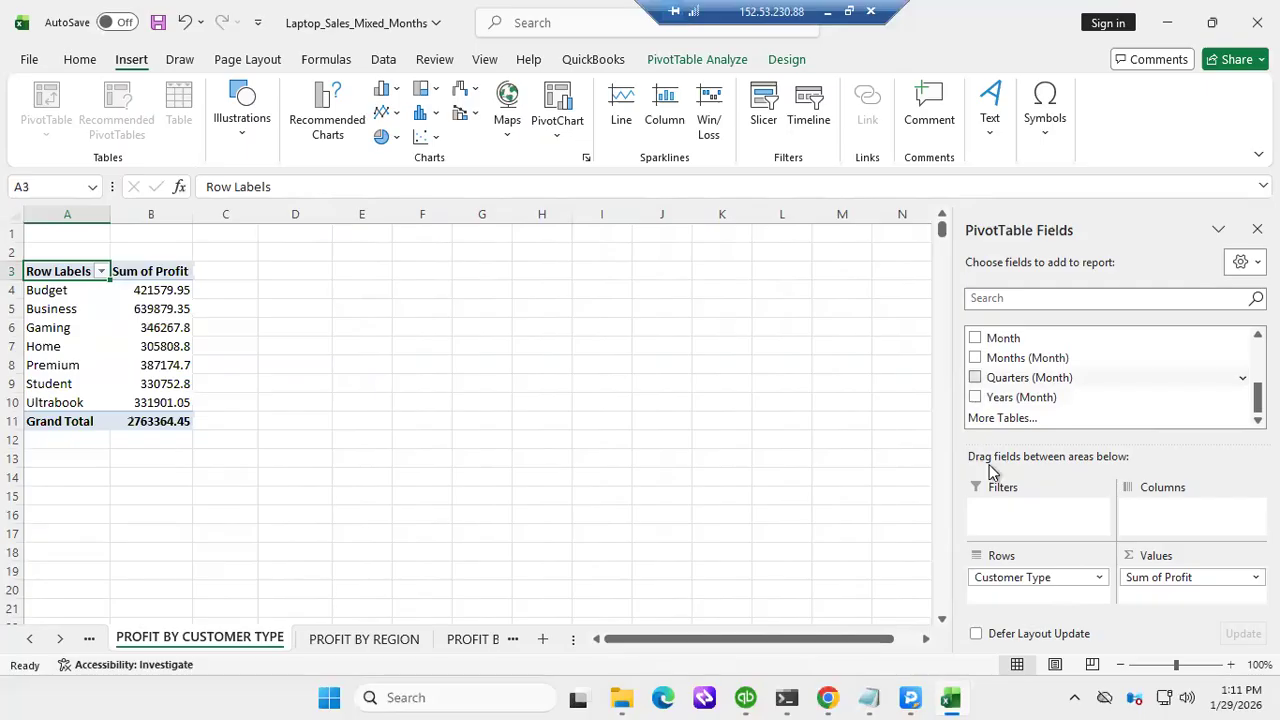
{"action": "left_click_drag", "start_coordinate": [1020, 603], "coordinate": [1155, 528]}
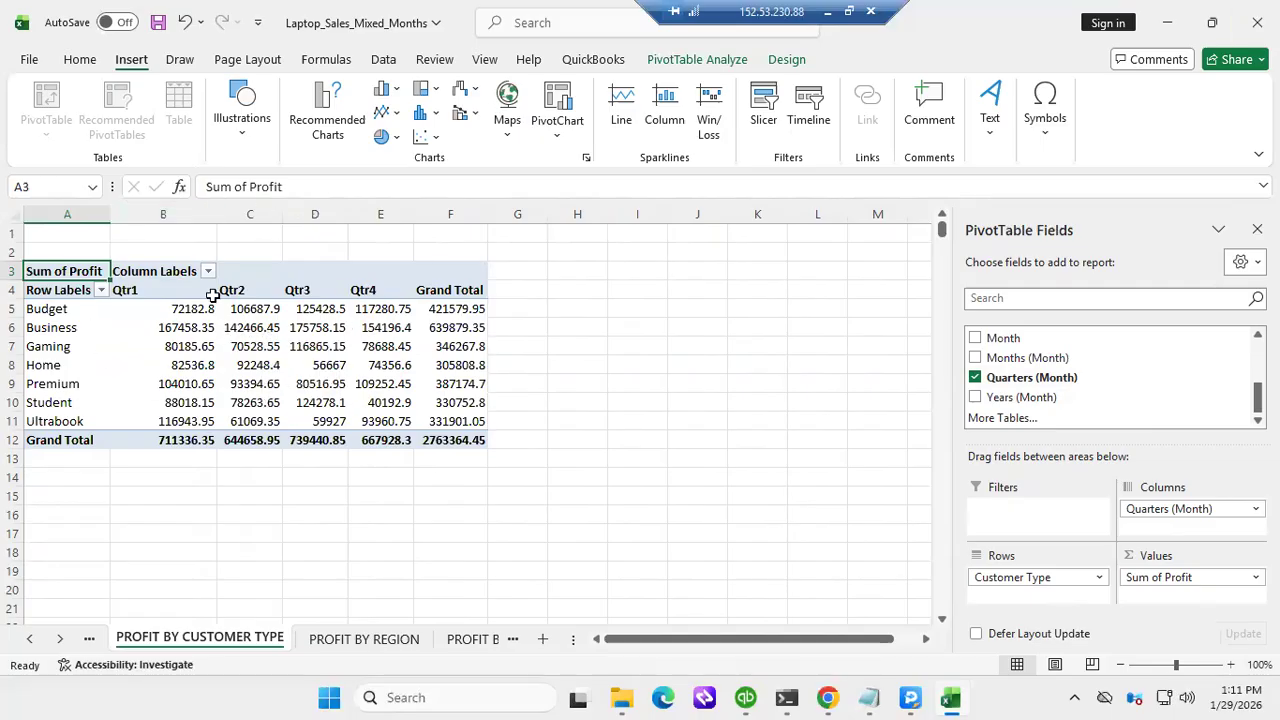
Try the dollar accounting format without decimals on PivotTable columns B to F, and replace it with the comma style with two decimals
{"action": "left_click", "coordinate": [152, 214]}
{"action": "left_click_drag", "start_coordinate": [398, 274], "coordinate": [442, 289]}
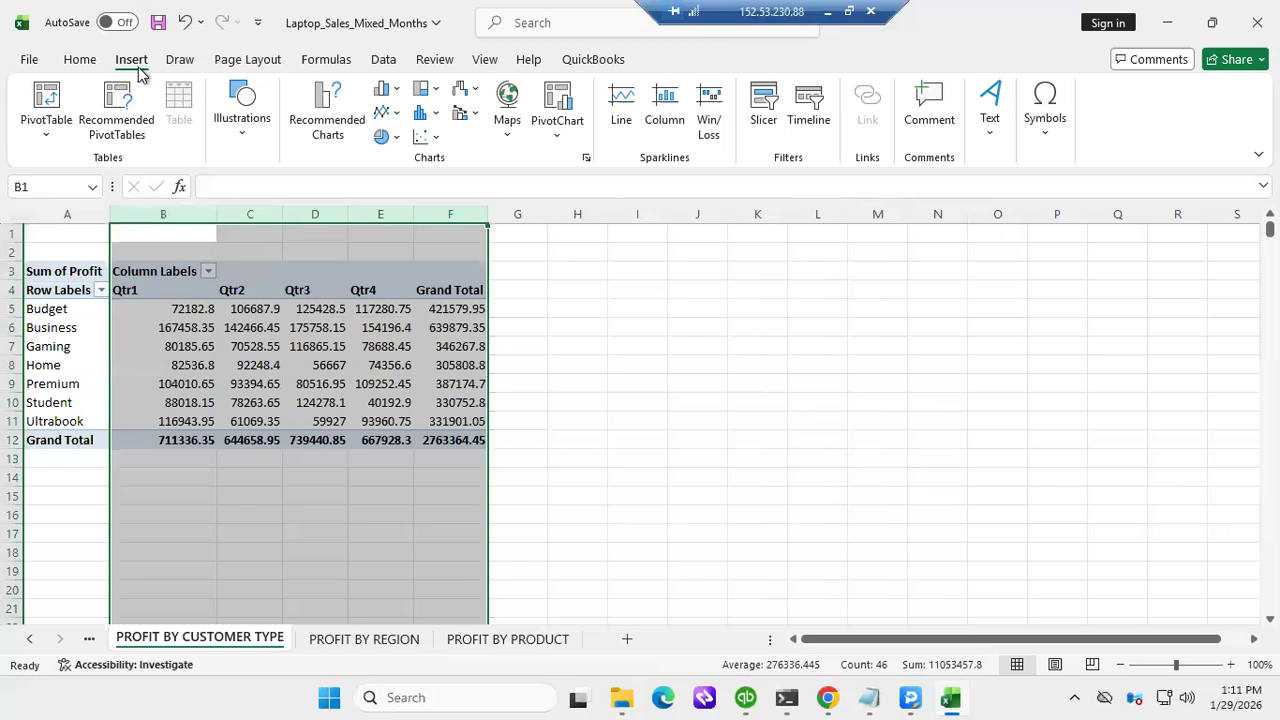
{"action": "scroll", "coordinate": [510, 148], "scroll_direction": "up", "scroll_amount": 1}
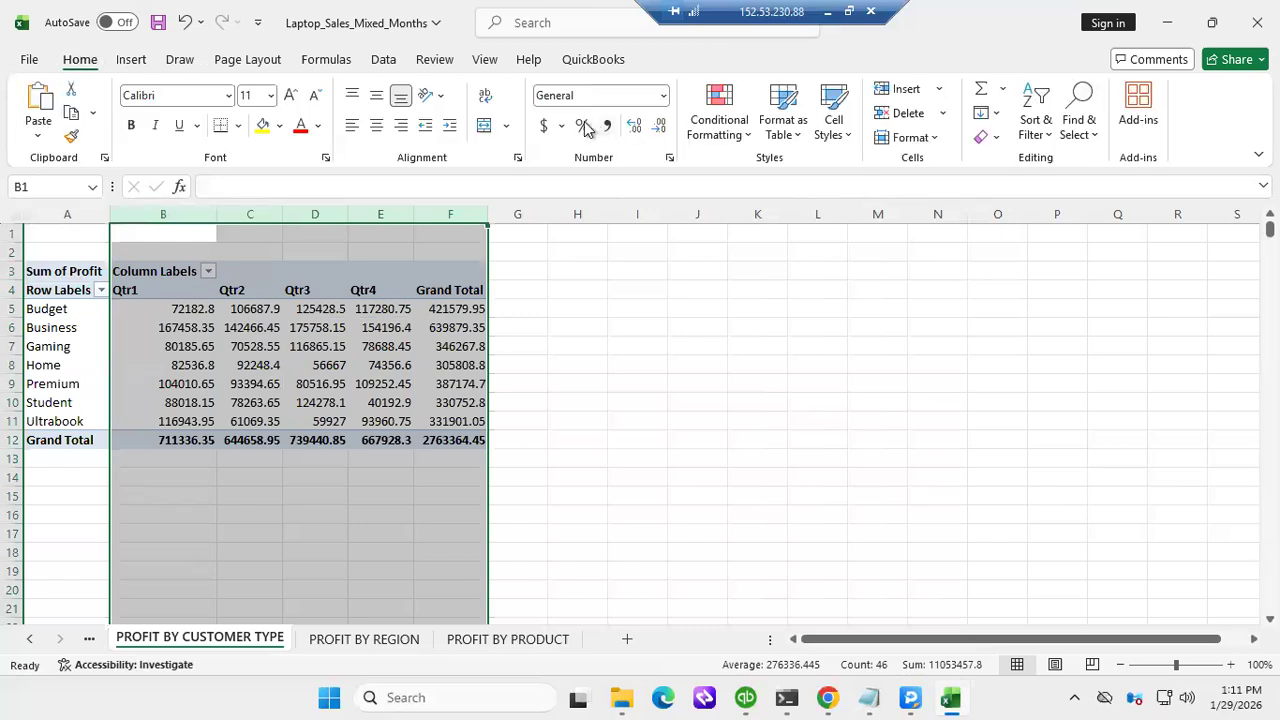
{"action": "left_click", "coordinate": [542, 128]}
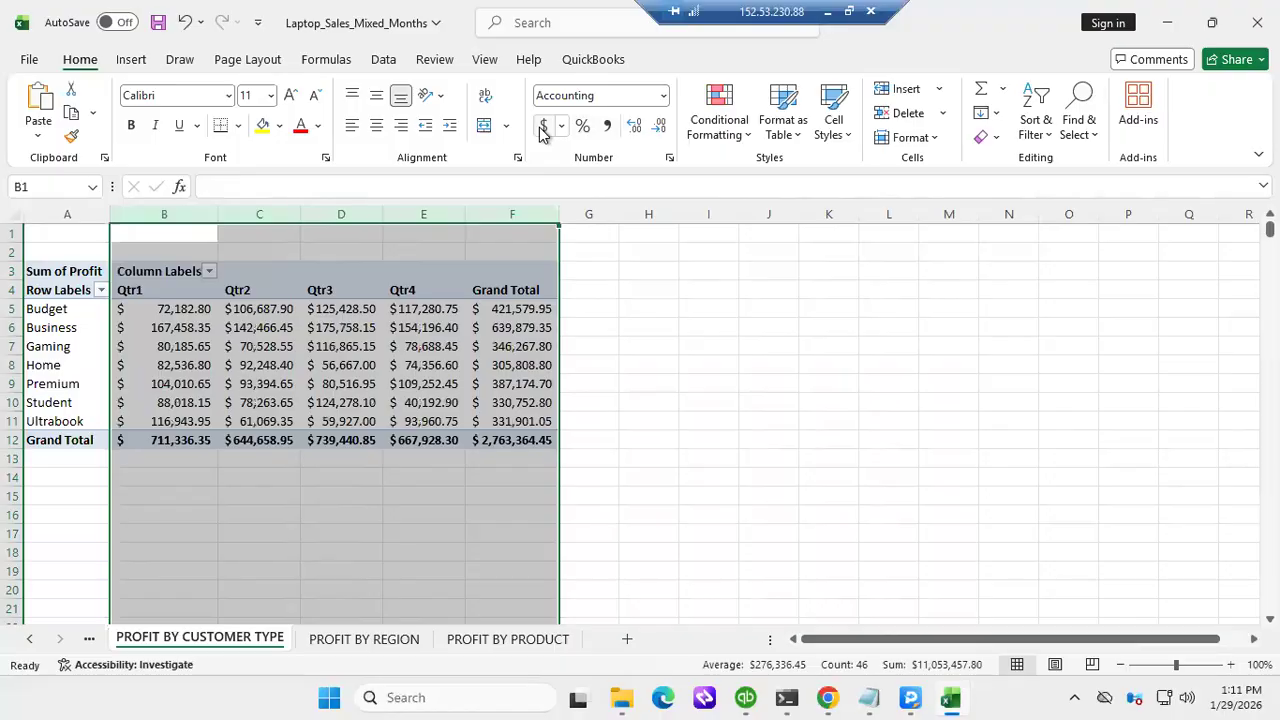
{"action": "left_click", "coordinate": [660, 130]}
{"action": "left_click", "coordinate": [660, 130]}
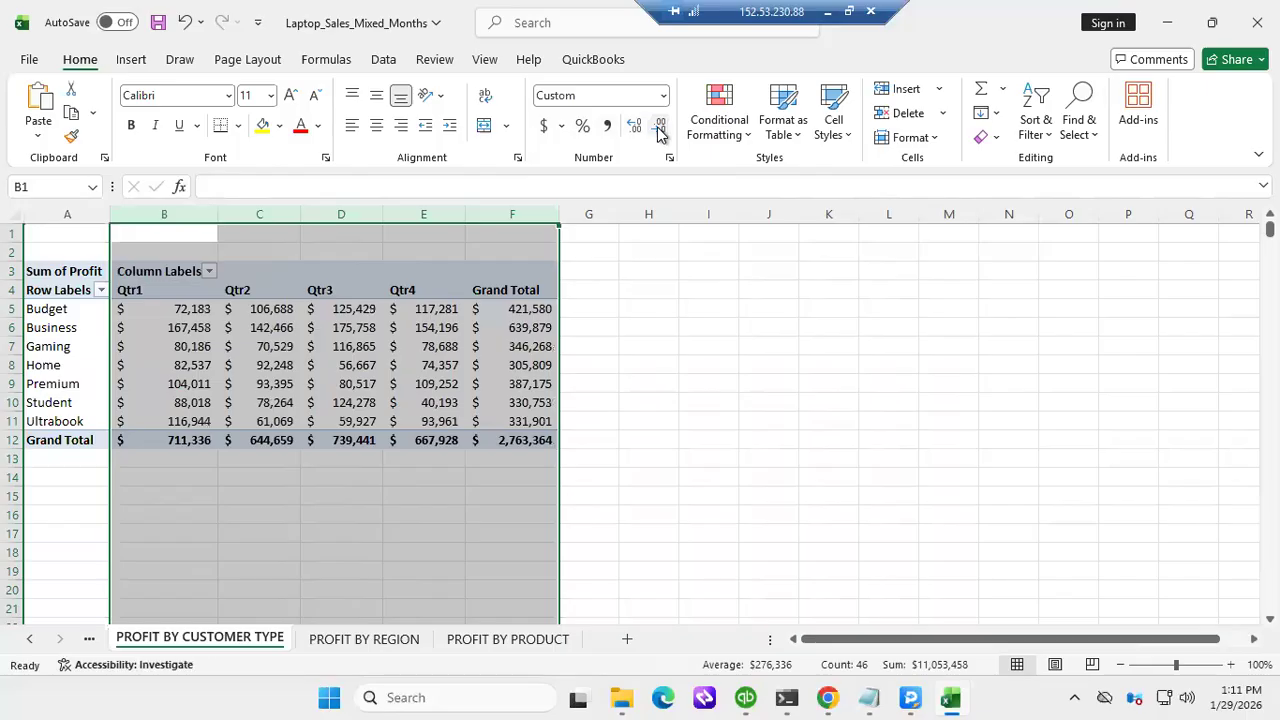
{"action": "left_click", "coordinate": [608, 128]}
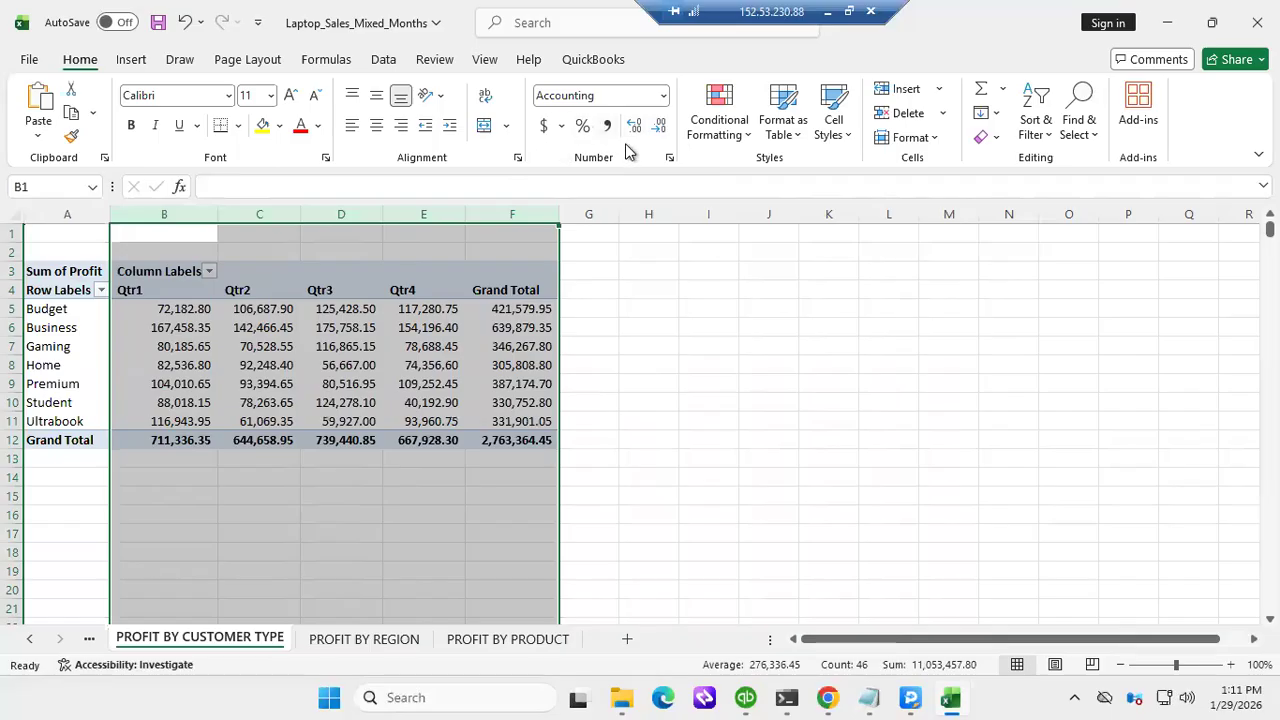
{"action": "left_click", "coordinate": [628, 434]}
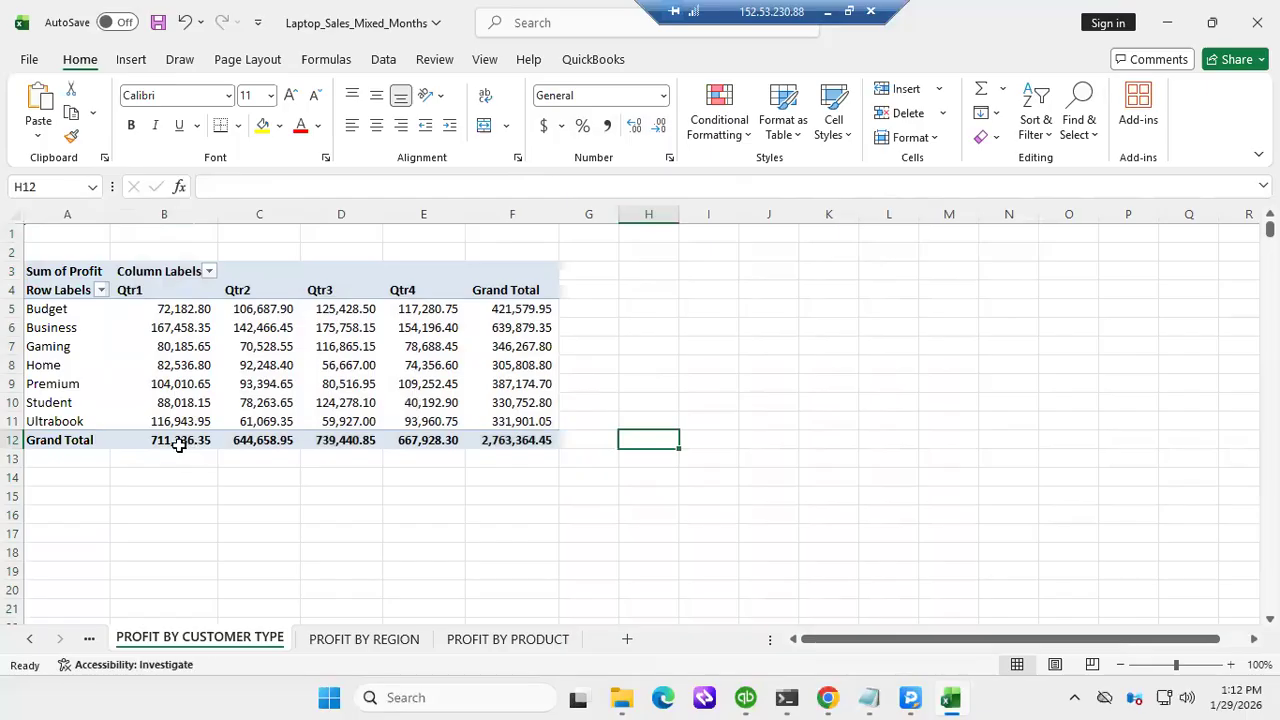
Sort the PivotTable's customer types by their Grand Total profit from largest to smallest
{"action": "left_click", "coordinate": [511, 347]}
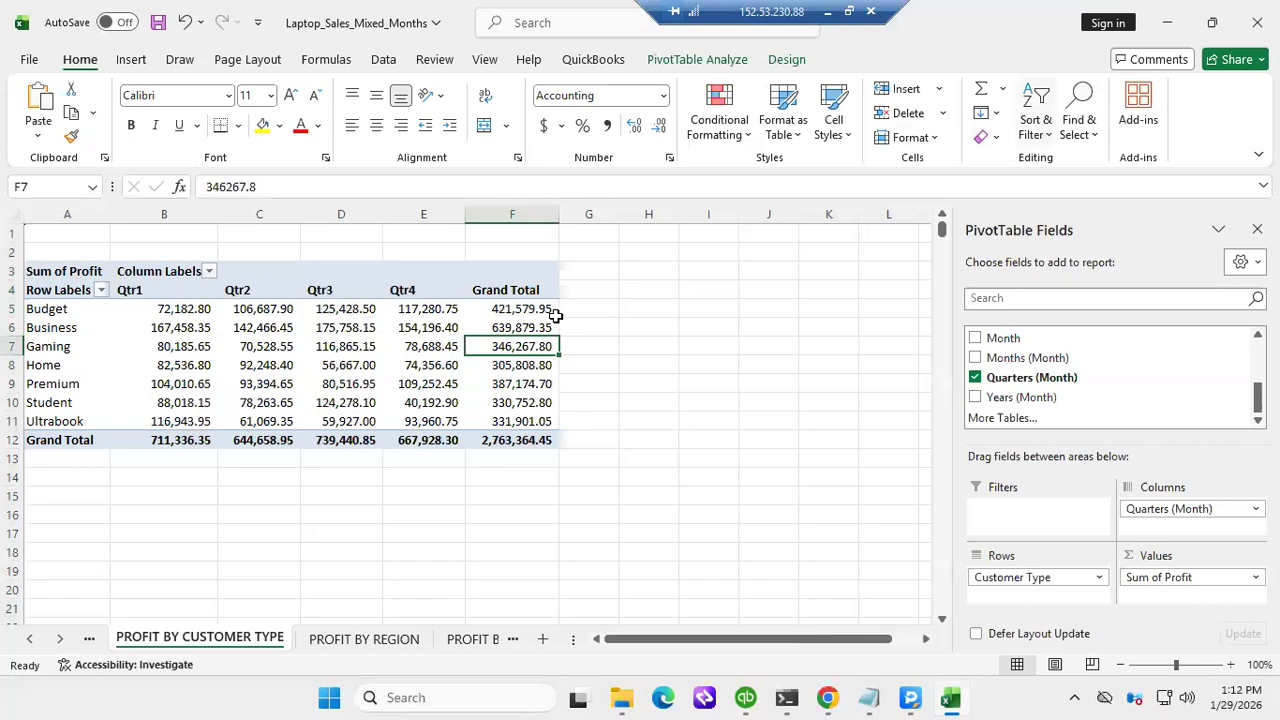
{"action": "right_click", "coordinate": [509, 350]}
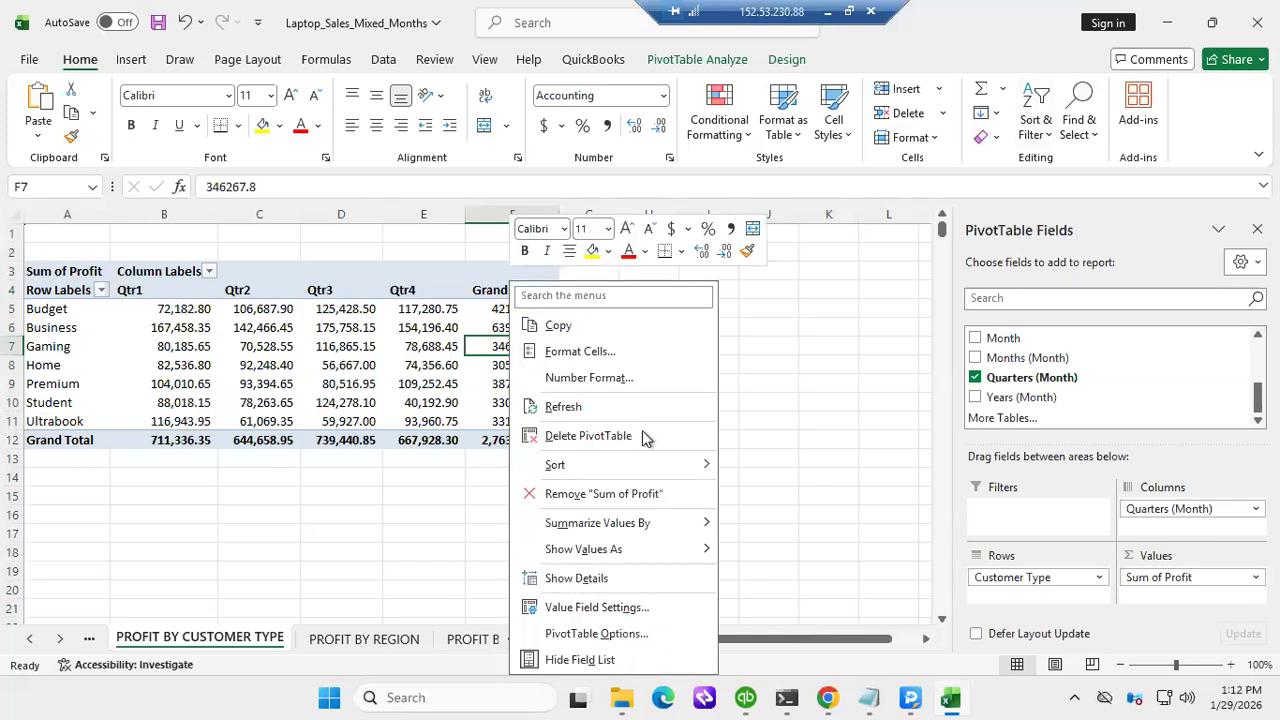
{"action": "mouse_move", "coordinate": [620, 470]}
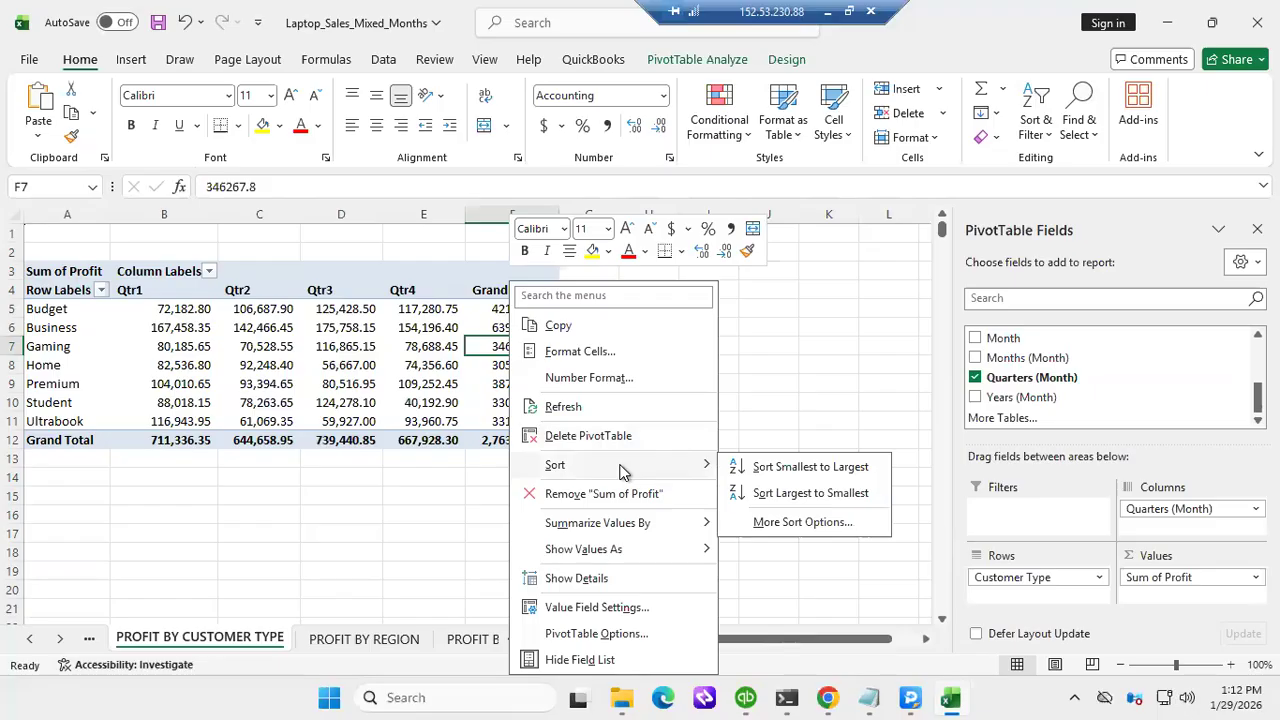
{"action": "left_click", "coordinate": [778, 494]}
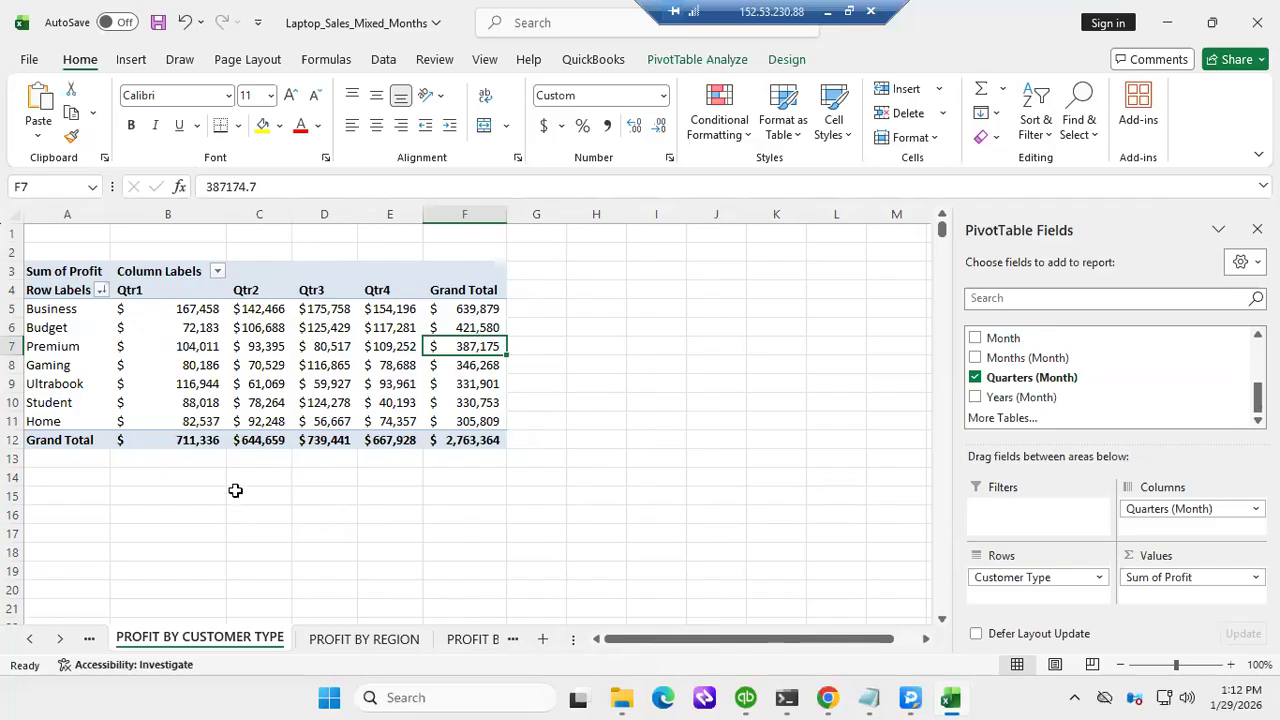
Sort the quarter columns by their Grand Total row from largest to smallest, and widen column A slightly
{"action": "left_click", "coordinate": [181, 441]}
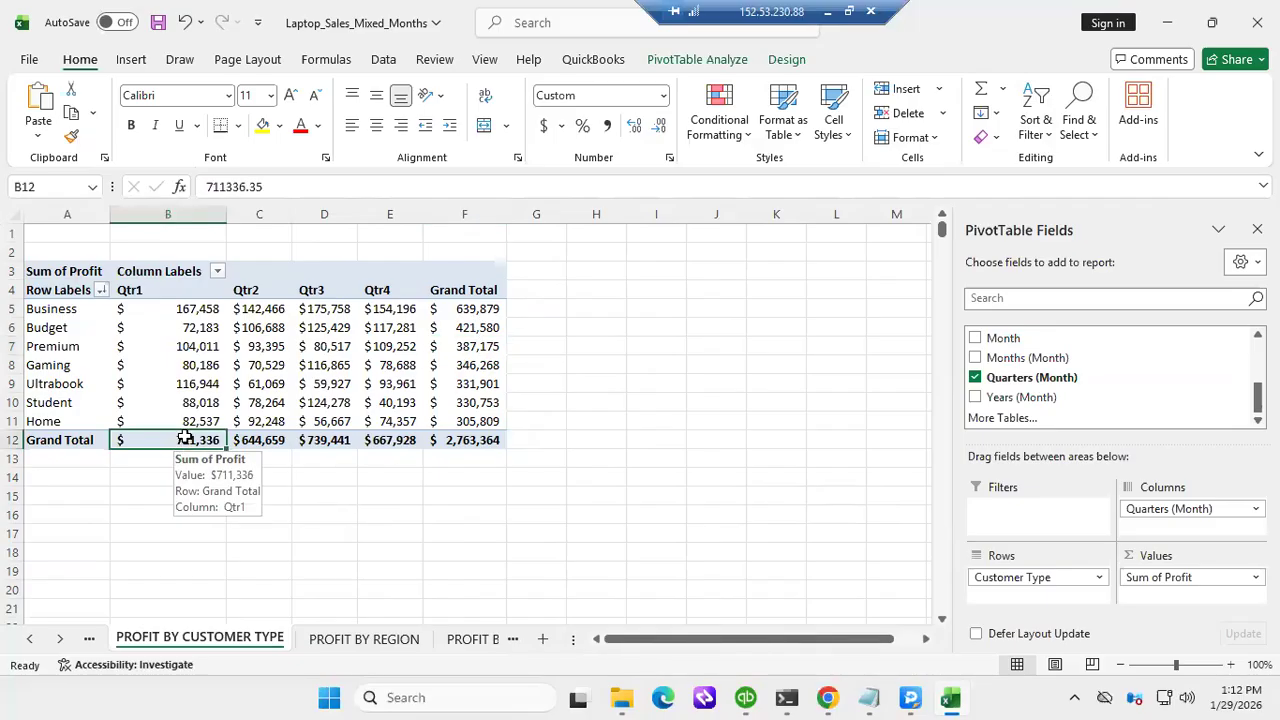
{"action": "right_click", "coordinate": [181, 441]}
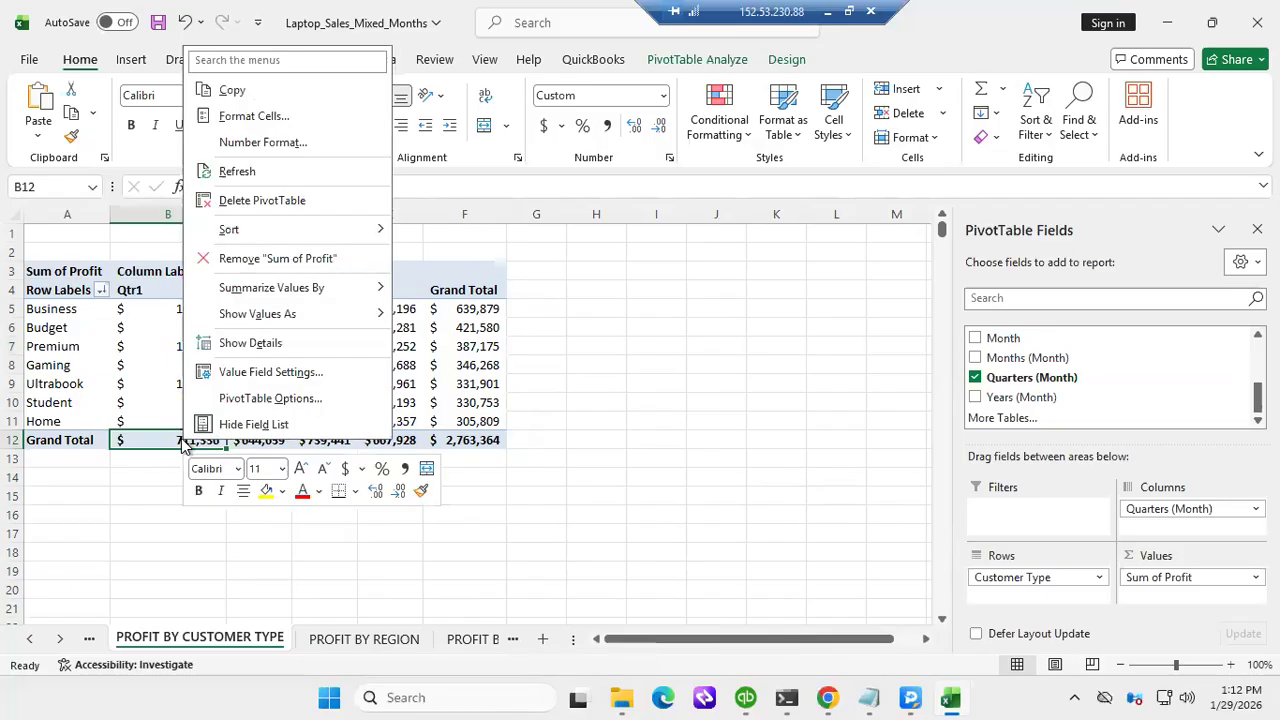
{"action": "mouse_move", "coordinate": [280, 231]}
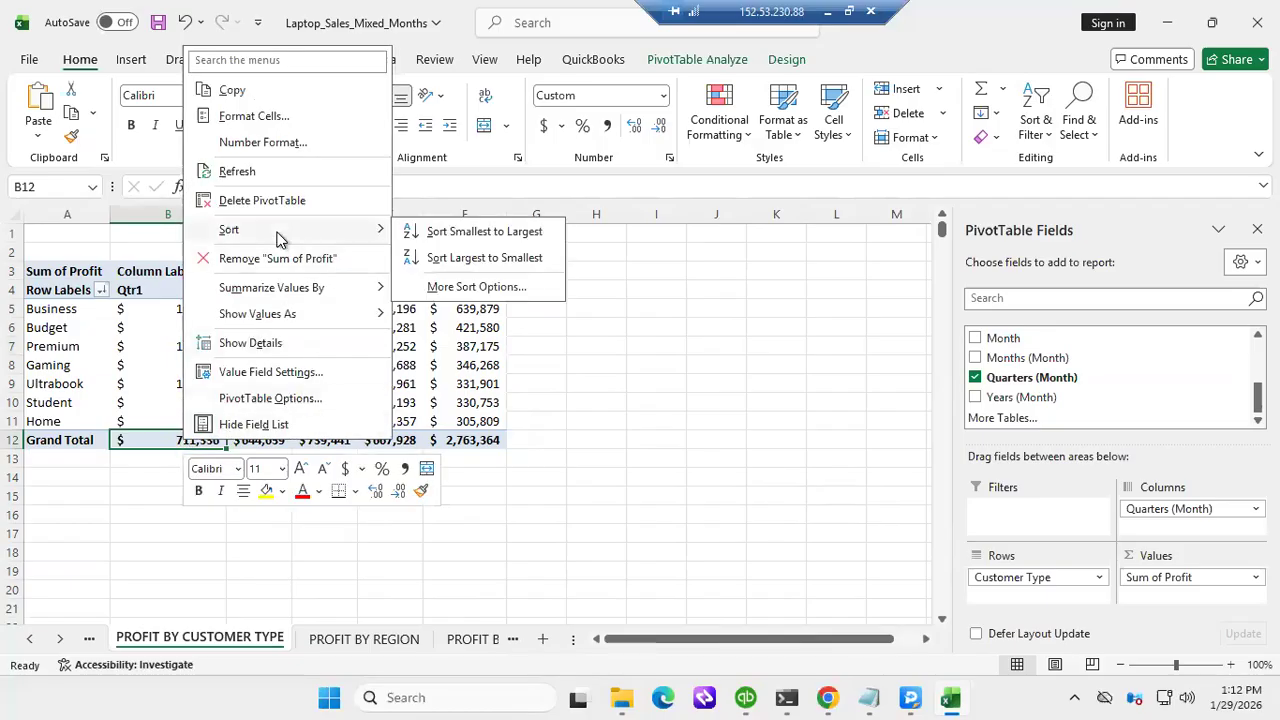
{"action": "left_click", "coordinate": [460, 258]}
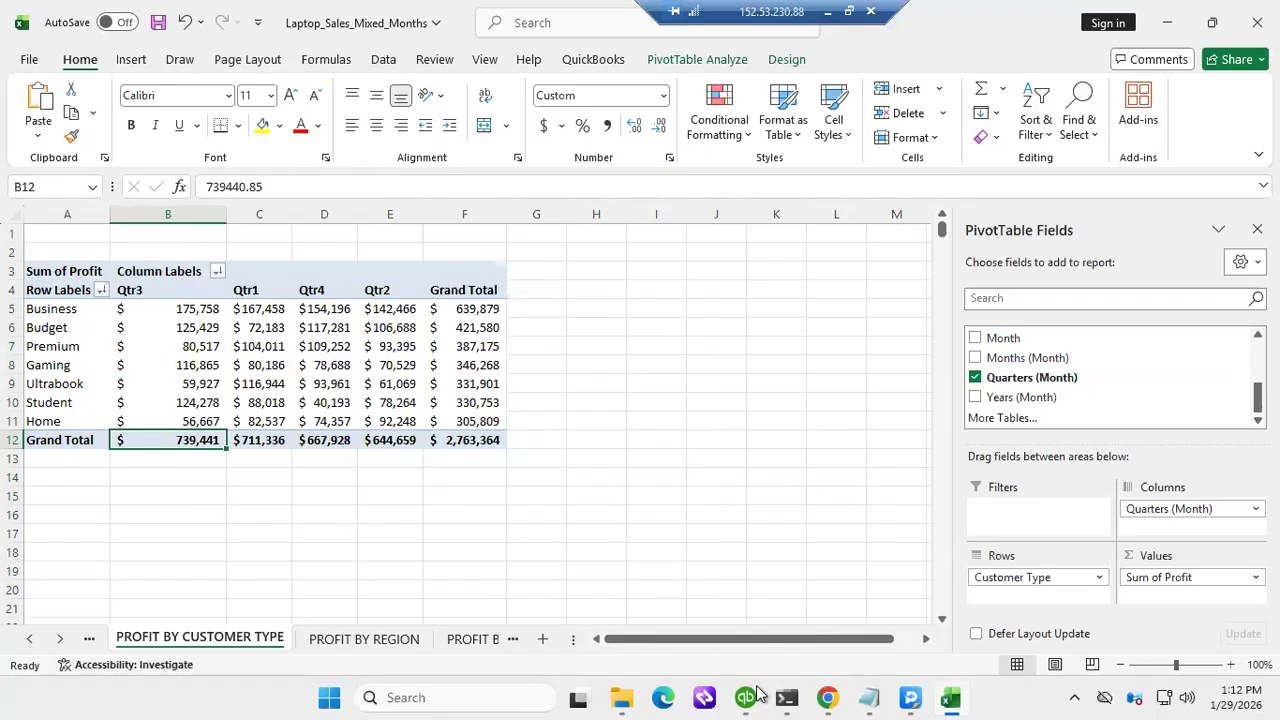
{"action": "mouse_move", "coordinate": [757, 690]}
{"action": "left_click_drag", "start_coordinate": [110, 218], "coordinate": [134, 217]}
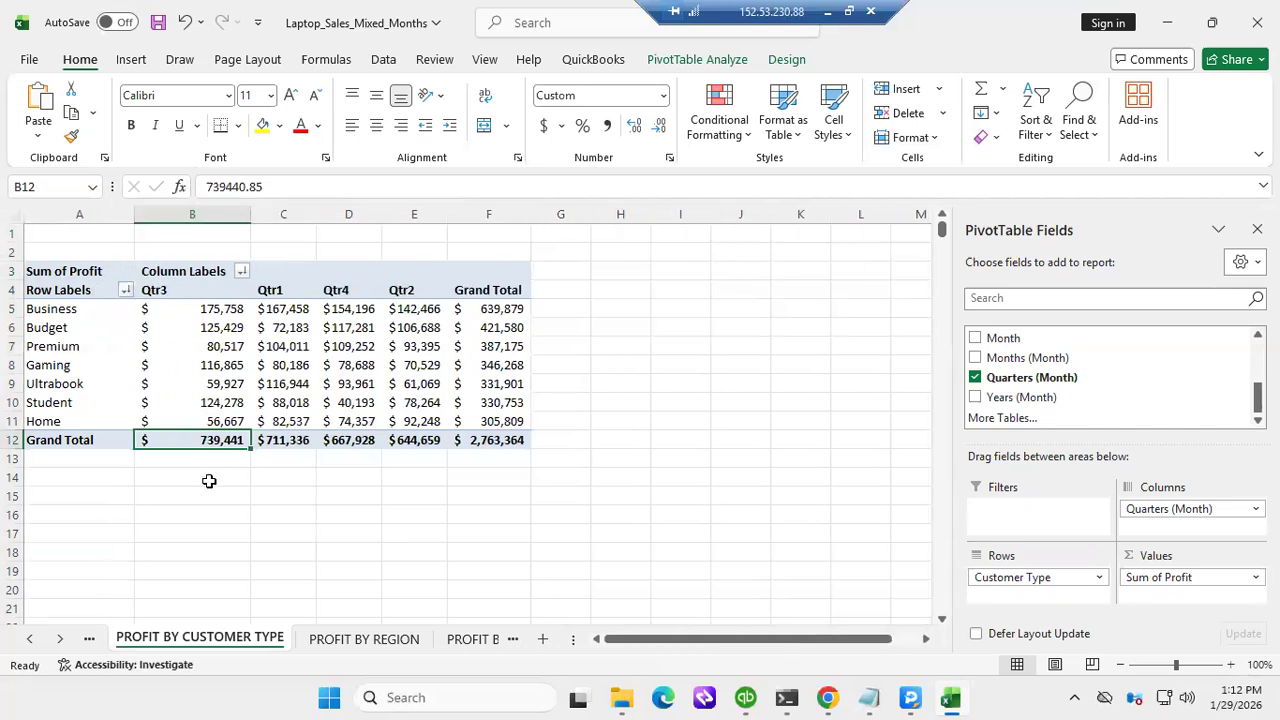
Insert a Stacked Column PivotChart based on the customer type PivotTable
{"action": "left_click", "coordinate": [240, 366]}
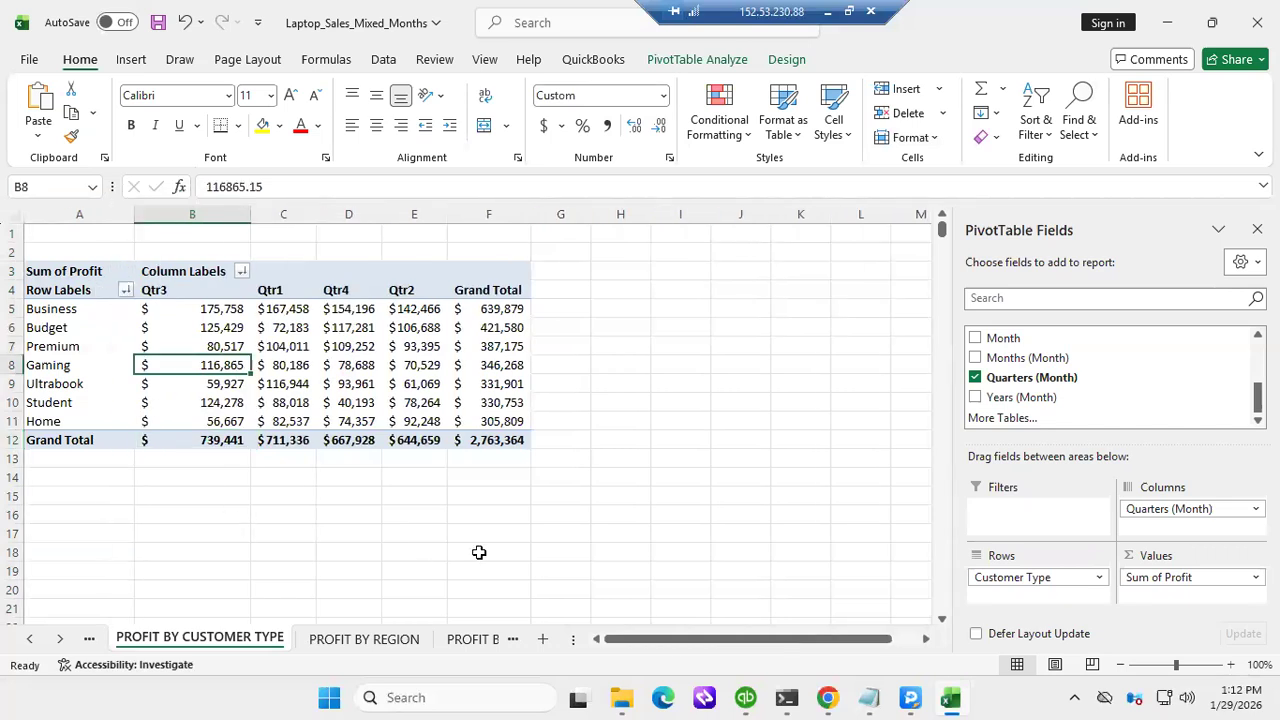
{"action": "left_click", "coordinate": [686, 62]}
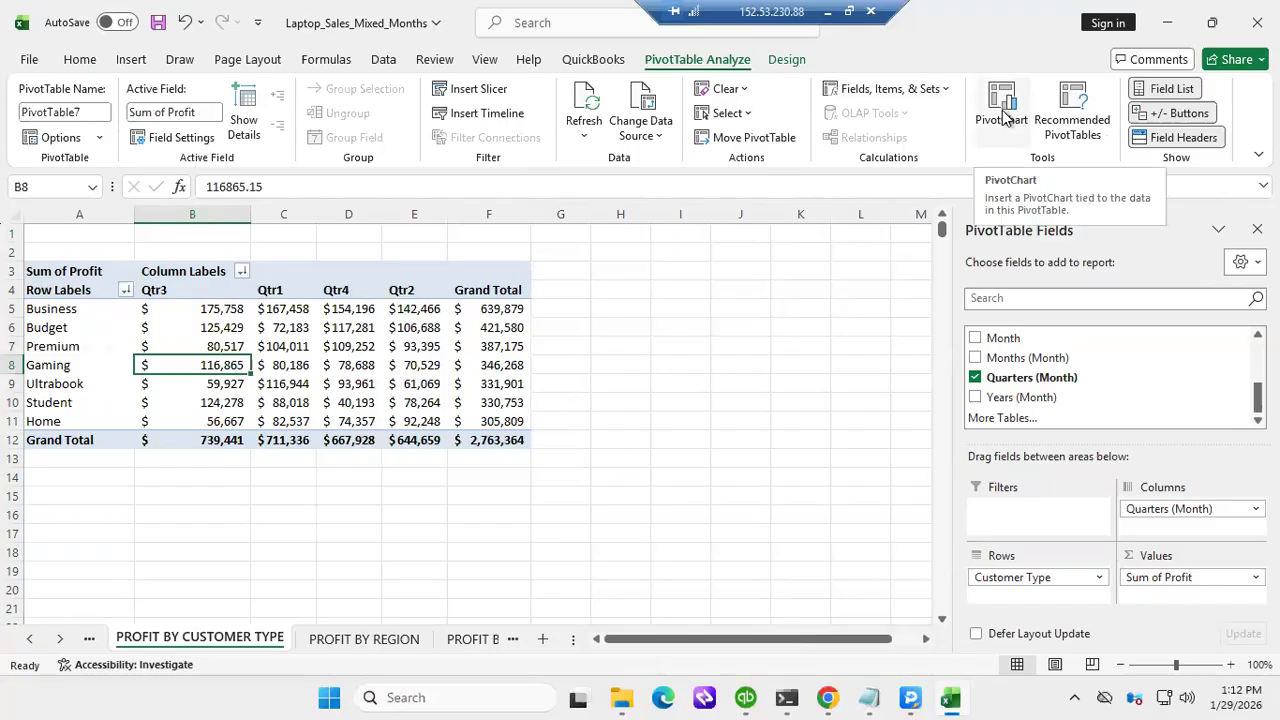
{"action": "left_click", "coordinate": [127, 61]}
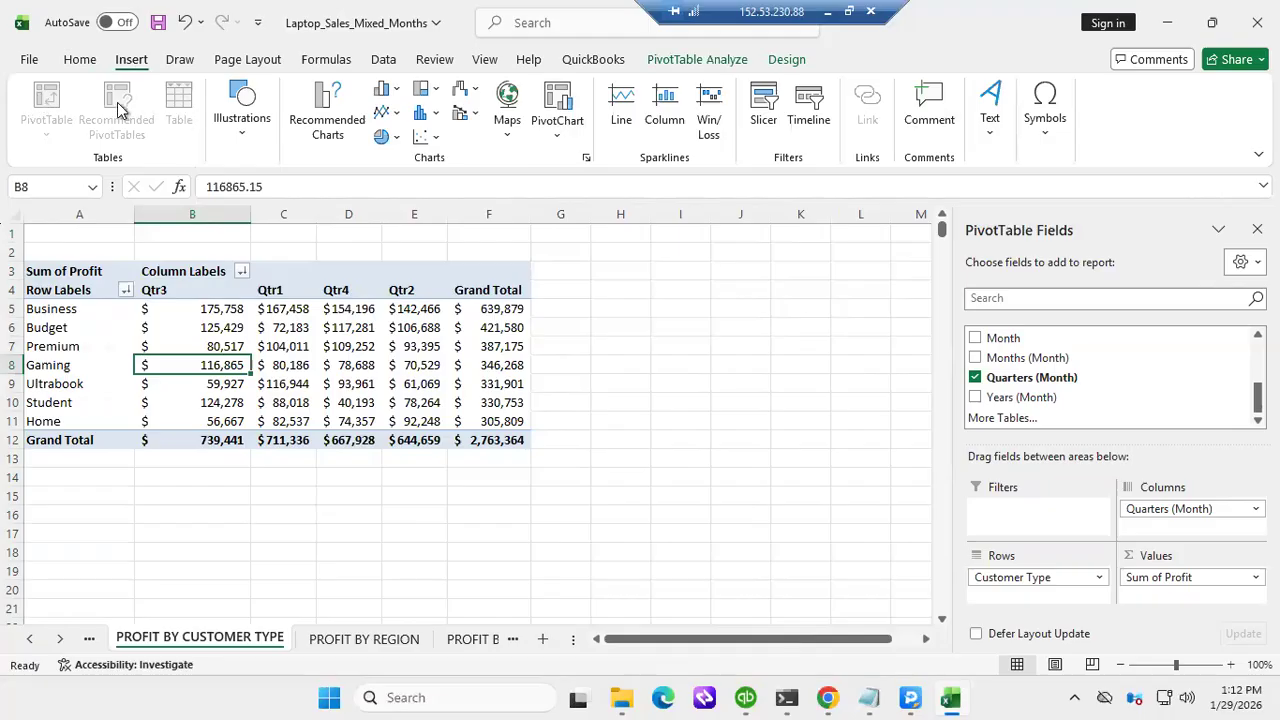
{"action": "left_click", "coordinate": [680, 60]}
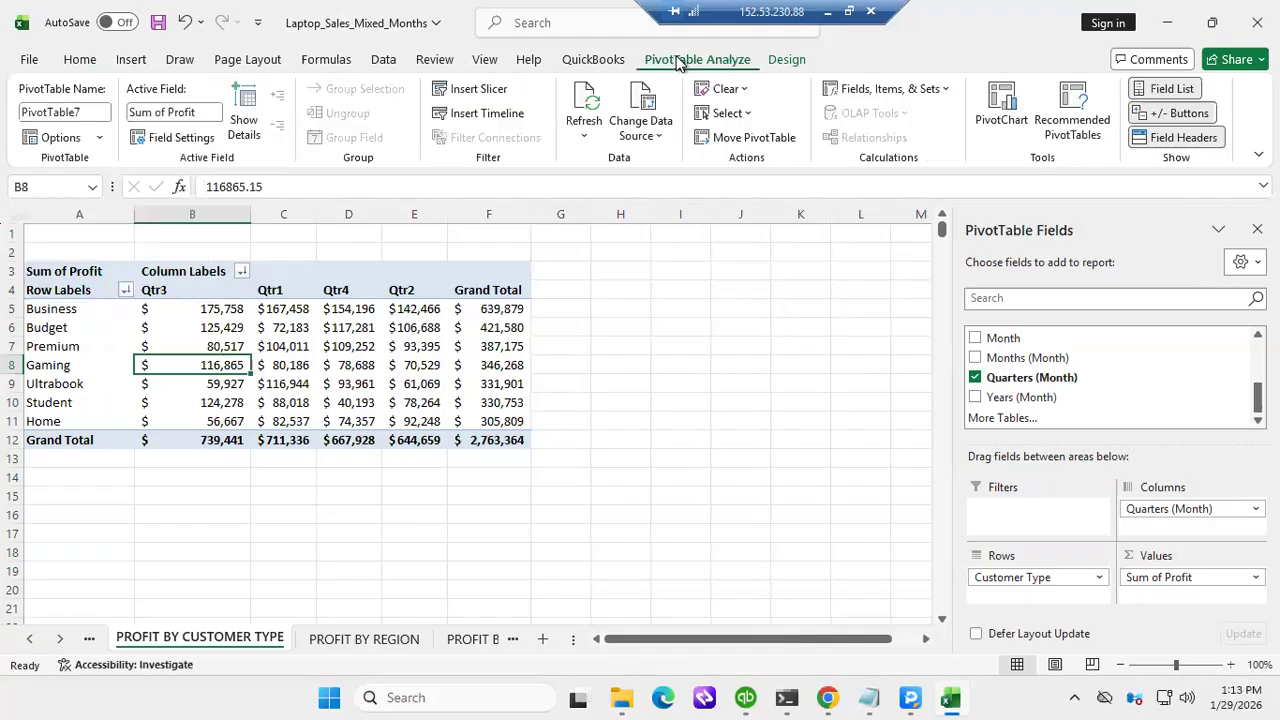
{"action": "left_click", "coordinate": [1003, 104]}
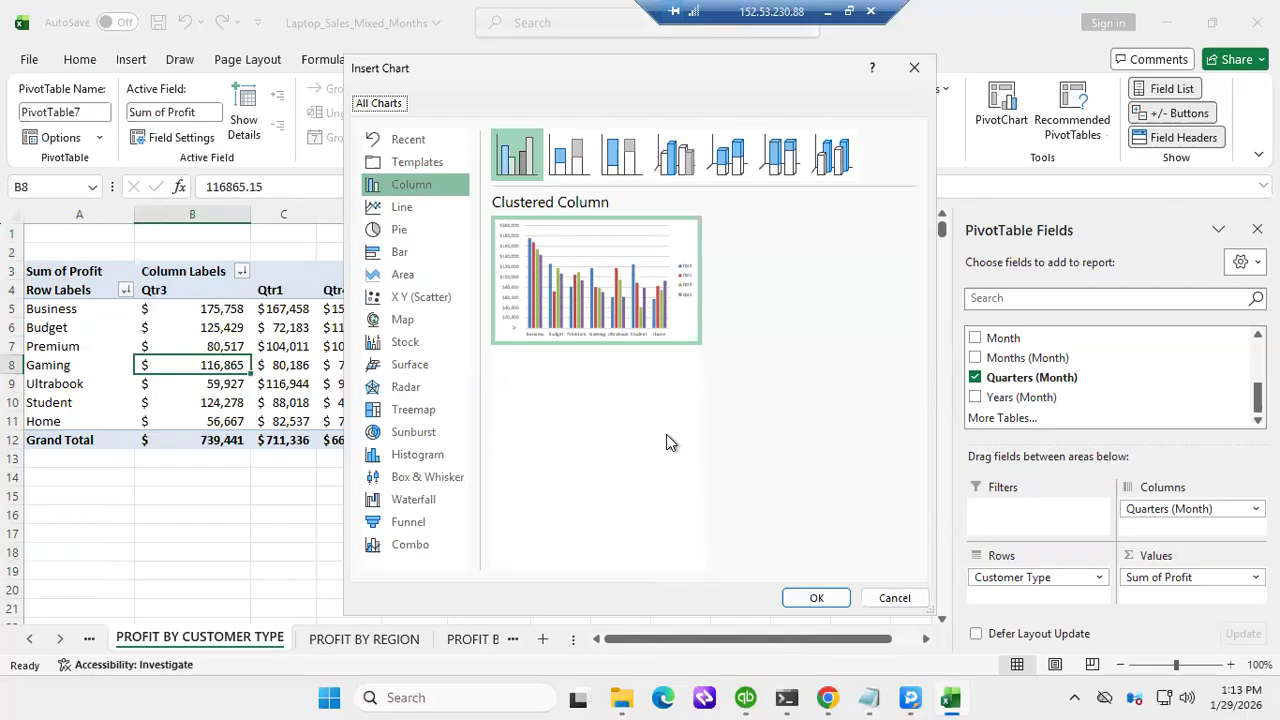
{"action": "left_click", "coordinate": [575, 167]}
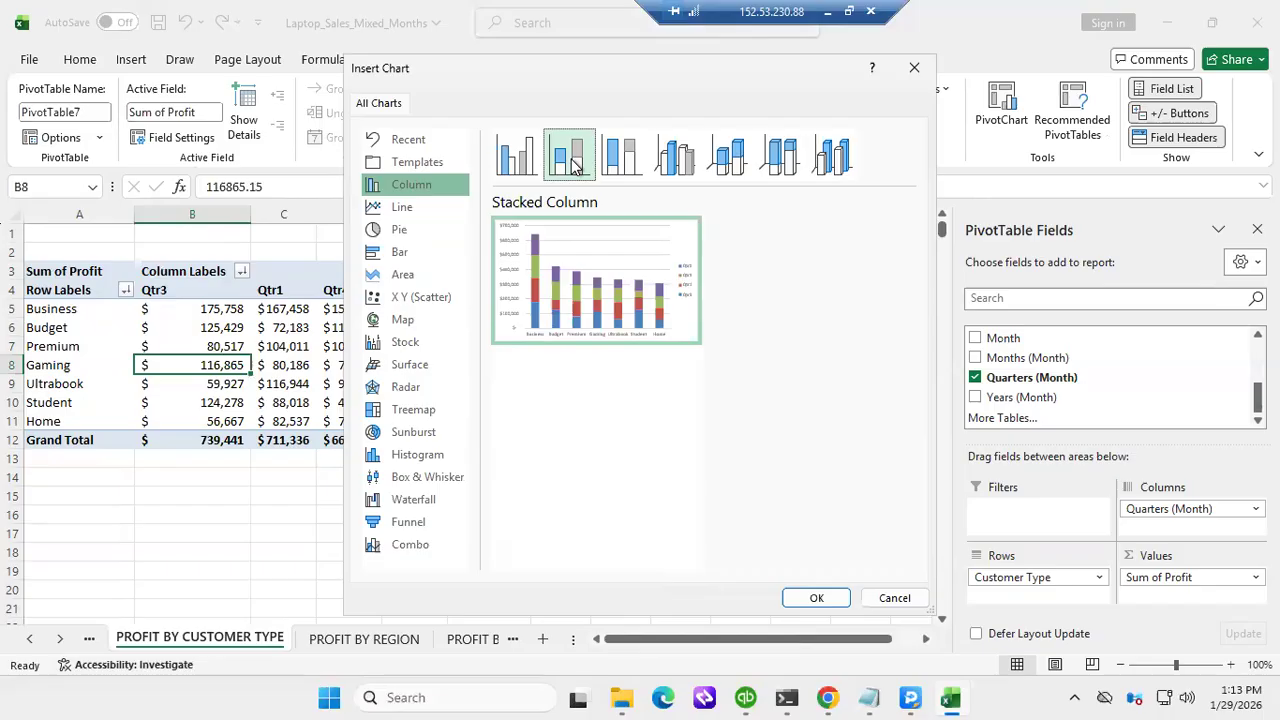
{"action": "left_click", "coordinate": [372, 206]}
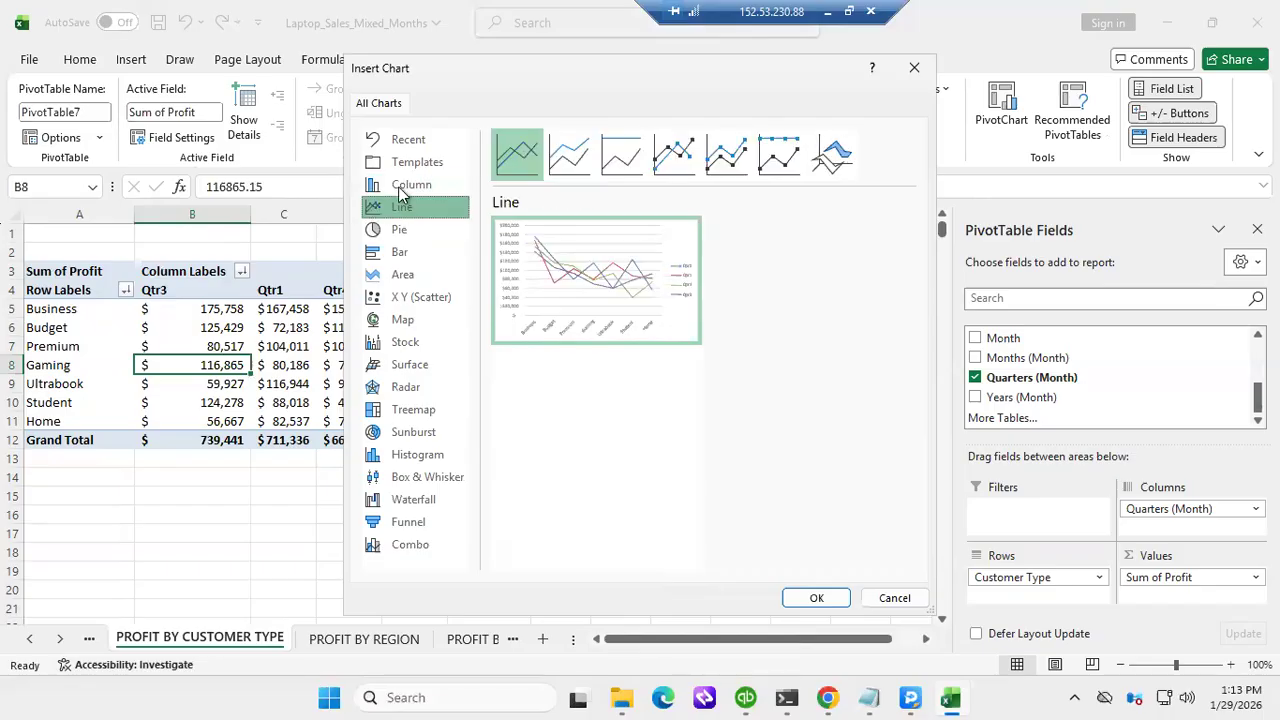
{"action": "left_click", "coordinate": [400, 190]}
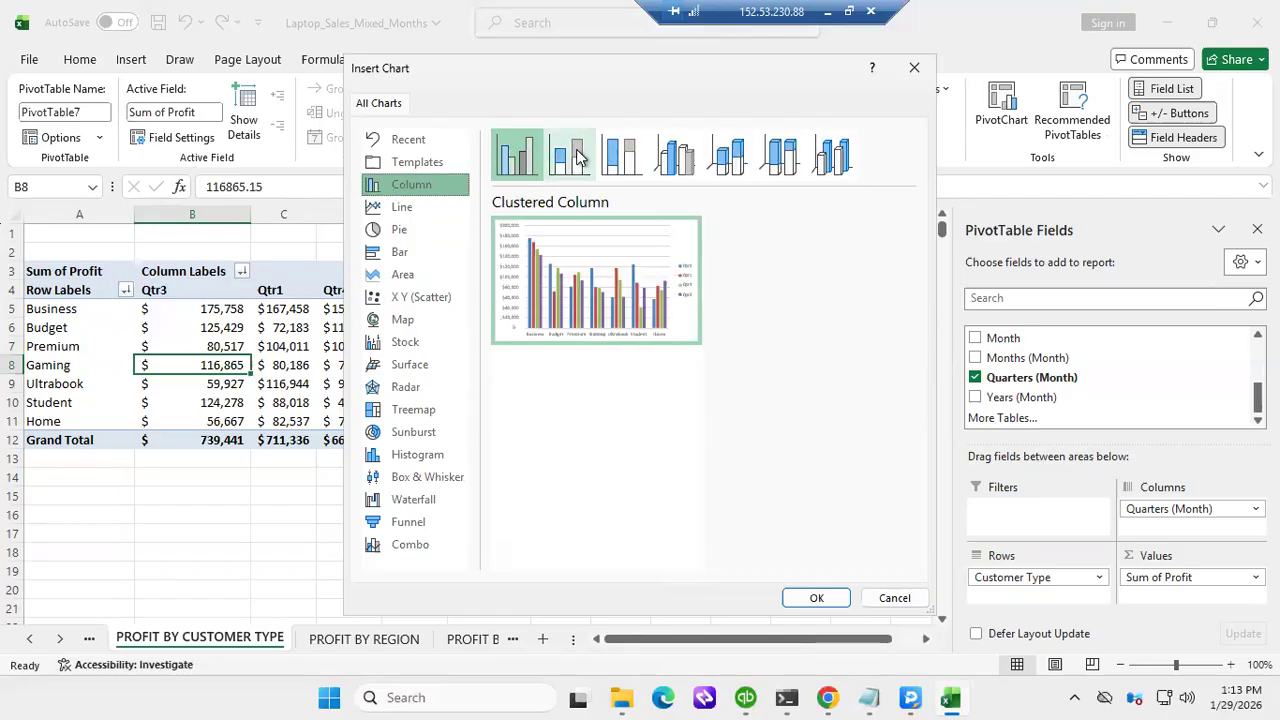
{"action": "left_click", "coordinate": [577, 156]}
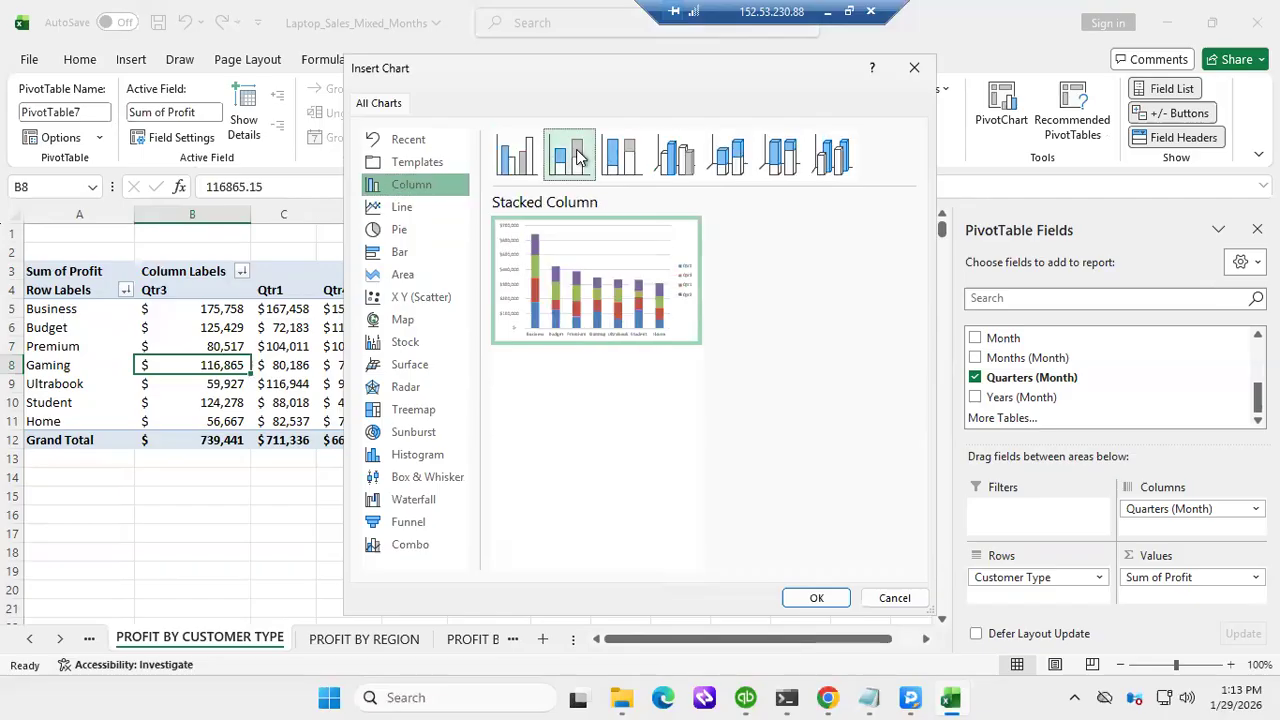
{"action": "left_click", "coordinate": [813, 595]}
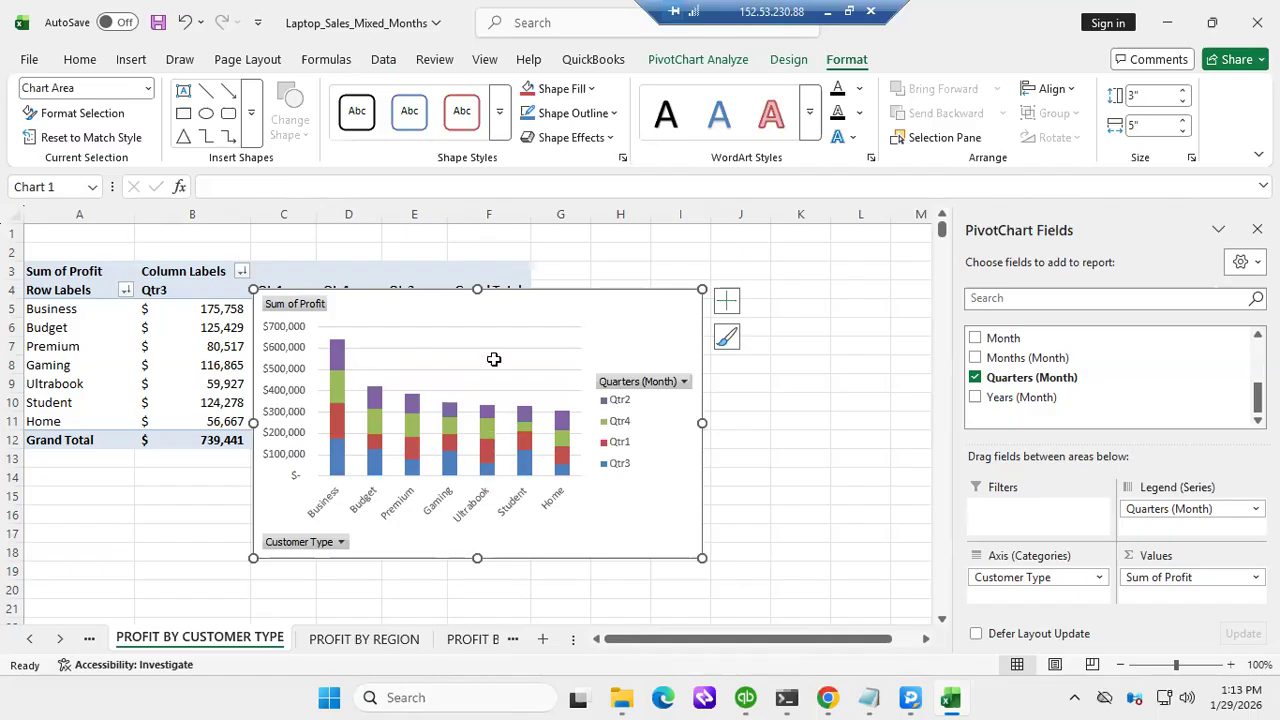
On the PROFIT BY REGION sheet, build the PivotTable with Region as rows, Quarters (Month) as columns and the sum of Profit as values
{"action": "left_click", "coordinate": [350, 640]}
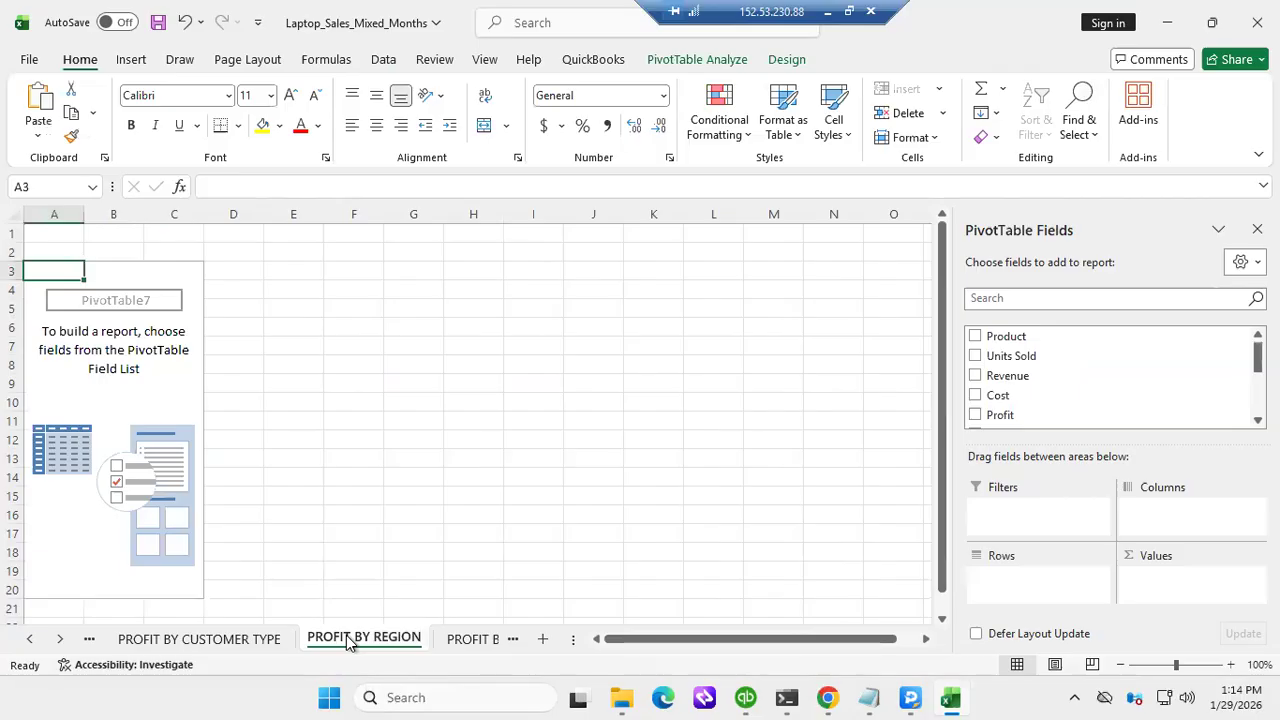
{"action": "left_click", "coordinate": [104, 395]}
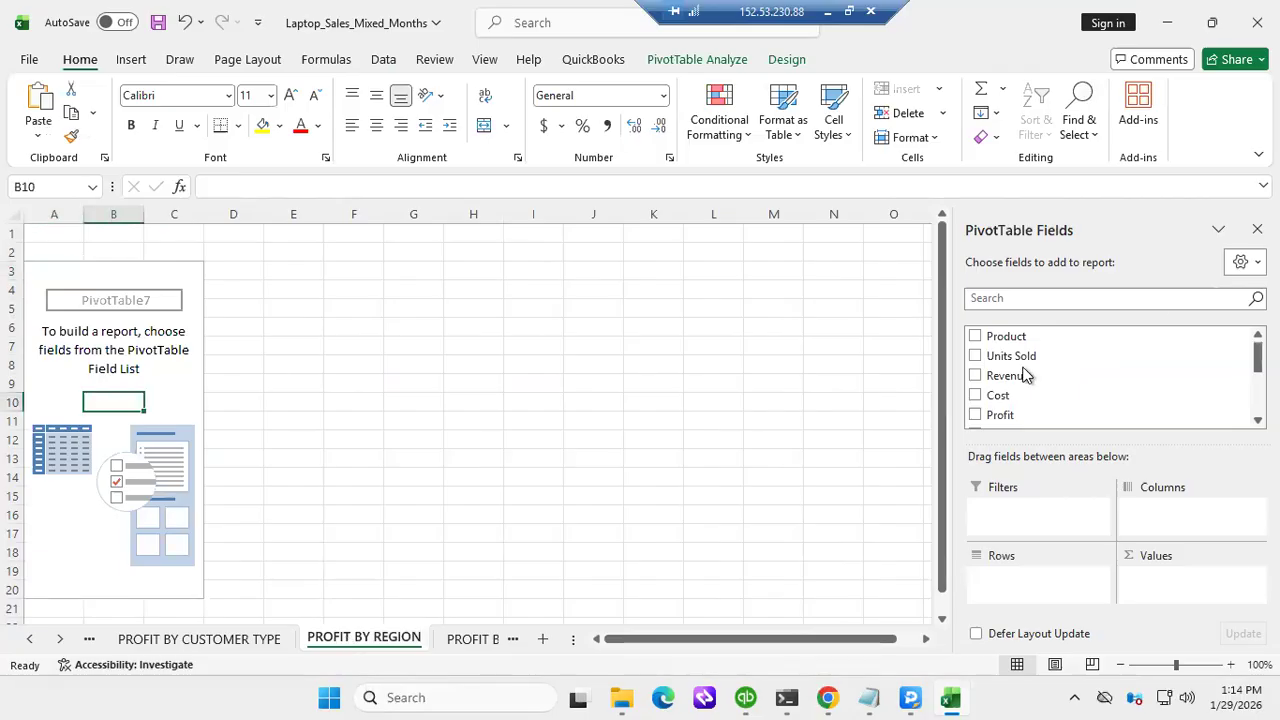
{"action": "left_click_drag", "start_coordinate": [1006, 417], "coordinate": [1192, 586]}
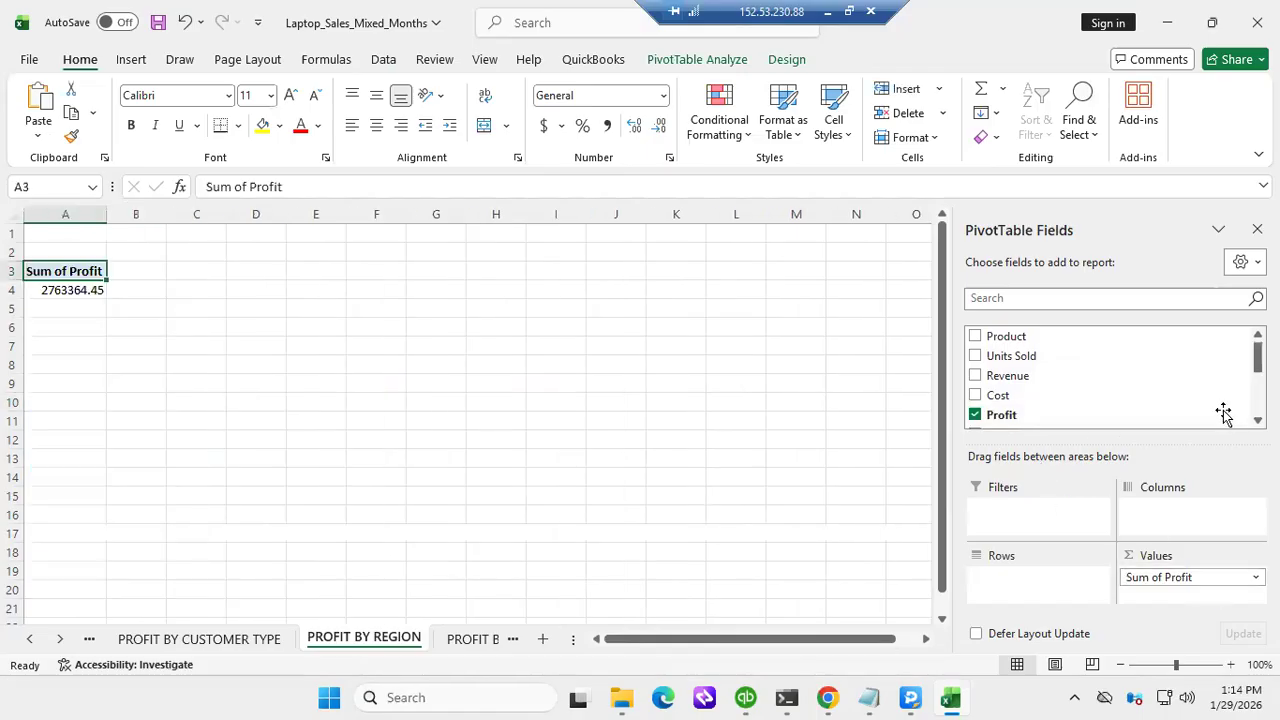
{"action": "scroll", "coordinate": [1006, 398], "scroll_direction": "down", "scroll_amount": 3}
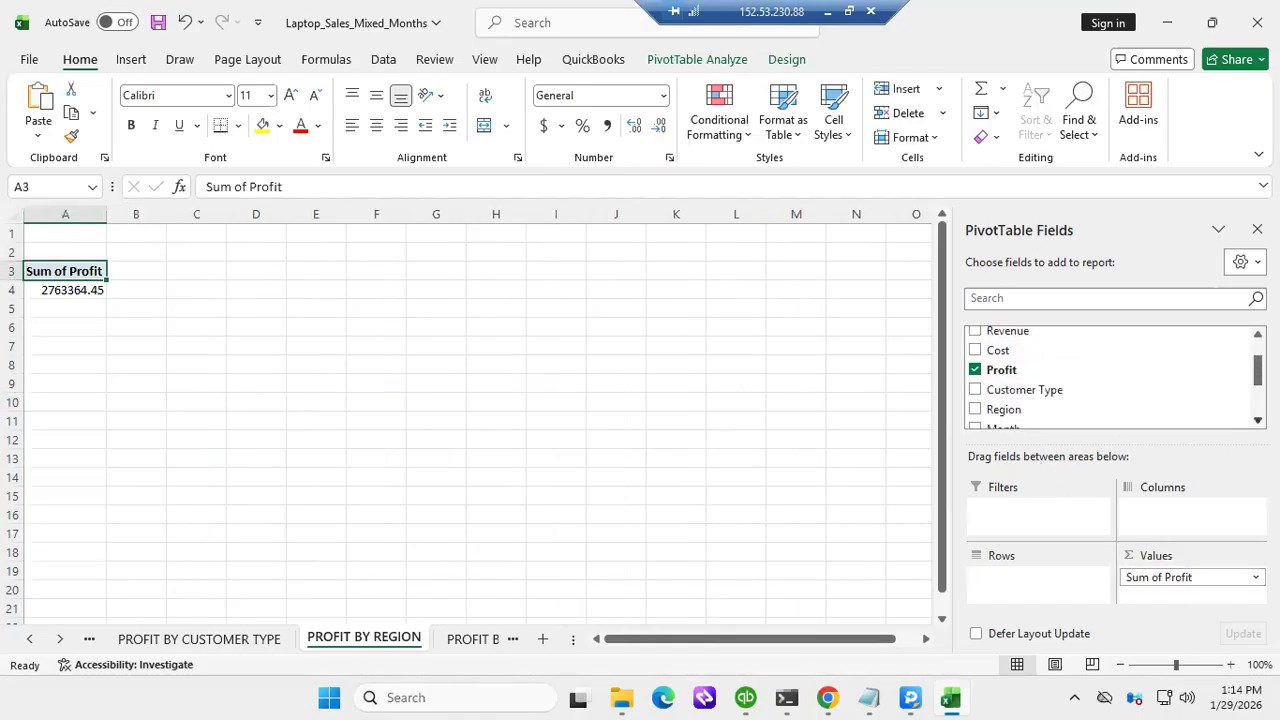
{"action": "left_click_drag", "start_coordinate": [1006, 398], "coordinate": [1006, 588]}
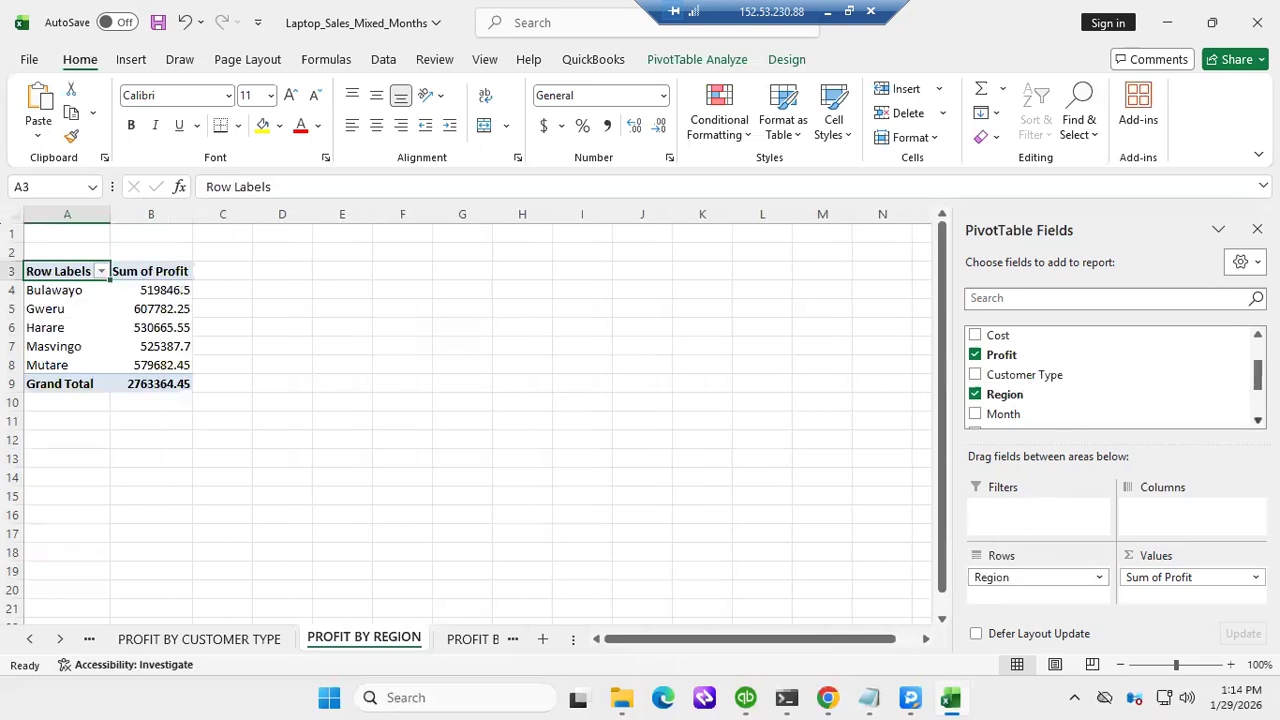
{"action": "scroll", "coordinate": [1112, 378], "scroll_direction": "down", "scroll_amount": 1}
{"action": "scroll", "coordinate": [1110, 390], "scroll_direction": "down", "scroll_amount": 1}
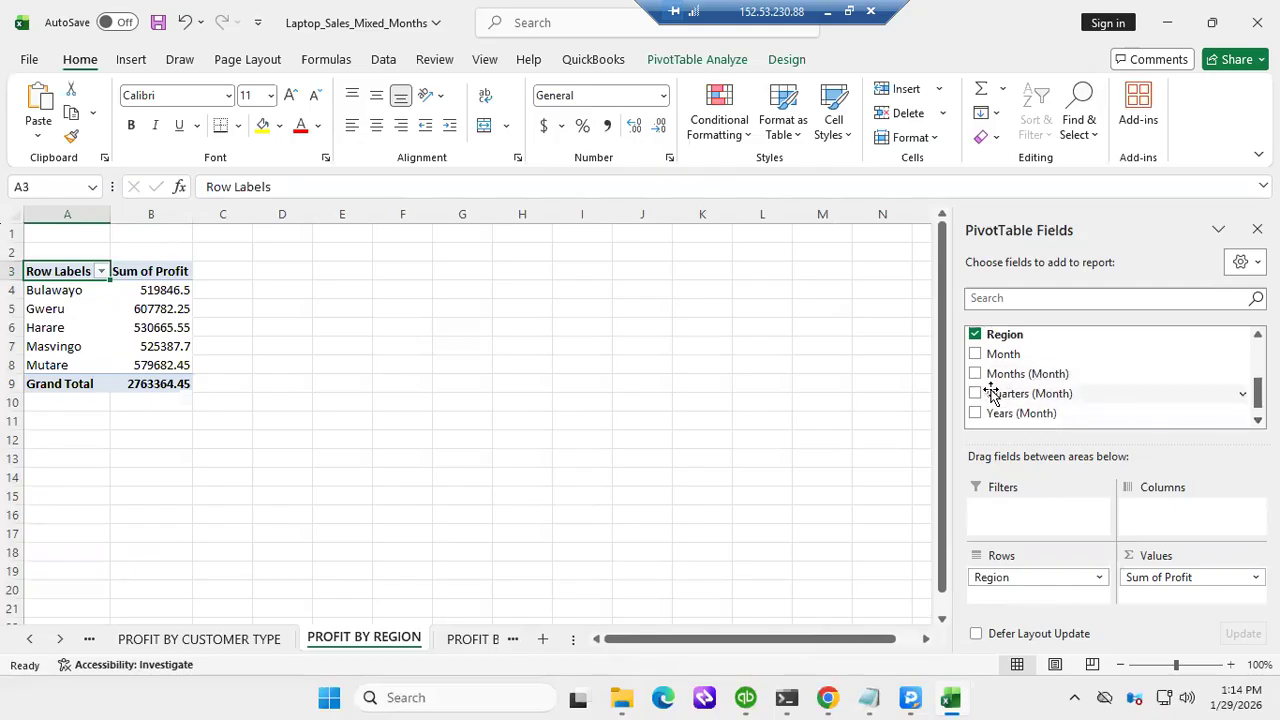
{"action": "left_click_drag", "start_coordinate": [980, 400], "coordinate": [1158, 521]}
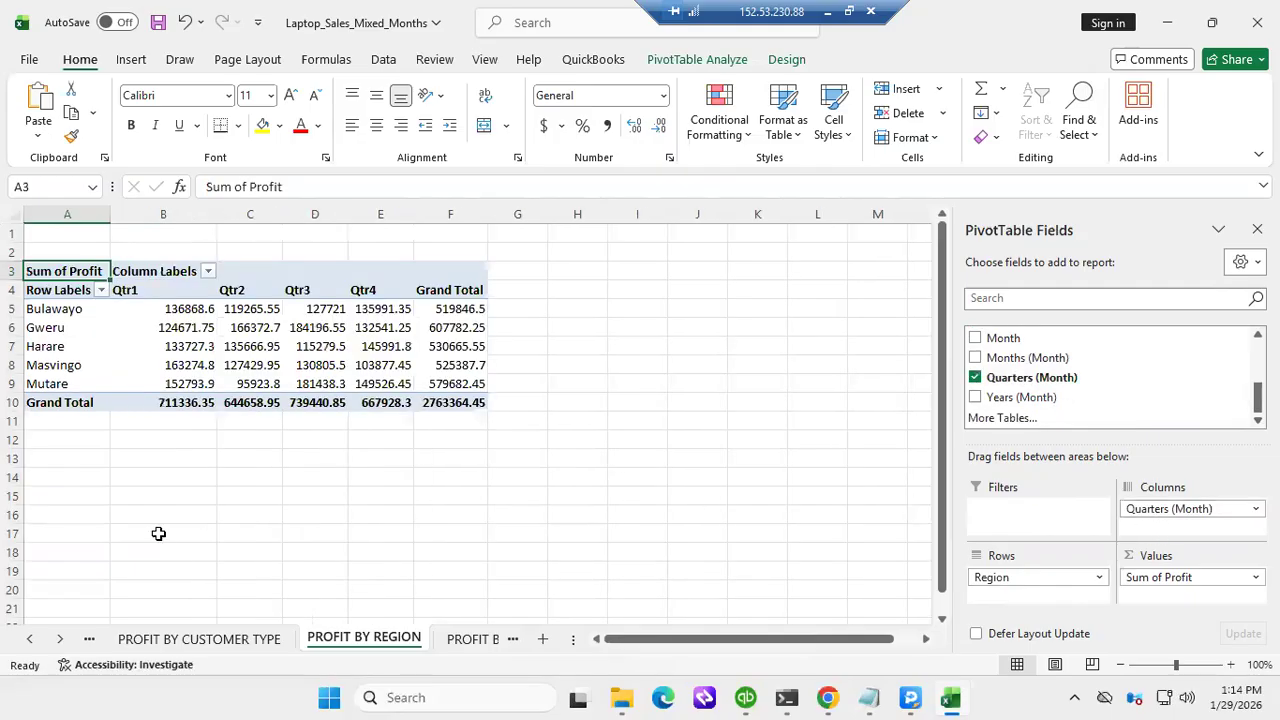
Insert a Stacked Column PivotChart based on the region PivotTable
{"action": "left_click", "coordinate": [268, 352]}
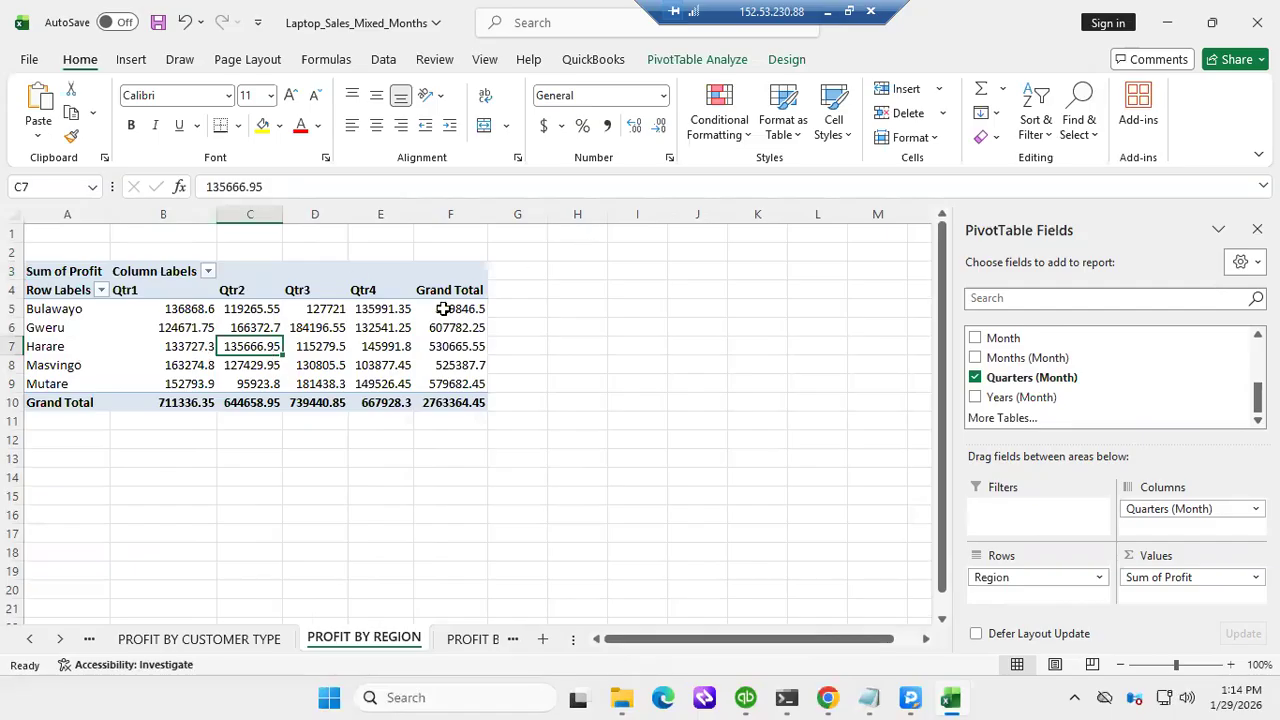
{"action": "left_click", "coordinate": [685, 61]}
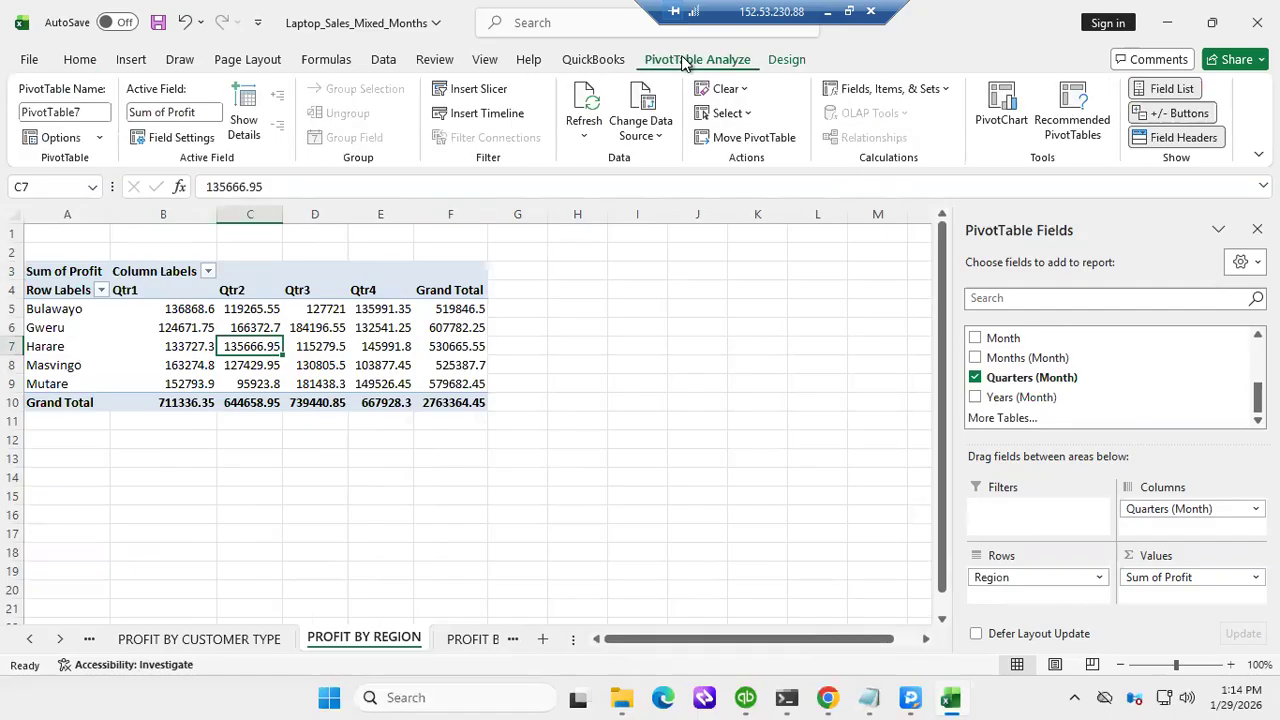
{"action": "left_click", "coordinate": [1005, 108]}
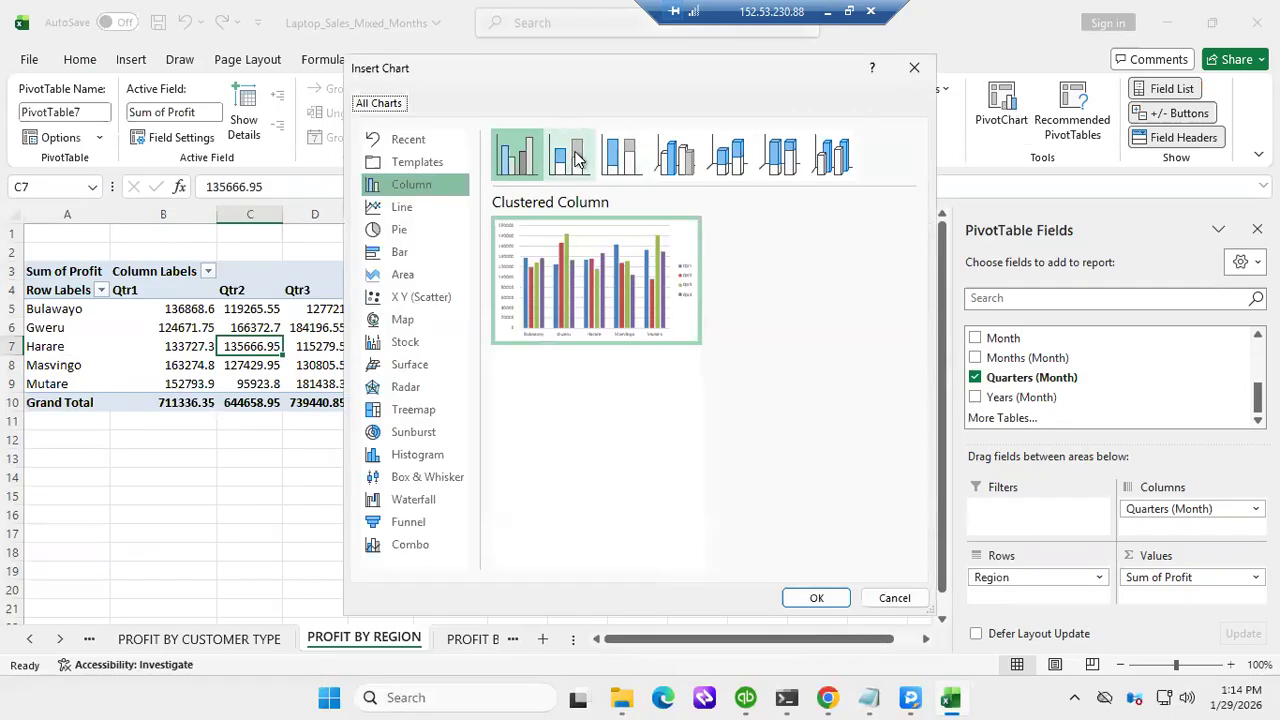
{"action": "left_click", "coordinate": [570, 156]}
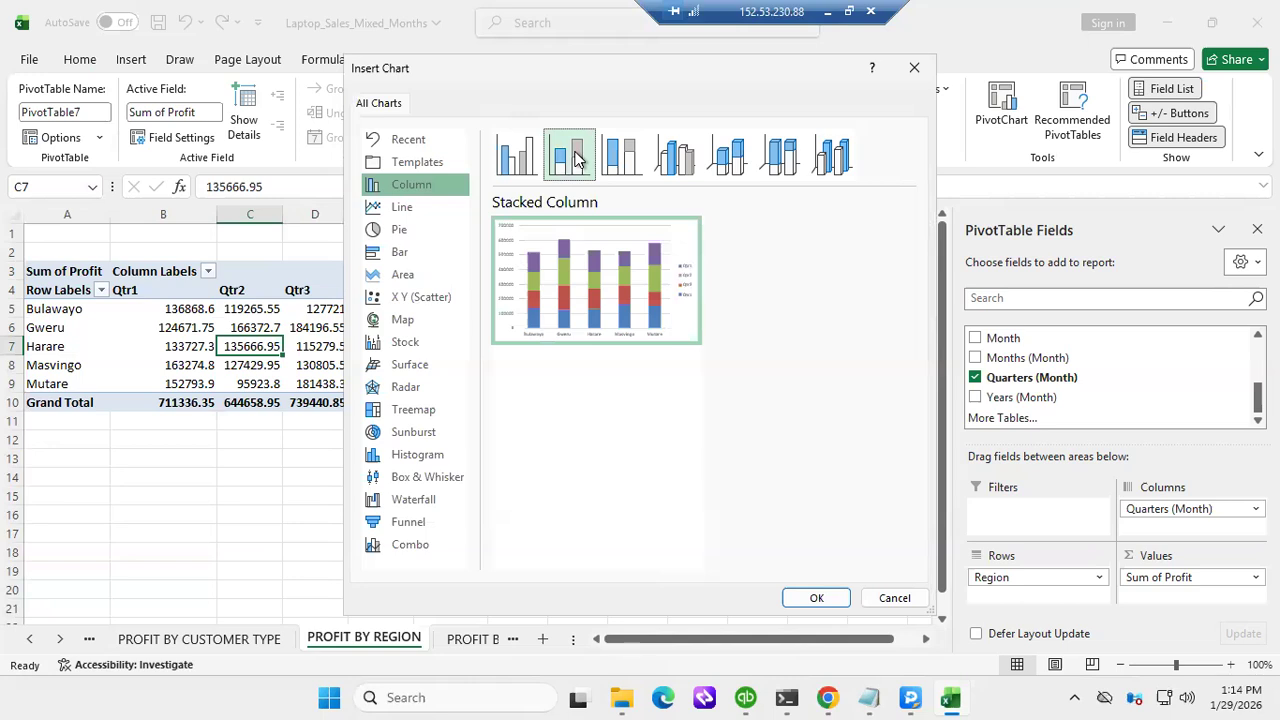
{"action": "left_click", "coordinate": [800, 597]}
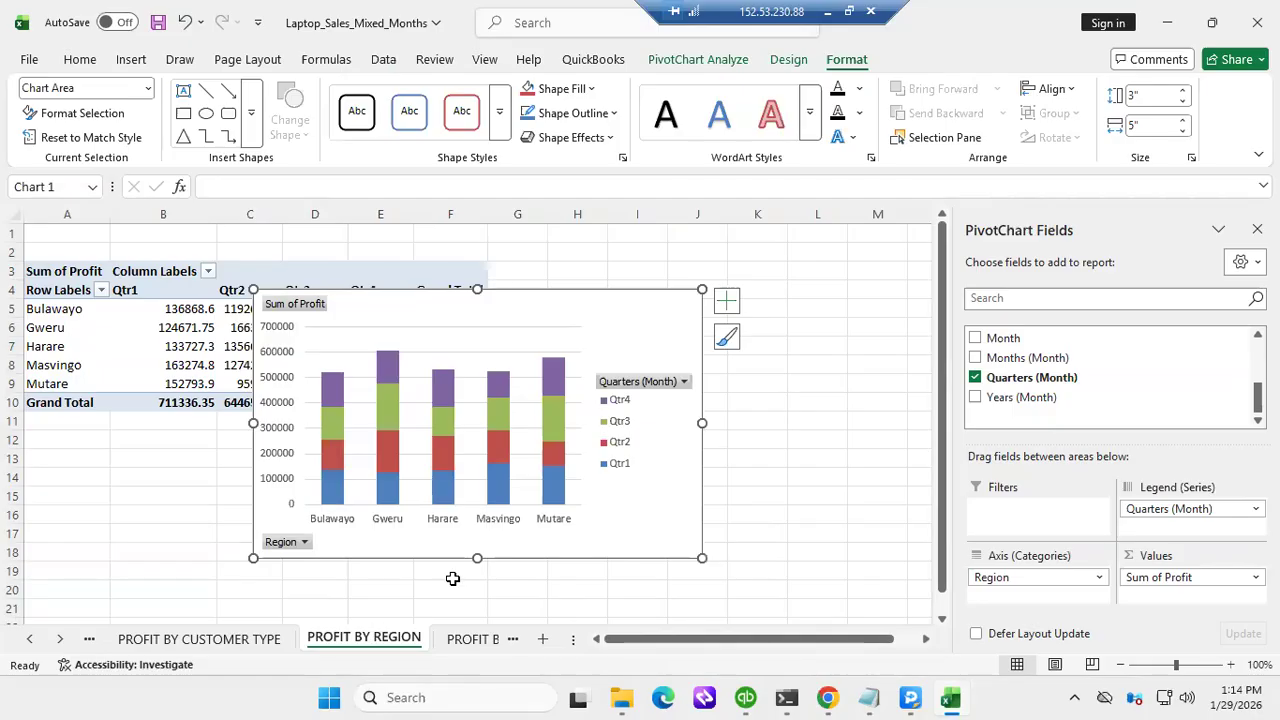
On the PROFIT BY PRODUCT sheet, build the PivotTable with Product as rows and the sum of Profit as values
{"action": "left_click", "coordinate": [472, 638]}
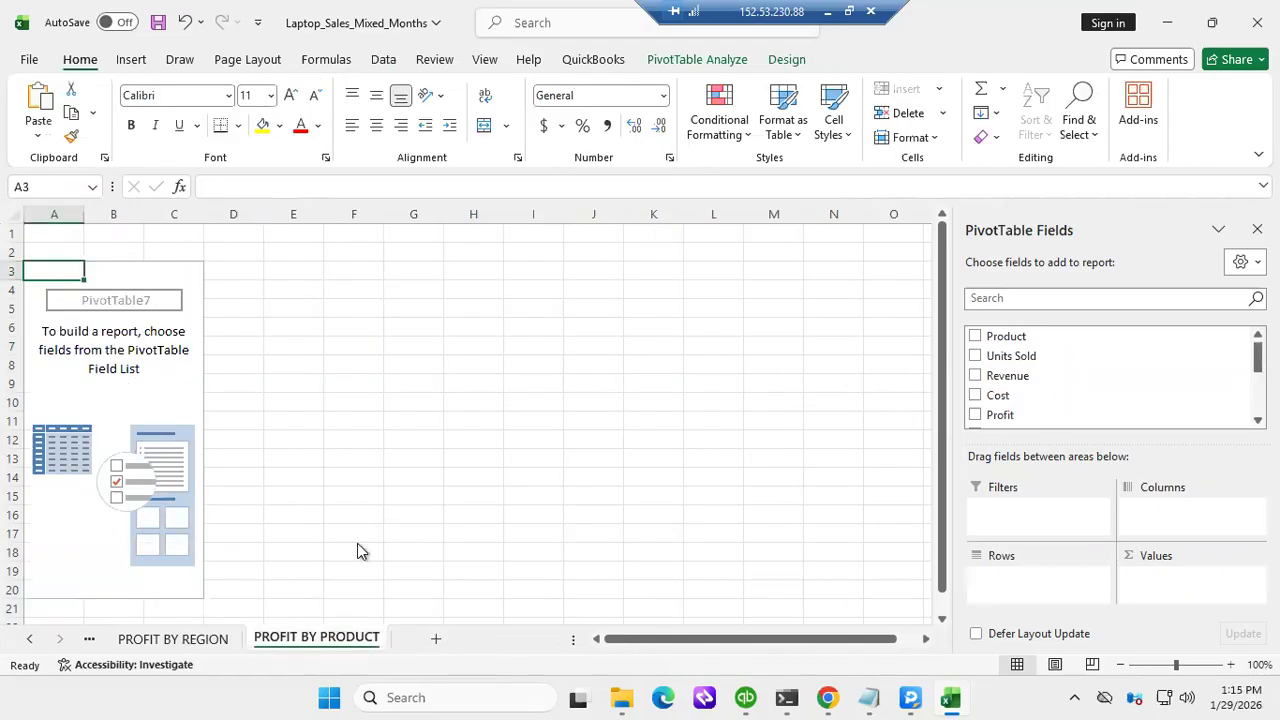
{"action": "left_click", "coordinate": [160, 405]}
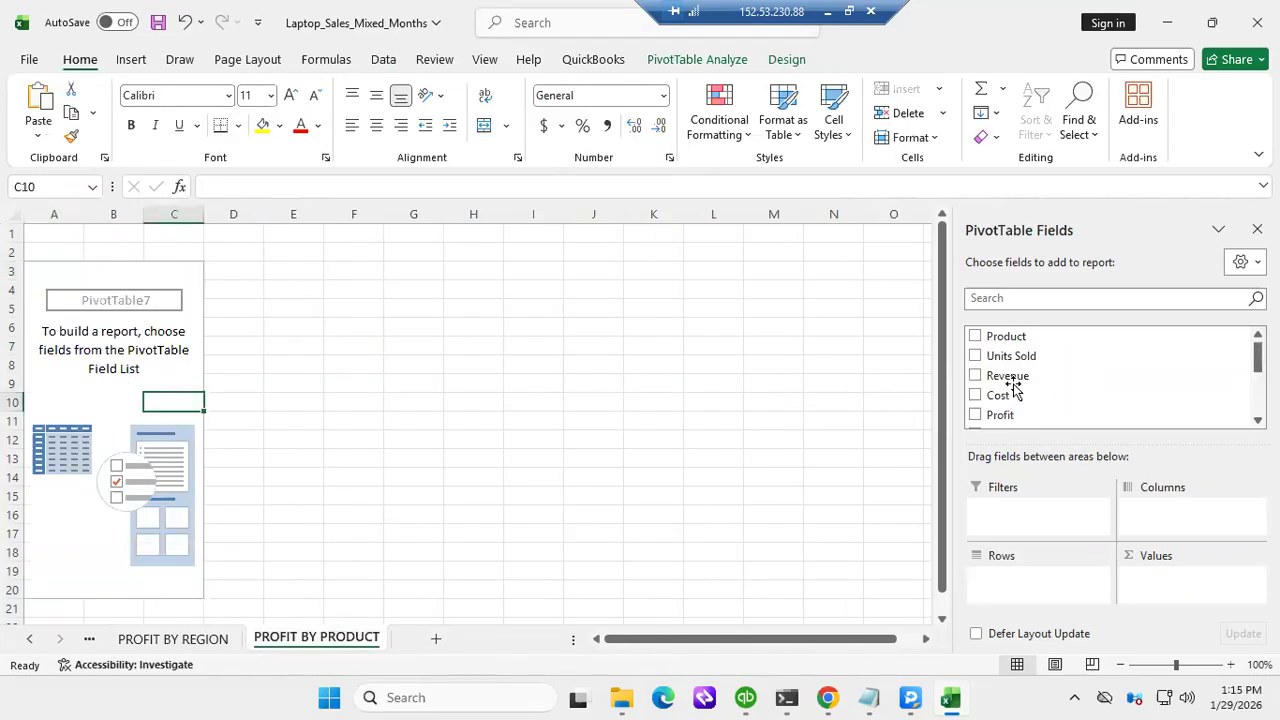
{"action": "left_click_drag", "start_coordinate": [983, 417], "coordinate": [1149, 581]}
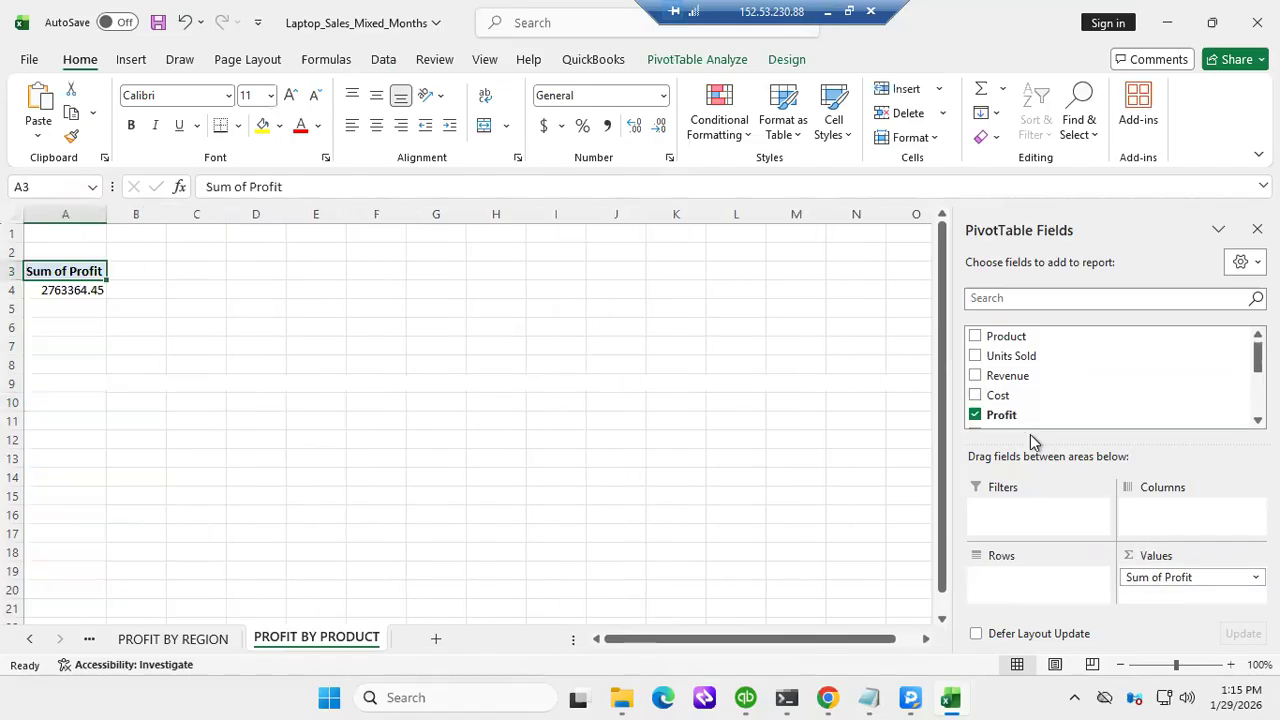
{"action": "left_click_drag", "start_coordinate": [1017, 337], "coordinate": [1030, 588]}
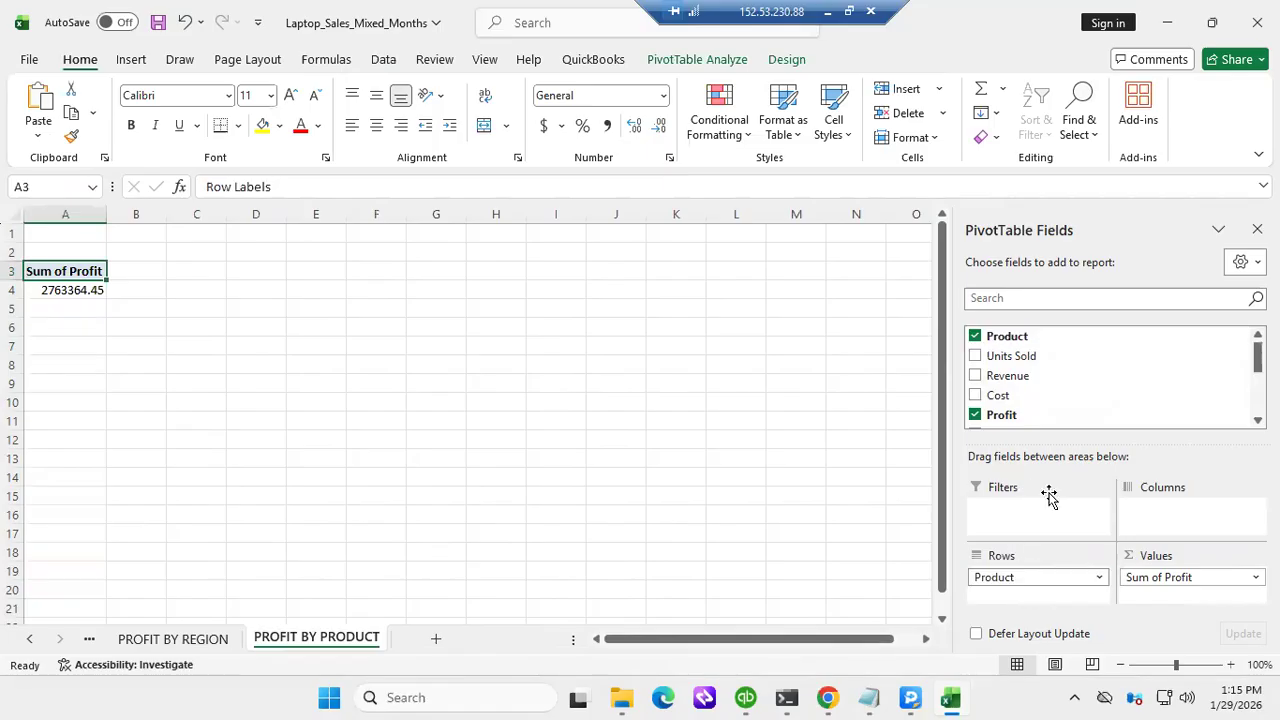
Add Quarters (Month) as the columns of the product PivotTable
{"action": "scroll", "coordinate": [1110, 378], "scroll_direction": "down", "scroll_amount": 3}
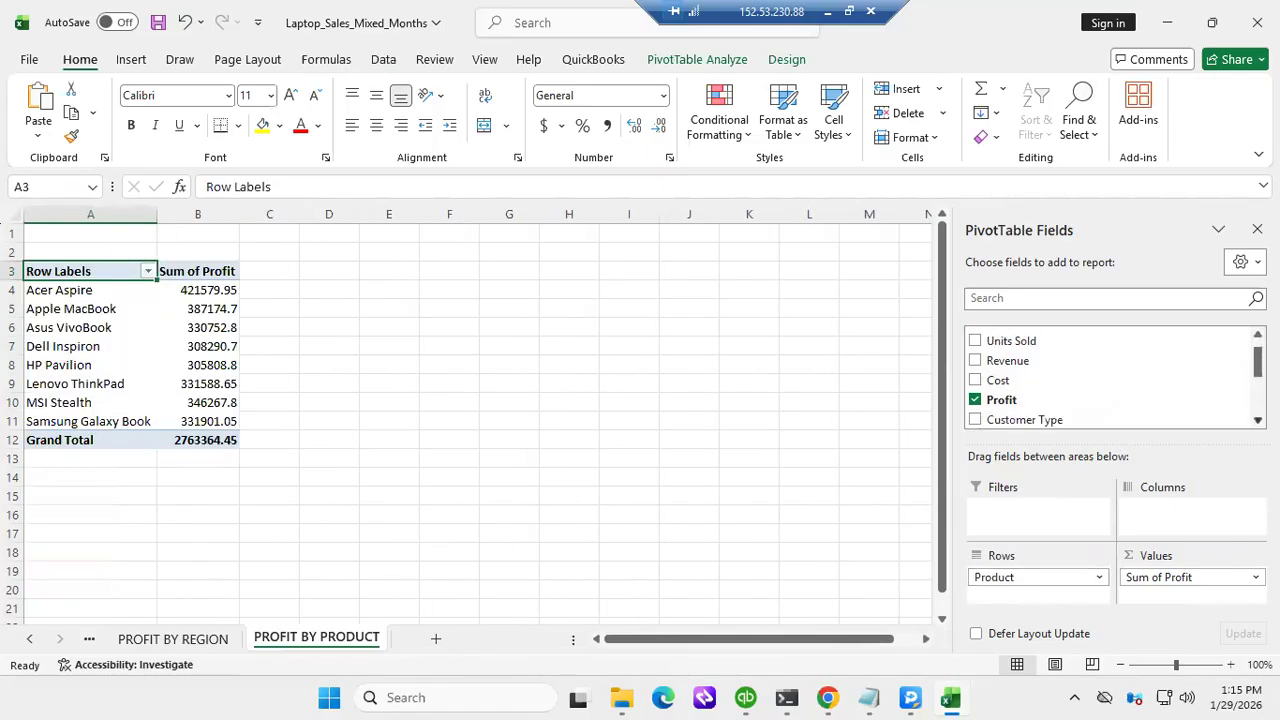
{"action": "scroll", "coordinate": [1110, 378], "scroll_direction": "down", "scroll_amount": 1}
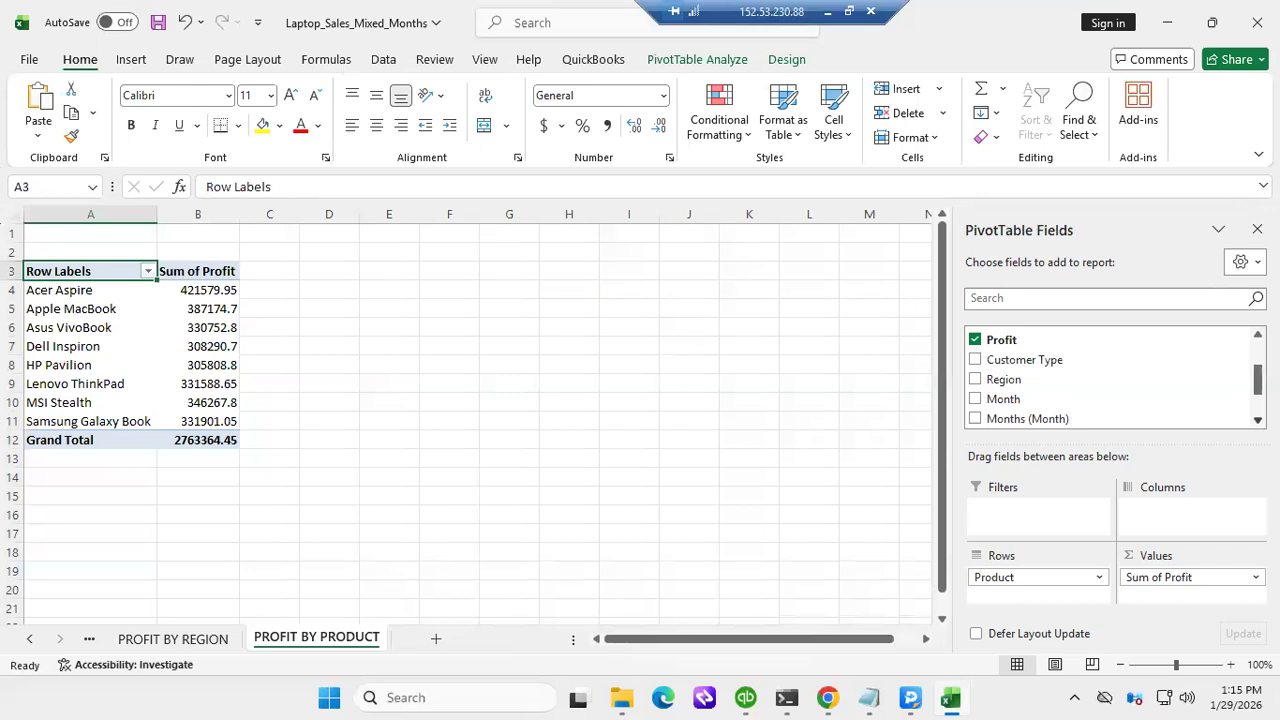
{"action": "scroll", "coordinate": [1010, 410], "scroll_direction": "down", "scroll_amount": 1}
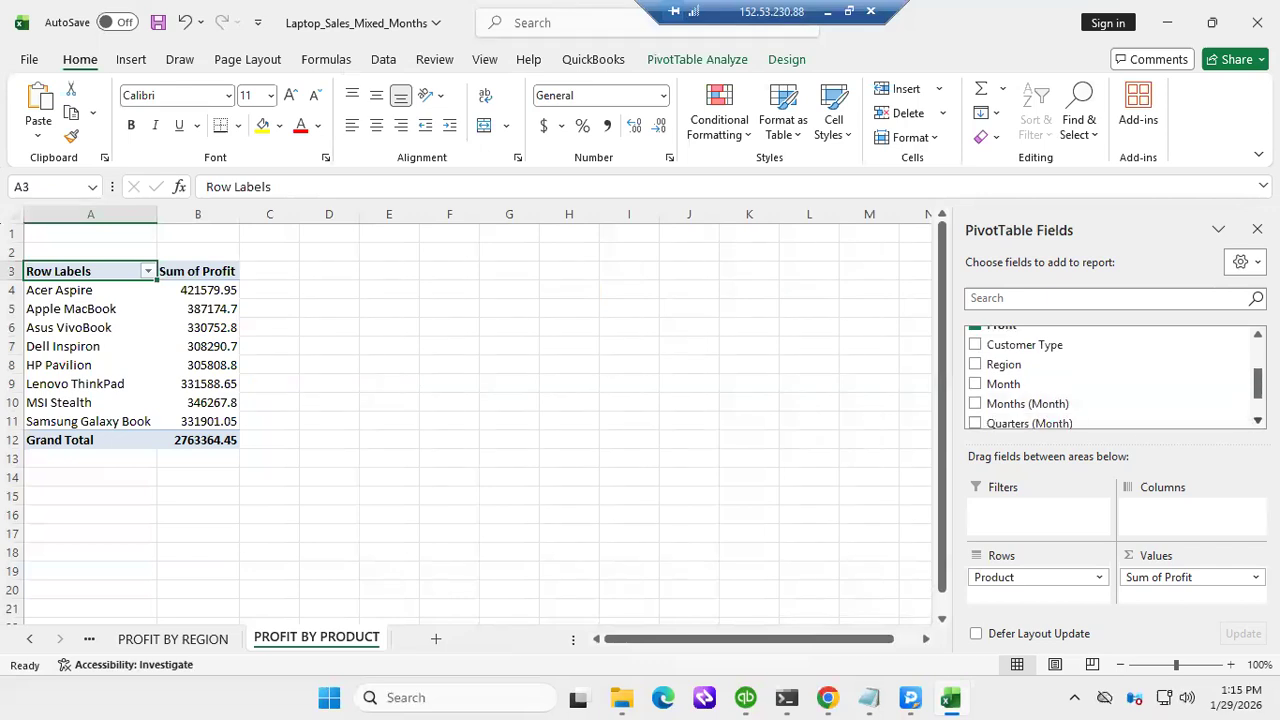
{"action": "left_click", "coordinate": [991, 413]}
{"action": "left_click_drag", "start_coordinate": [1014, 408], "coordinate": [1163, 528]}
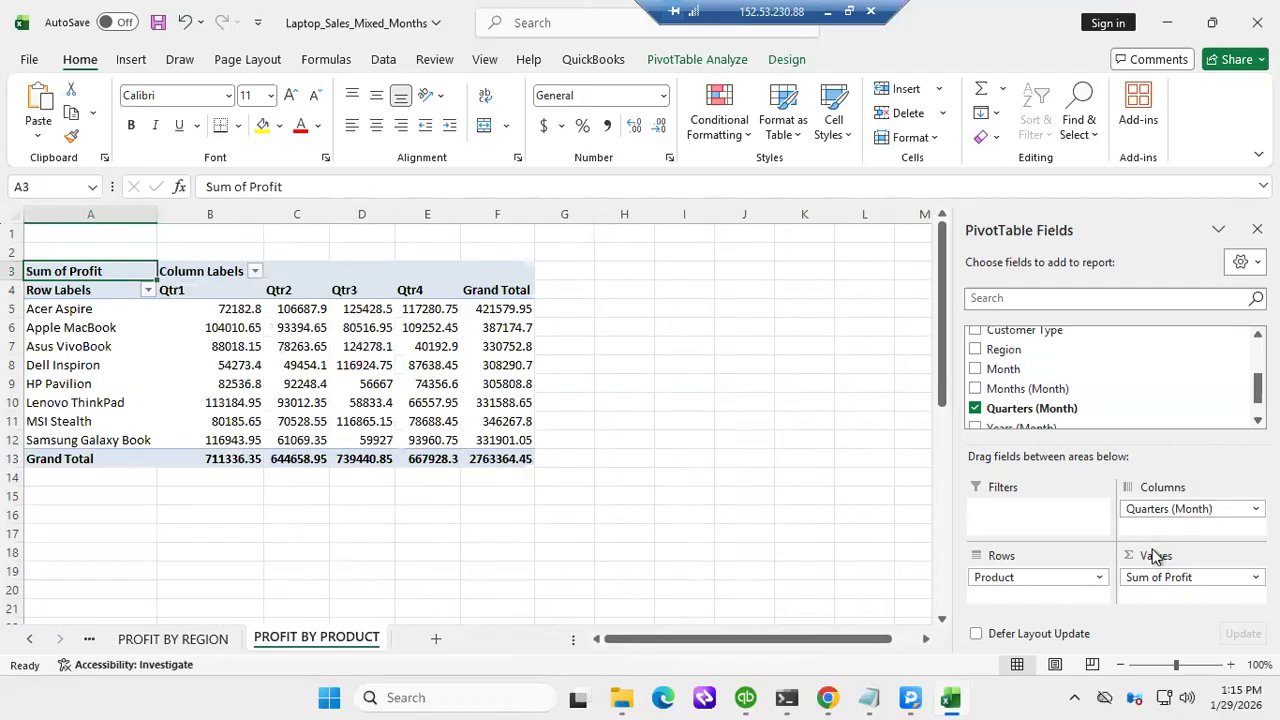
Insert a Stacked Column PivotChart based on the product PivotTable
{"action": "left_click", "coordinate": [301, 365]}
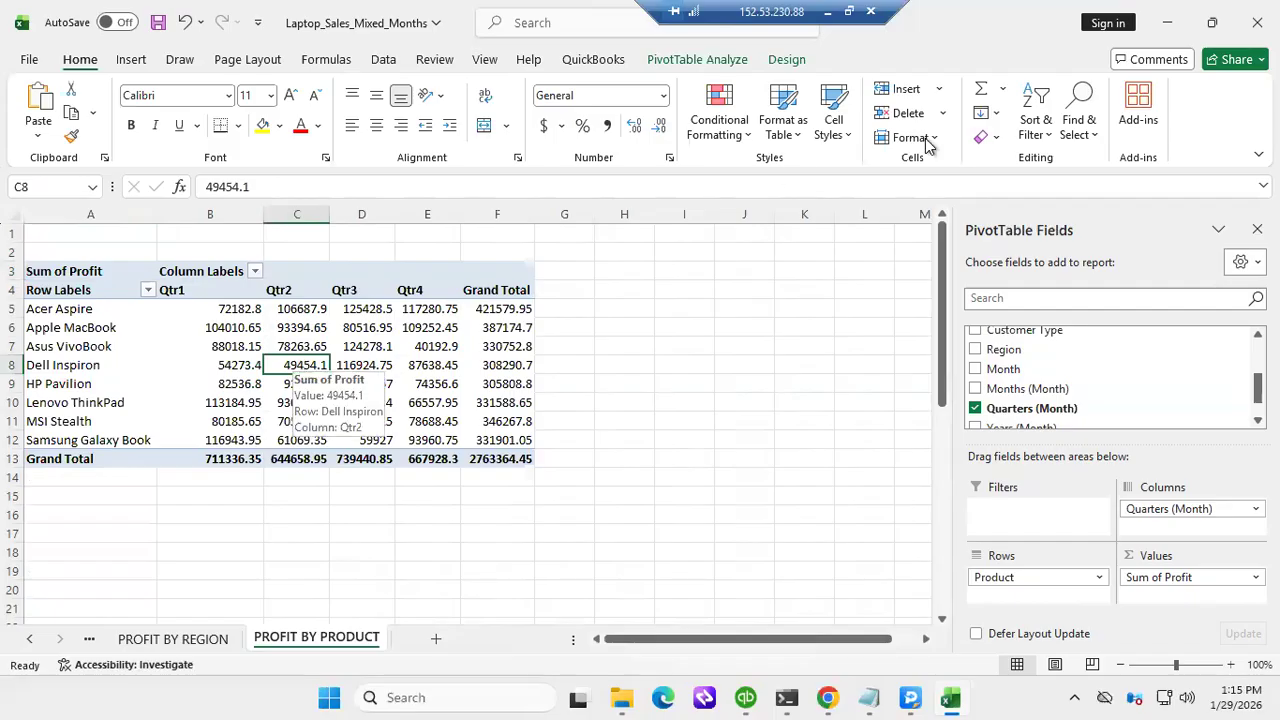
{"action": "left_click", "coordinate": [695, 59]}
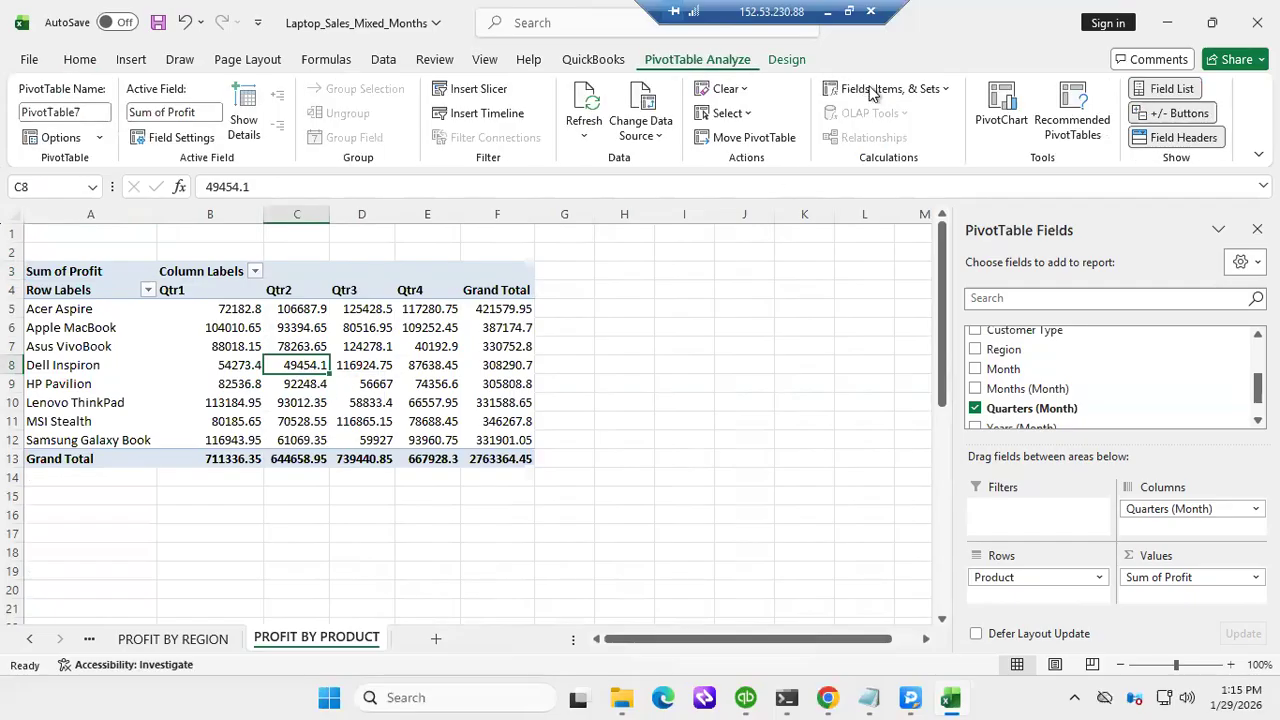
{"action": "left_click", "coordinate": [1001, 108]}
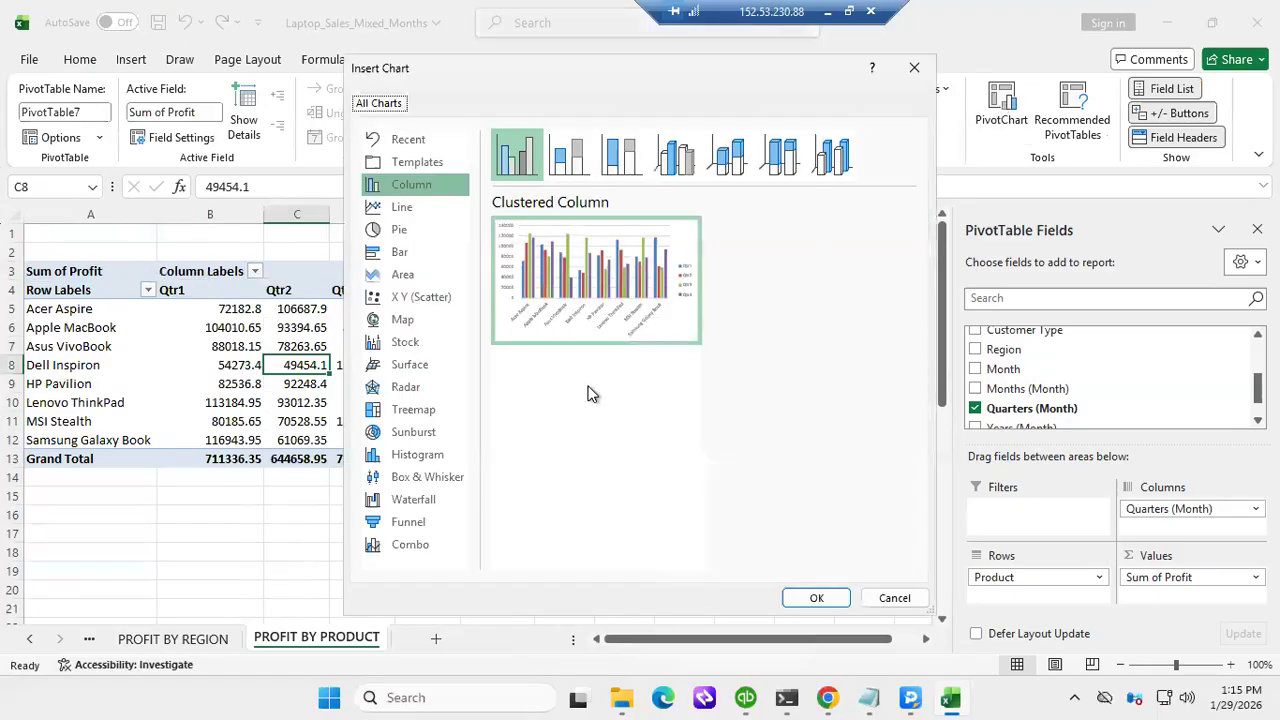
{"action": "left_click", "coordinate": [572, 160]}
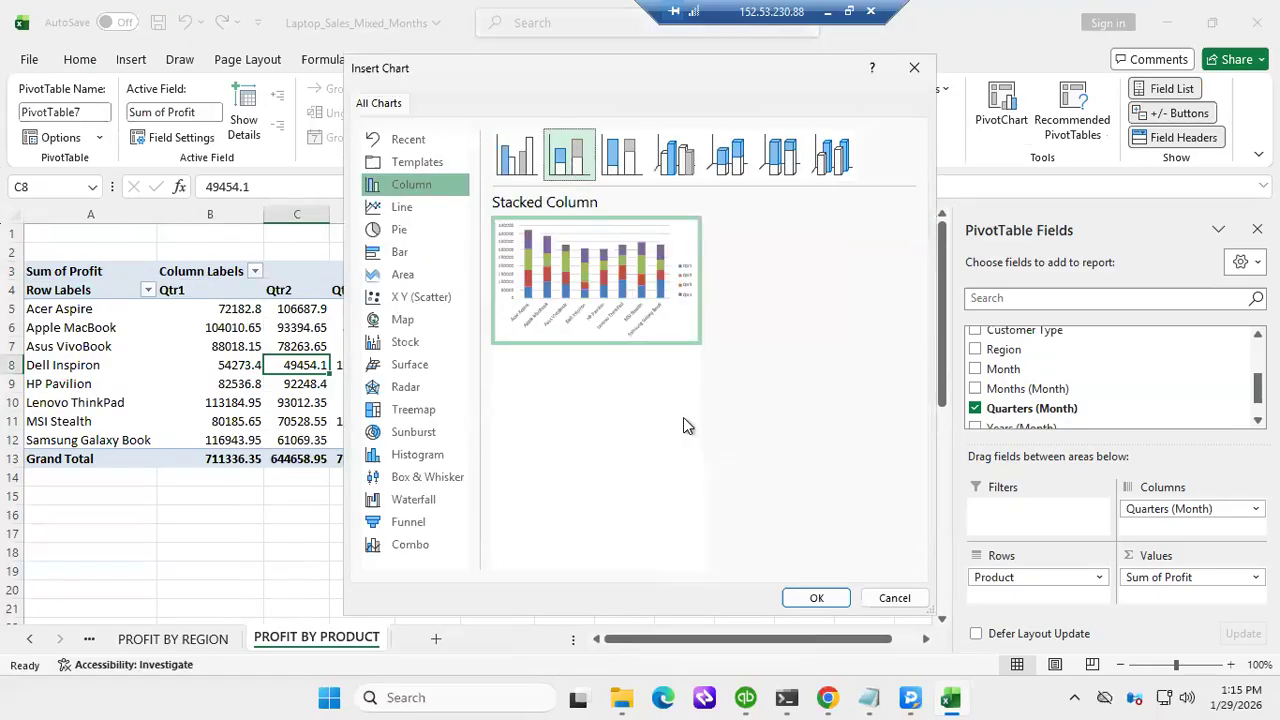
{"action": "left_click", "coordinate": [810, 597]}
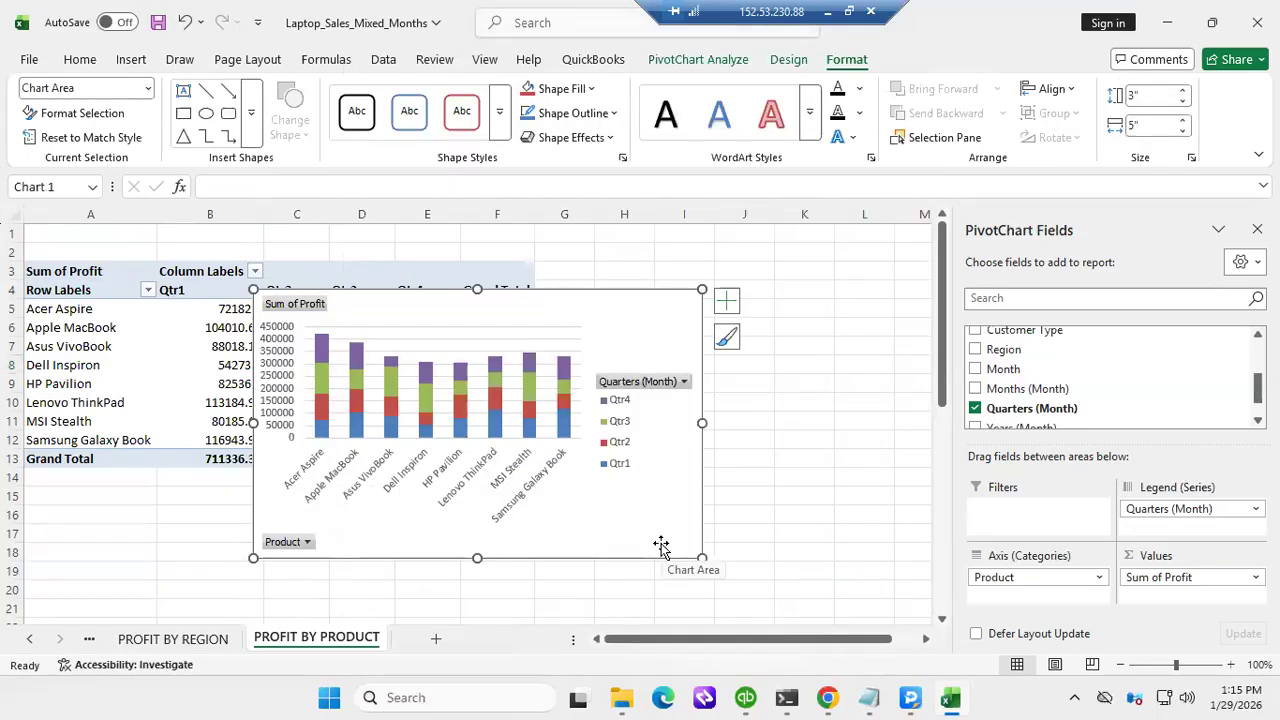
Add a new blank worksheet after the PROFIT BY PRODUCT sheet
{"action": "left_click", "coordinate": [91, 641]}
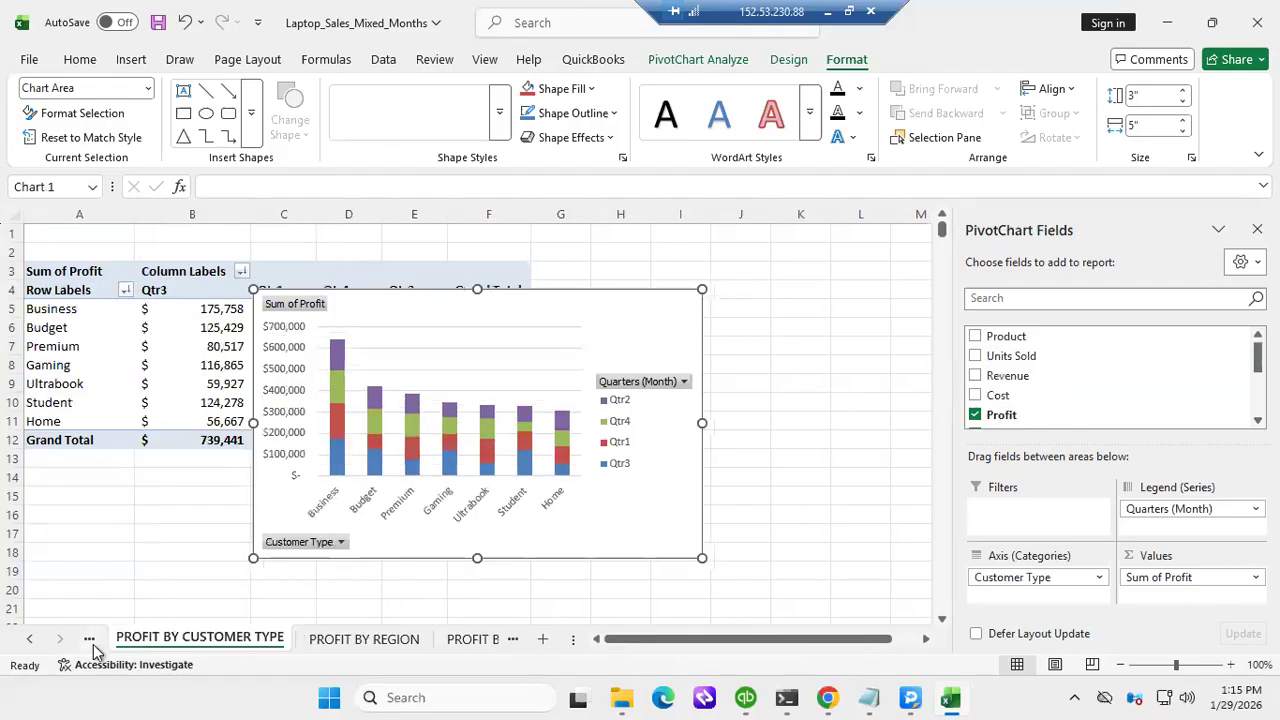
{"action": "left_click", "coordinate": [487, 639]}
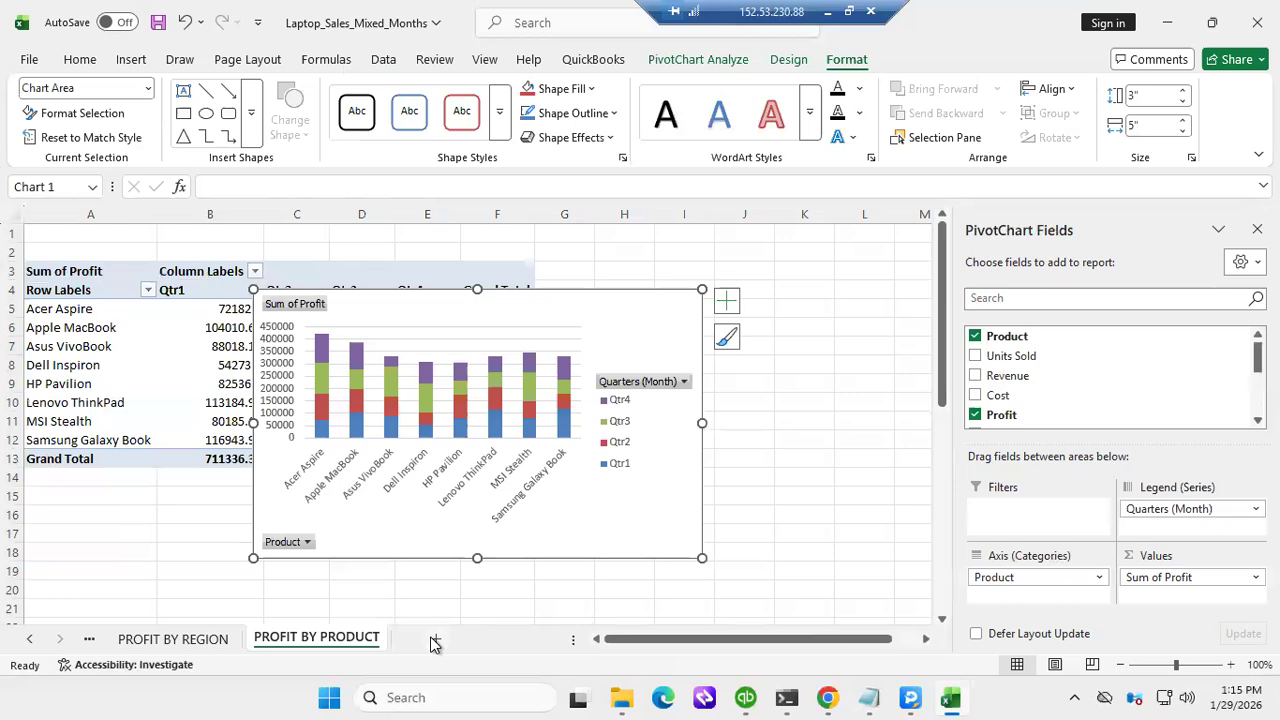
{"action": "left_click", "coordinate": [434, 640]}
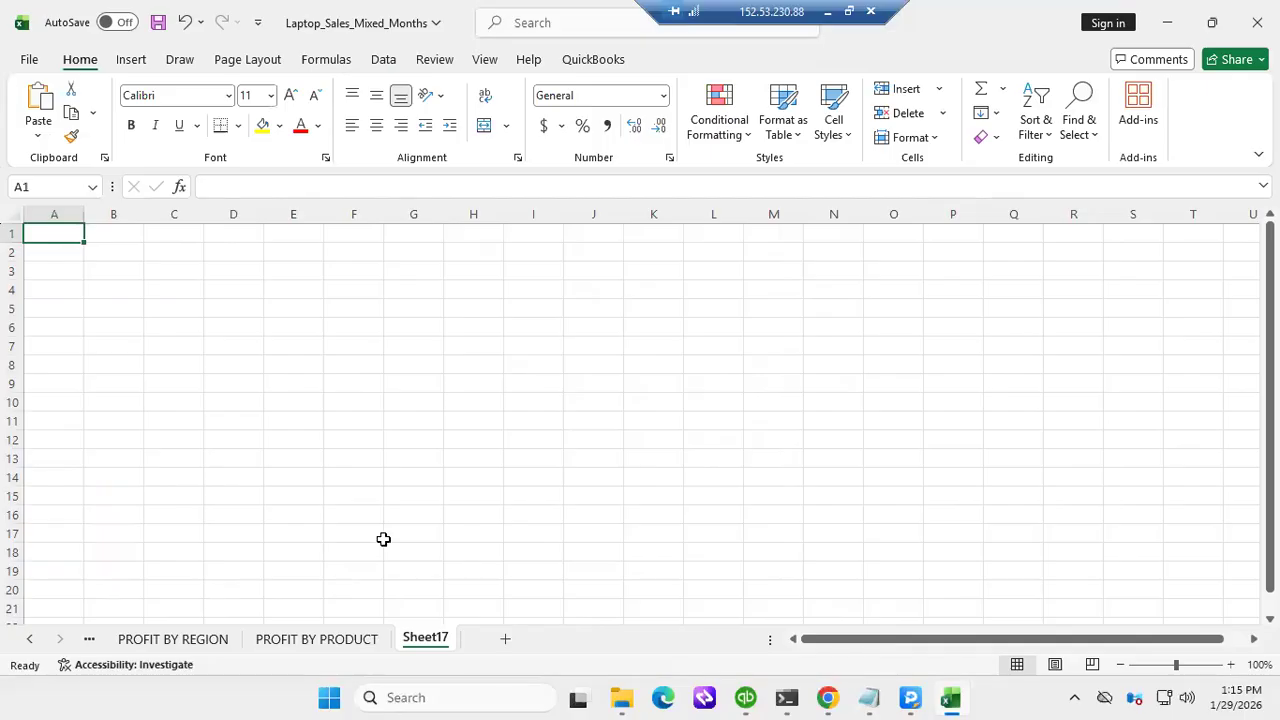
Enter the title QUARTERLY PROFIT ANALYSIS DASHBOARD in cell A2 of the new sheet
{"action": "left_click_drag", "start_coordinate": [55, 231], "coordinate": [945, 299]}
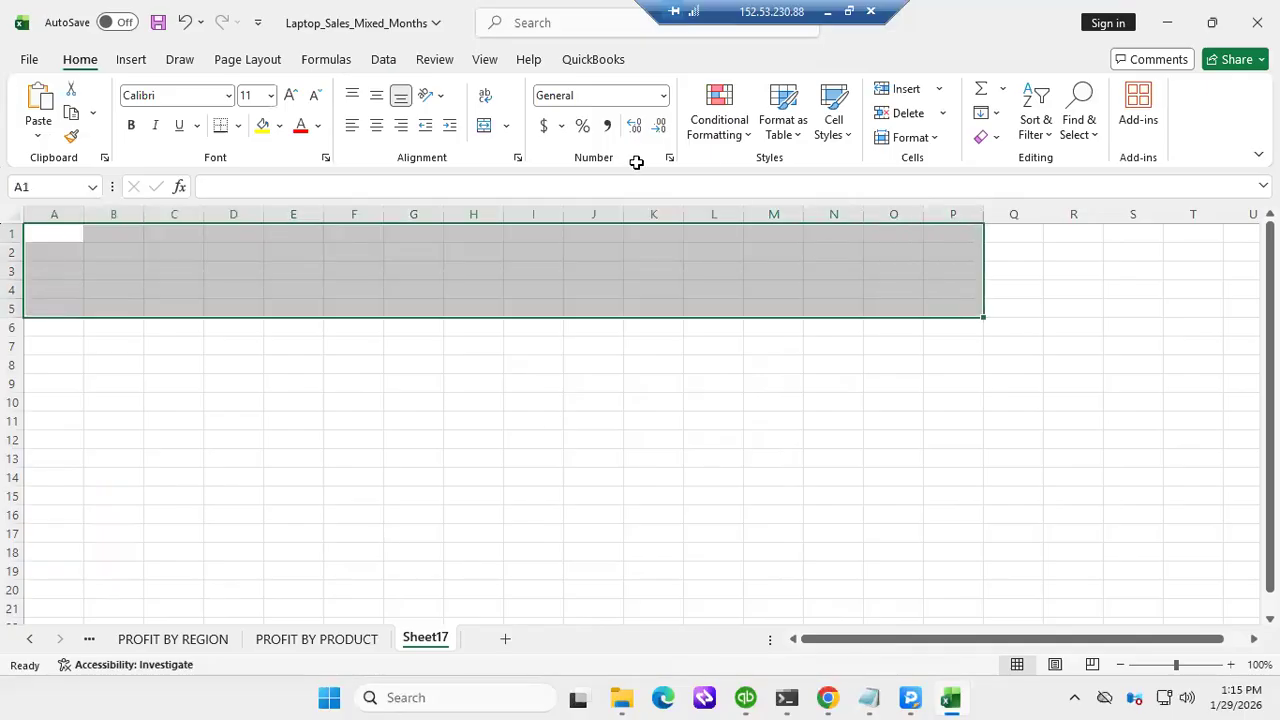
{"action": "left_click", "coordinate": [181, 254]}
{"action": "left_click", "coordinate": [63, 234]}
{"action": "key", "text": "Down"}
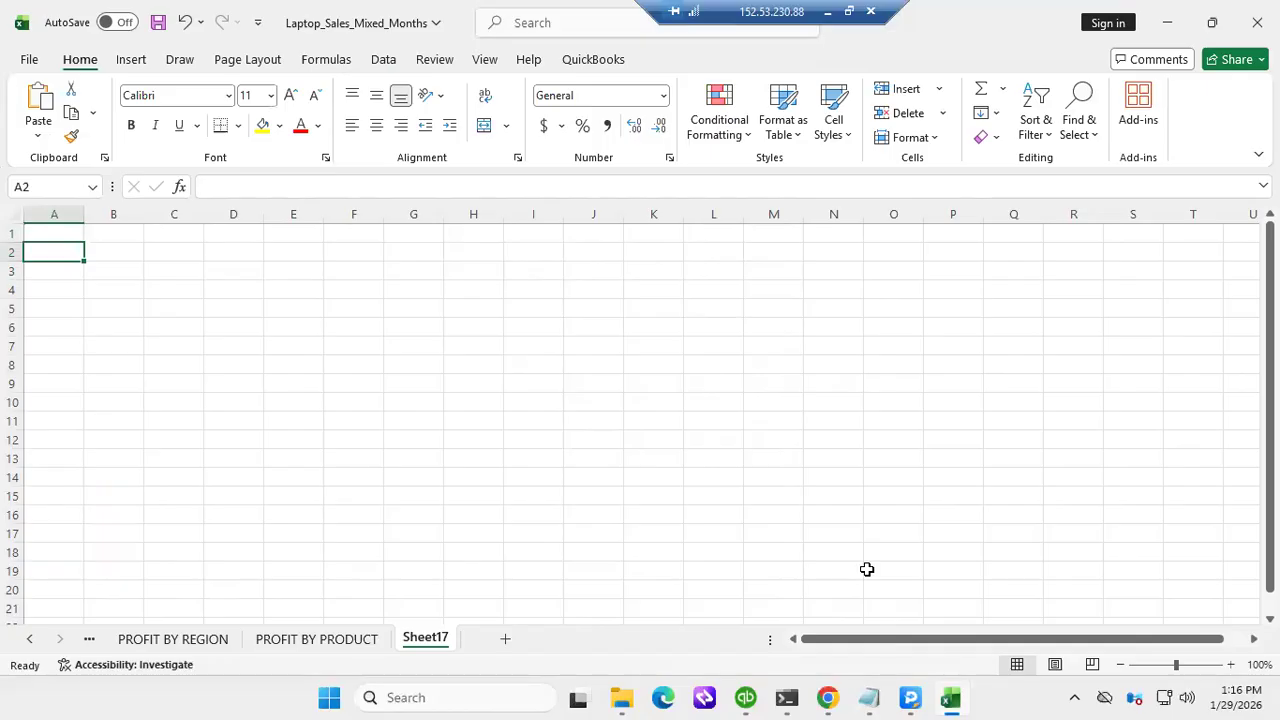
{"action": "type", "text": "PROFIT"}
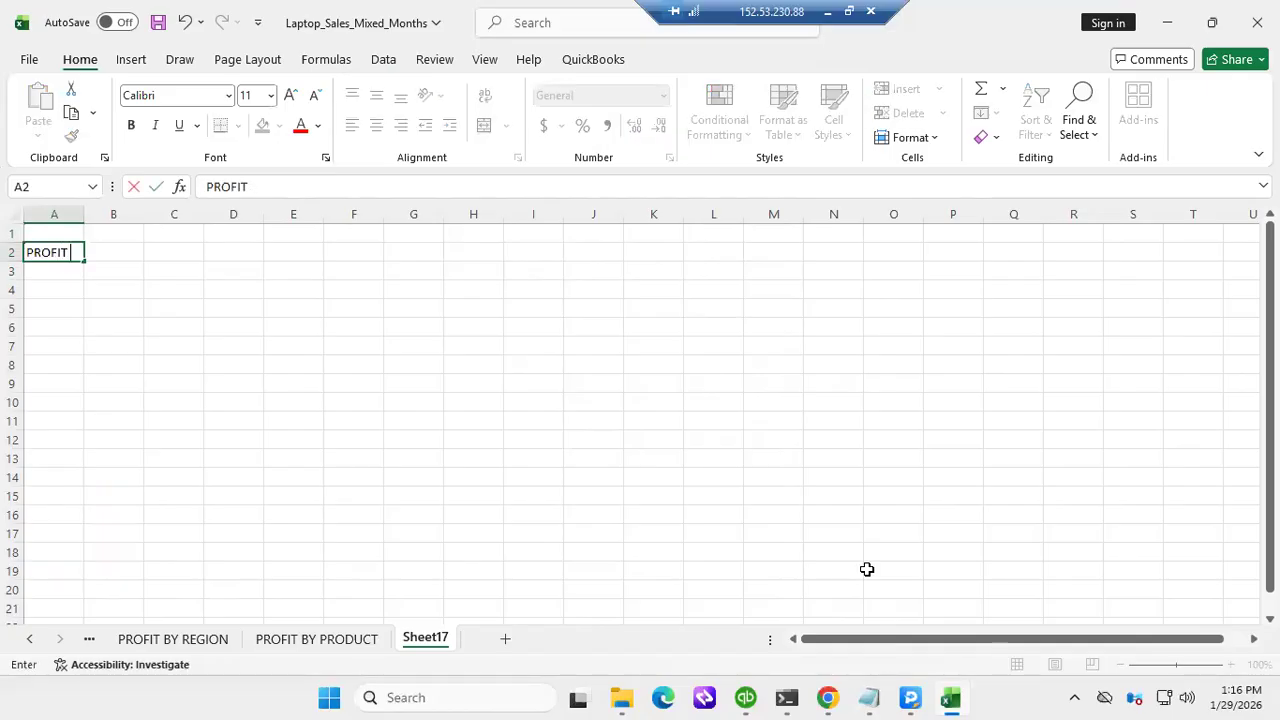
{"action": "key", "text": "BackSpace"}
{"action": "key", "text": "BackSpace"}
{"action": "key", "text": "BackSpace"}
{"action": "key", "text": "BackSpace"}
{"action": "type", "text": "QUARTERLY "}
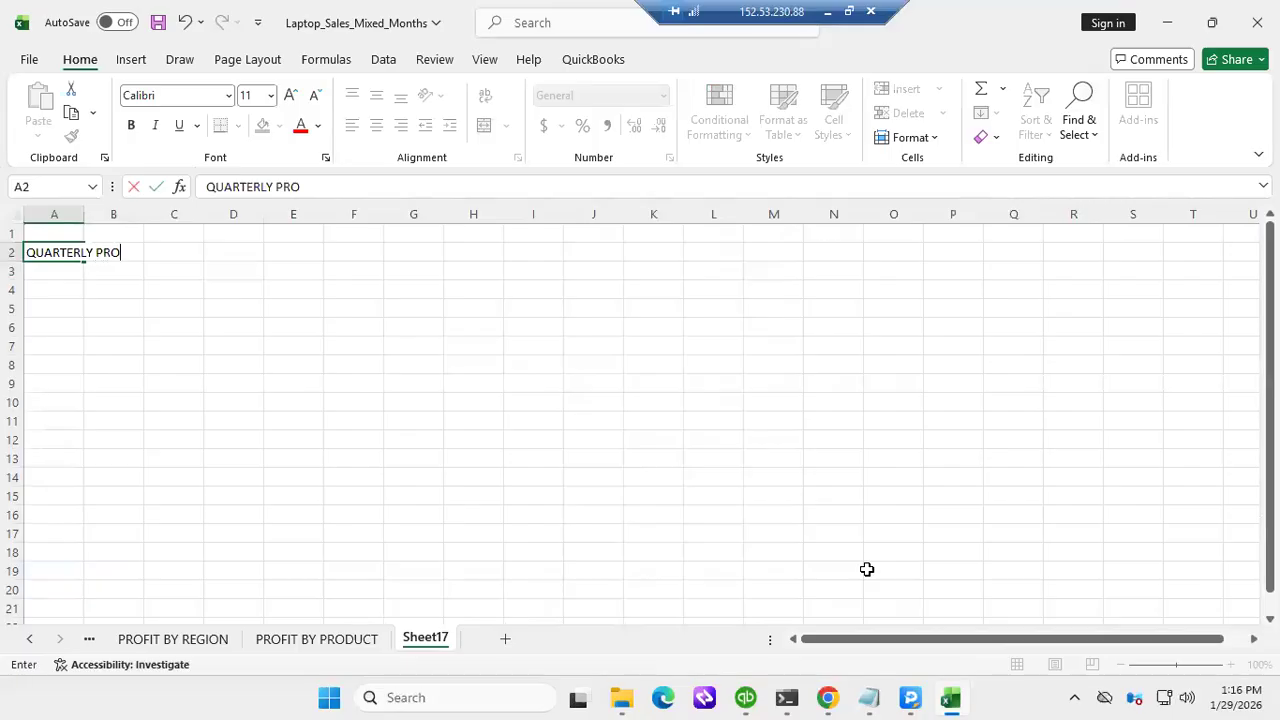
{"action": "type", "text": "PROFOT"}
{"action": "key", "text": "BackSpace"}
{"action": "key", "text": "BackSpace"}
{"action": "type", "text": "IT ANALYS"}
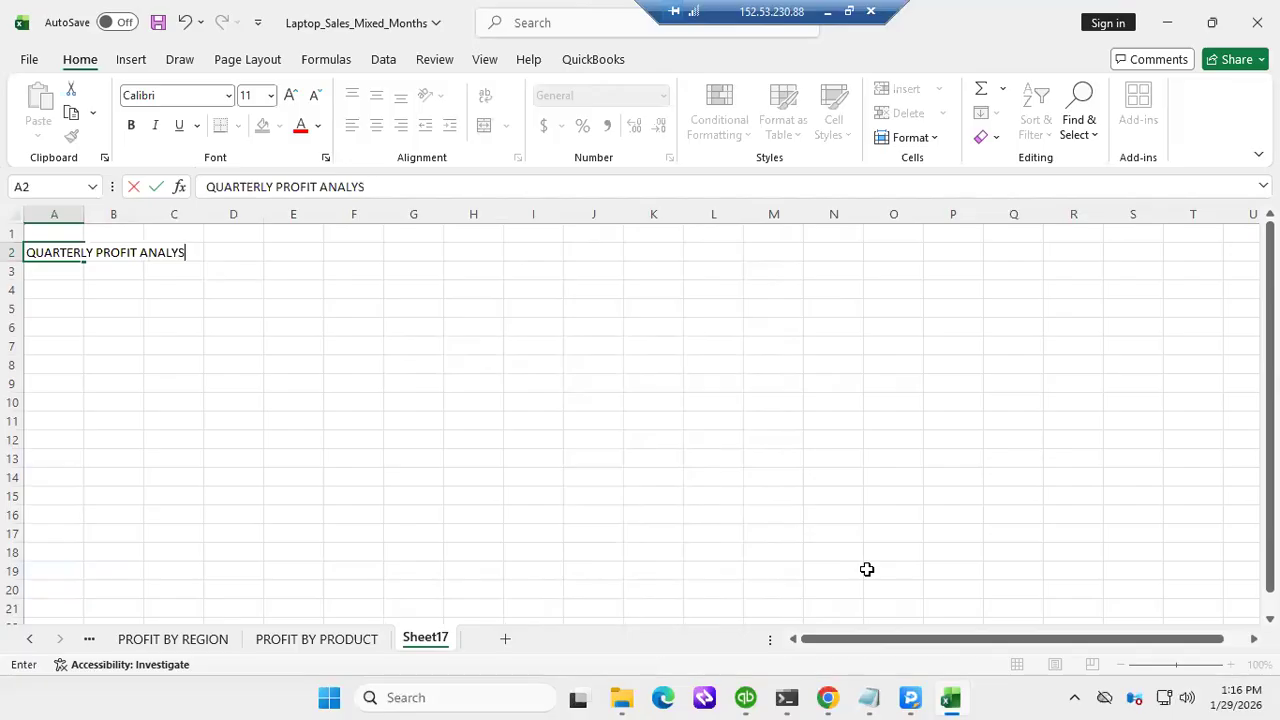
{"action": "type", "text": "IS DASHBOARD"}
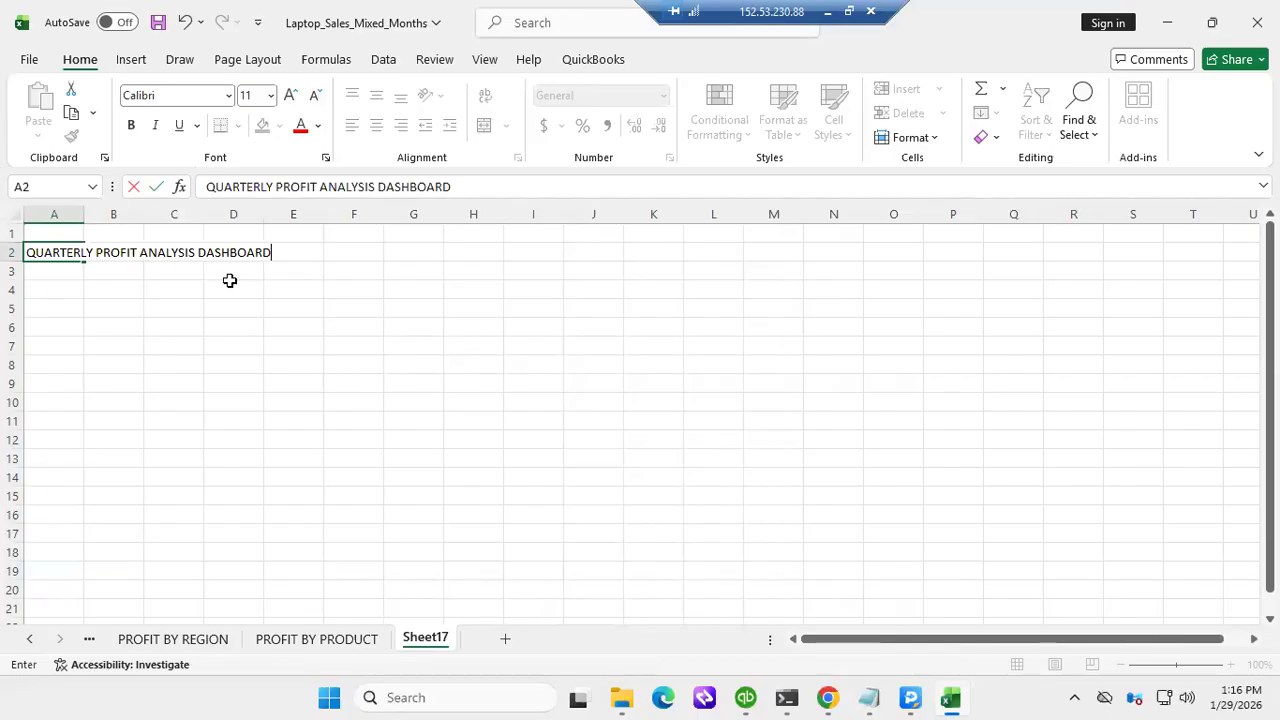
{"action": "left_click", "coordinate": [223, 350]}
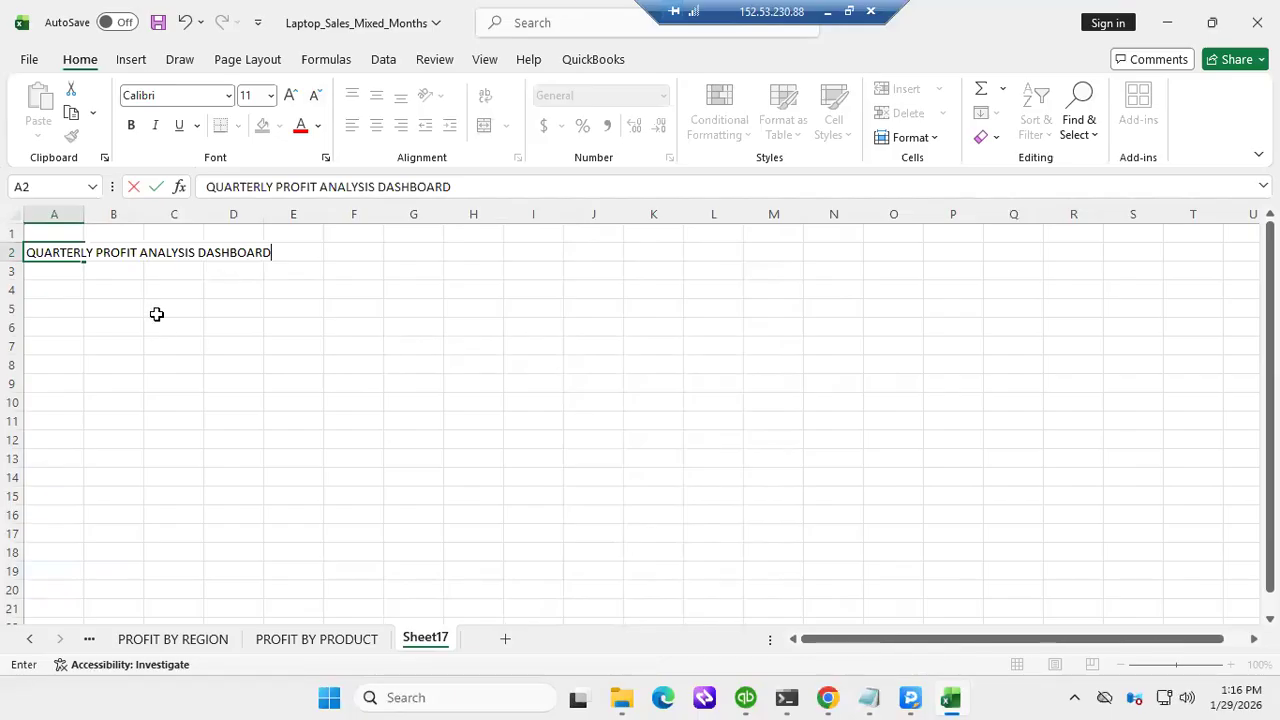
Format the dashboard title in Arial Black at font size 36
{"action": "left_click", "coordinate": [50, 250]}
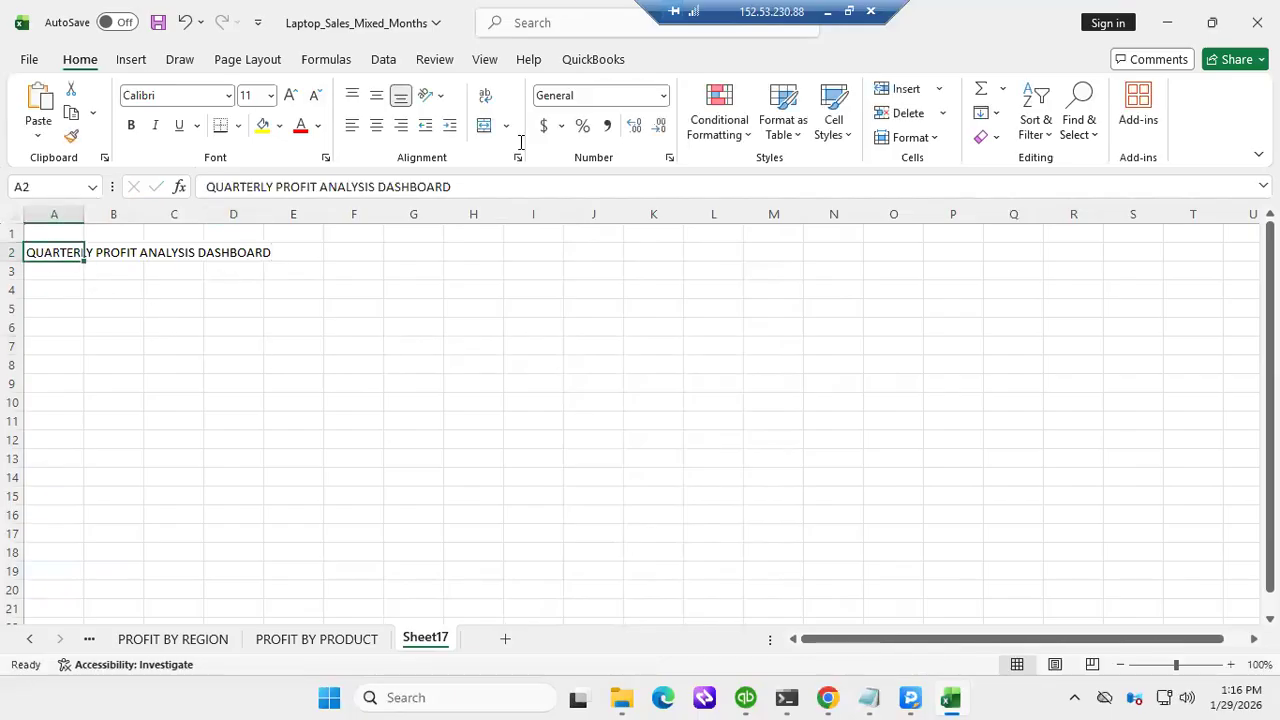
{"action": "left_click", "coordinate": [271, 95]}
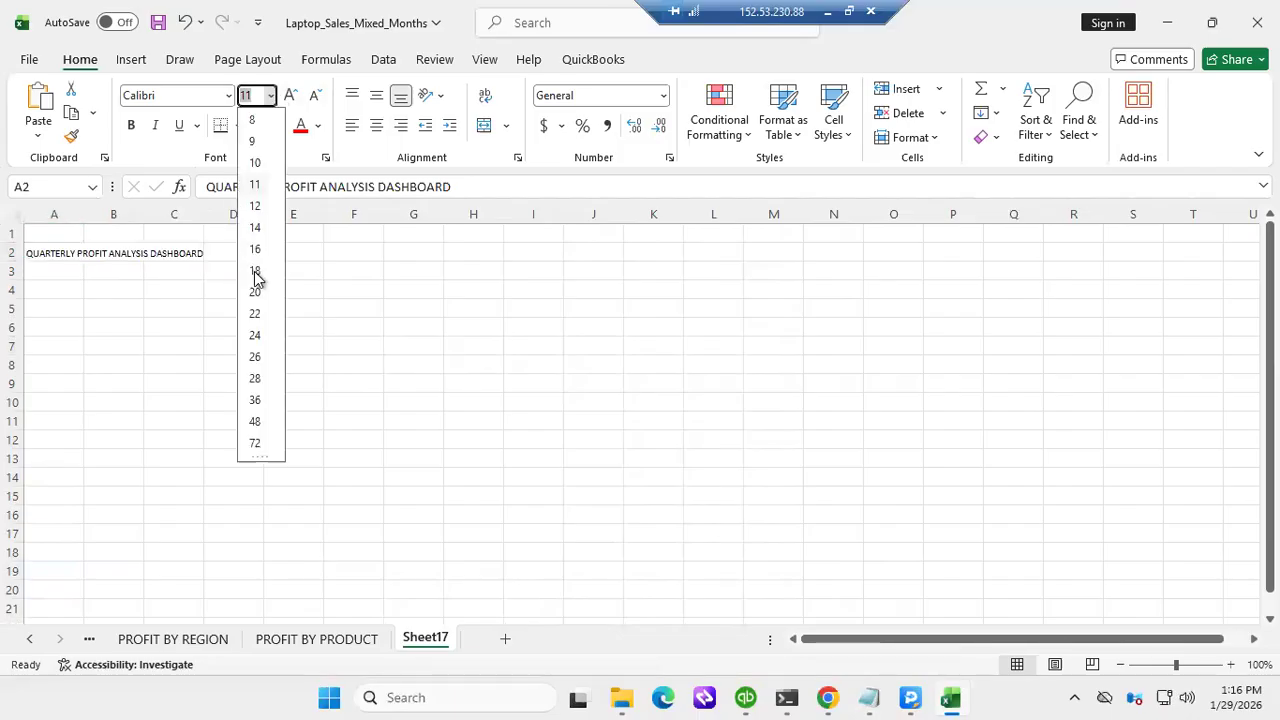
{"action": "left_click", "coordinate": [255, 401]}
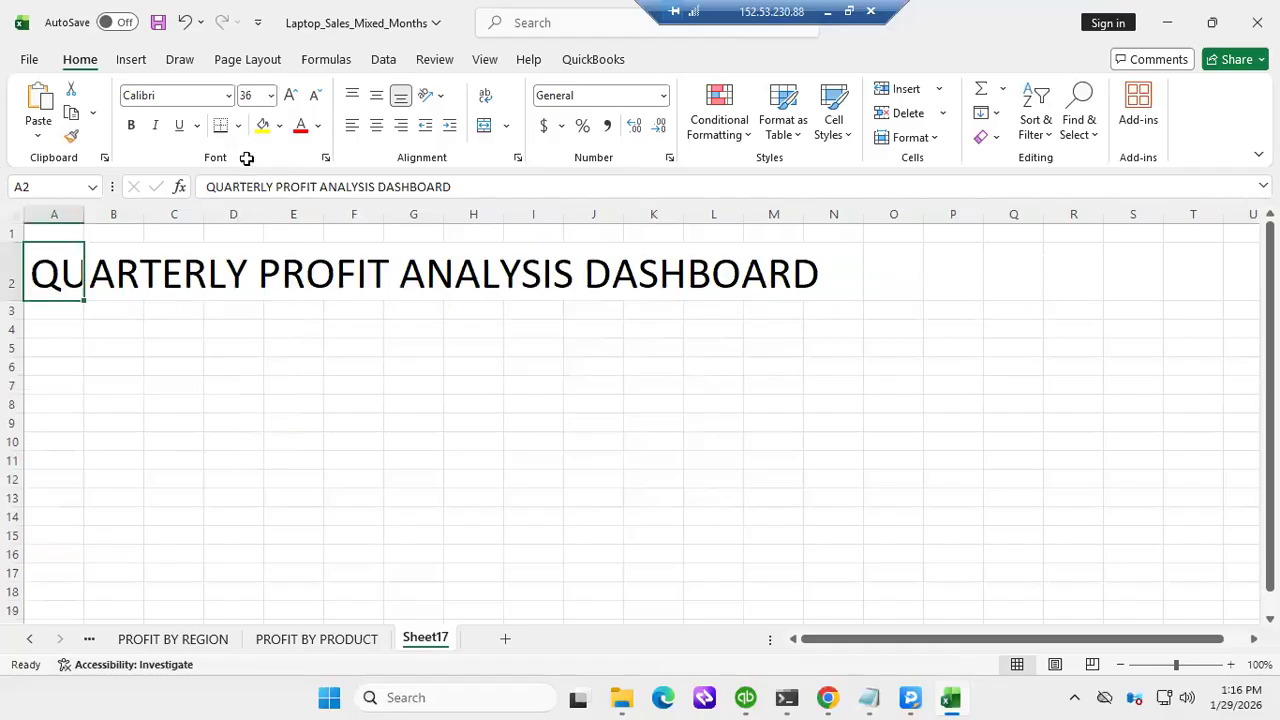
{"action": "left_click", "coordinate": [229, 97]}
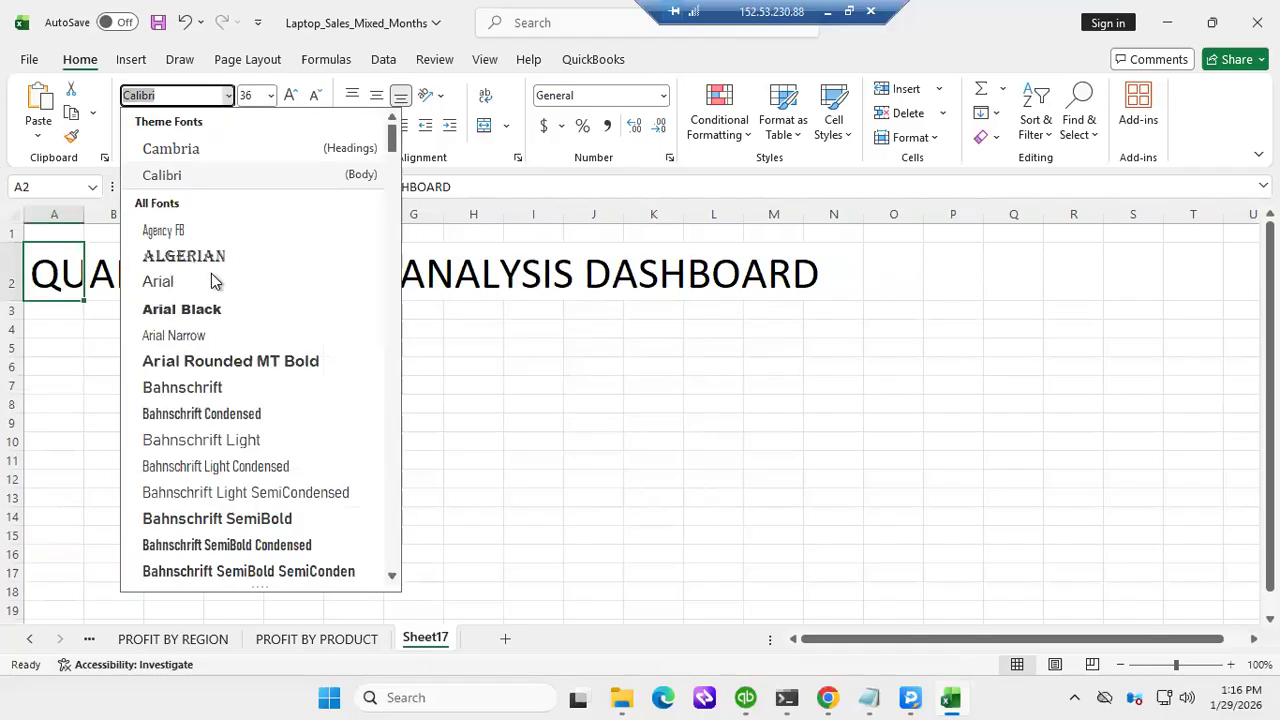
{"action": "left_click", "coordinate": [192, 308]}
{"action": "left_click", "coordinate": [314, 434]}
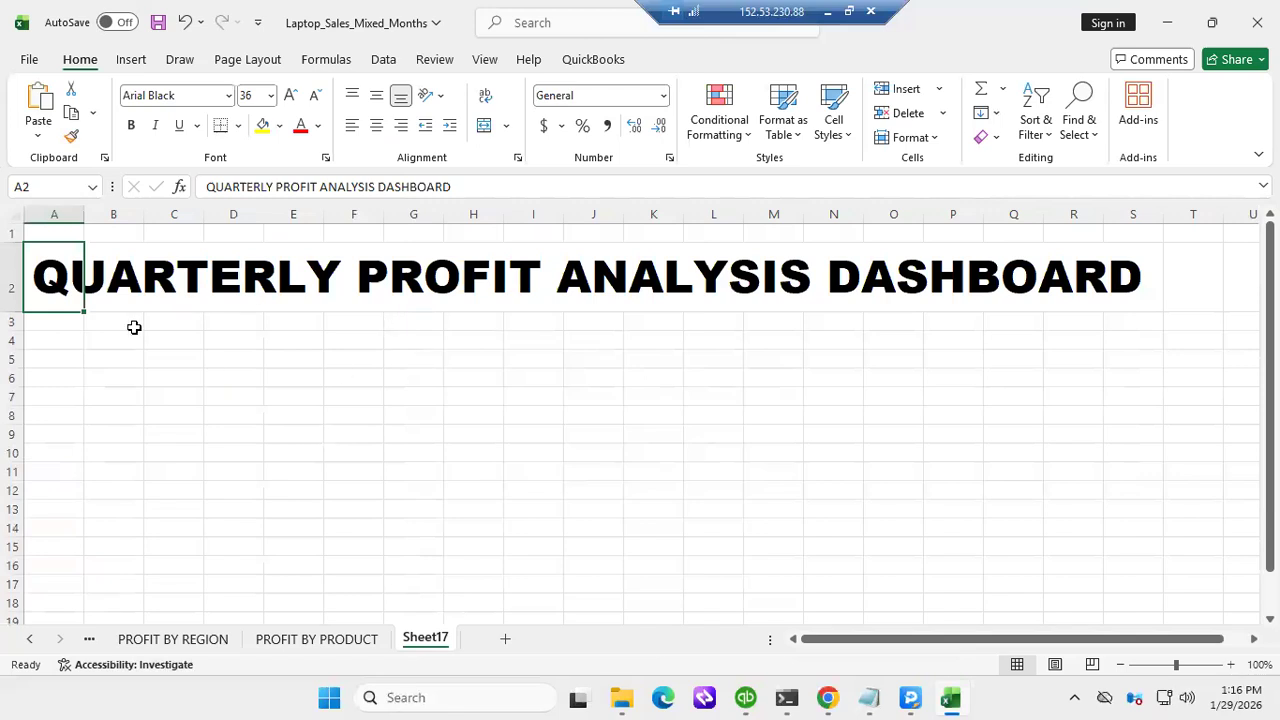
Delete the empty first row above the dashboard title
{"action": "right_click", "coordinate": [17, 240]}
{"action": "left_click", "coordinate": [84, 450]}
{"action": "left_click", "coordinate": [248, 411]}
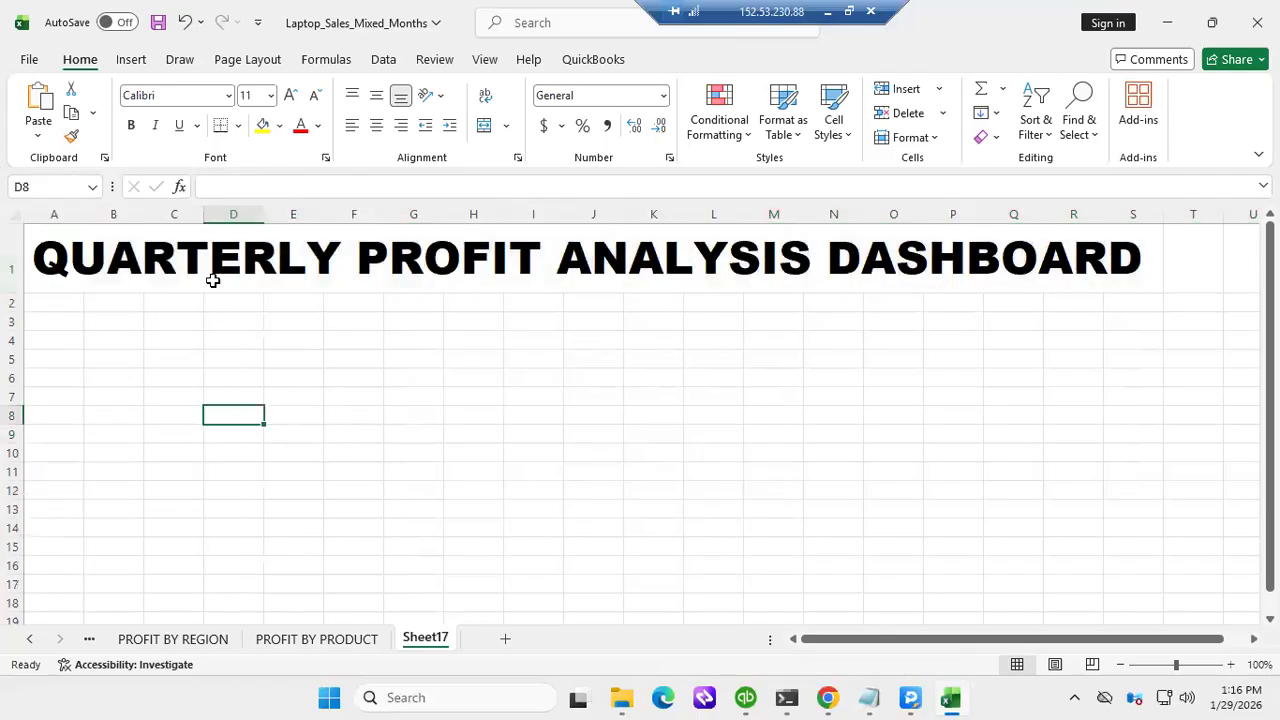
Merge cells A1 through S1 into a single cell for the dashboard title
{"action": "left_click", "coordinate": [118, 258]}
{"action": "left_click_drag", "start_coordinate": [55, 251], "coordinate": [1130, 278]}
{"action": "right_click", "coordinate": [978, 285]}
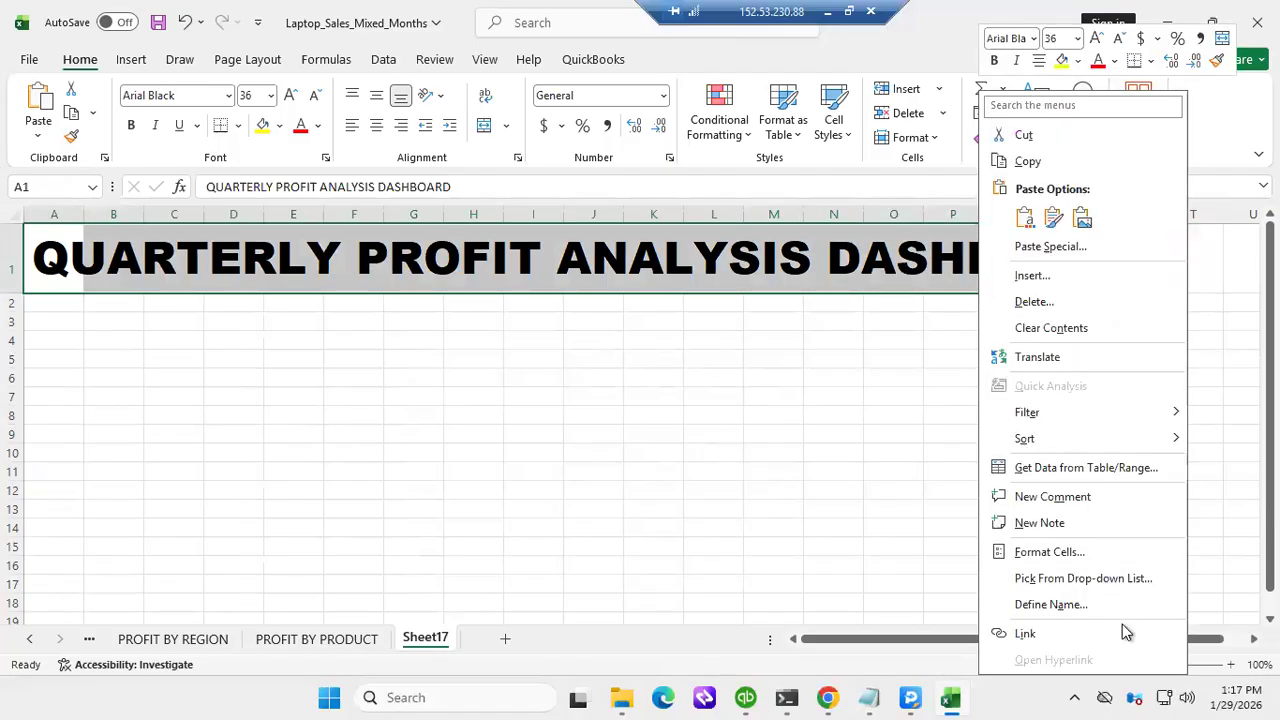
{"action": "left_click", "coordinate": [1043, 556]}
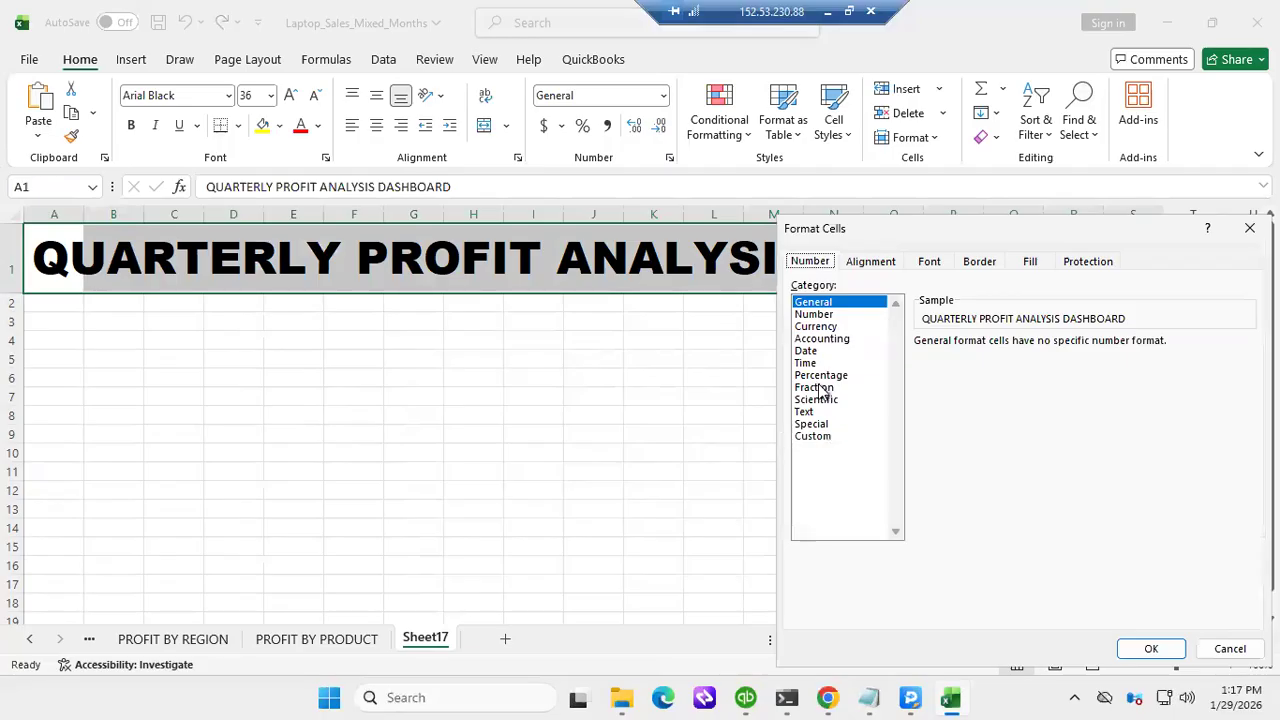
{"action": "left_click", "coordinate": [870, 263]}
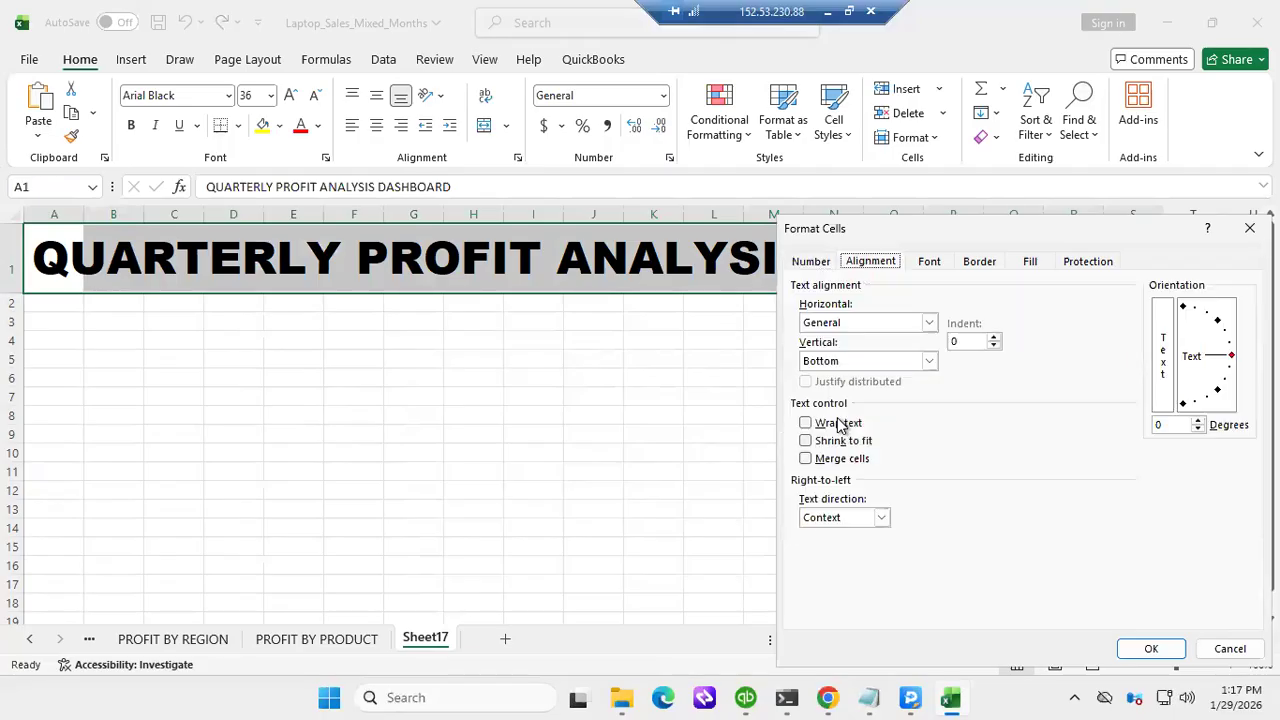
{"action": "left_click", "coordinate": [805, 458]}
{"action": "left_click", "coordinate": [1151, 649]}
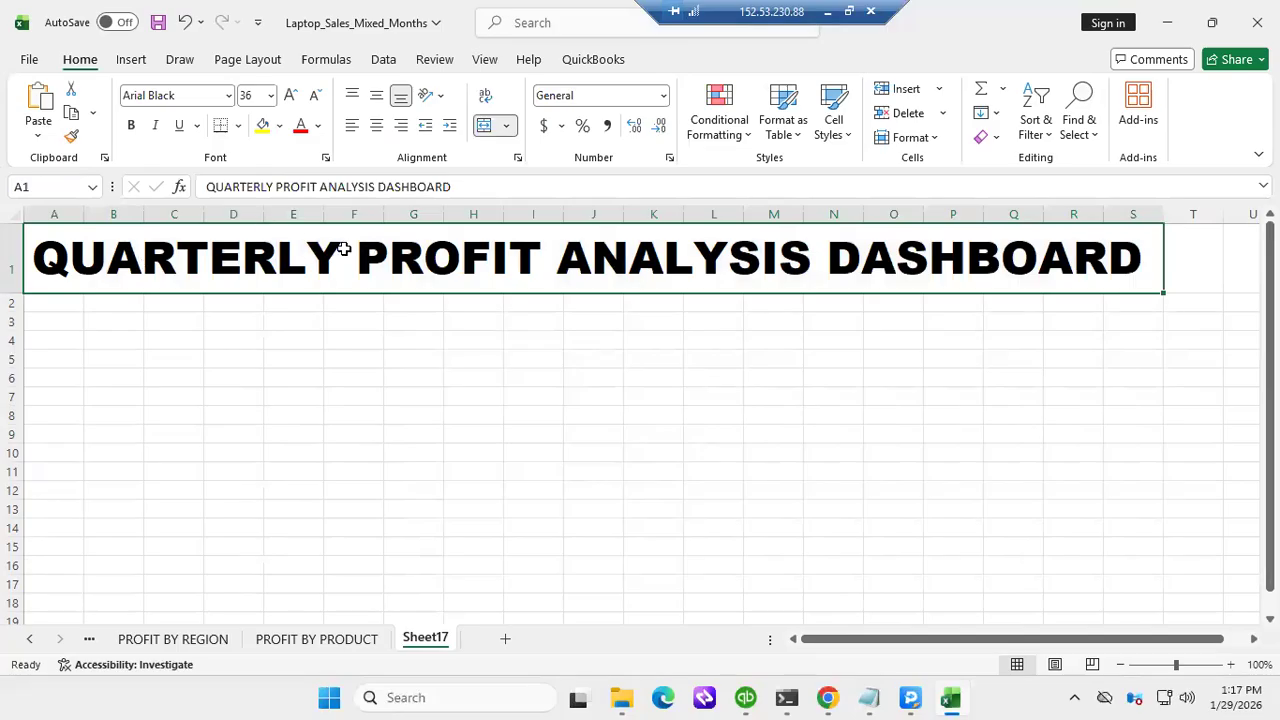
Give the merged title cell a black fill and white text
{"action": "left_click", "coordinate": [280, 126]}
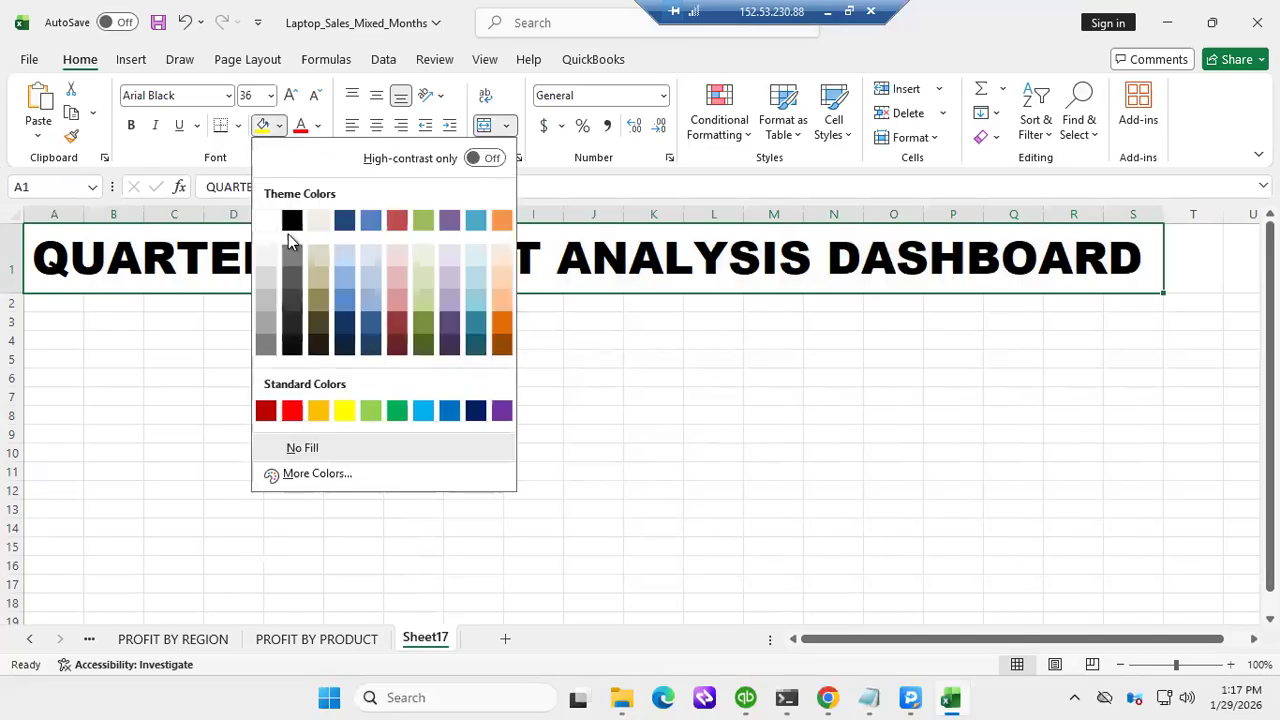
{"action": "left_click", "coordinate": [475, 303]}
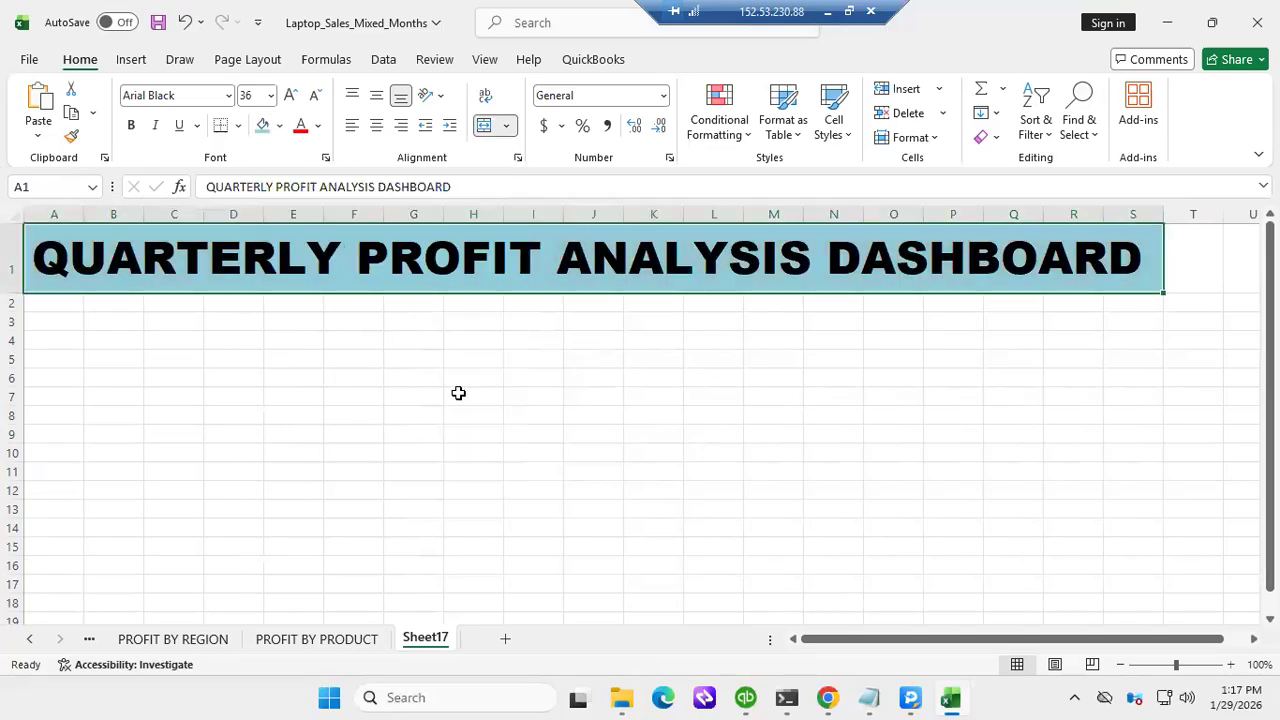
{"action": "left_click", "coordinate": [279, 126]}
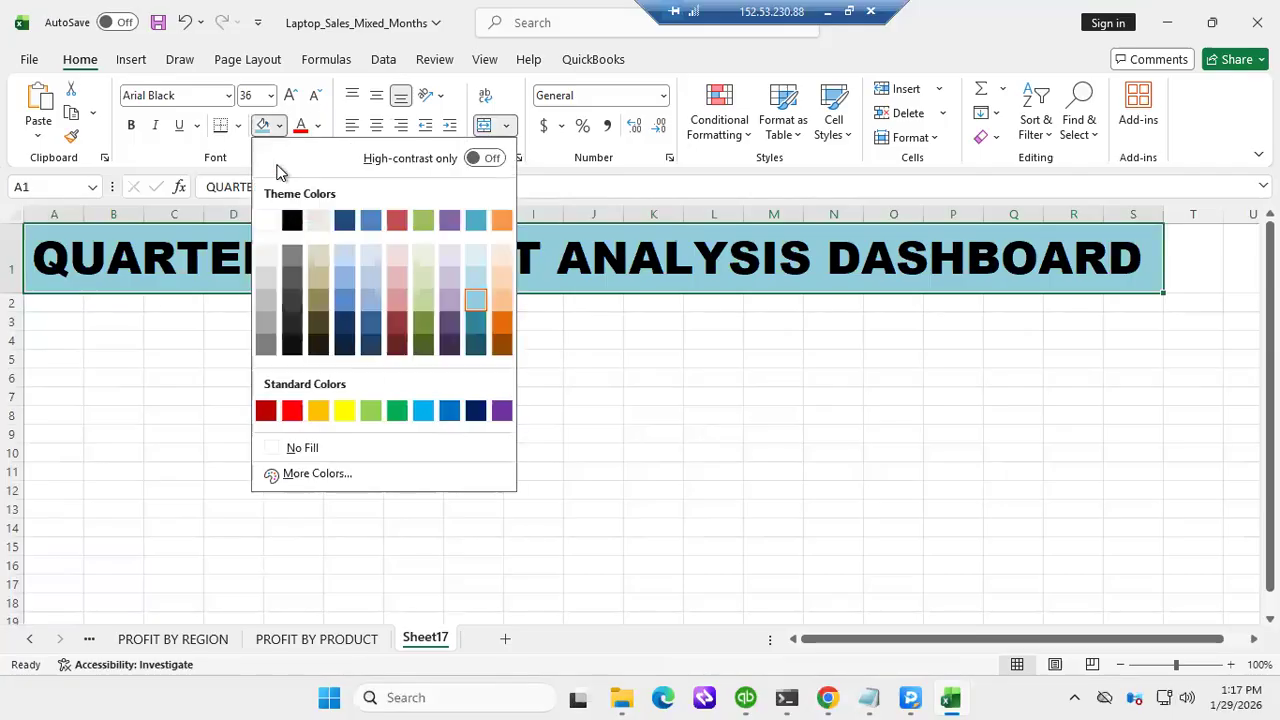
{"action": "left_click", "coordinate": [292, 222]}
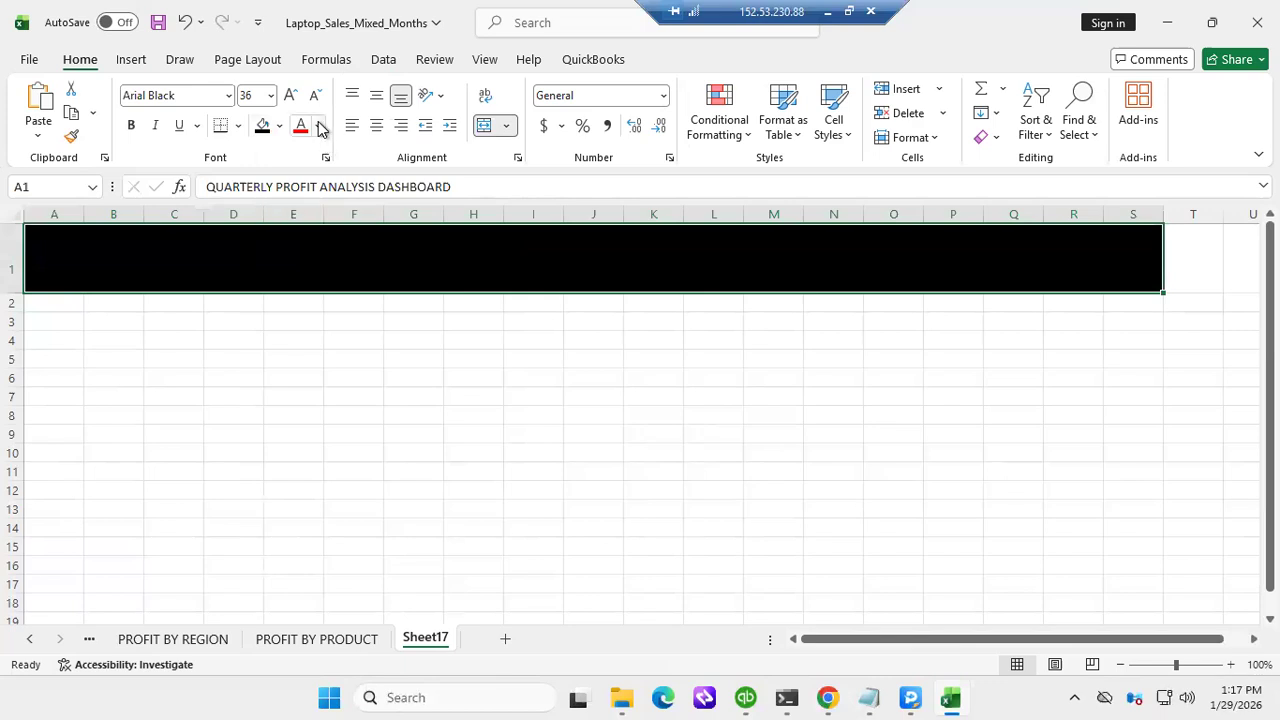
{"action": "left_click", "coordinate": [318, 126]}
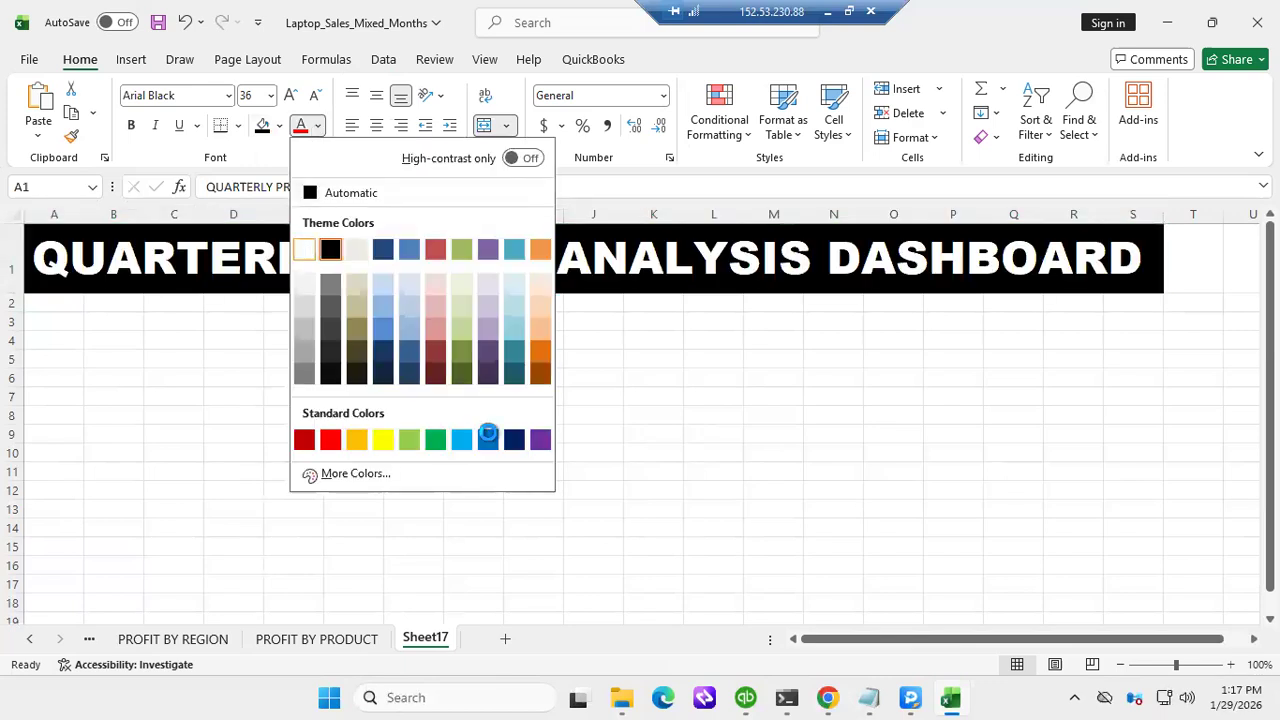
{"action": "left_click", "coordinate": [305, 250]}
{"action": "left_click", "coordinate": [447, 430]}
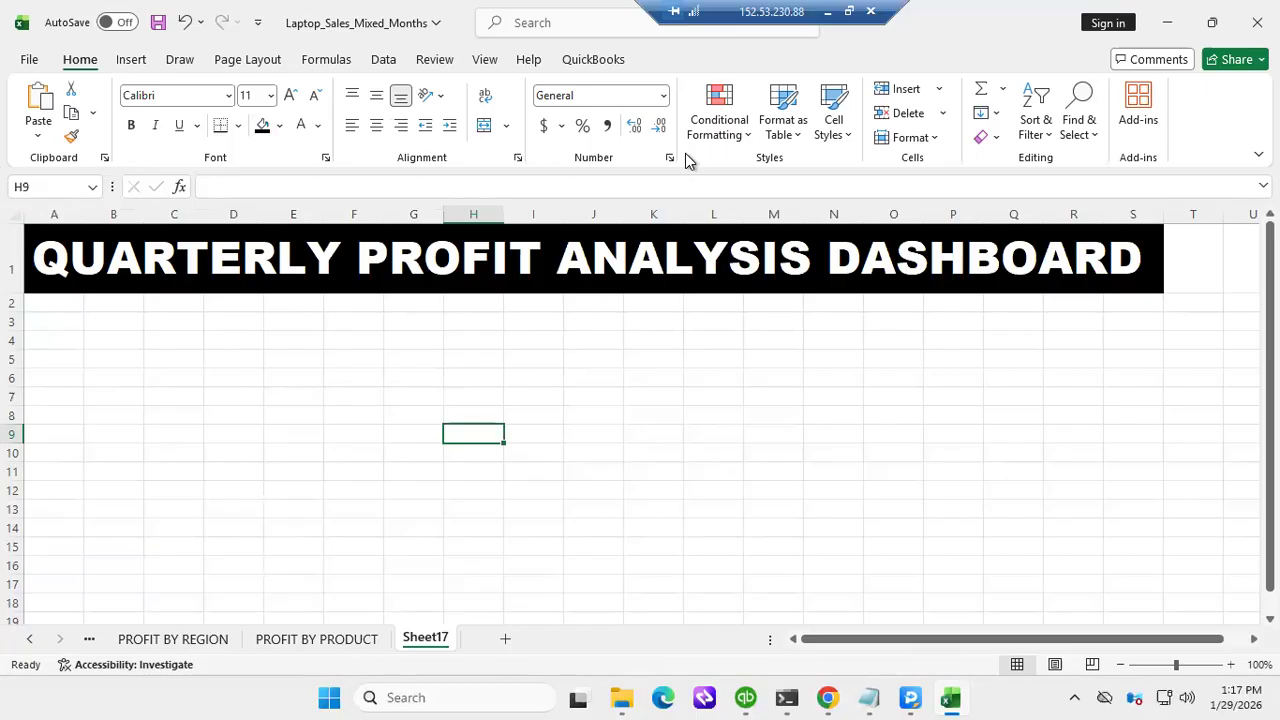
Copy the chart from the PROFIT BY CUSTOMER TYPE sheet, paste it at cell E3 of the dashboard sheet, and close the field list
{"action": "left_click", "coordinate": [413, 259]}
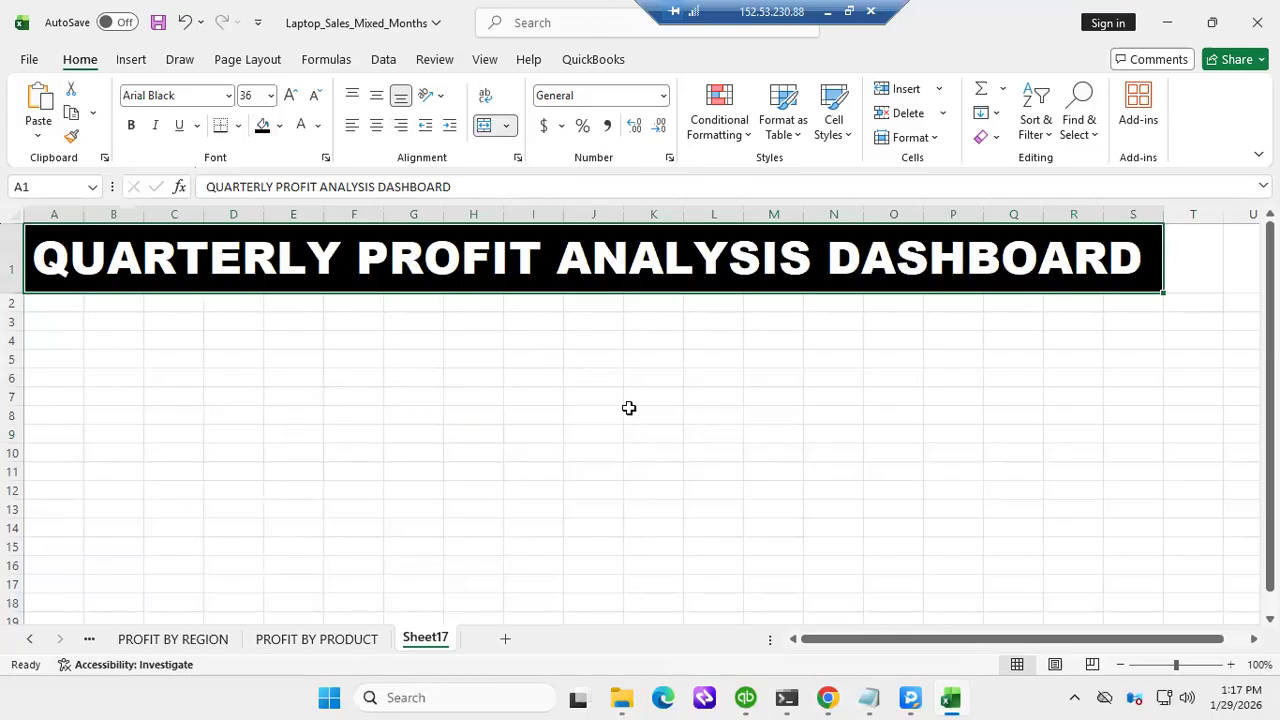
{"action": "left_click", "coordinate": [91, 640]}
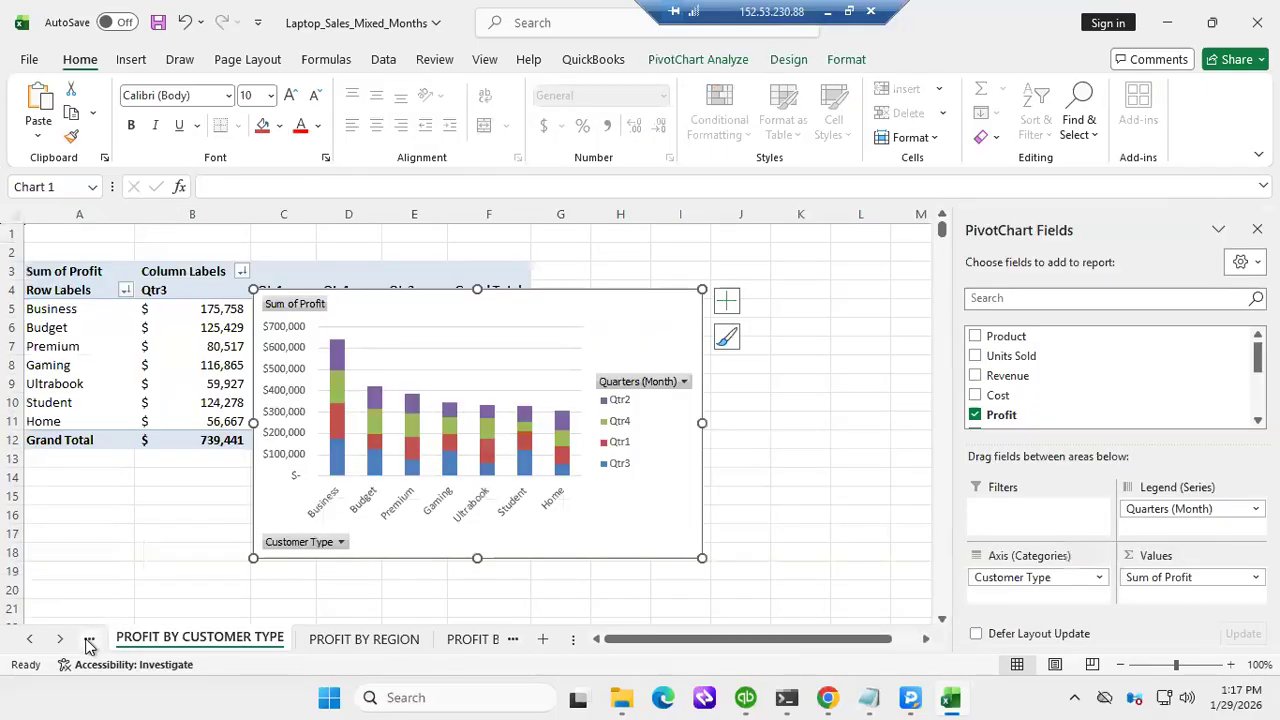
{"action": "left_click", "coordinate": [88, 645]}
{"action": "left_click", "coordinate": [213, 645]}
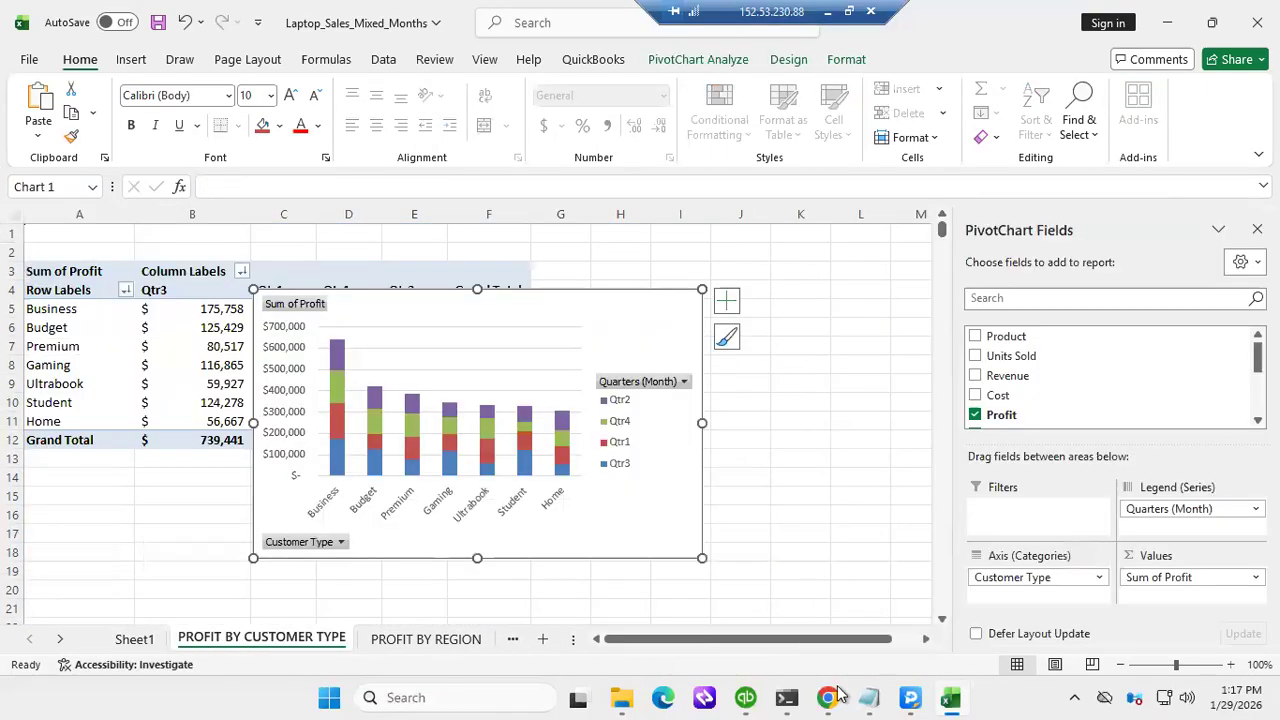
{"action": "mouse_move", "coordinate": [838, 692]}
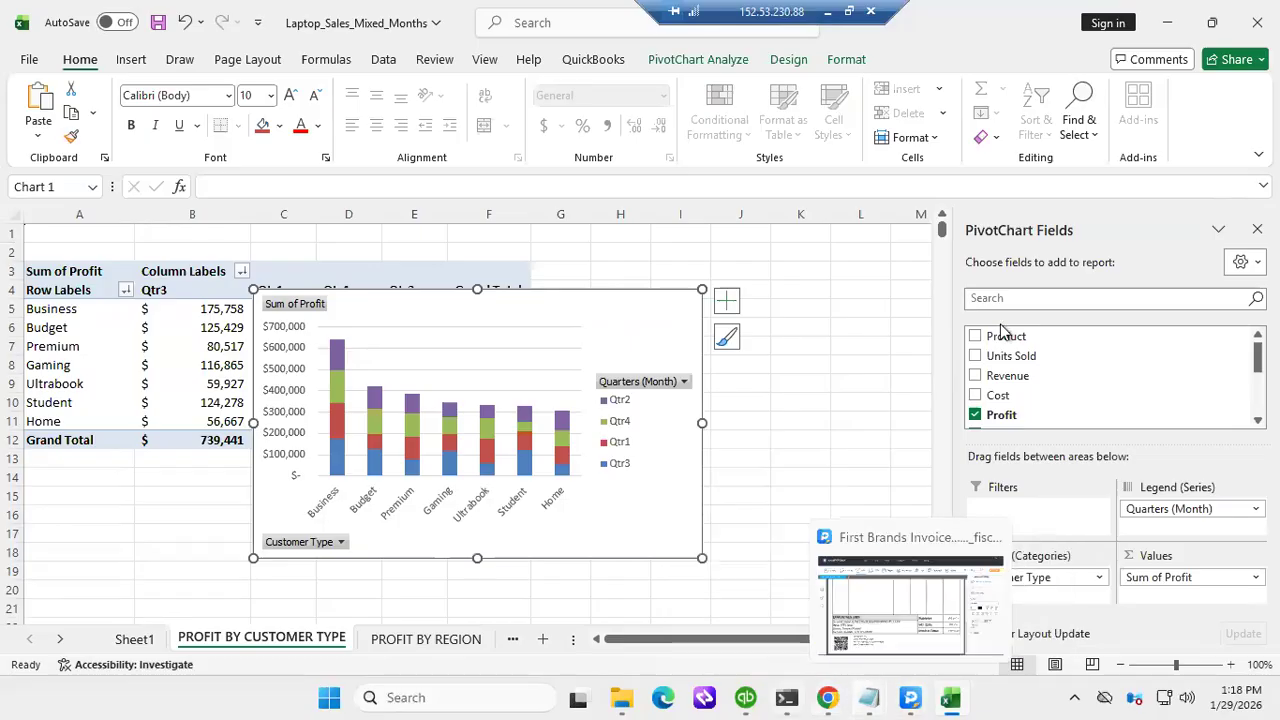
{"action": "left_click", "coordinate": [512, 640]}
{"action": "left_click", "coordinate": [421, 640]}
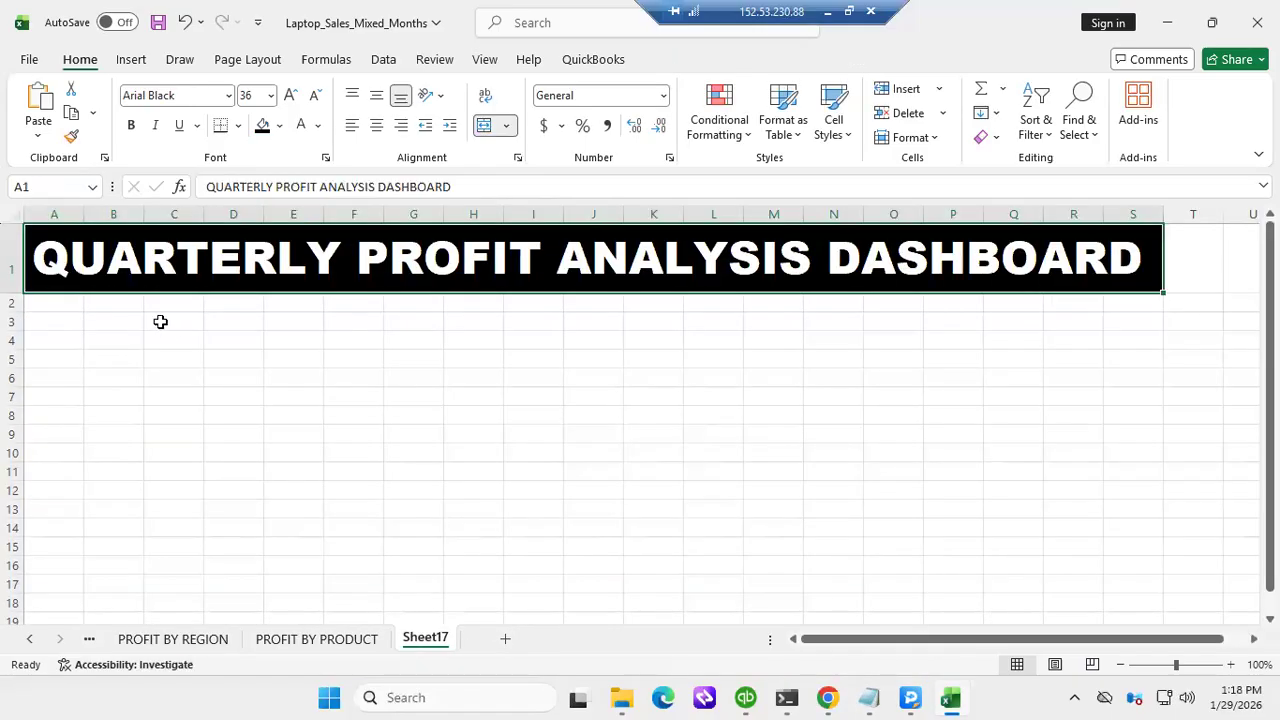
{"action": "left_click", "coordinate": [288, 336]}
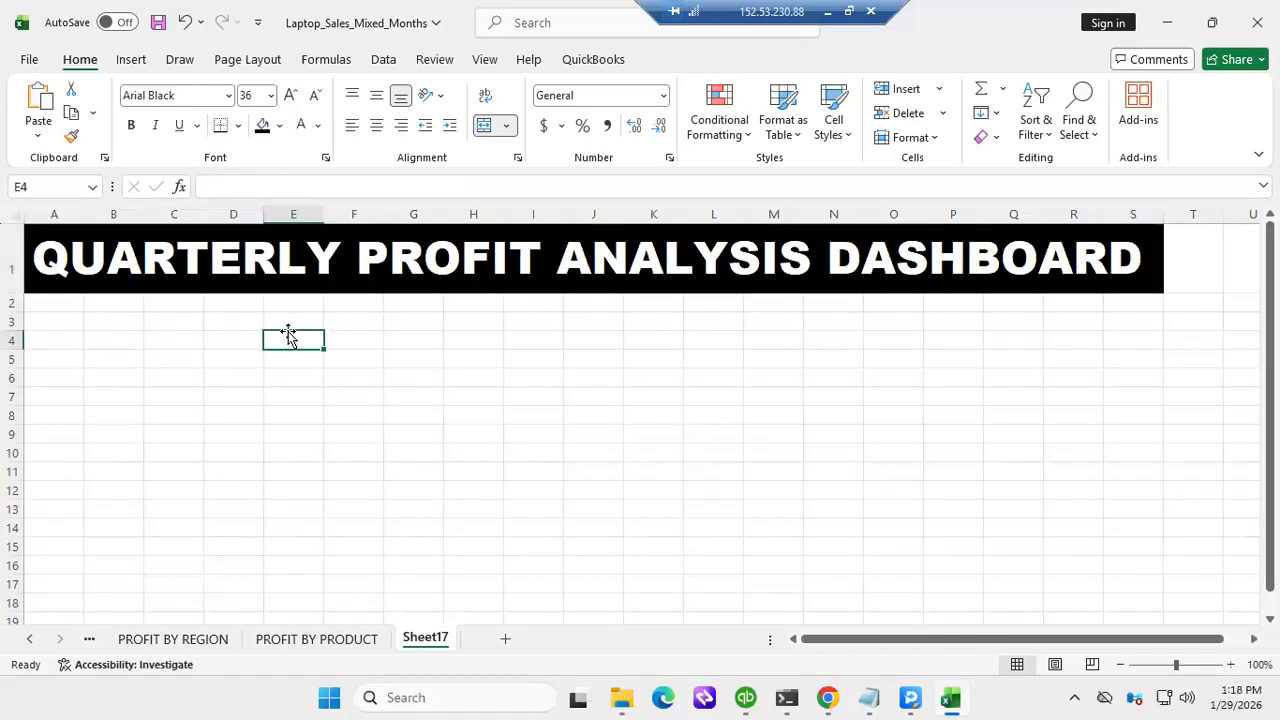
{"action": "left_click", "coordinate": [290, 320]}
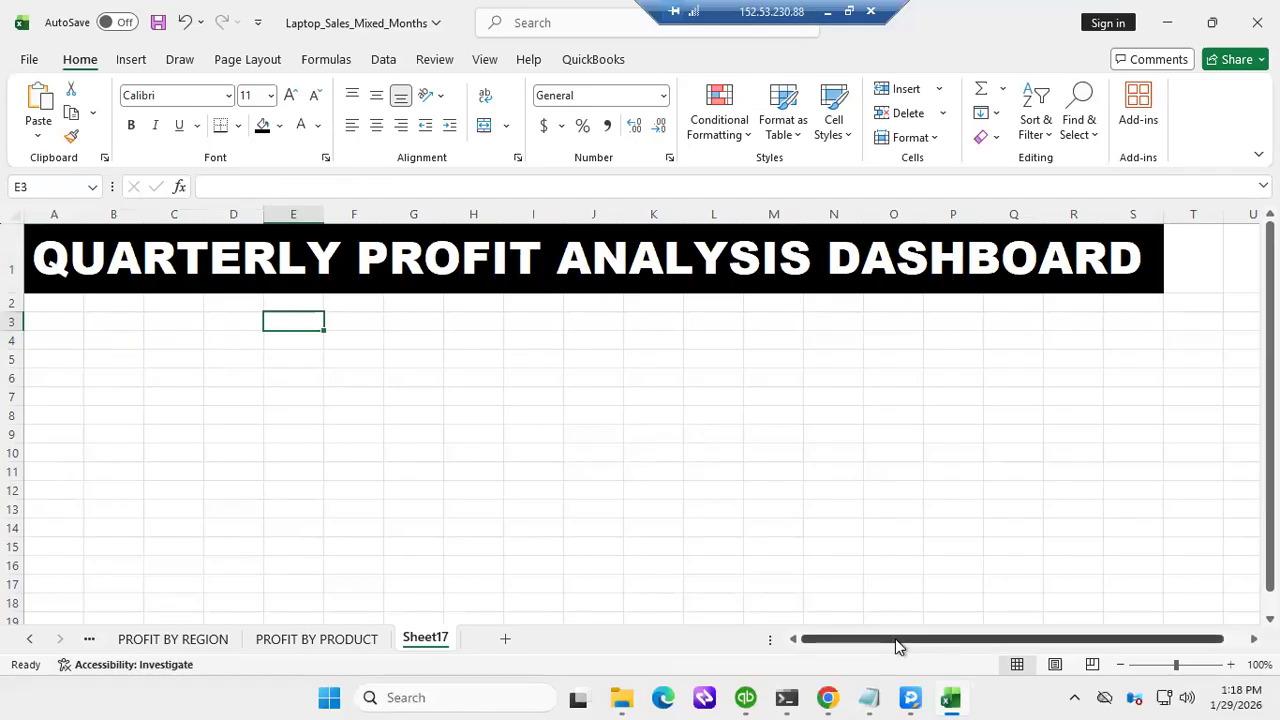
{"action": "key", "text": "ctrl+v"}
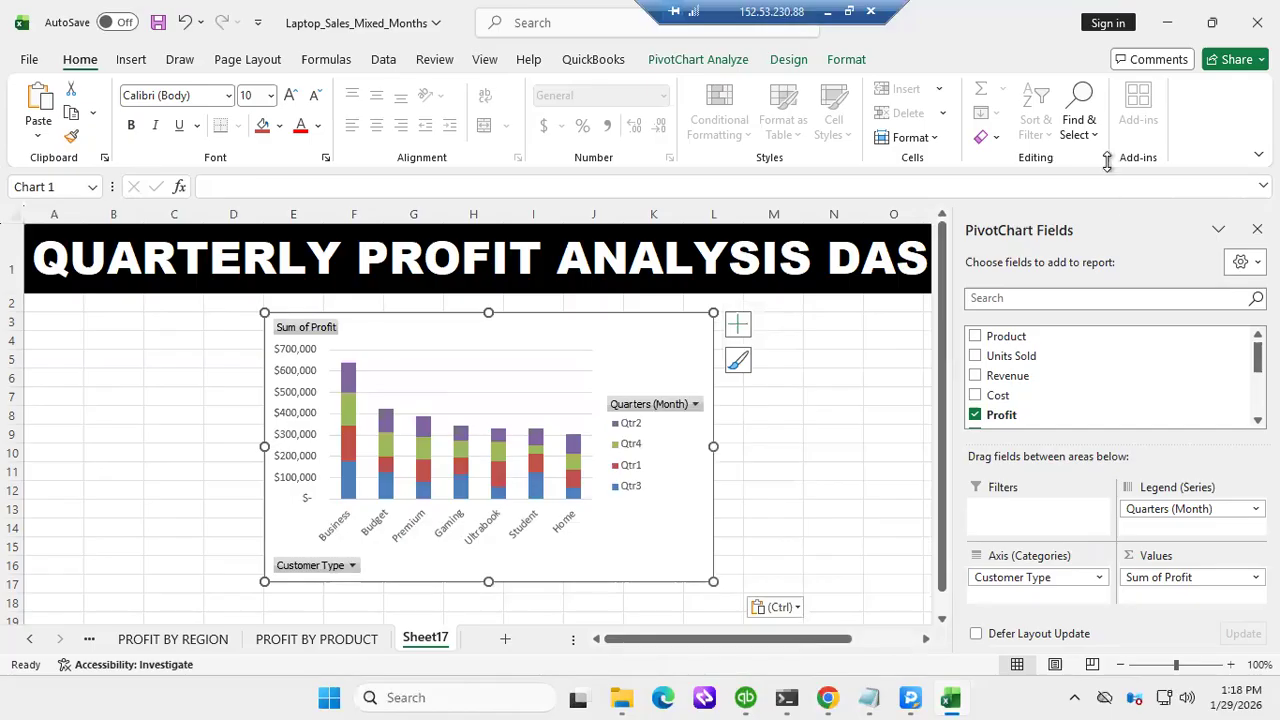
{"action": "left_click", "coordinate": [1257, 229]}
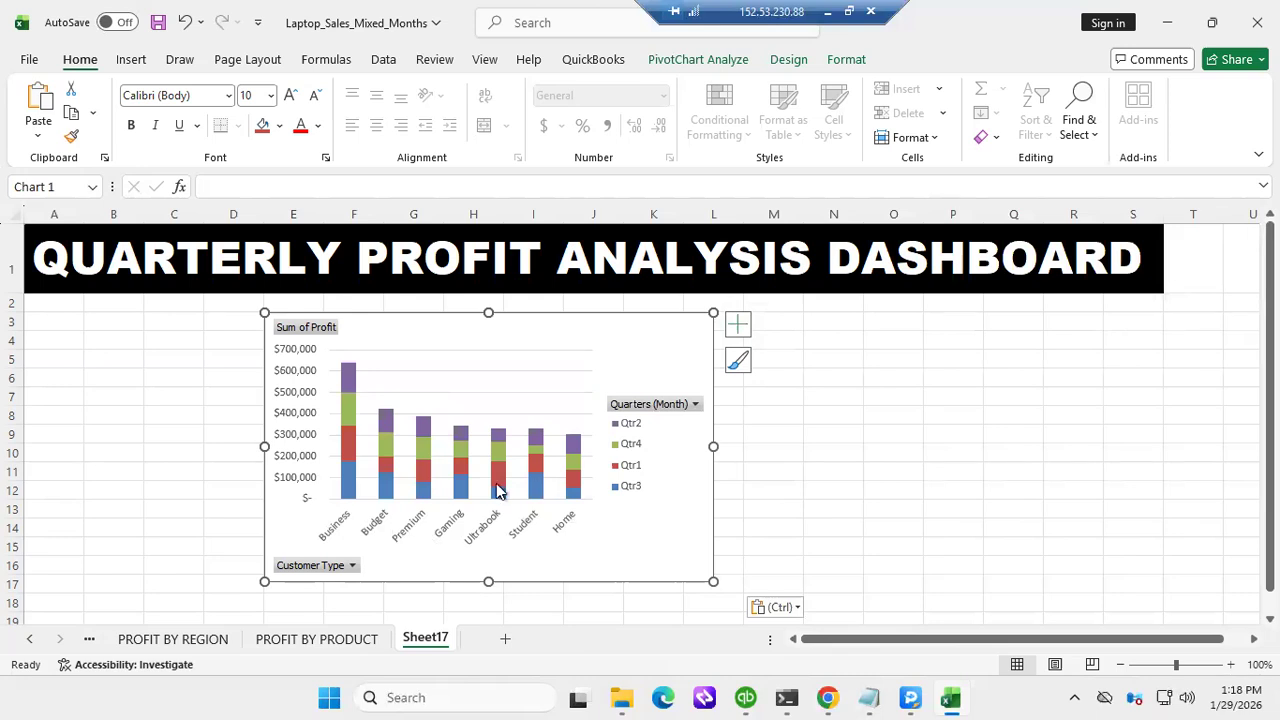
Copy the stacked column chart from the PROFIT BY REGION sheet and paste it at cell M3 of the dashboard sheet
{"action": "mouse_move", "coordinate": [466, 481]}
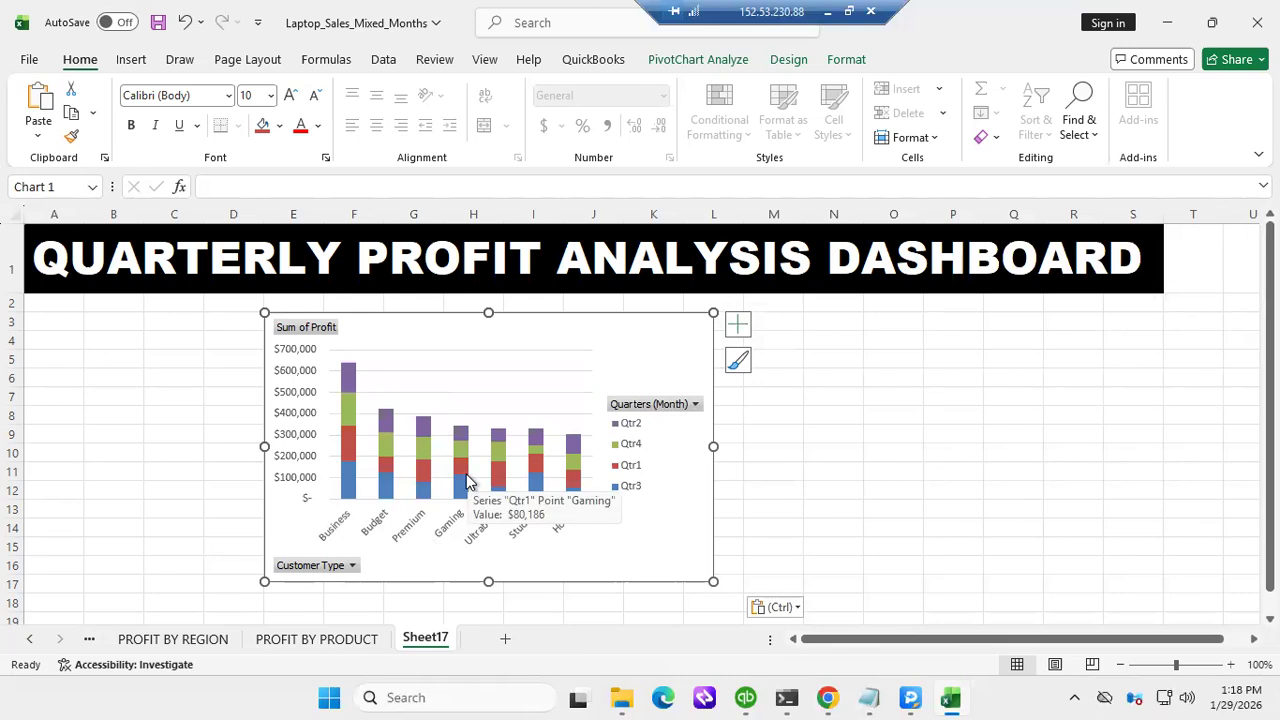
{"action": "left_click", "coordinate": [165, 640]}
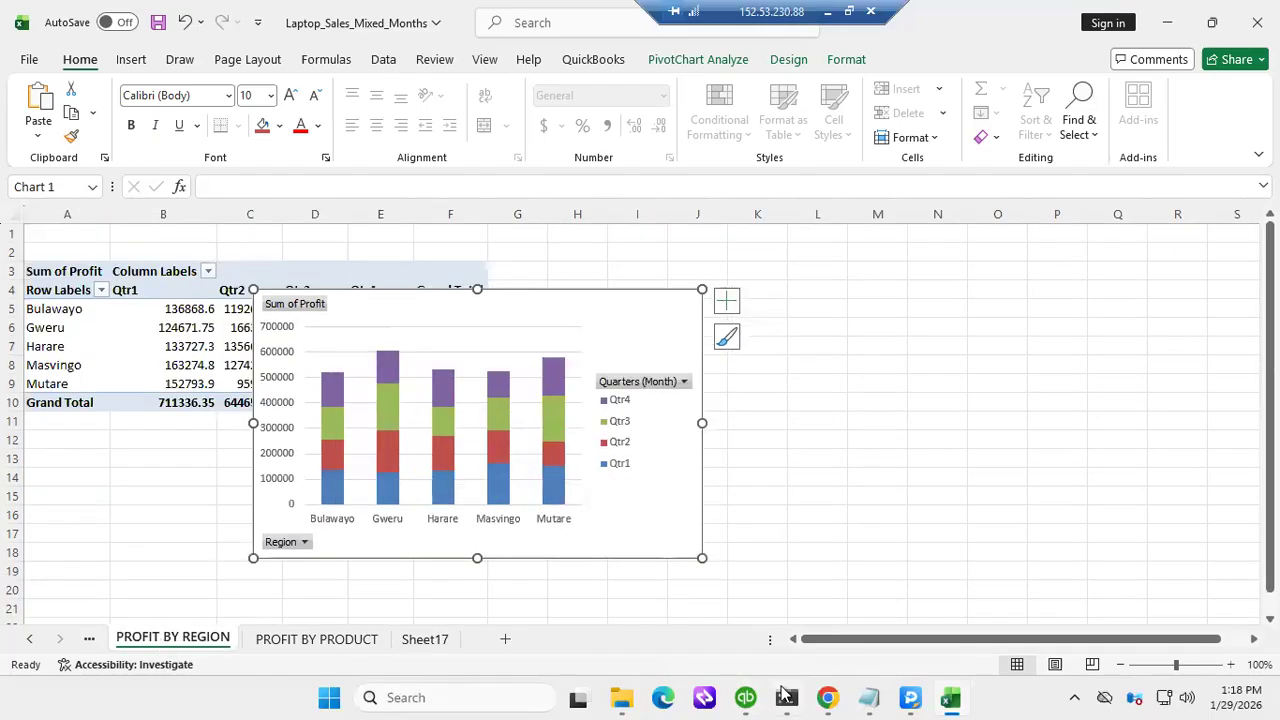
{"action": "mouse_move", "coordinate": [784, 692]}
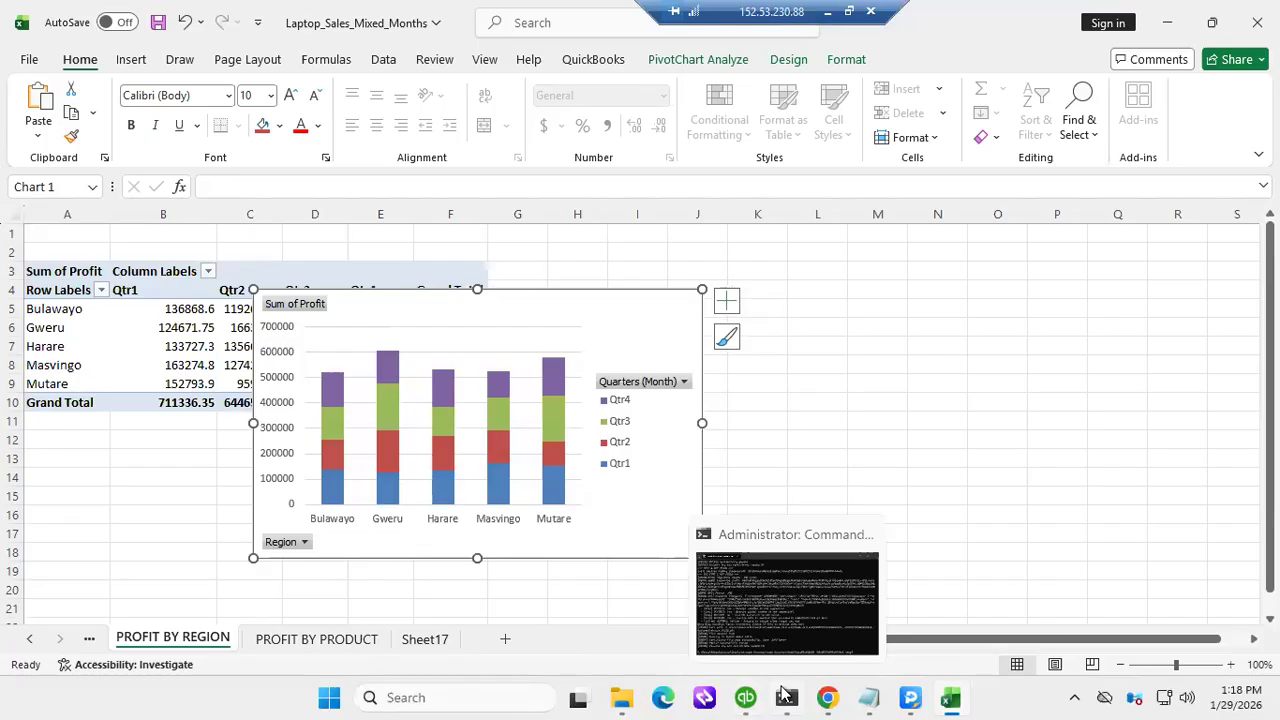
{"action": "left_click", "coordinate": [425, 638]}
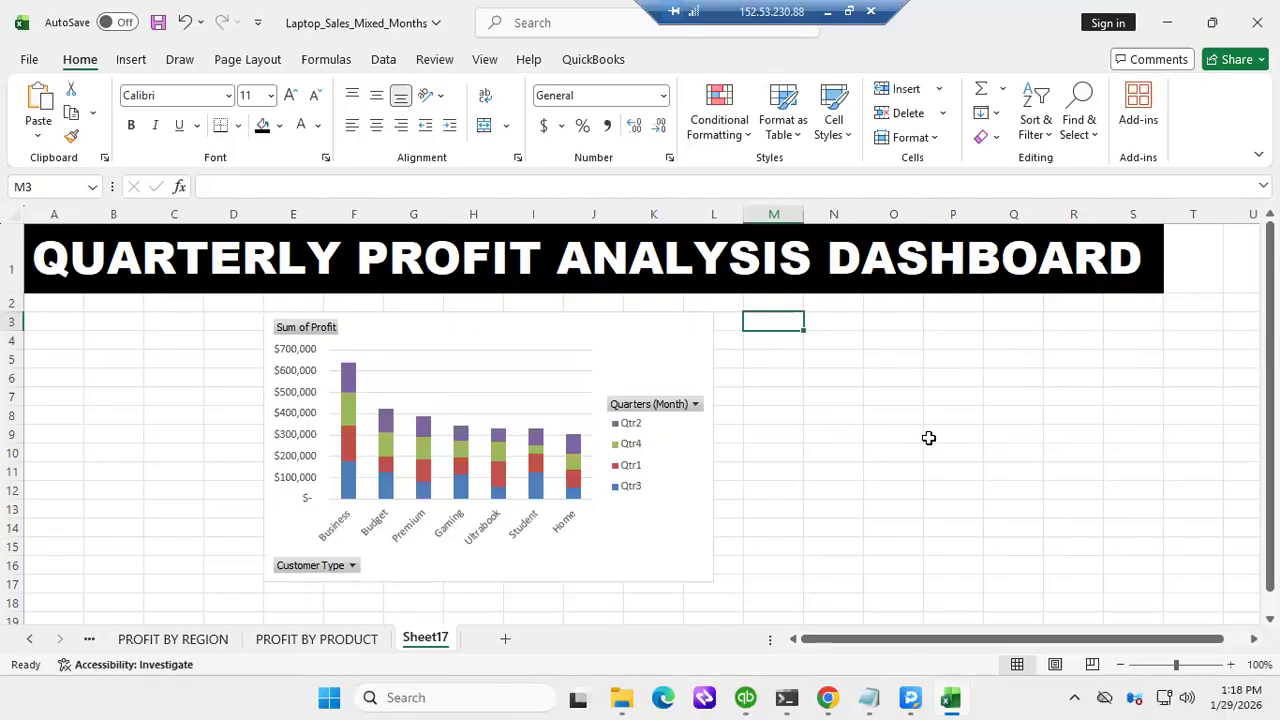
{"action": "key", "text": "ctrl+v"}
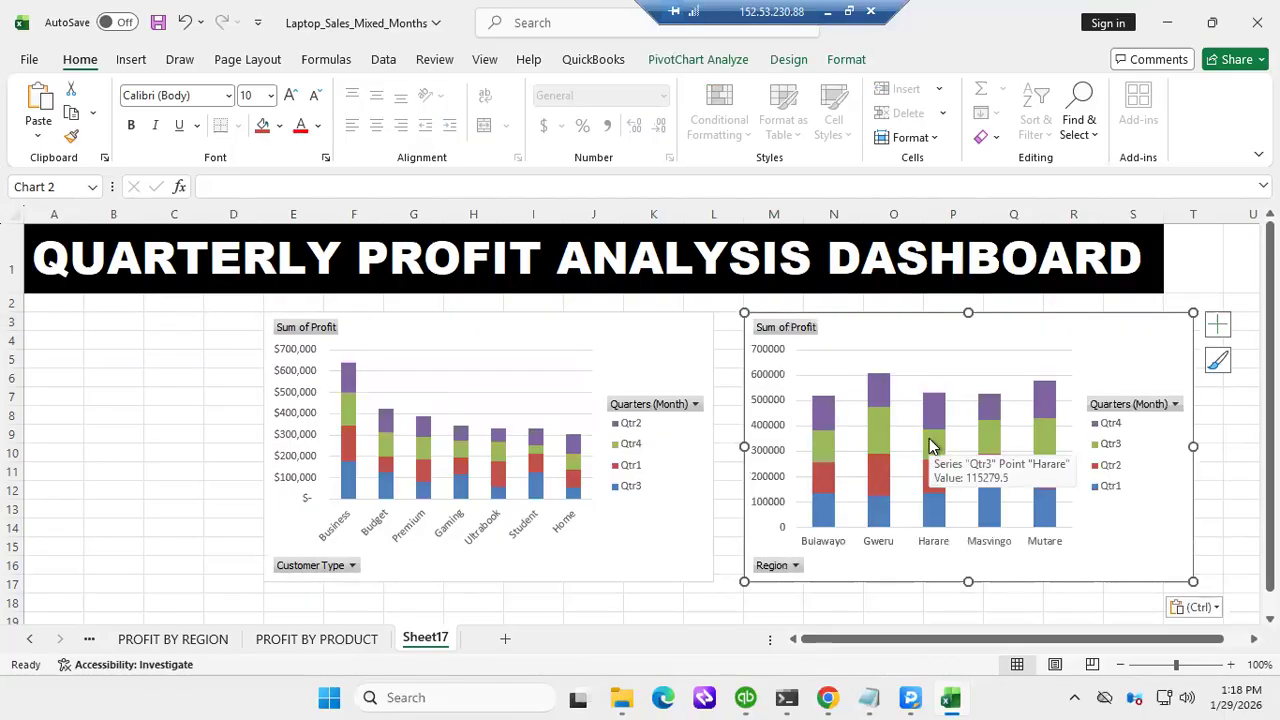
{"action": "mouse_move", "coordinate": [873, 414]}
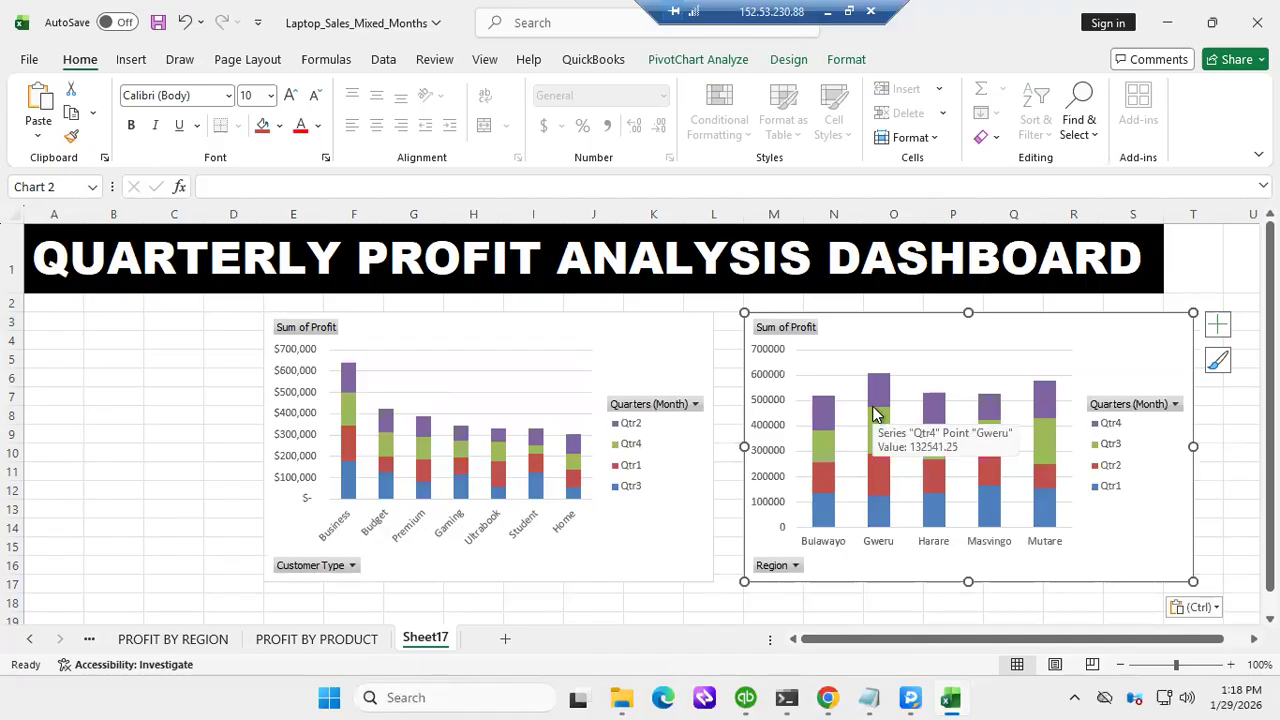
Try to copy the chart from the PROFIT BY PRODUCT sheet to cell M19 of the dashboard sheet
{"action": "scroll", "coordinate": [459, 385], "scroll_direction": "down", "scroll_amount": 2}
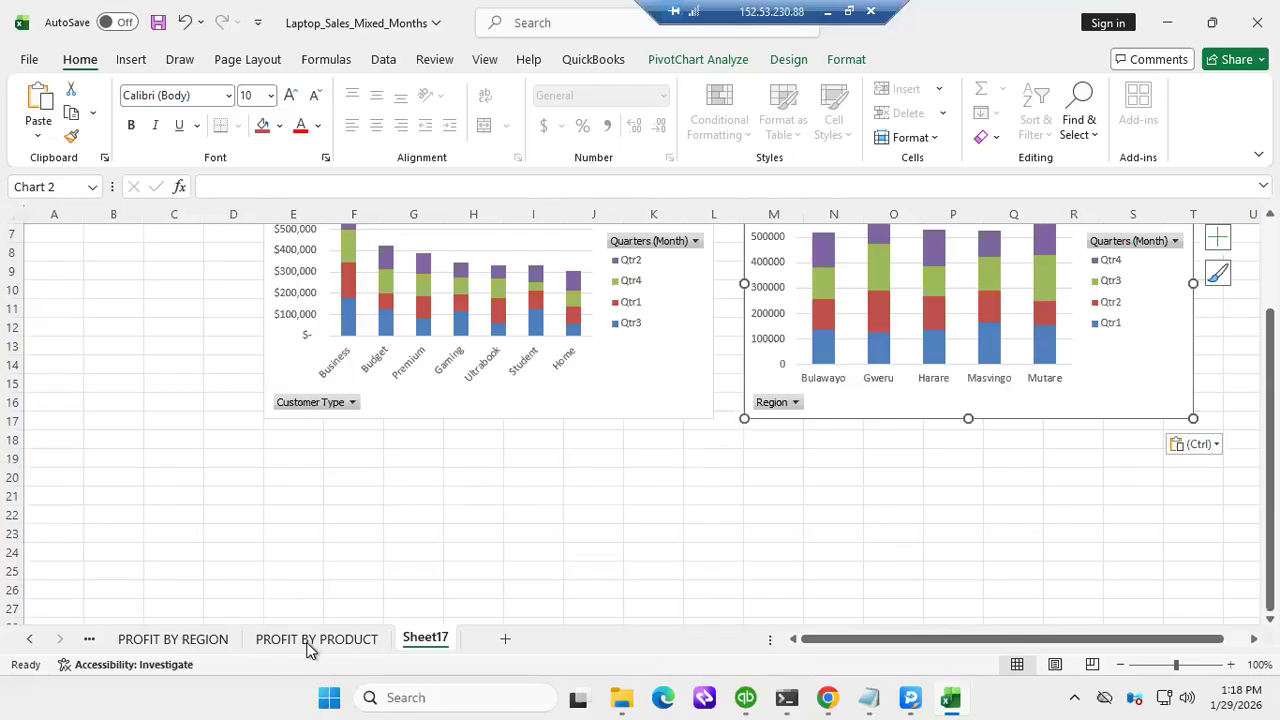
{"action": "left_click", "coordinate": [309, 643]}
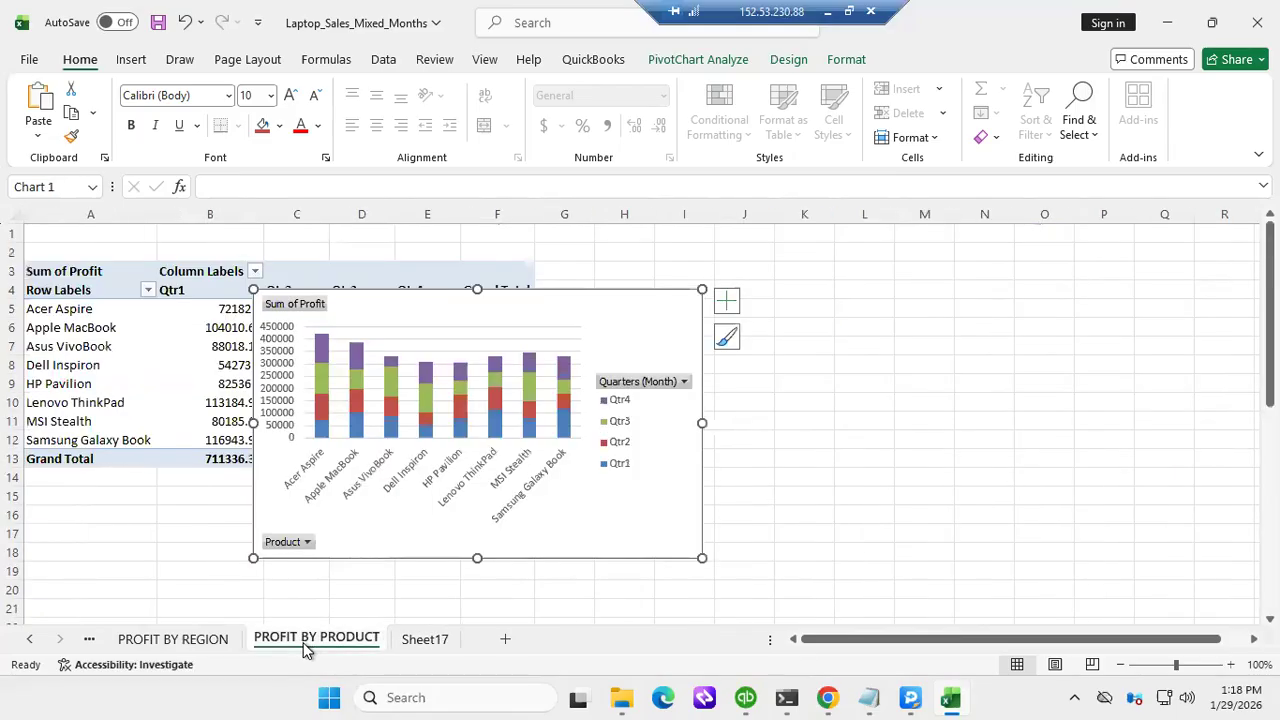
{"action": "mouse_move", "coordinate": [859, 688]}
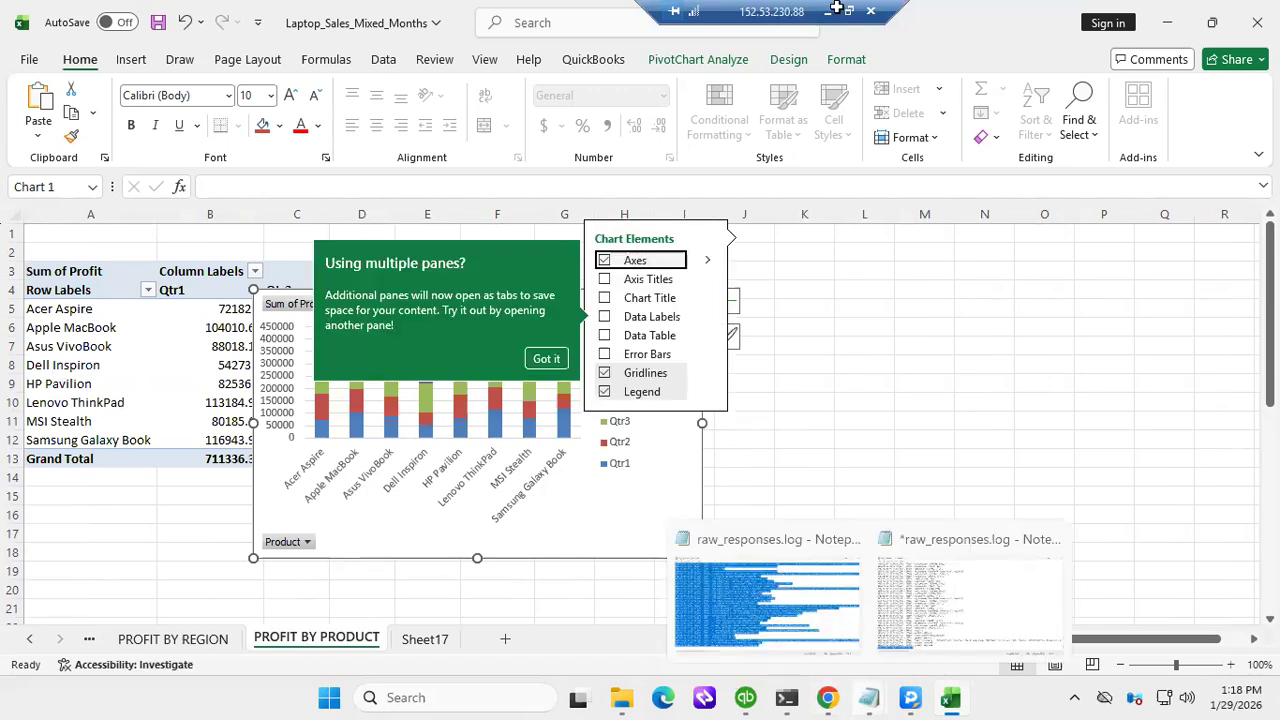
{"action": "left_click", "coordinate": [546, 358]}
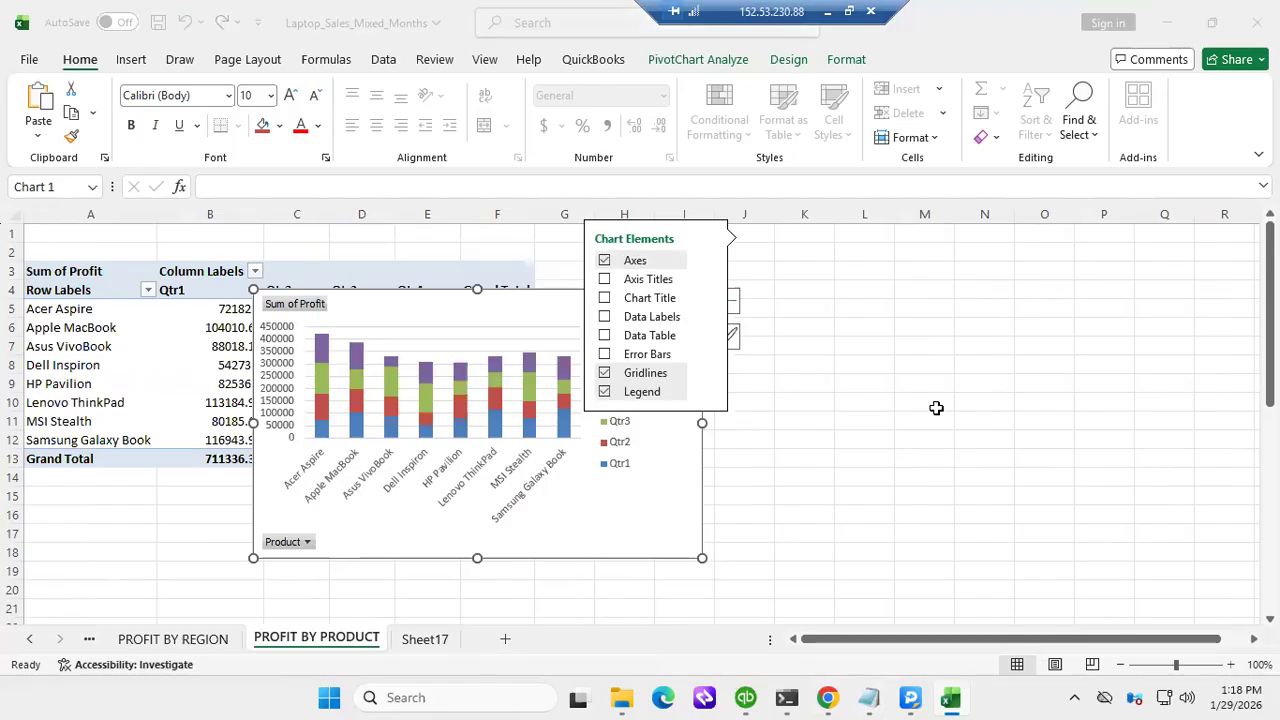
{"action": "left_click", "coordinate": [936, 408]}
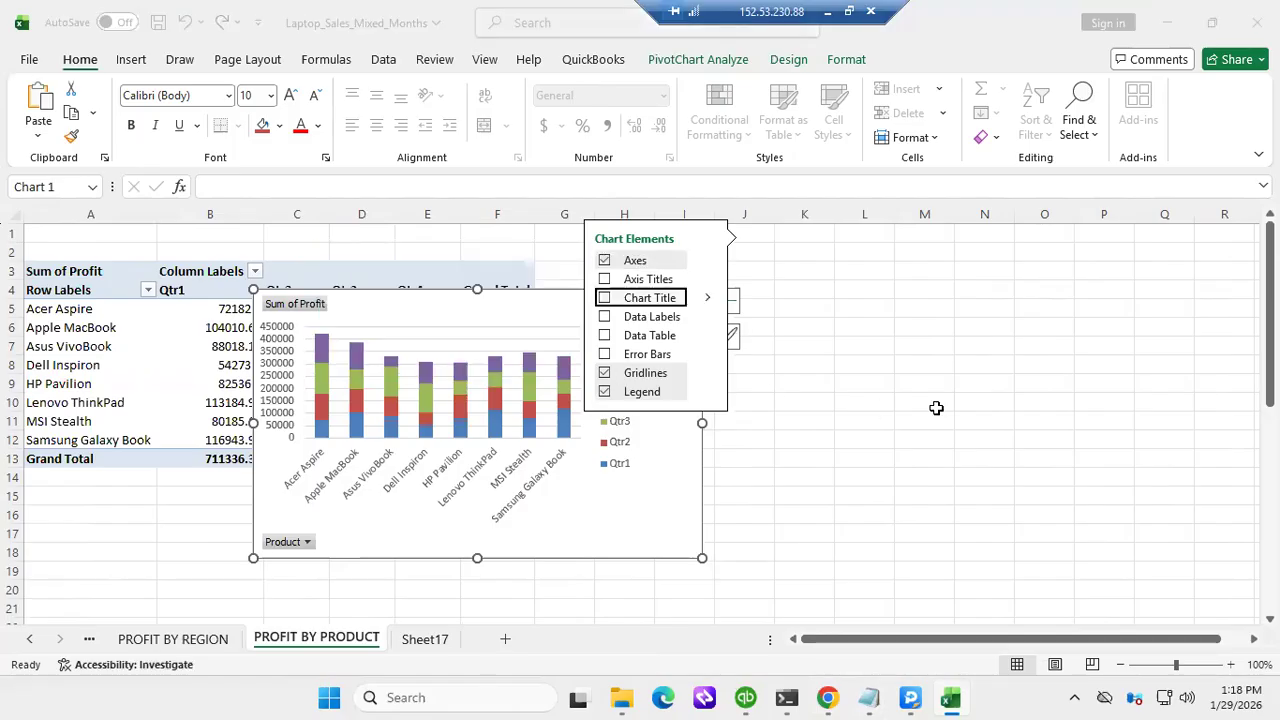
{"action": "left_click", "coordinate": [428, 639]}
{"action": "left_click", "coordinate": [765, 460]}
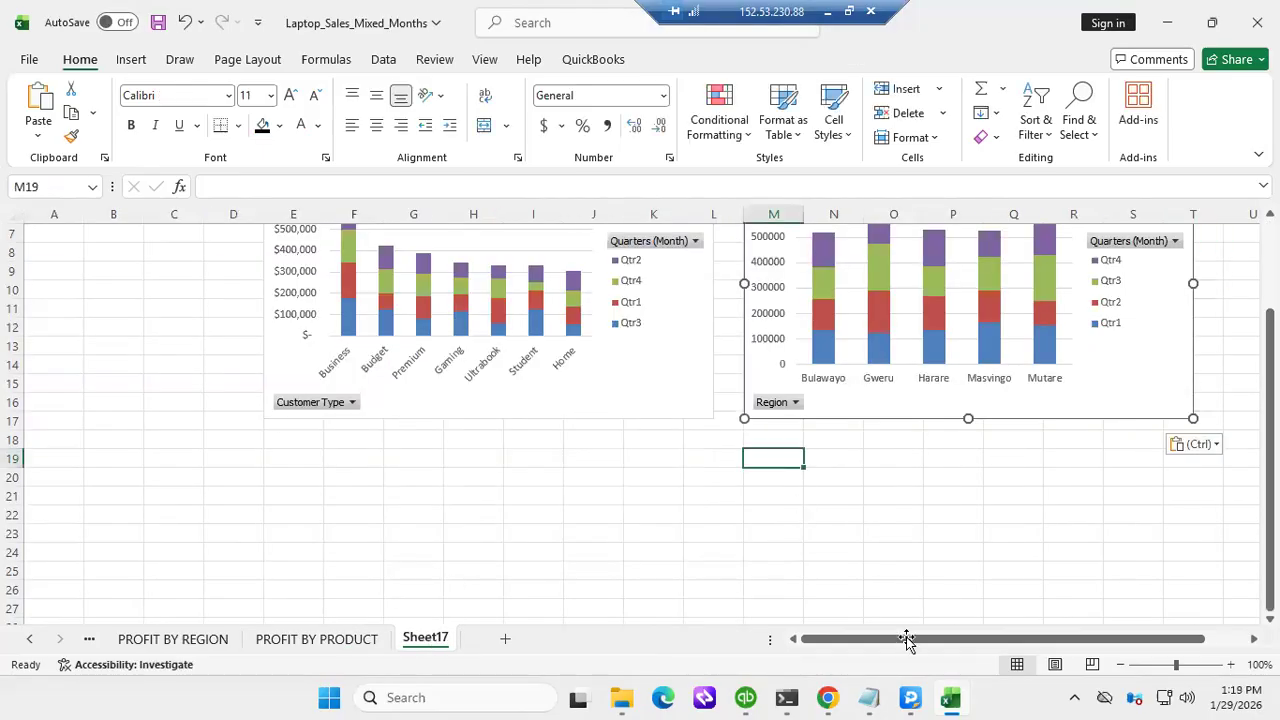
{"action": "key", "text": "ctrl+v"}
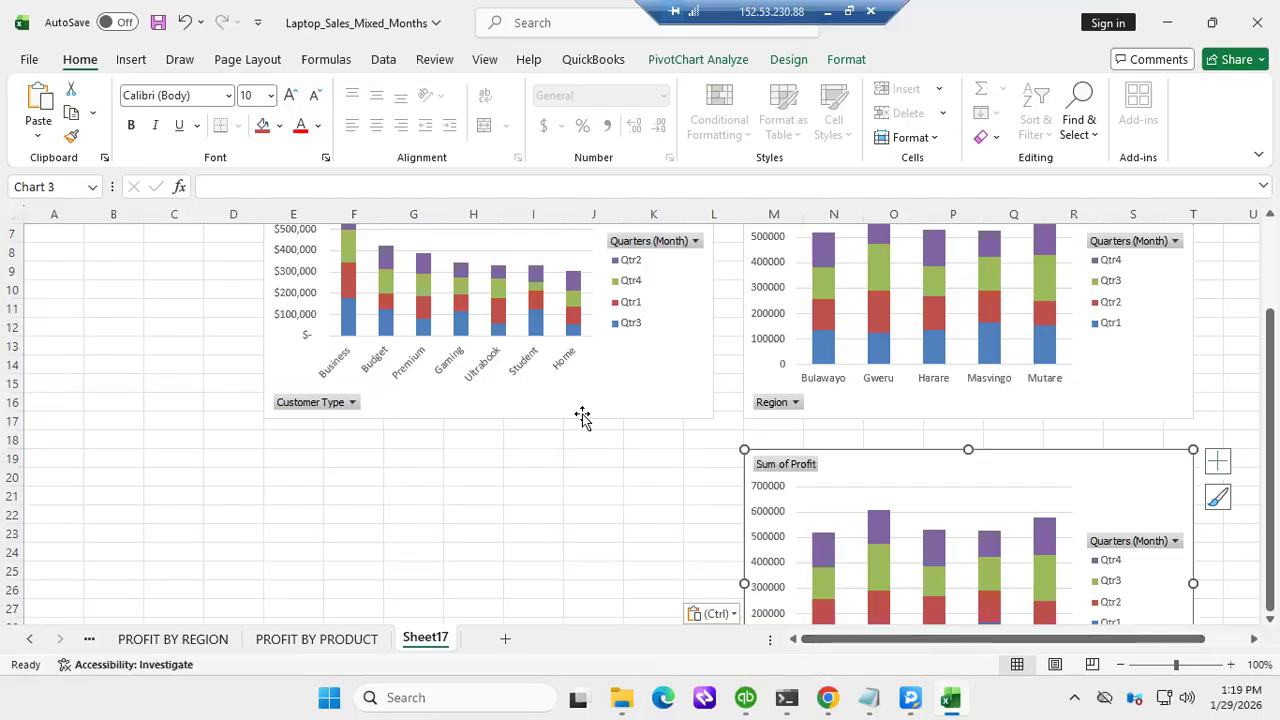
{"action": "scroll", "coordinate": [586, 415], "scroll_direction": "up", "scroll_amount": 2}
{"action": "scroll", "coordinate": [584, 408], "scroll_direction": "down", "scroll_amount": 2}
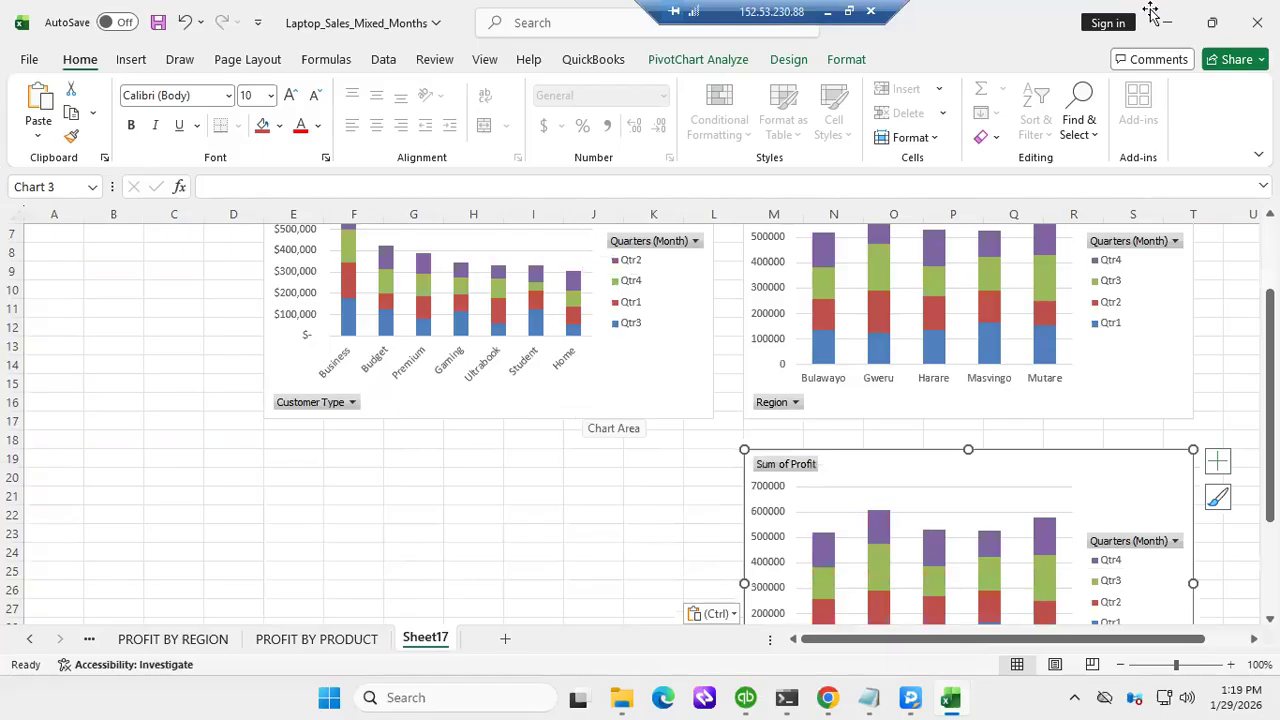
{"action": "scroll", "coordinate": [586, 354], "scroll_direction": "up", "scroll_amount": 2}
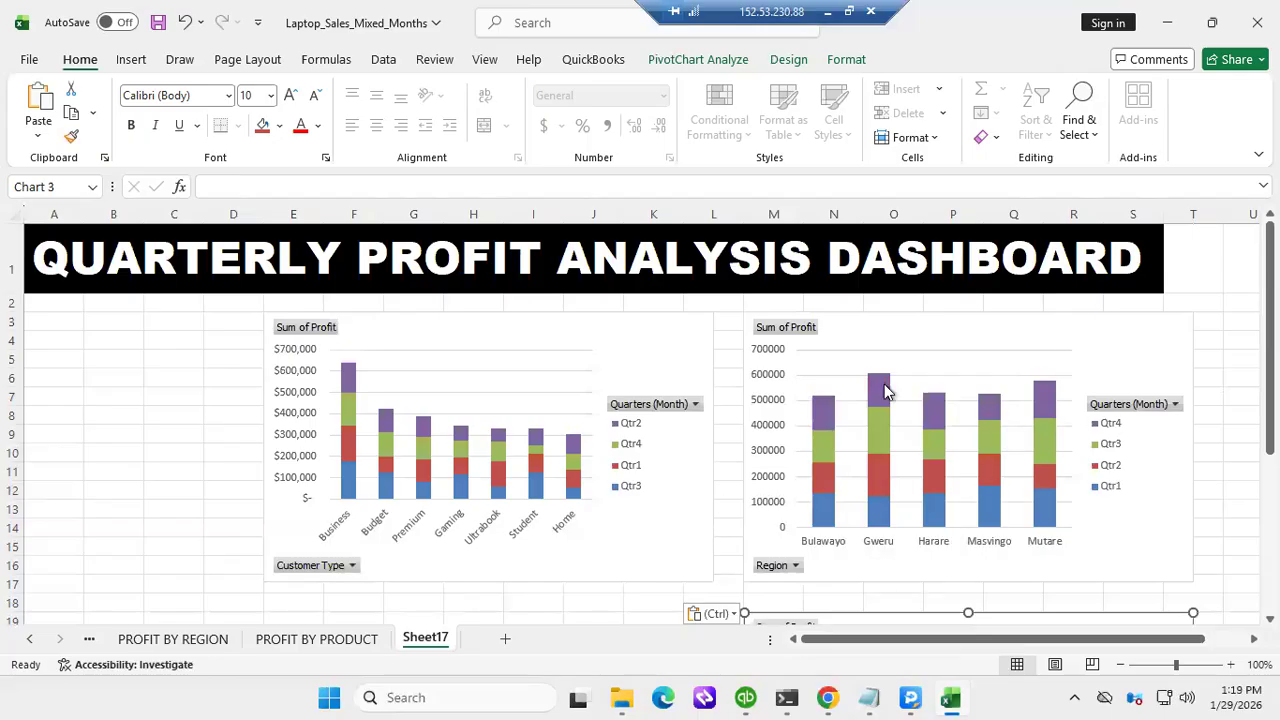
{"action": "left_click", "coordinate": [1176, 404]}
{"action": "left_click", "coordinate": [1176, 404]}
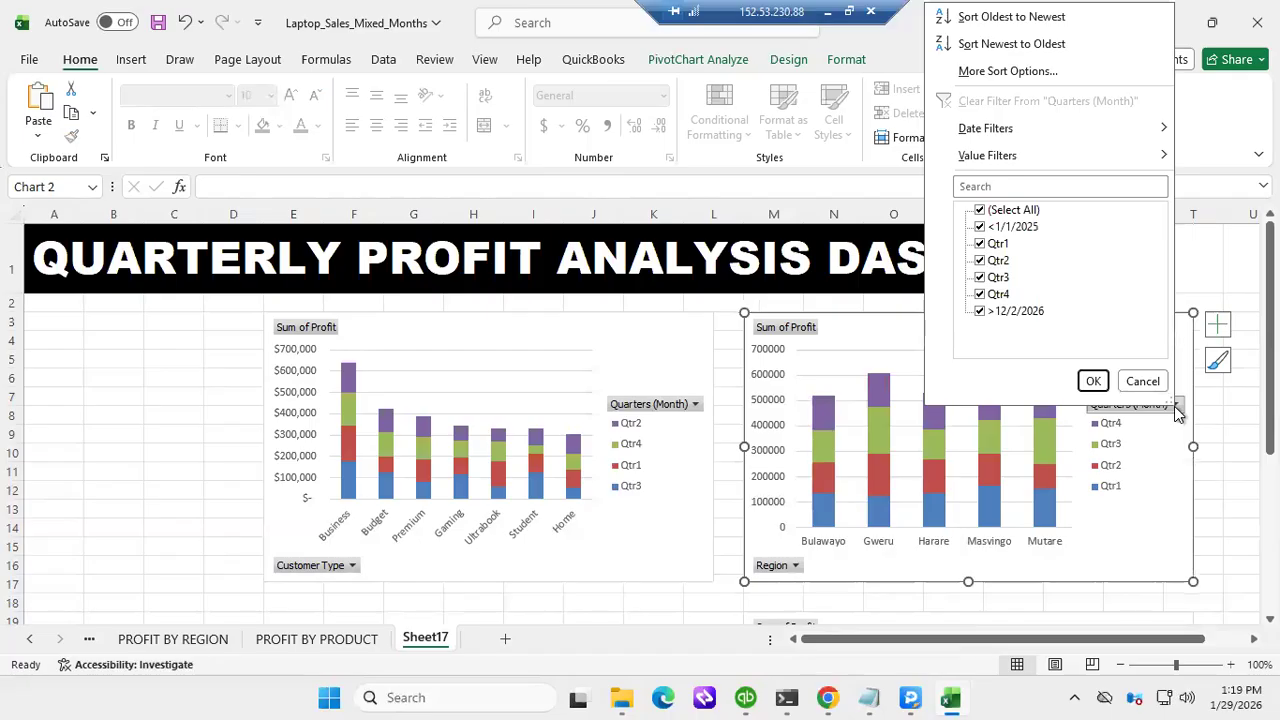
{"action": "left_click", "coordinate": [981, 210]}
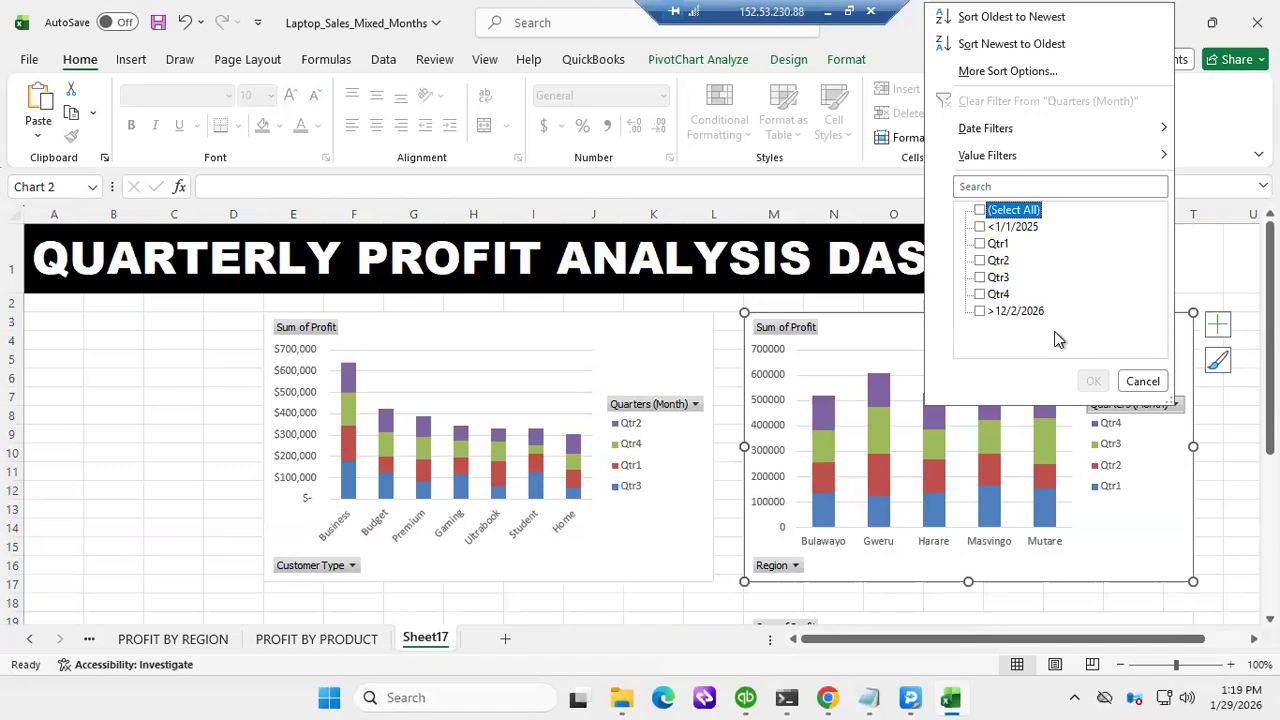
{"action": "left_click", "coordinate": [1140, 381]}
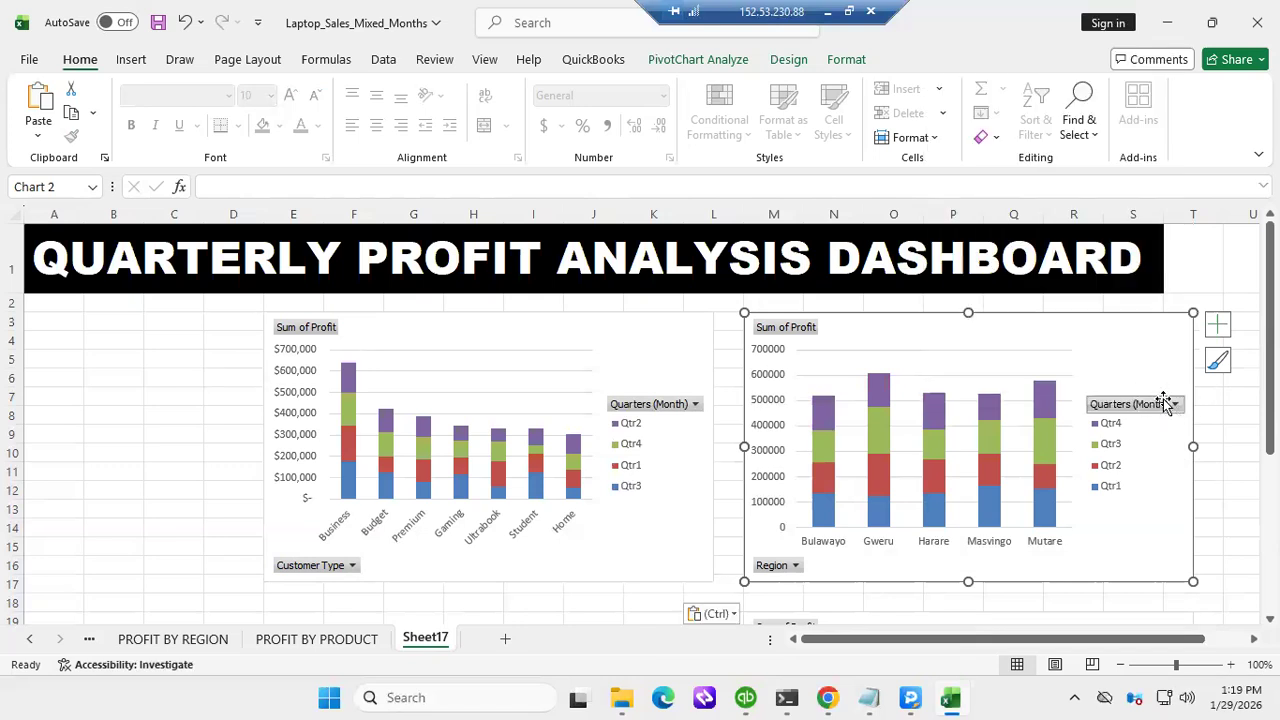
{"action": "left_click", "coordinate": [1175, 405]}
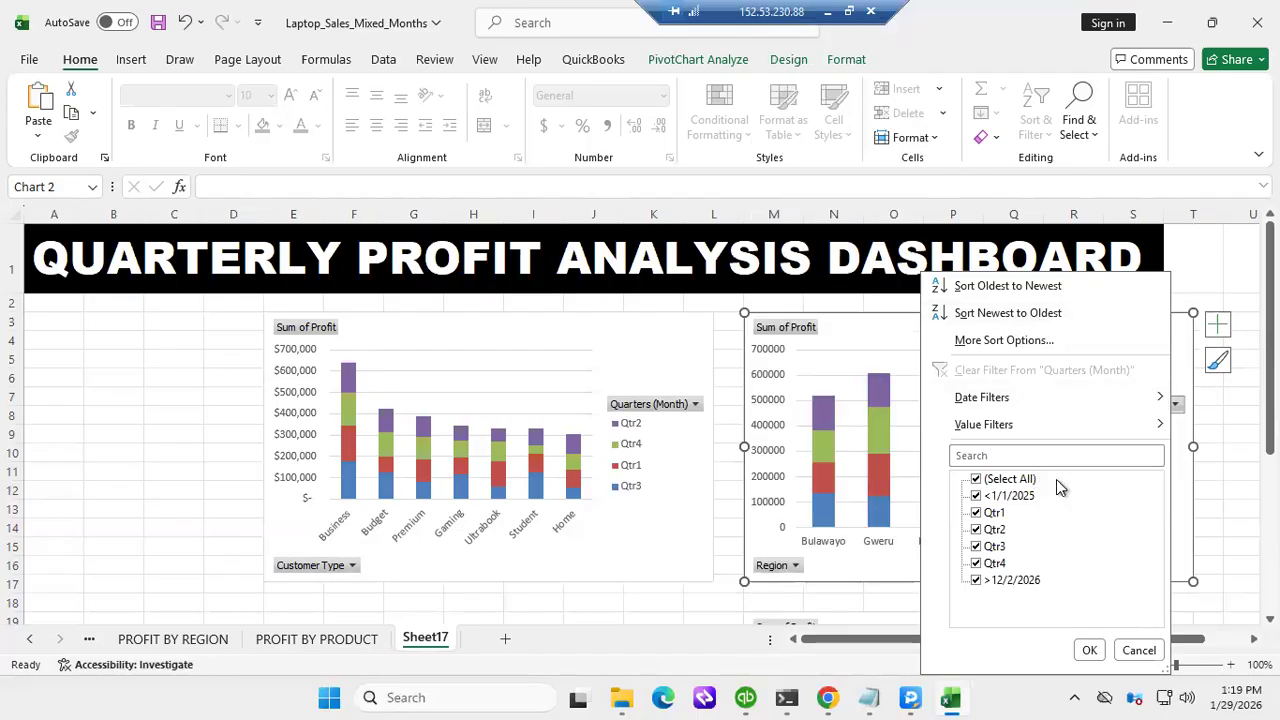
{"action": "left_click", "coordinate": [1088, 651]}
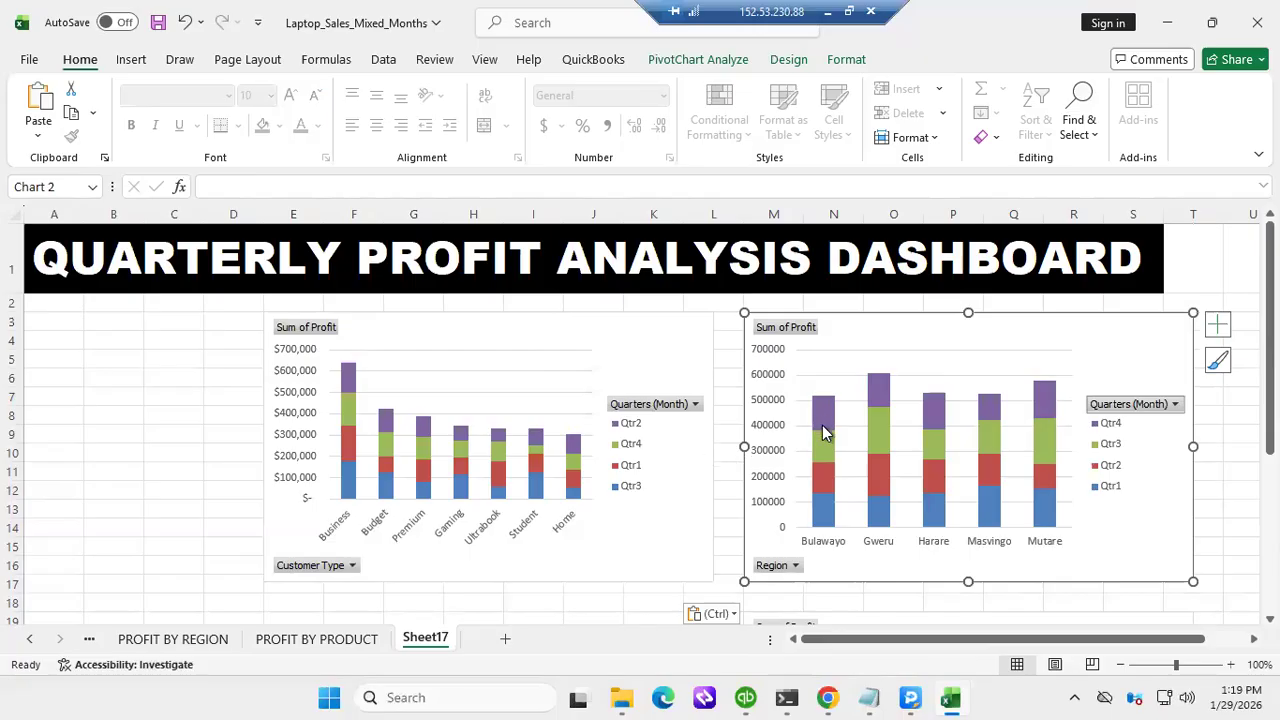
Add a chart title above the plot in the dashboard's customer type profit chart
{"action": "scroll", "coordinate": [815, 430], "scroll_direction": "down", "scroll_amount": 2}
{"action": "scroll", "coordinate": [795, 430], "scroll_direction": "up", "scroll_amount": 2}
{"action": "left_click", "coordinate": [484, 352]}
{"action": "left_click", "coordinate": [475, 323]}
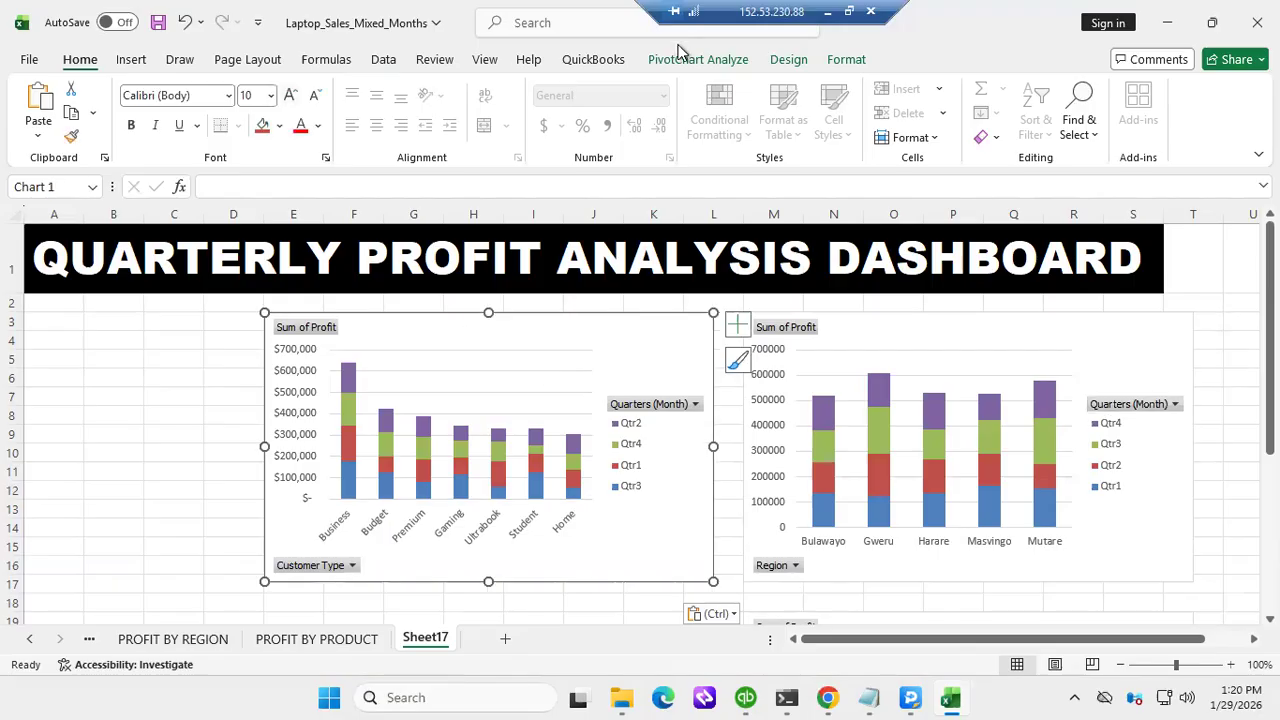
{"action": "left_click", "coordinate": [776, 62]}
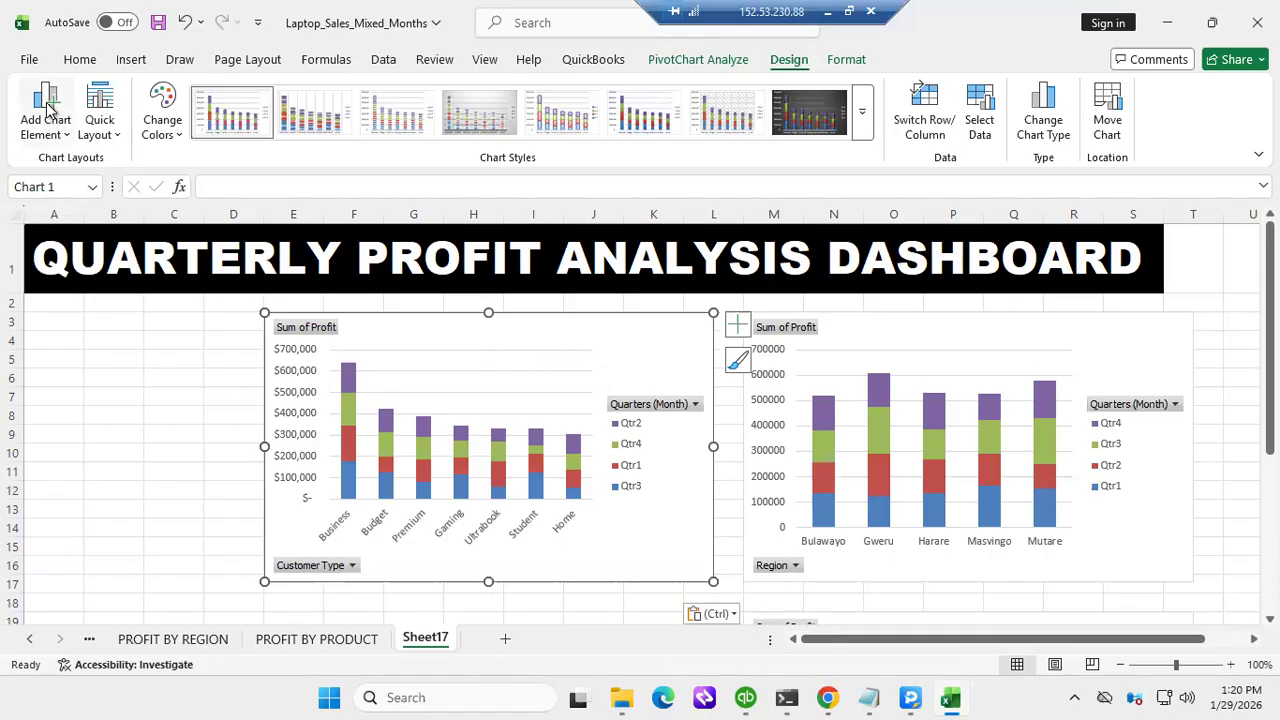
{"action": "left_click", "coordinate": [57, 136]}
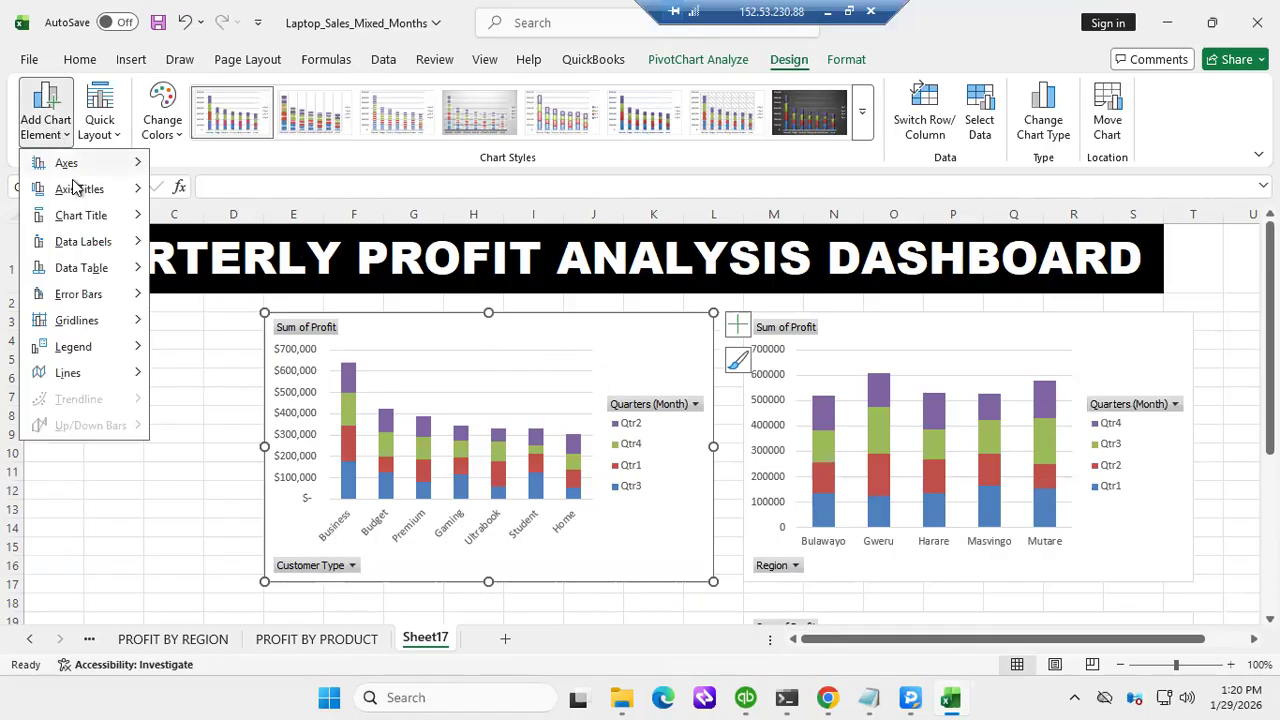
{"action": "mouse_move", "coordinate": [77, 189]}
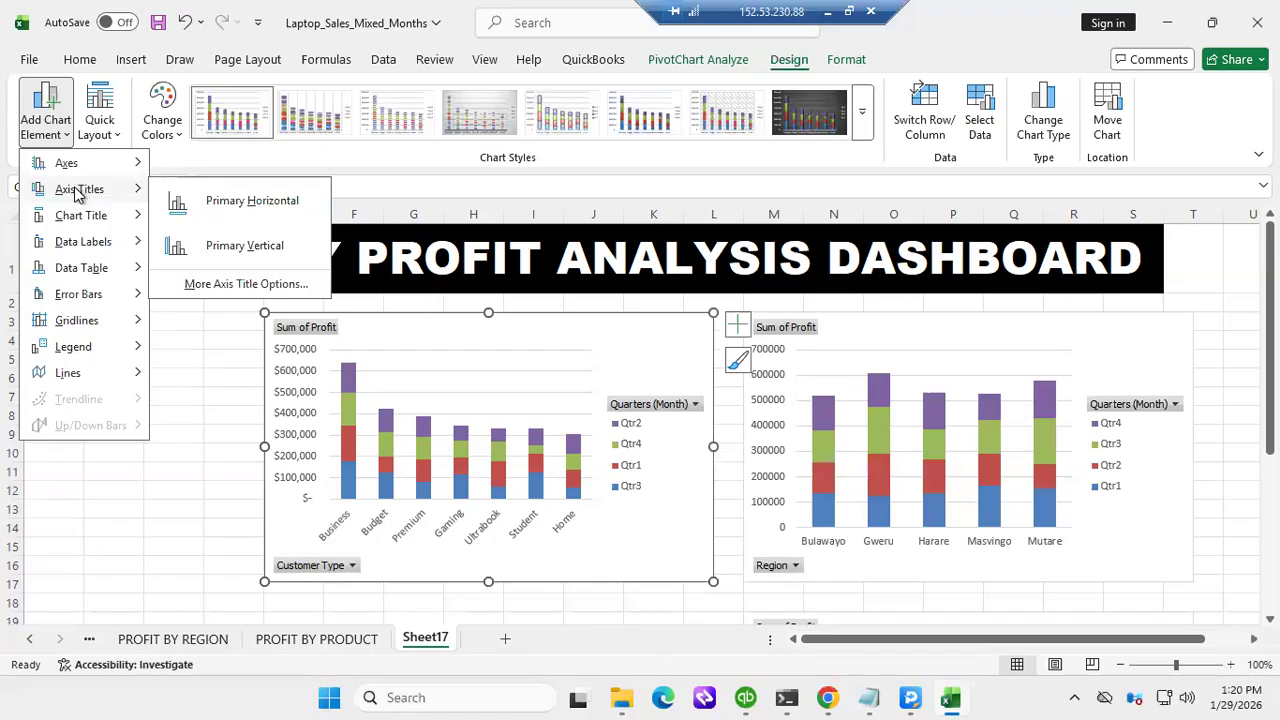
{"action": "mouse_move", "coordinate": [84, 216]}
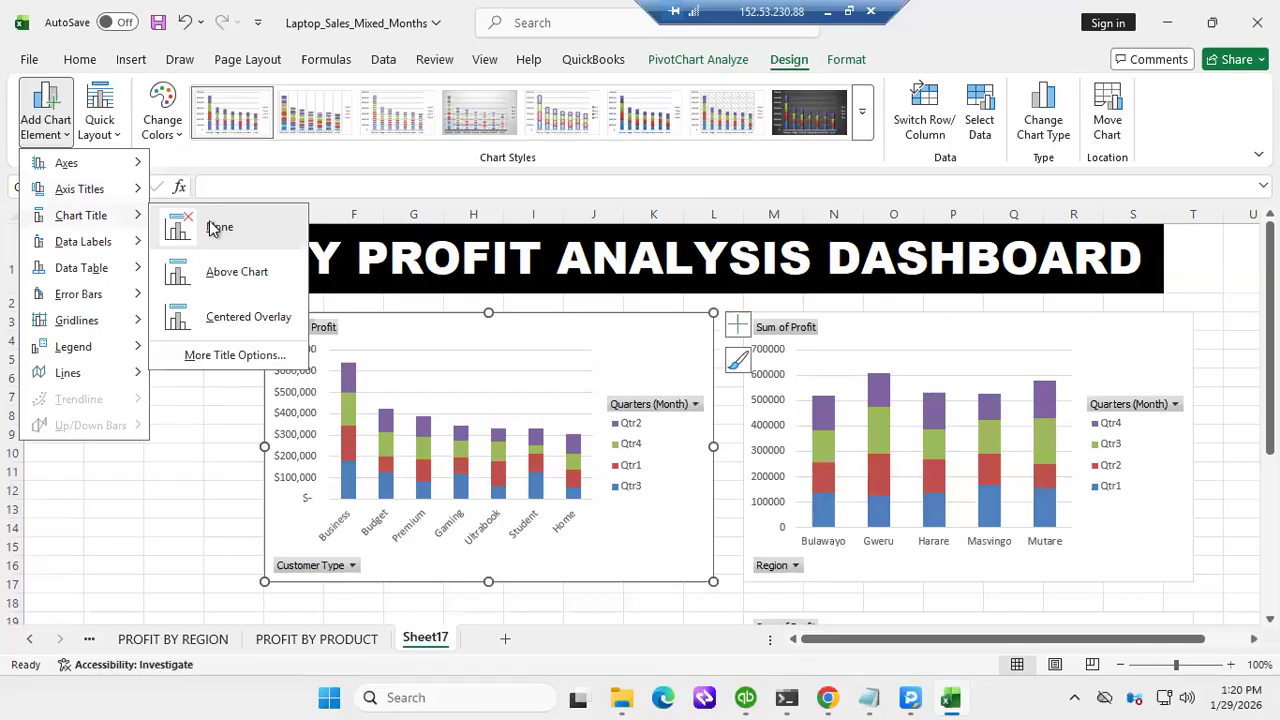
{"action": "left_click", "coordinate": [222, 271]}
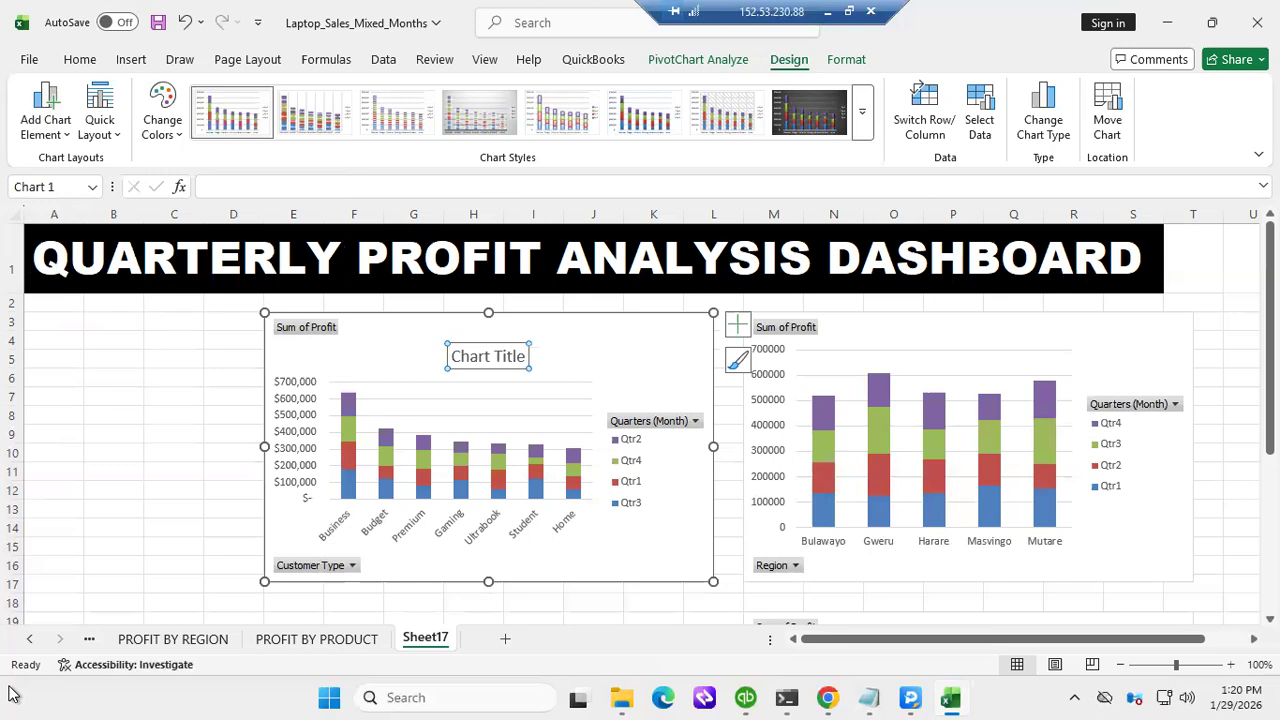
Set the customer type chart's title to "QUARTERLY PROFIT ANALYSIS BY CUSTOMER TYPE"
{"action": "type", "text": "QU"}
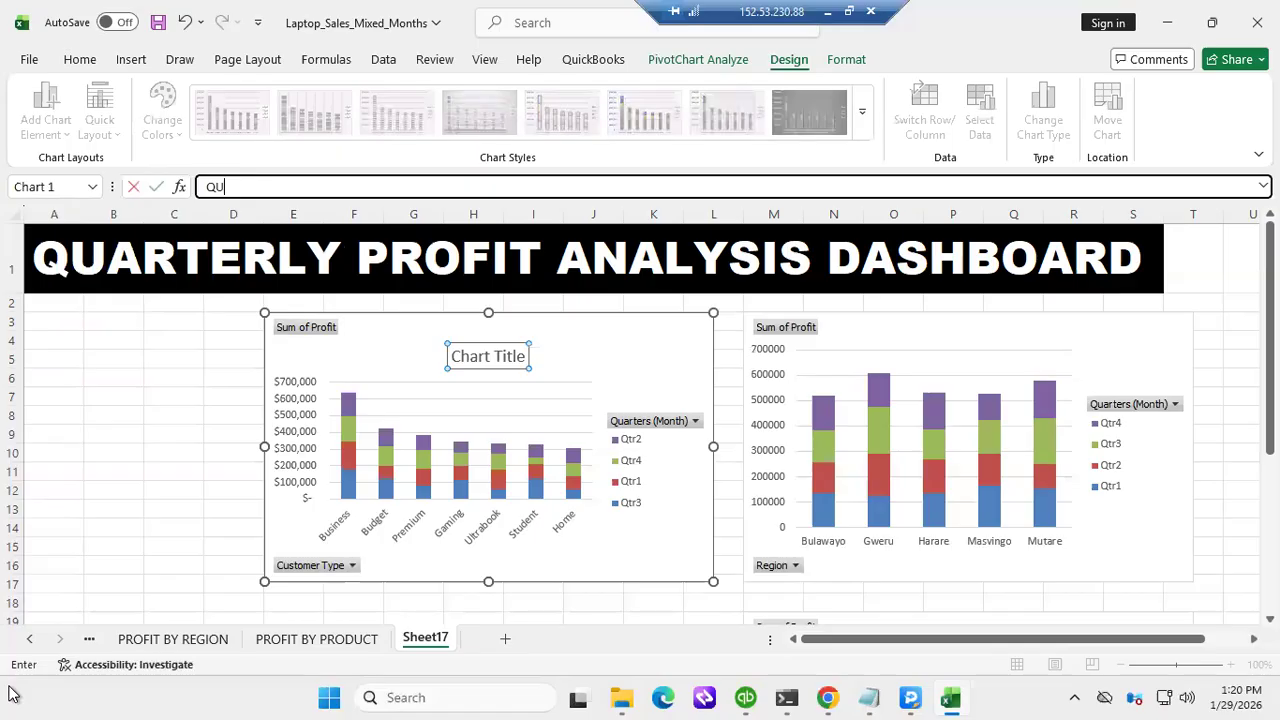
{"action": "double_click", "coordinate": [516, 354]}
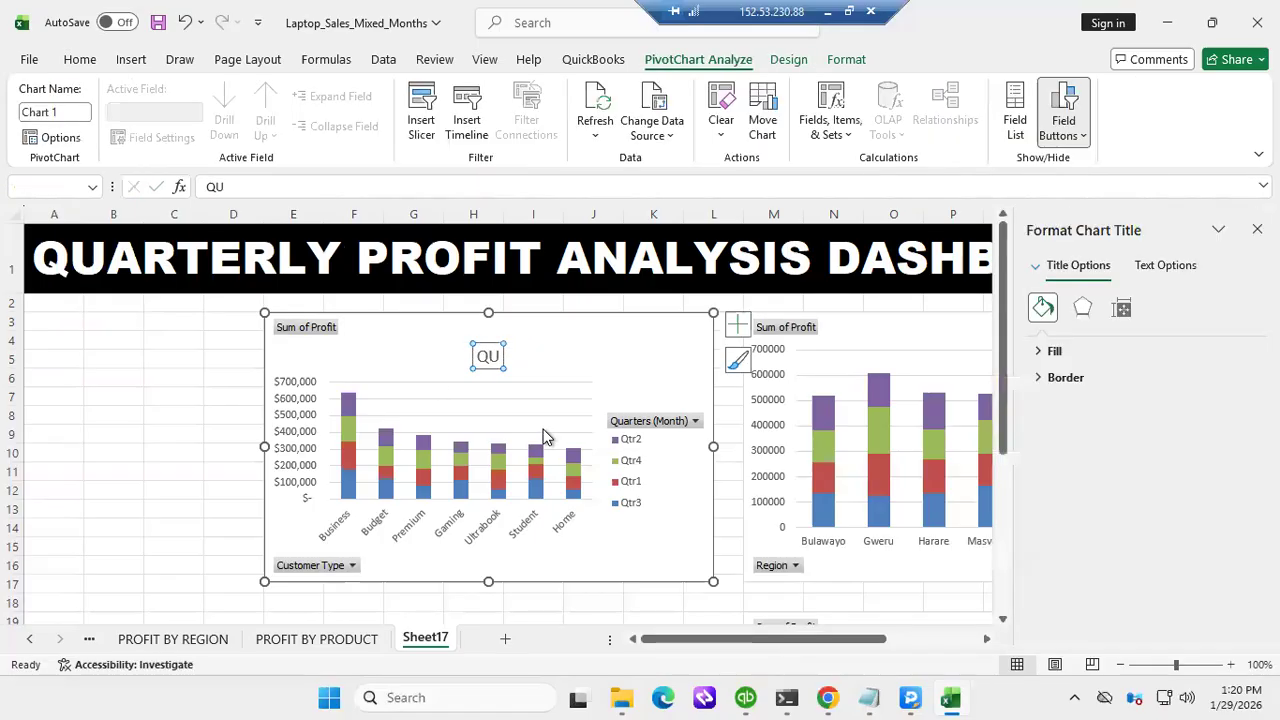
{"action": "left_click", "coordinate": [495, 356]}
{"action": "left_click", "coordinate": [501, 356]}
{"action": "type", "text": "ARTERLY P"}
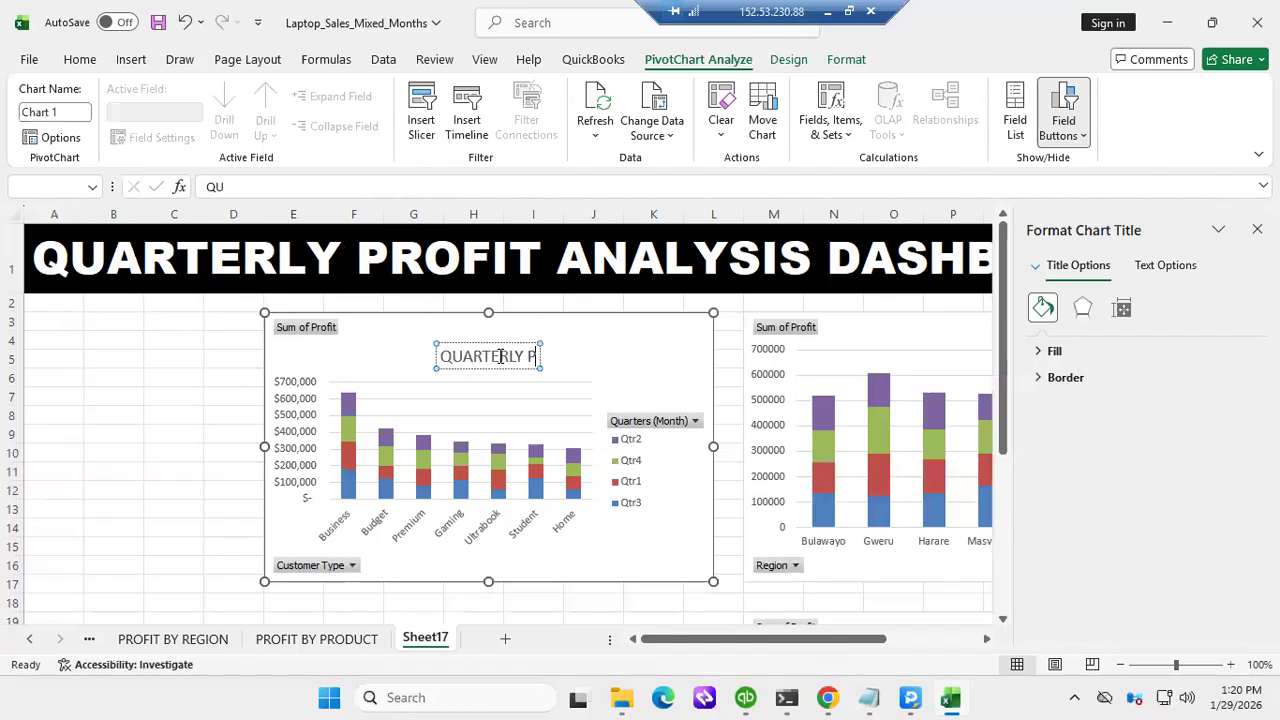
{"action": "type", "text": "ROFIT"}
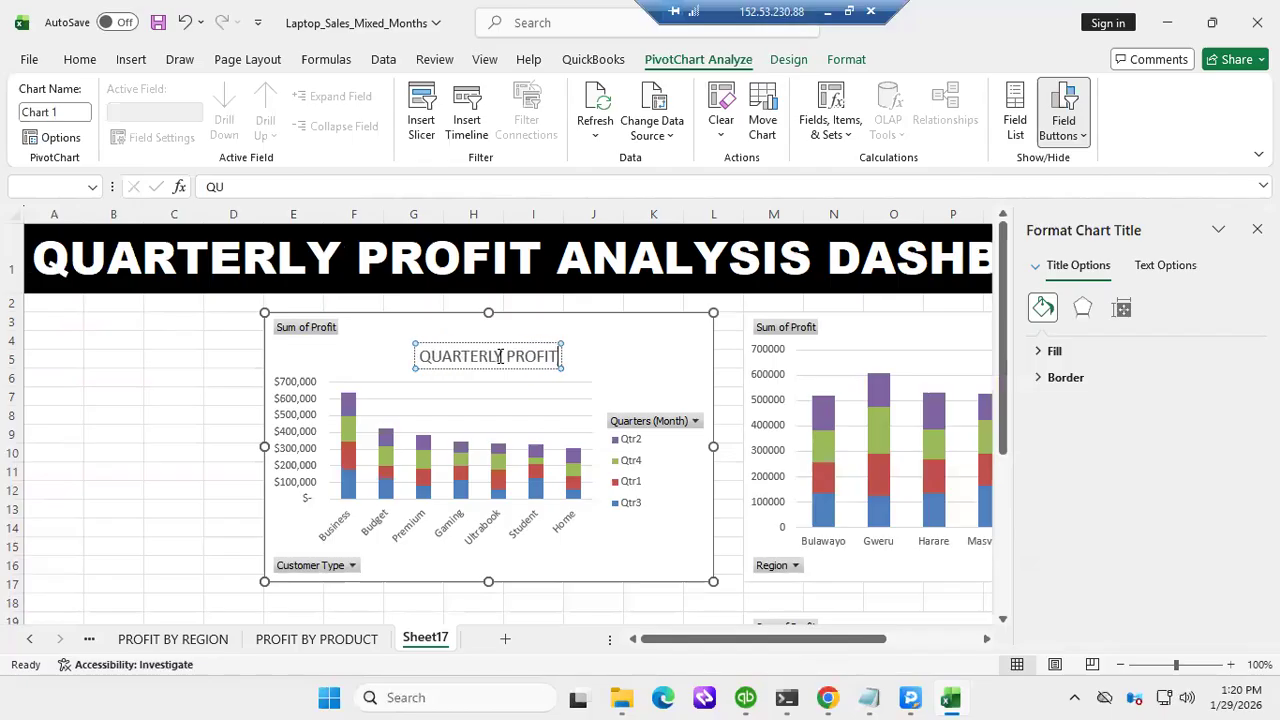
{"action": "type", "text": " ANALYSIS"}
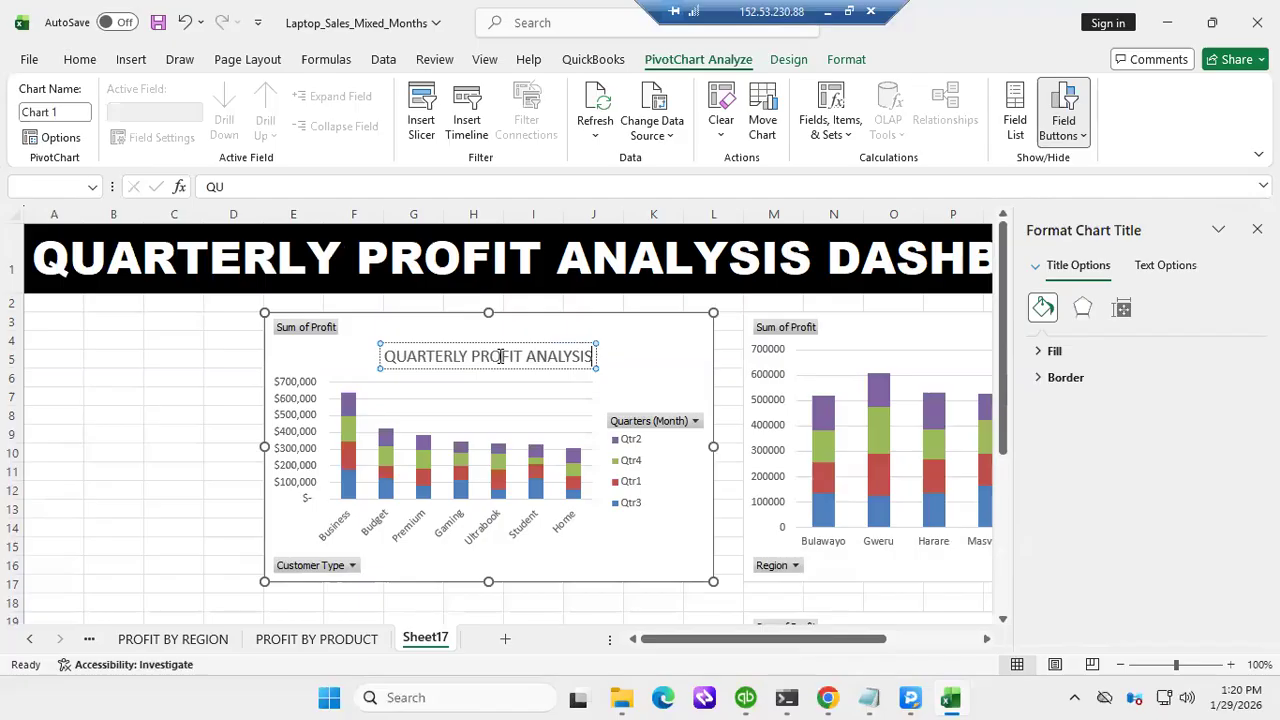
{"action": "type", "text": " BY"}
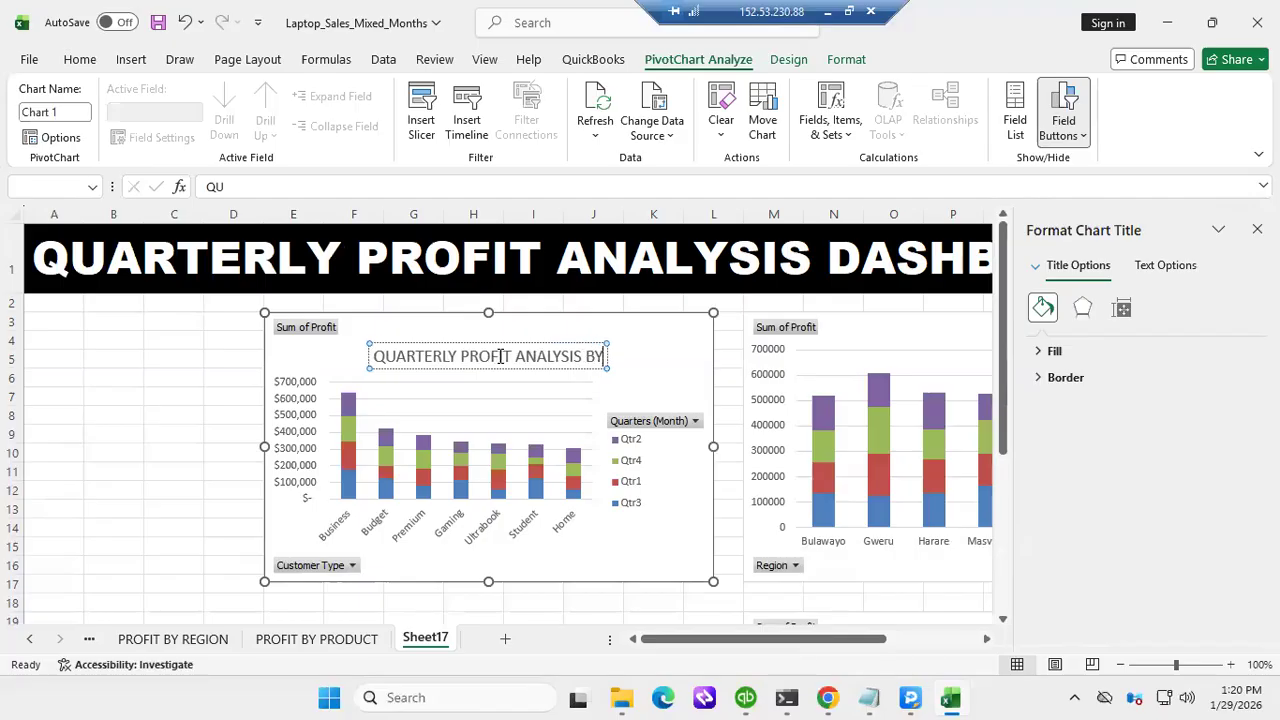
{"action": "type", "text": " CUS"}
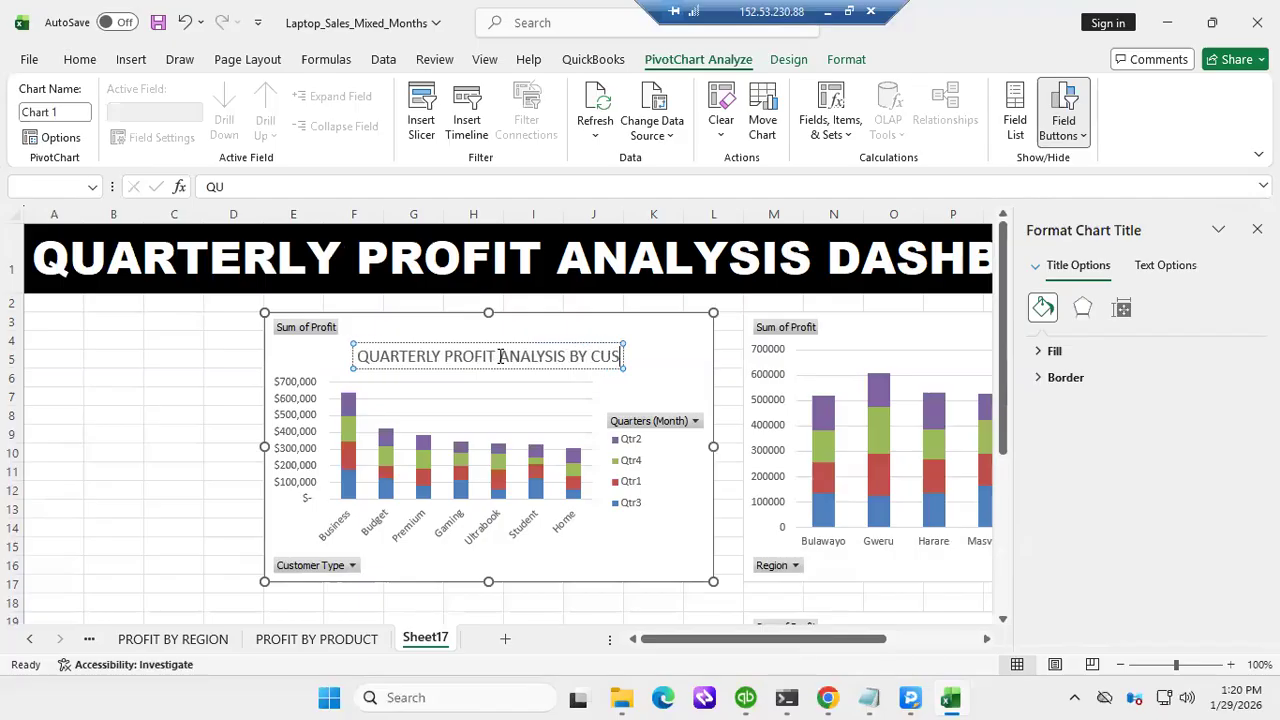
{"action": "type", "text": "TOMER"}
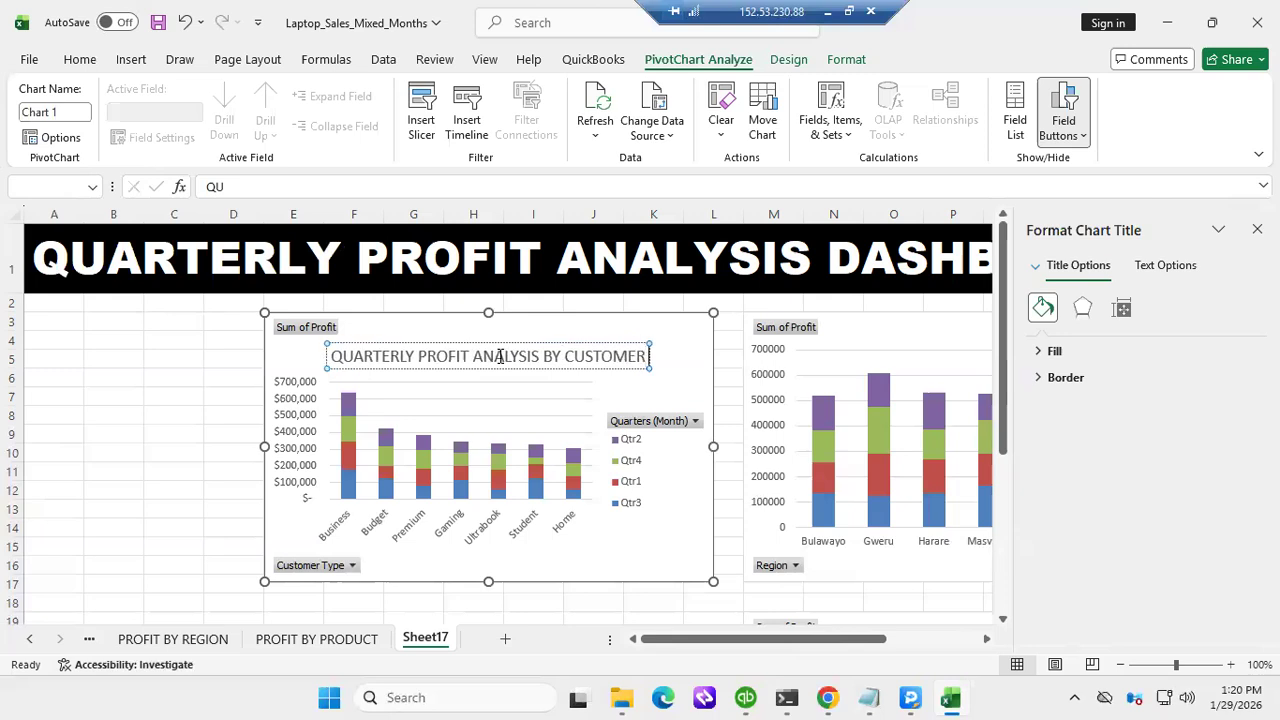
{"action": "type", "text": " TYPE"}
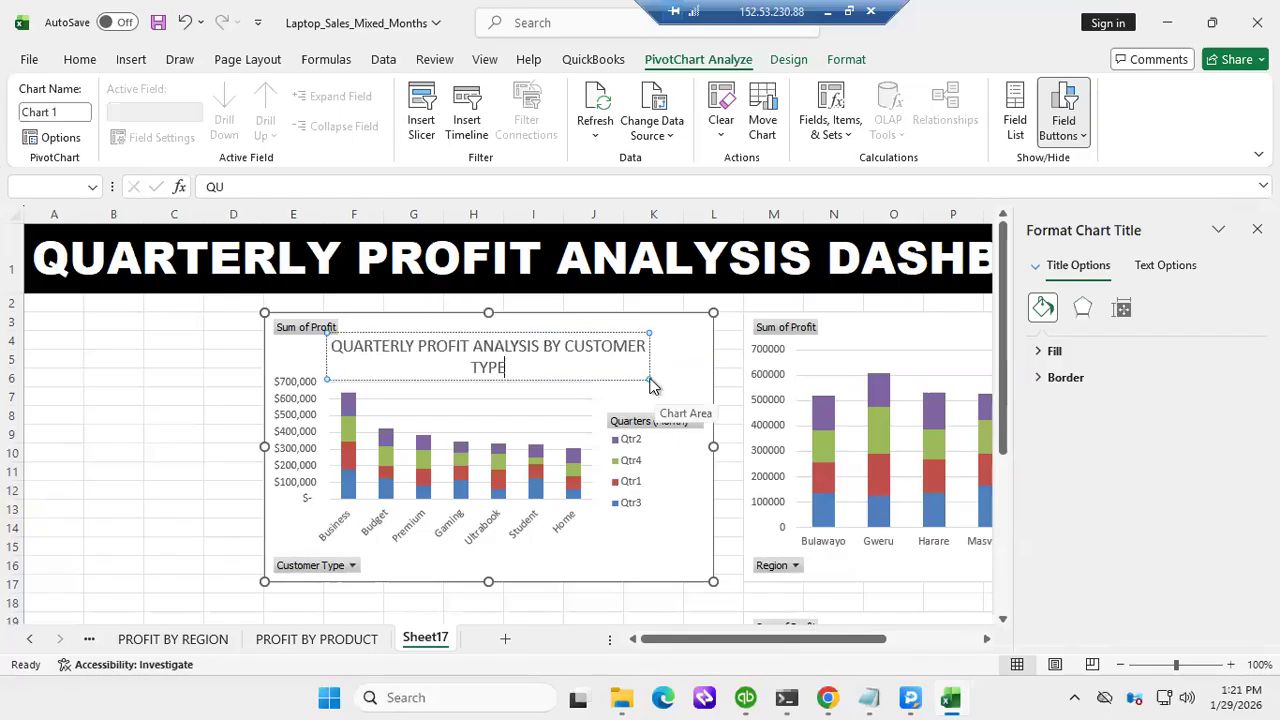
{"action": "left_click", "coordinate": [655, 380]}
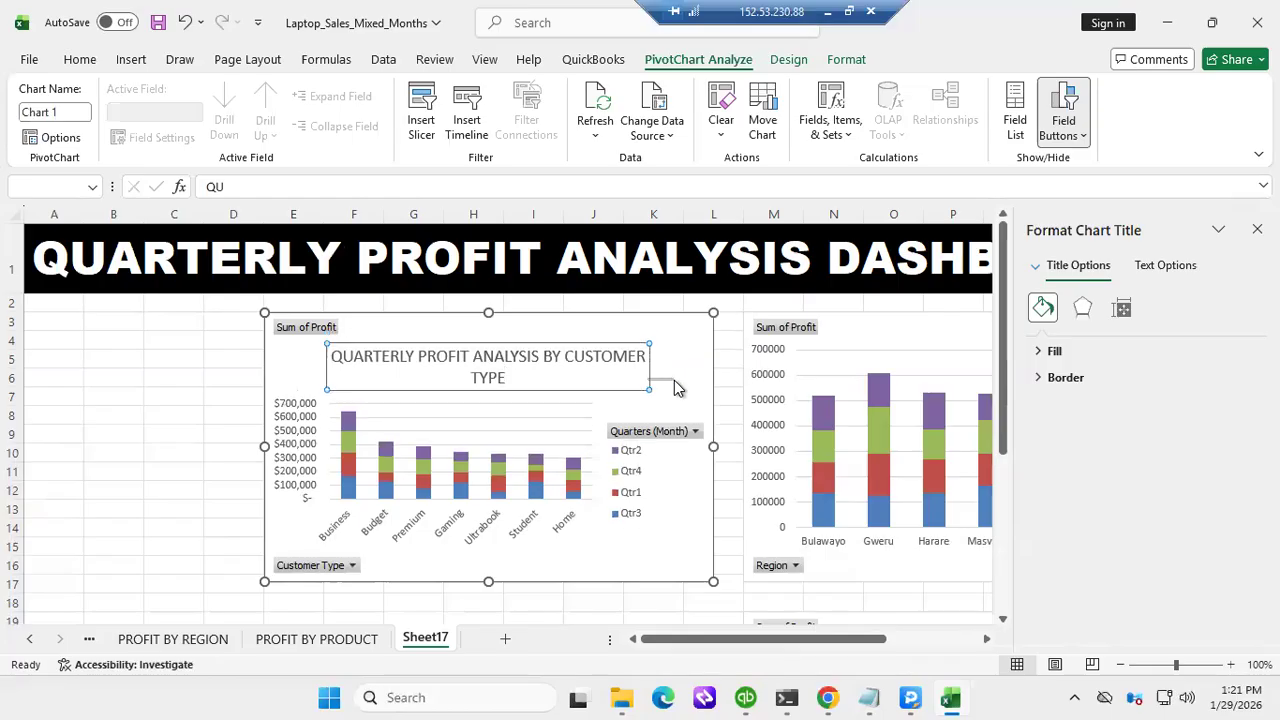
{"action": "left_click", "coordinate": [688, 358]}
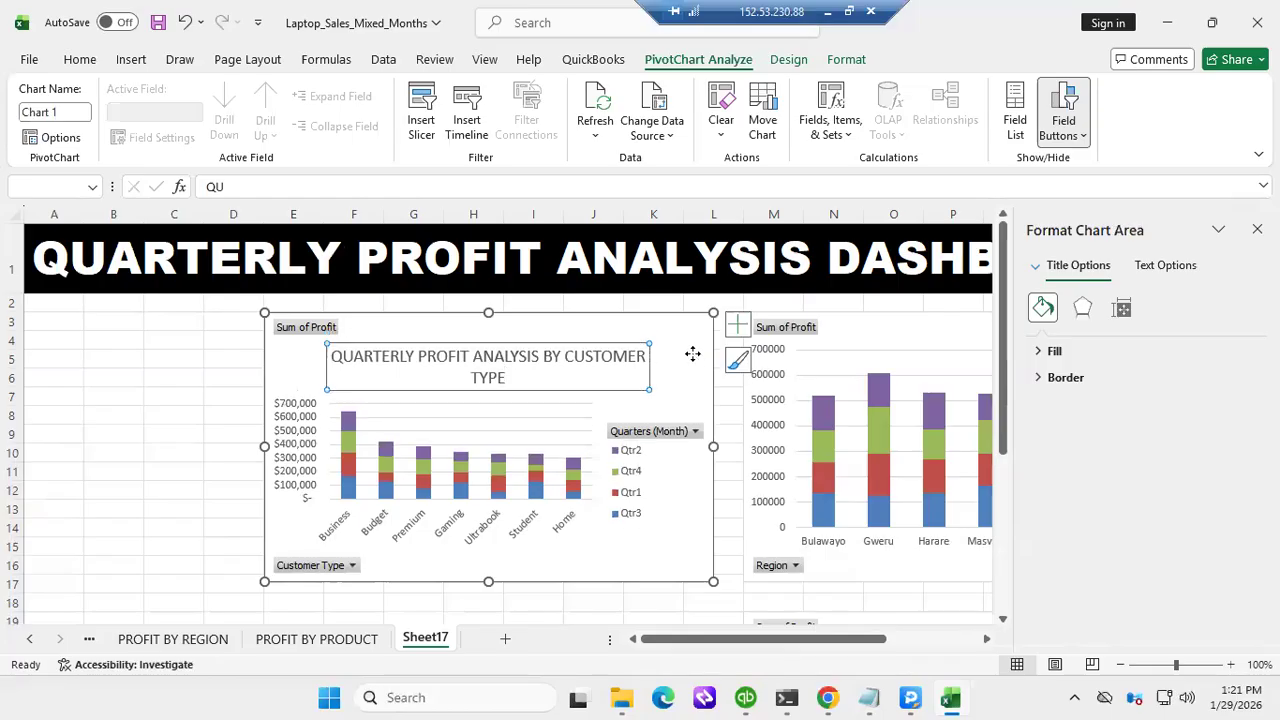
Add a chart title above the plot in the dashboard's region profit chart
{"action": "left_click", "coordinate": [897, 340]}
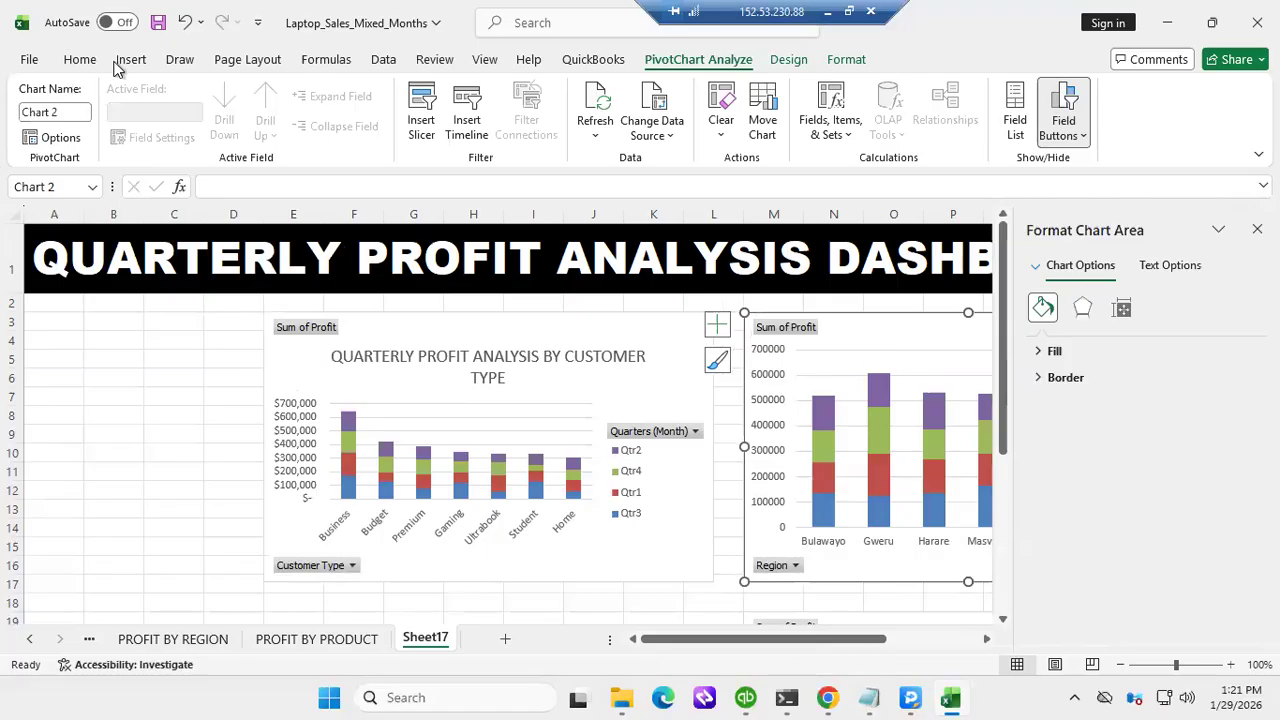
{"action": "left_click", "coordinate": [788, 59]}
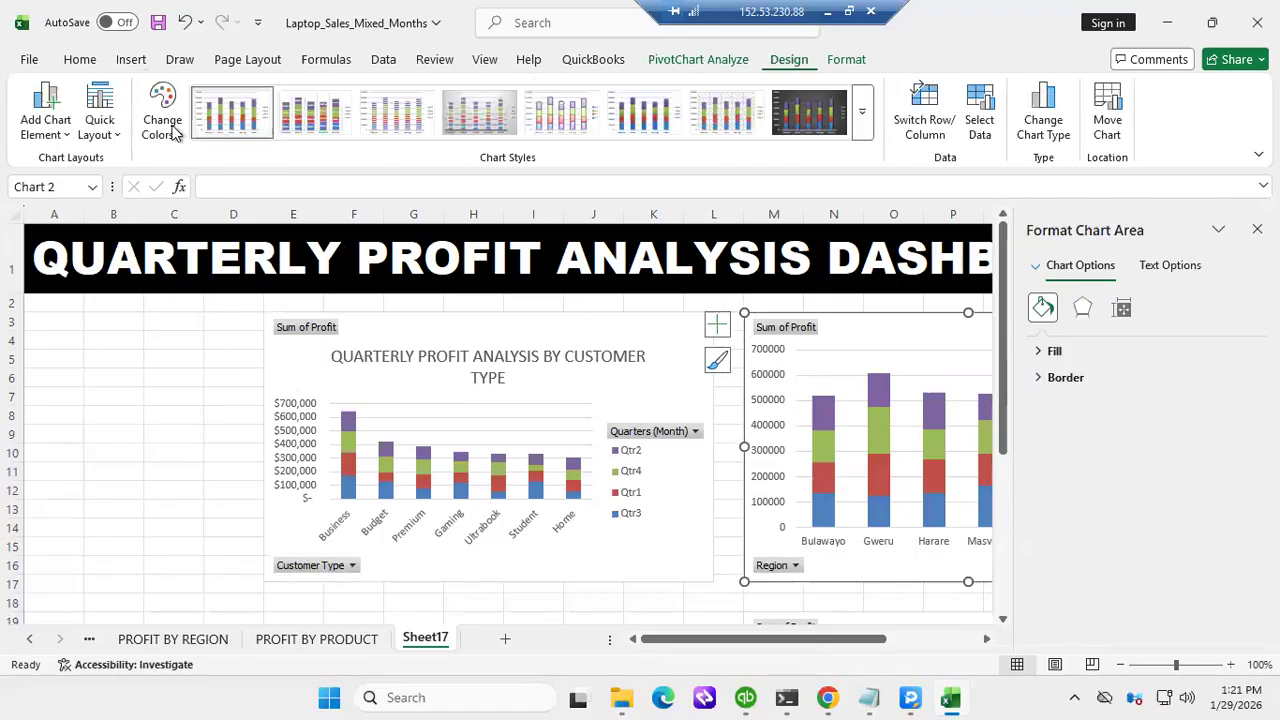
{"action": "left_click", "coordinate": [63, 140]}
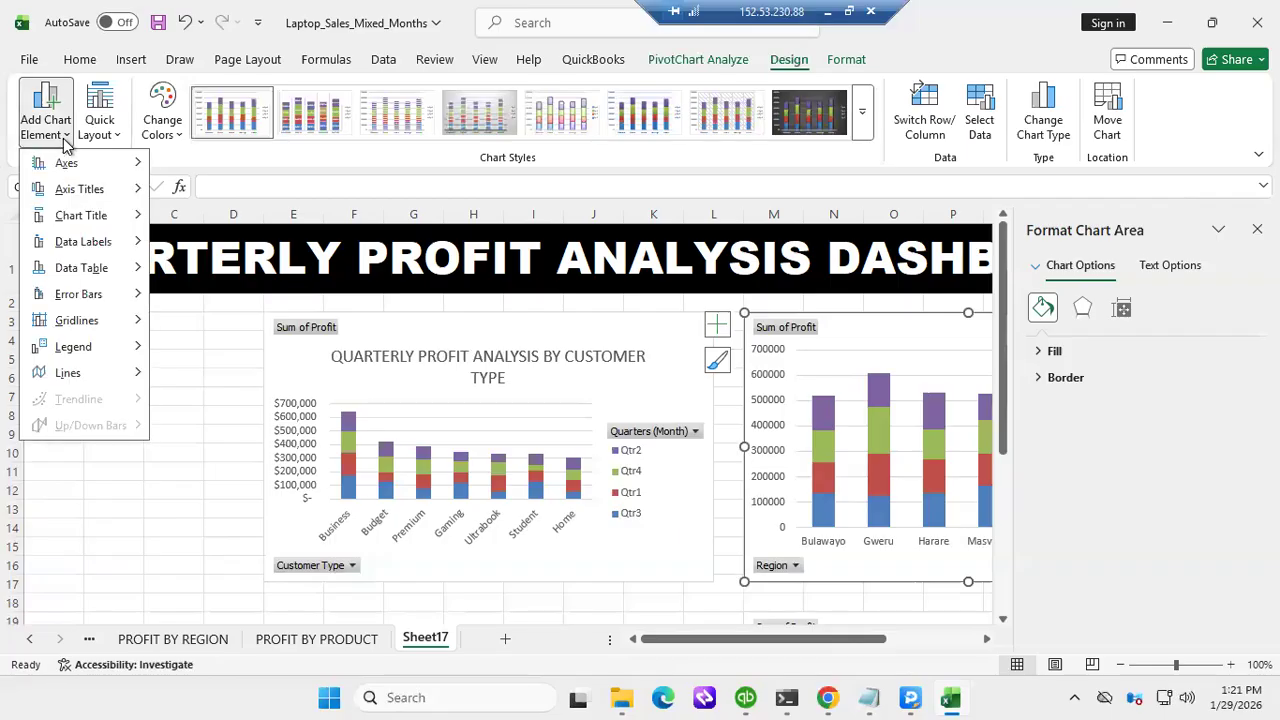
{"action": "mouse_move", "coordinate": [94, 215]}
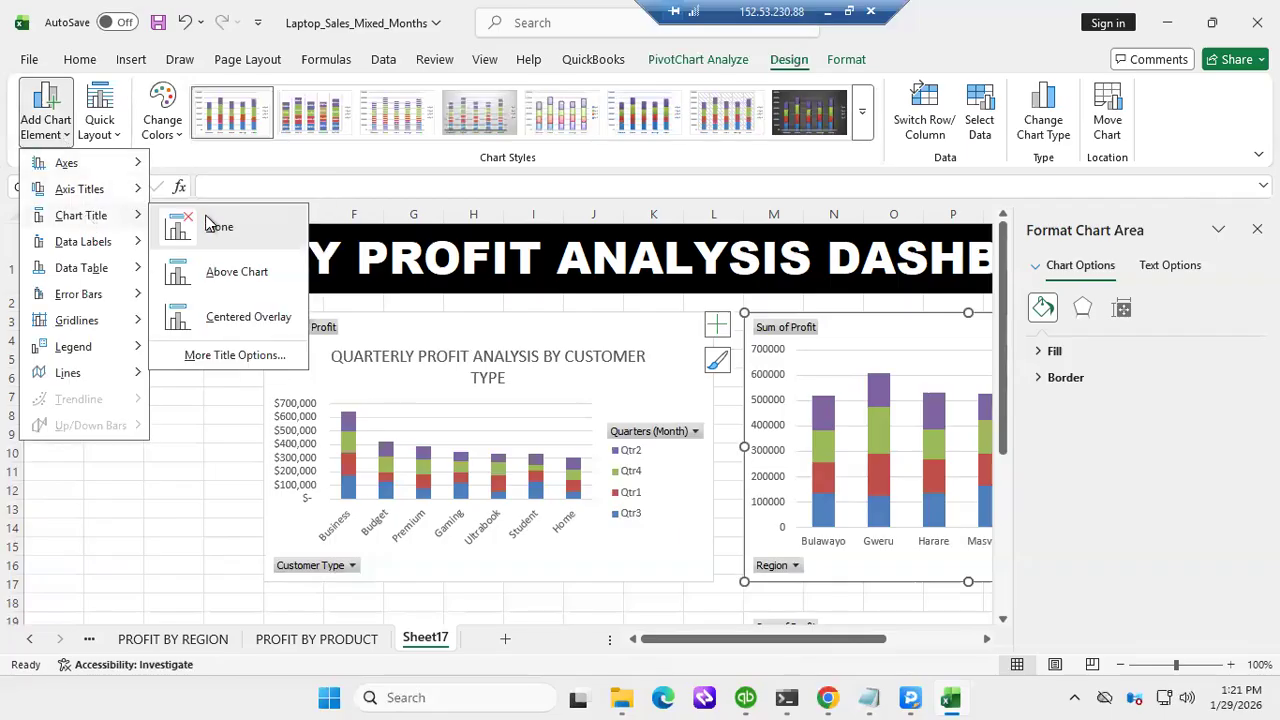
{"action": "left_click", "coordinate": [220, 271]}
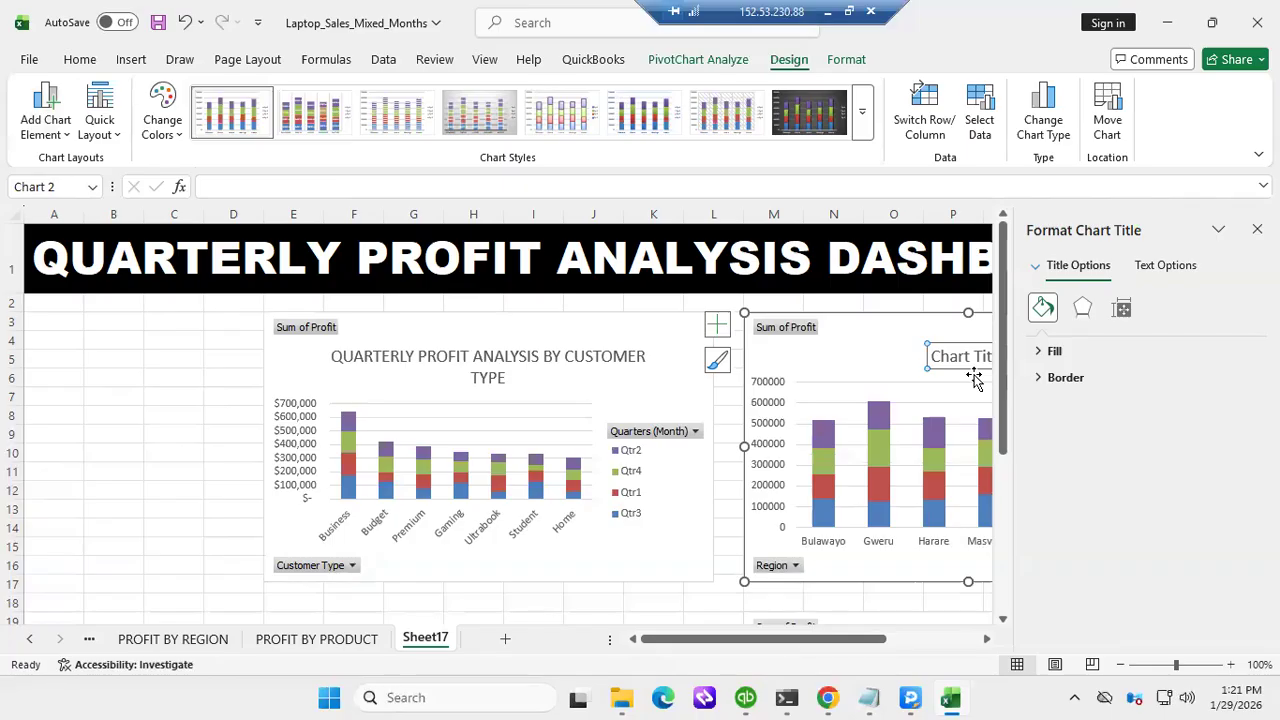
Try to copy the full title text from the customer type chart for the region chart's title
{"action": "double_click", "coordinate": [950, 356]}
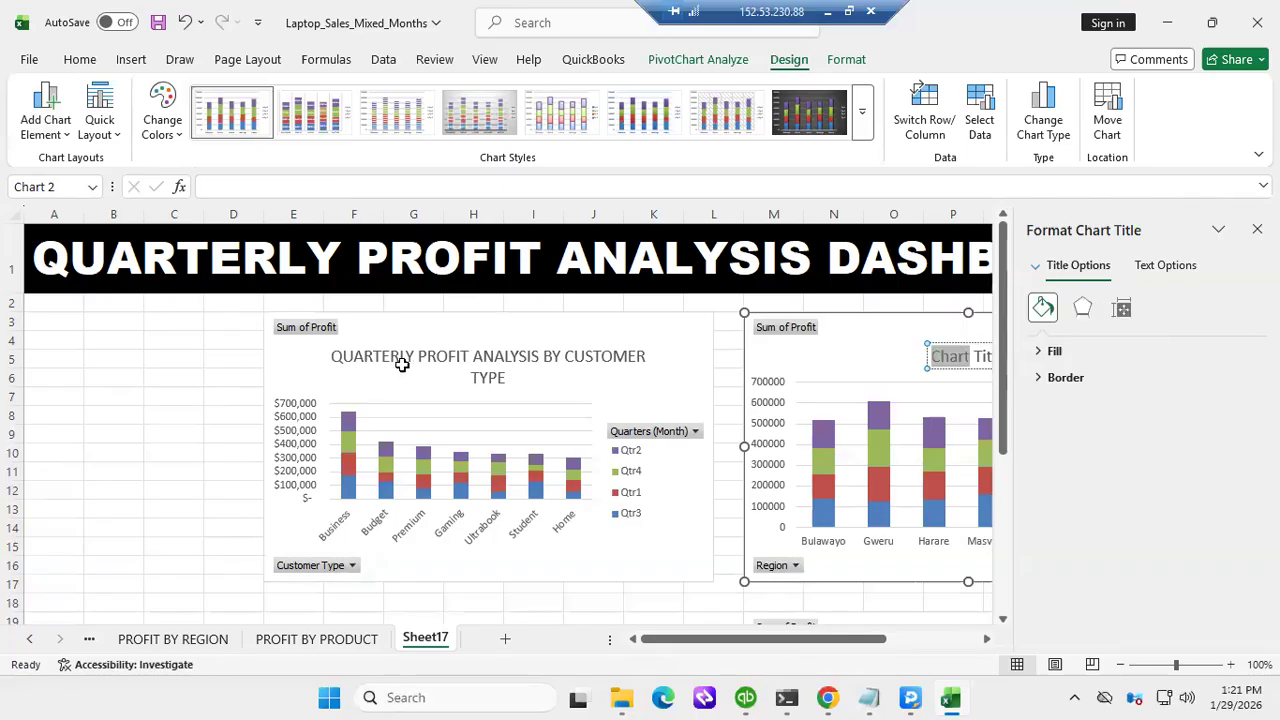
{"action": "left_click", "coordinate": [423, 365]}
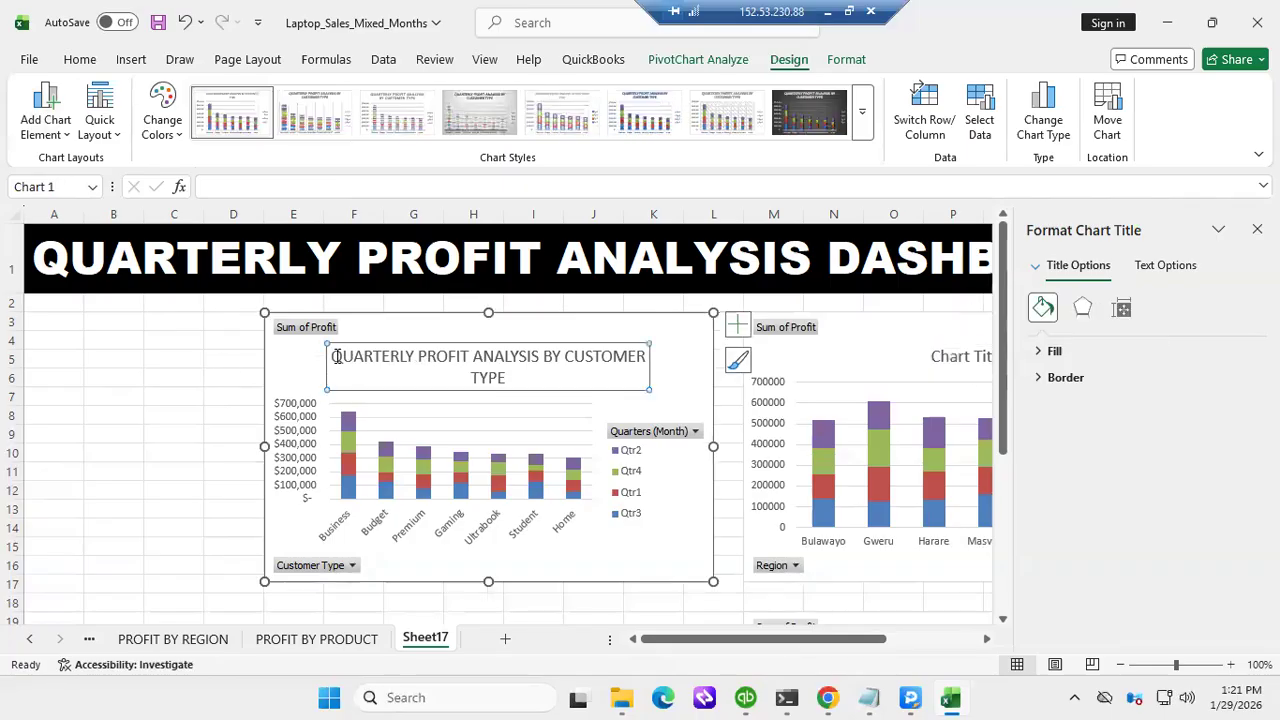
{"action": "left_click_drag", "start_coordinate": [335, 356], "coordinate": [513, 372]}
{"action": "right_click", "coordinate": [510, 370]}
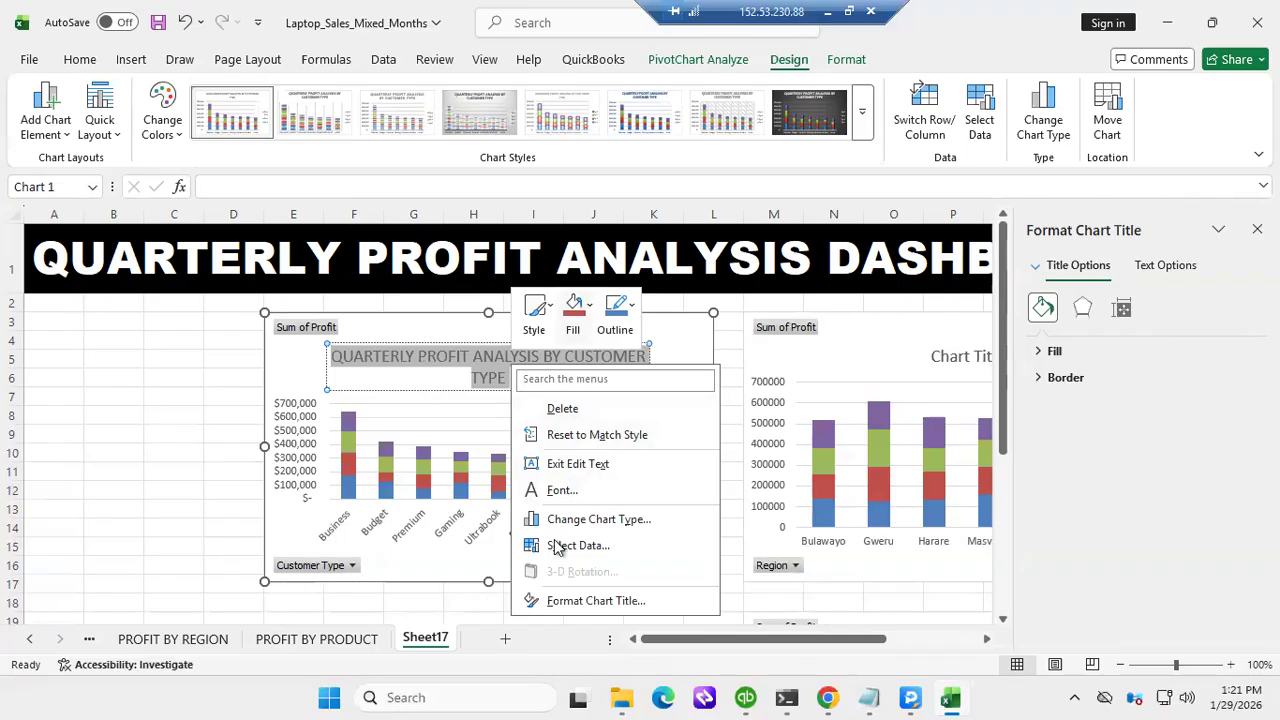
{"action": "left_click", "coordinate": [944, 358]}
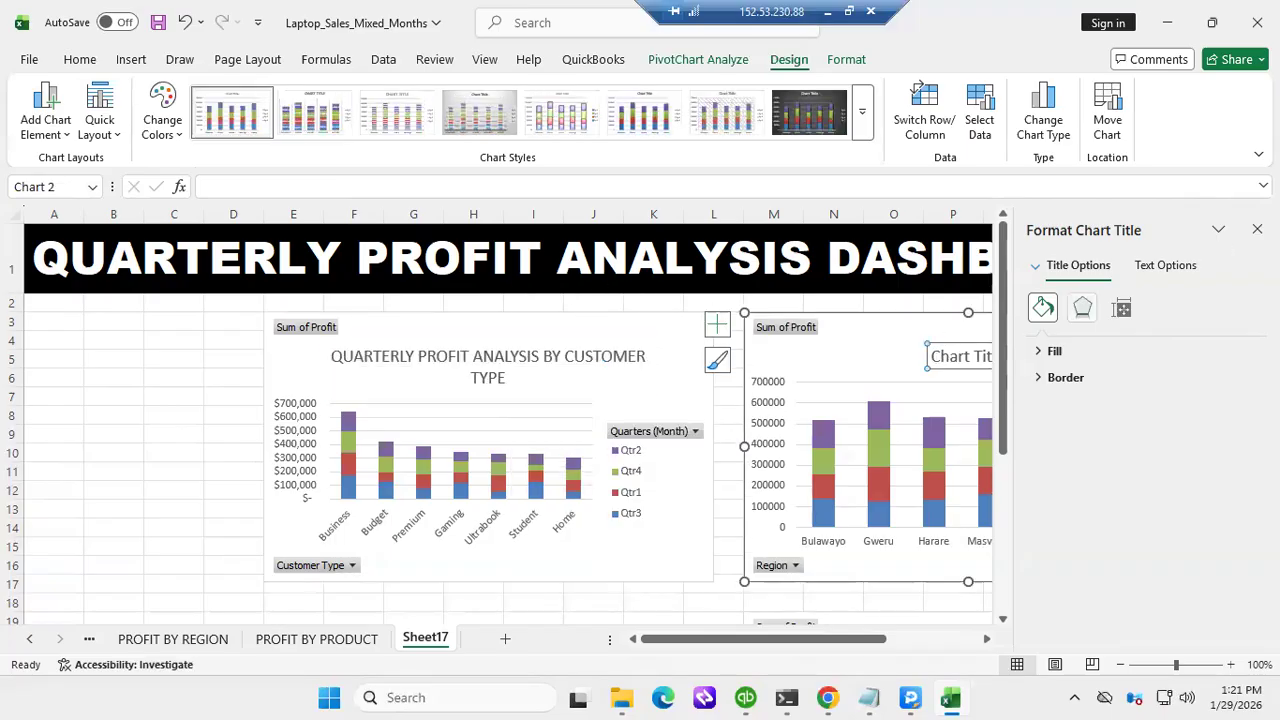
Close the Format Chart Title pane and position the region chart's title centrally above its columns
{"action": "left_click", "coordinate": [1257, 230]}
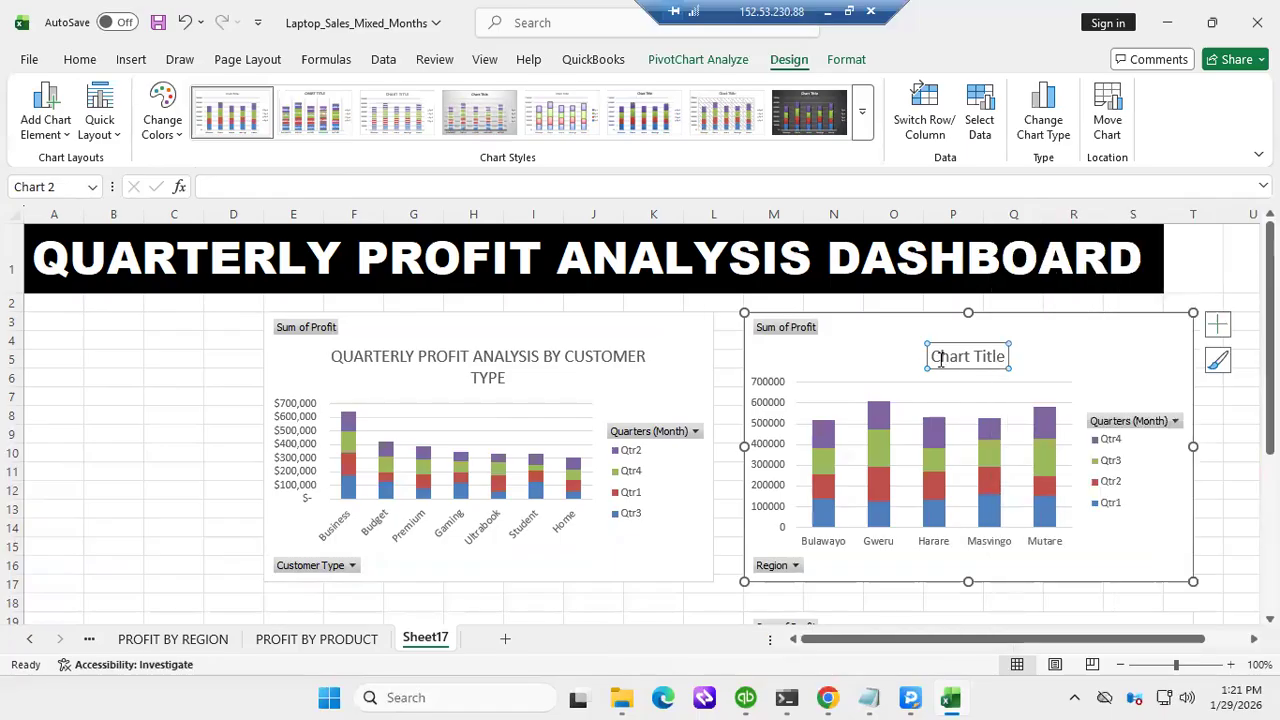
{"action": "left_click_drag", "start_coordinate": [930, 356], "coordinate": [957, 355]}
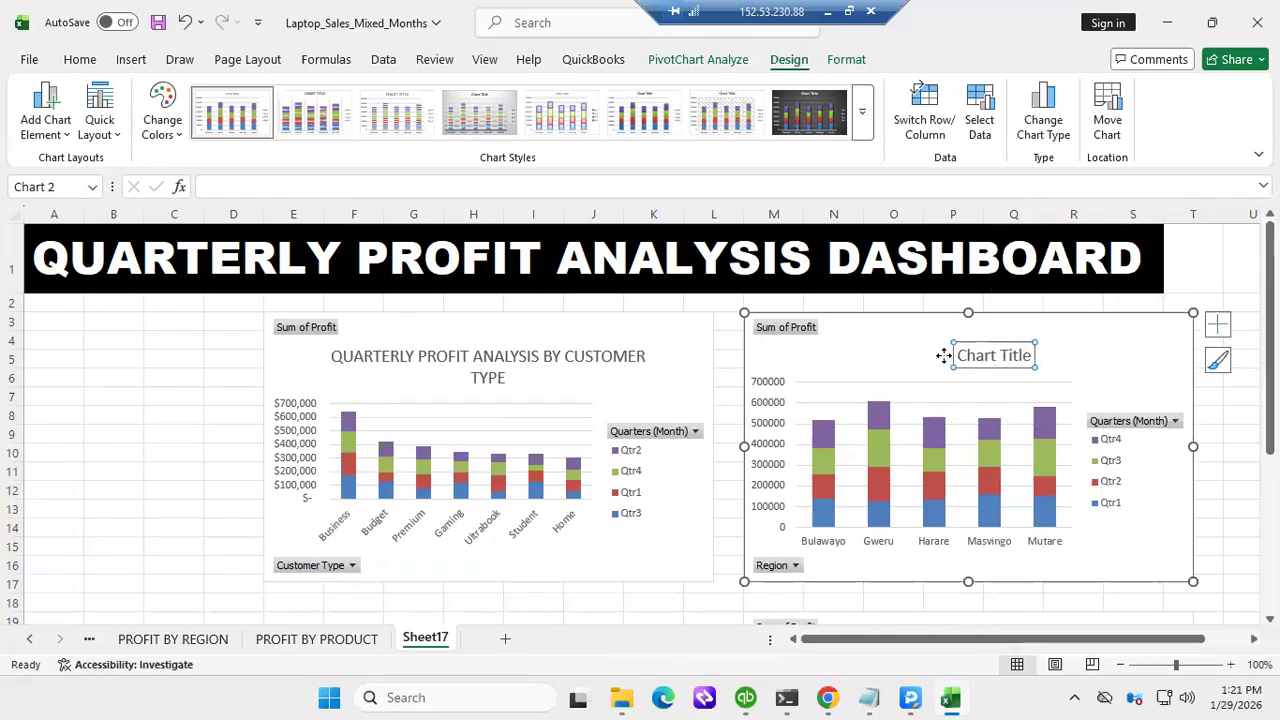
{"action": "left_click", "coordinate": [957, 364]}
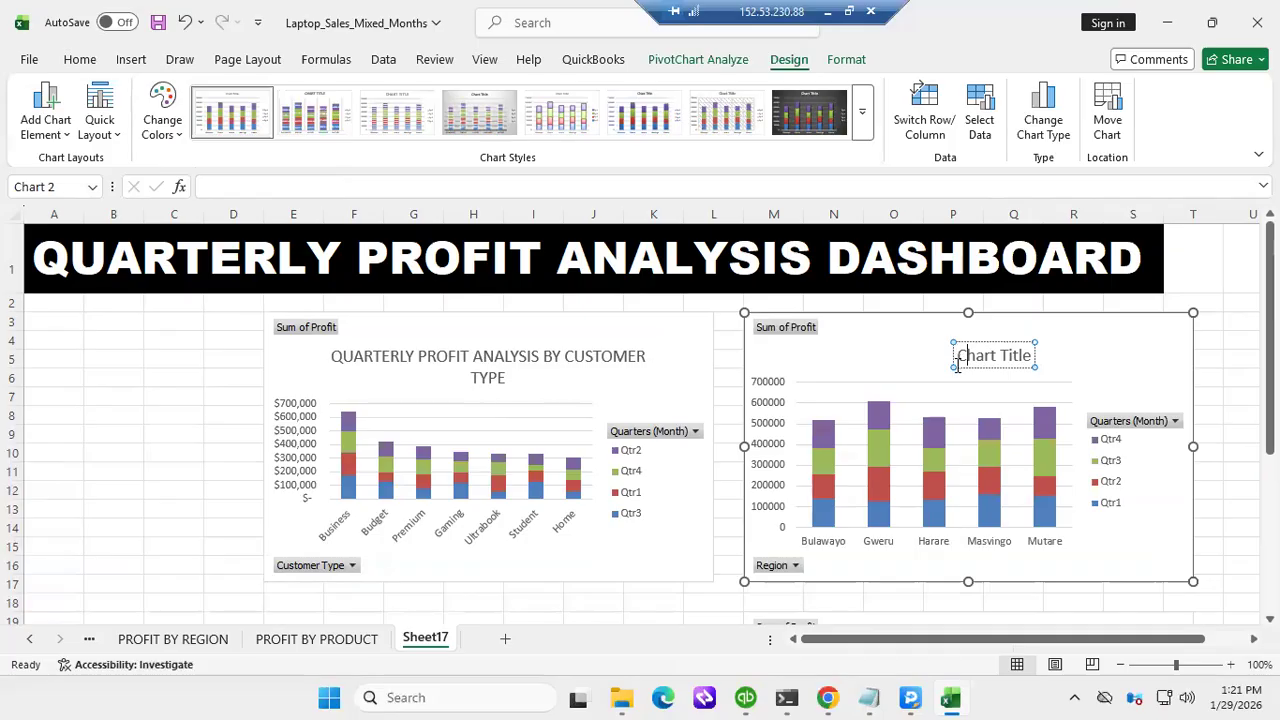
{"action": "left_click", "coordinate": [918, 354]}
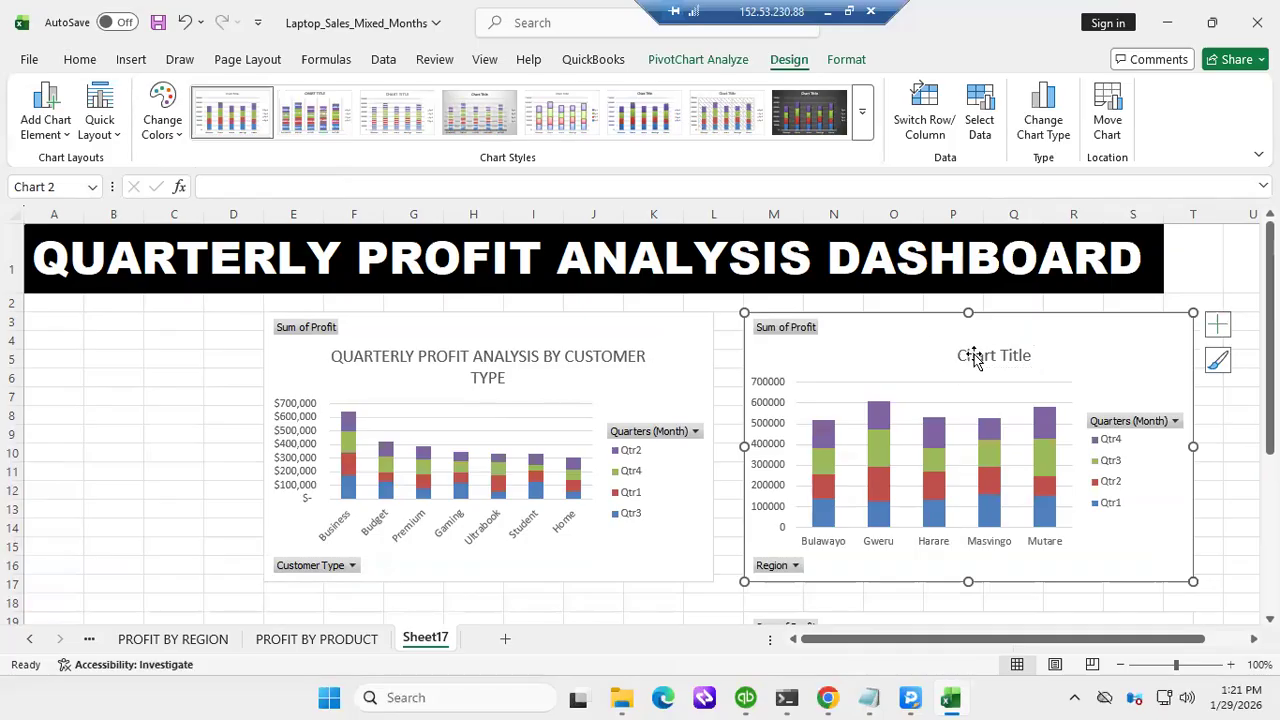
{"action": "left_click", "coordinate": [977, 355]}
{"action": "left_click", "coordinate": [977, 355]}
{"action": "left_click_drag", "start_coordinate": [977, 355], "coordinate": [955, 370]}
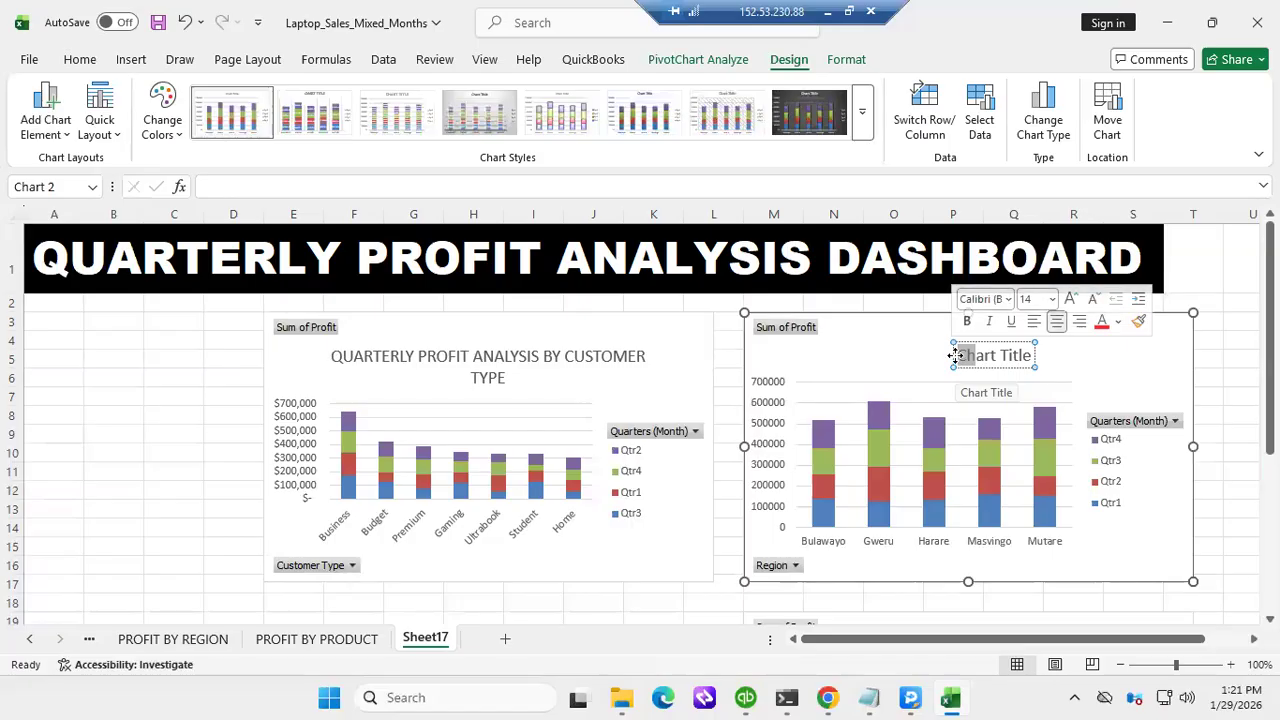
{"action": "left_click", "coordinate": [954, 355]}
{"action": "left_click_drag", "start_coordinate": [949, 354], "coordinate": [925, 351]}
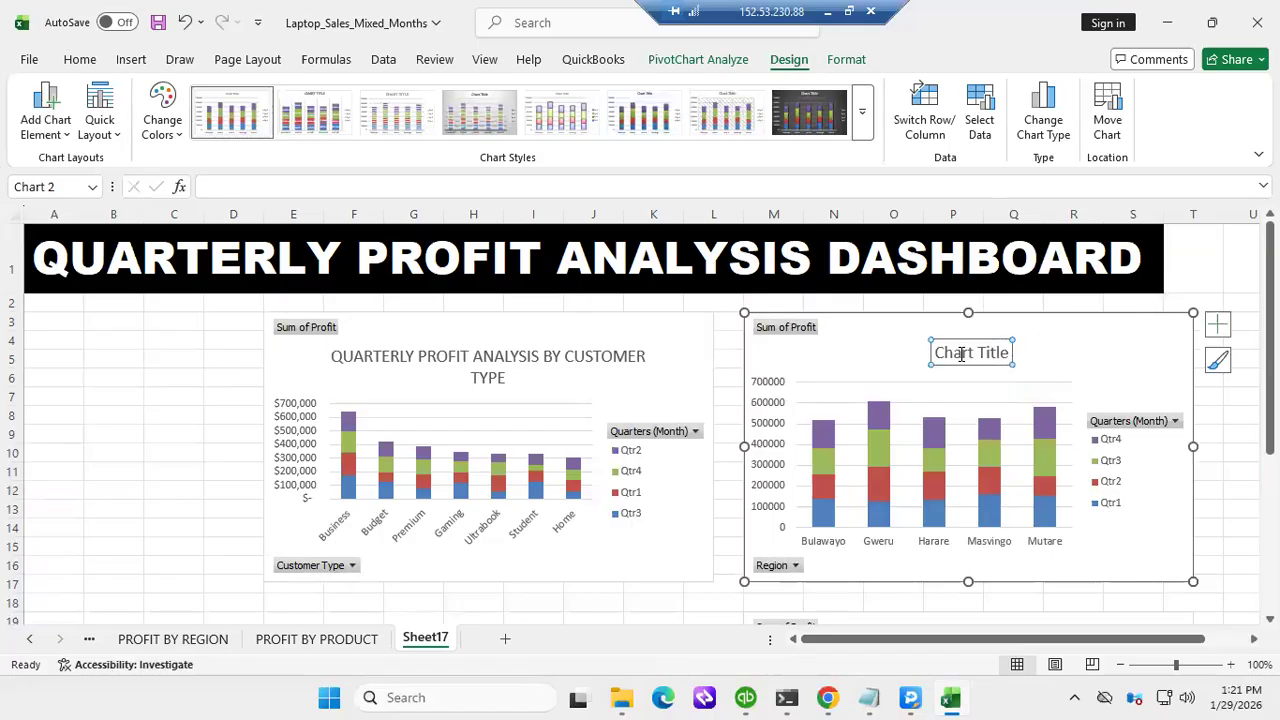
Clear the placeholder text from the region profit chart's title
{"action": "double_click", "coordinate": [961, 354]}
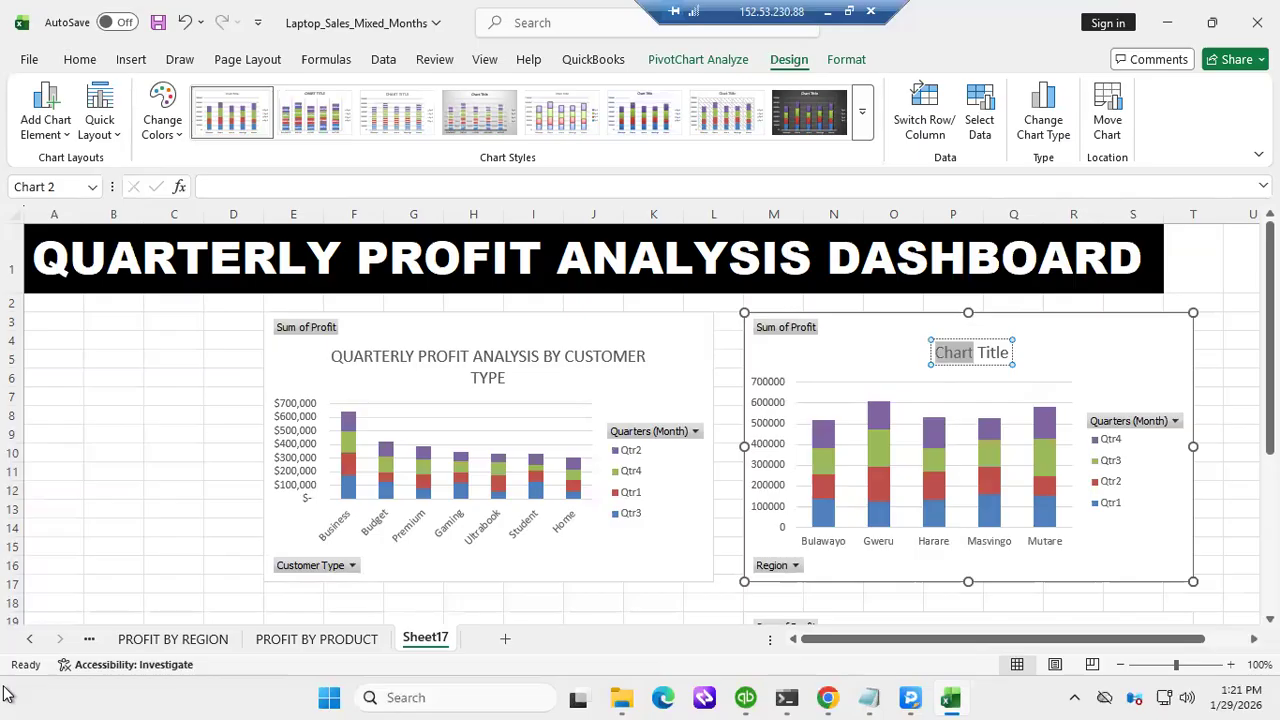
{"action": "key", "text": "Delete"}
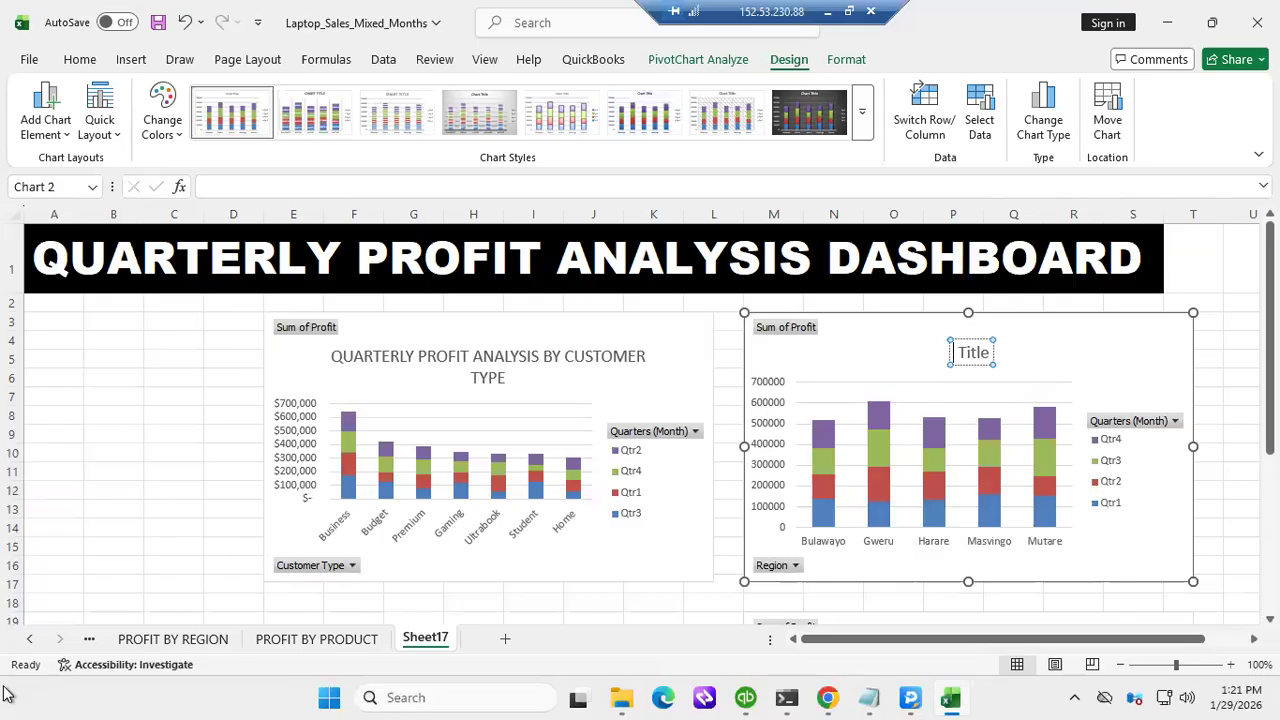
{"action": "key", "text": "shift+End"}
{"action": "key", "text": "Delete"}
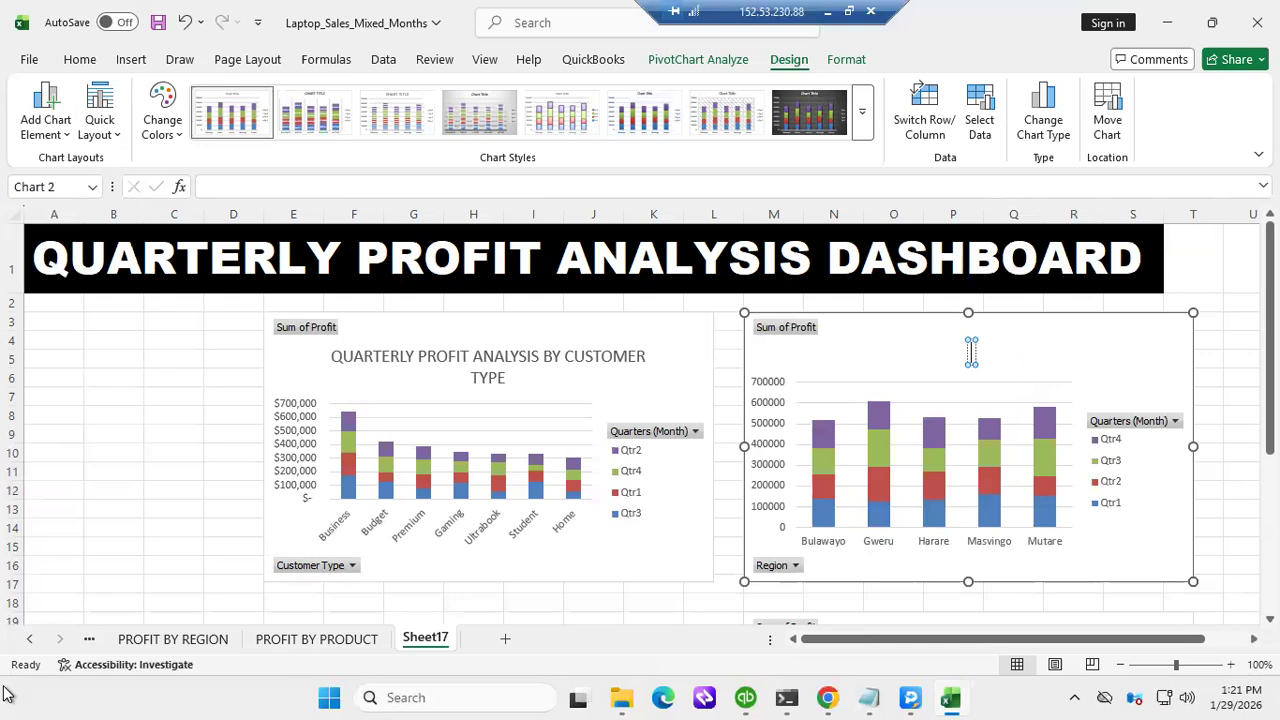
Enter "QUARTERLY PROFIT ANALIS BY REGION" as the title of the upper region profit chart
{"action": "type", "text": "QUARTERL"}
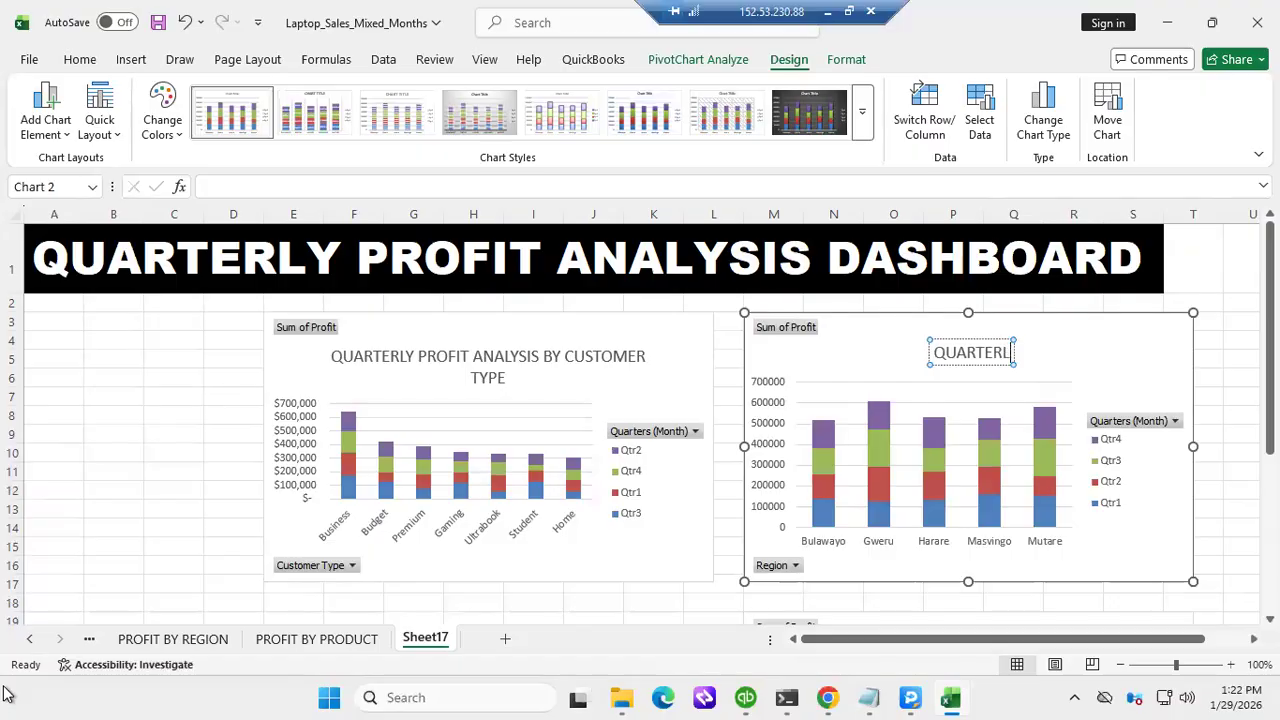
{"action": "type", "text": "Y PRO"}
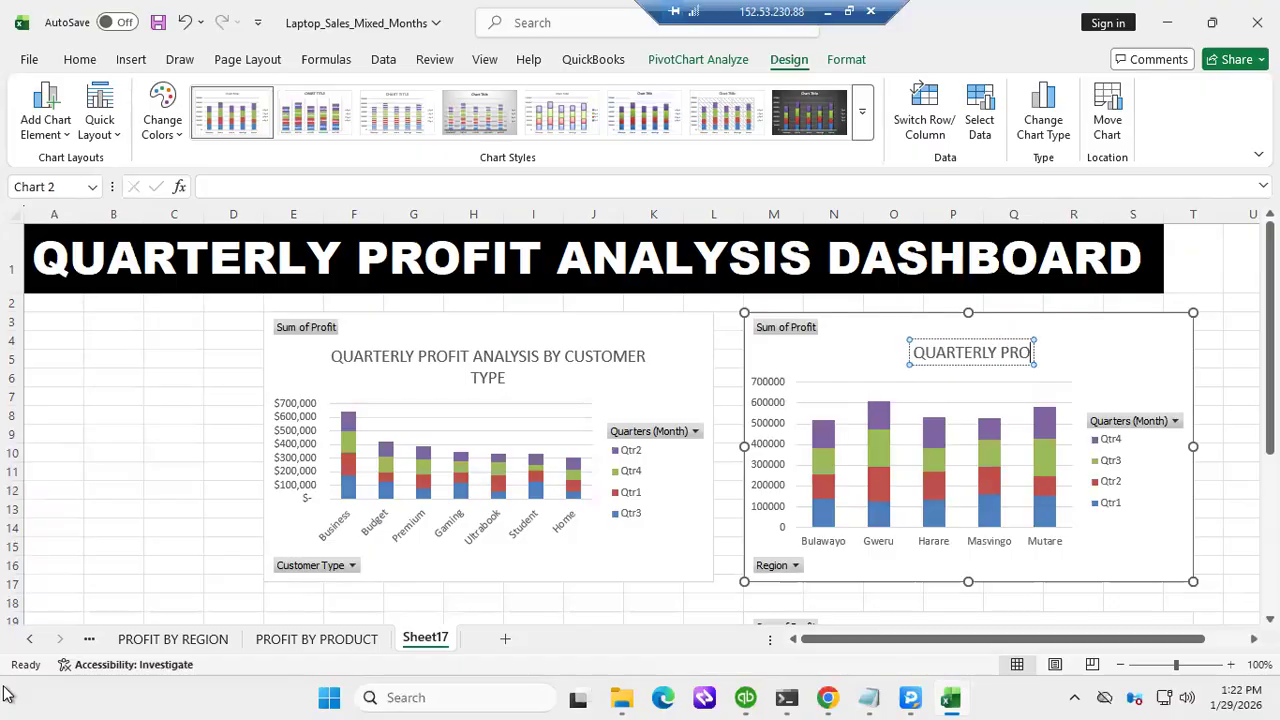
{"action": "type", "text": "FIT A"}
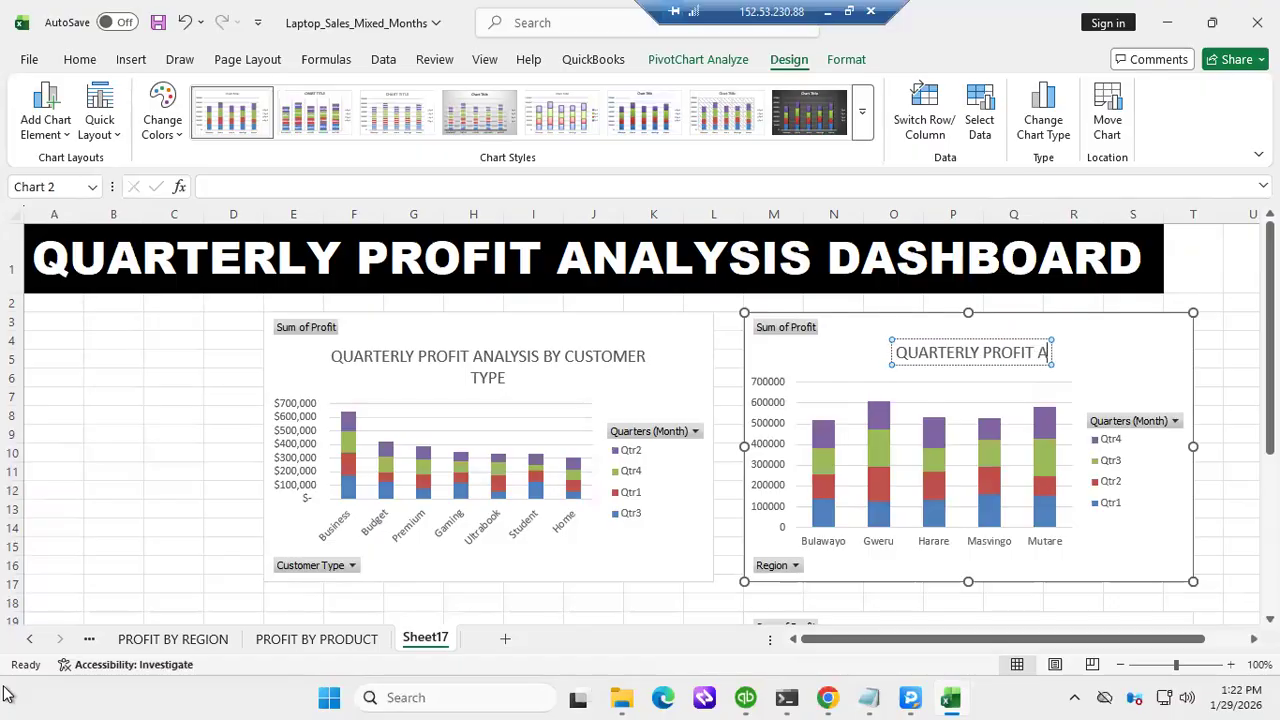
{"action": "type", "text": "NALIS"}
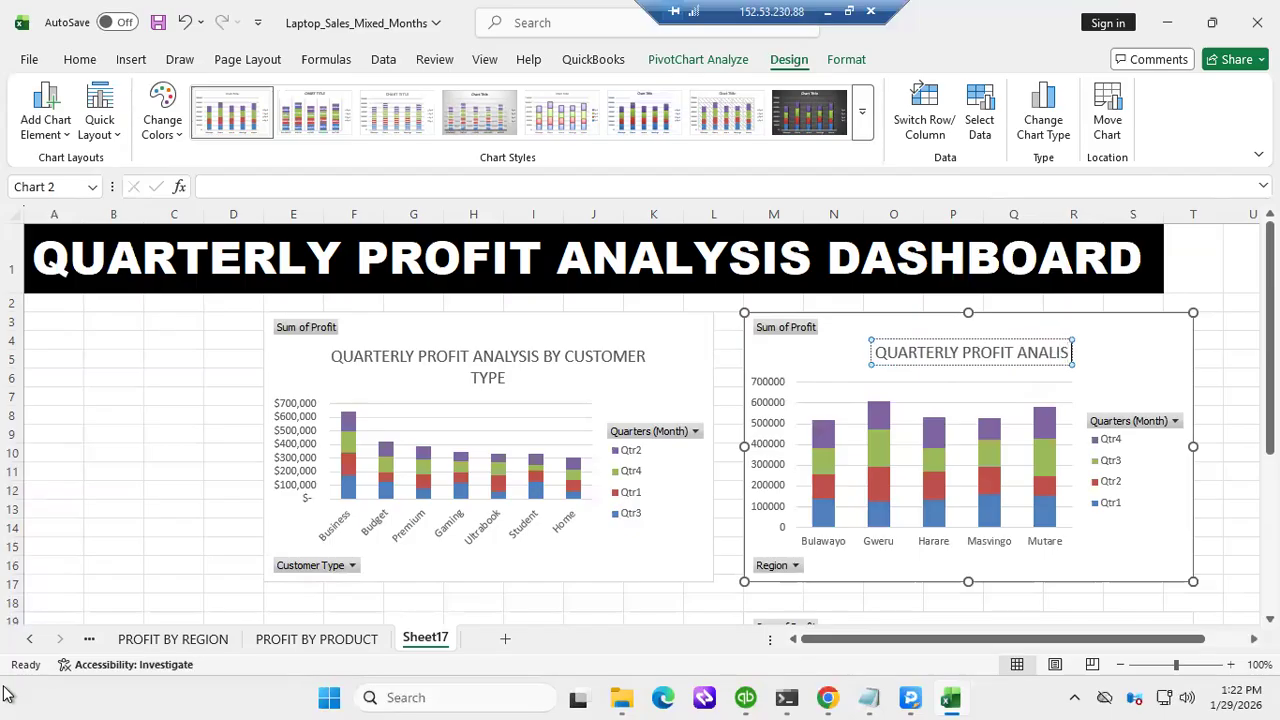
{"action": "type", "text": " BY REGION"}
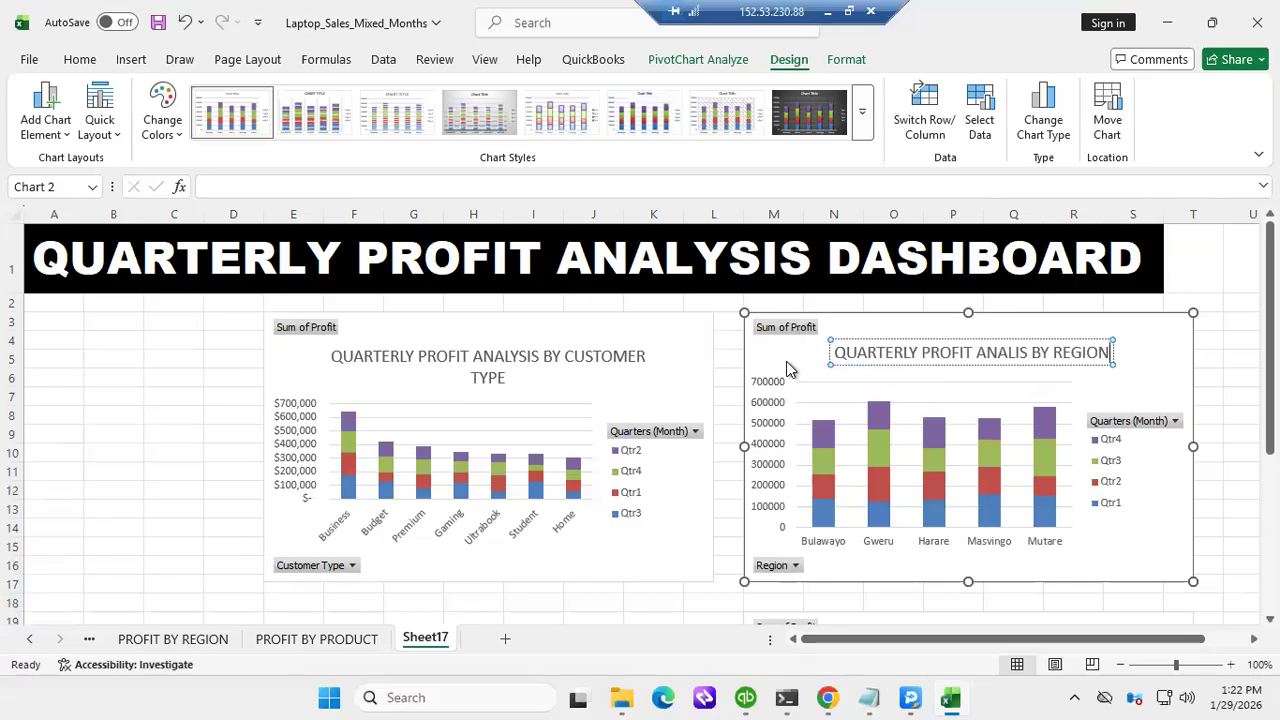
Add a title above the plot in the lower duplicate region chart on Sheet17
{"action": "scroll", "coordinate": [782, 480], "scroll_direction": "down", "scroll_amount": 1}
{"action": "scroll", "coordinate": [782, 480], "scroll_direction": "down", "scroll_amount": 1}
{"action": "left_click", "coordinate": [849, 477]}
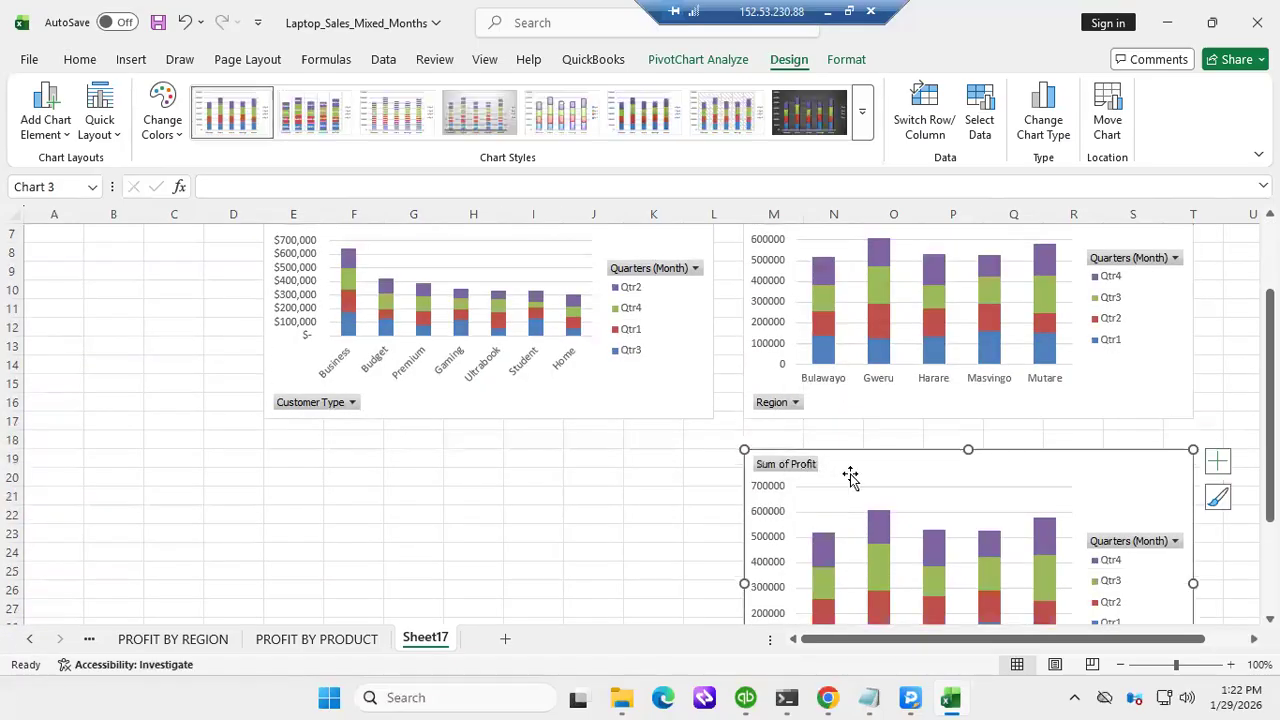
{"action": "left_click", "coordinate": [68, 136]}
{"action": "mouse_move", "coordinate": [75, 216]}
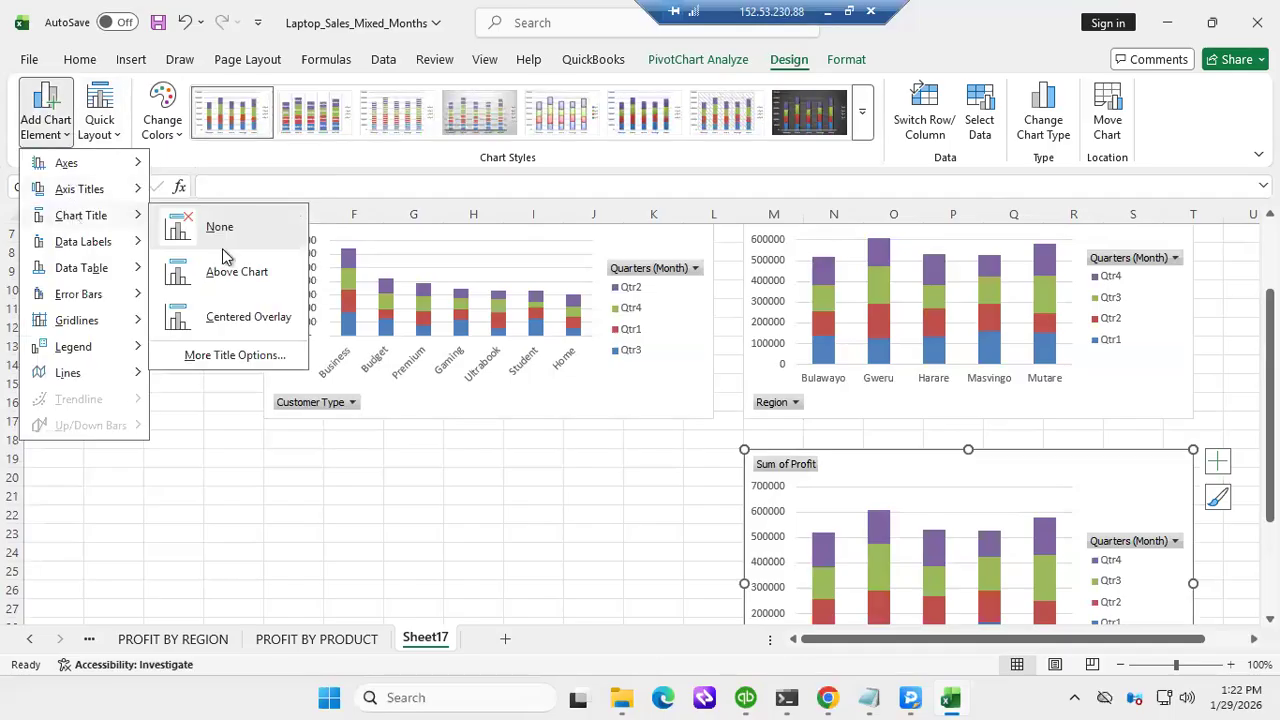
{"action": "left_click", "coordinate": [222, 275]}
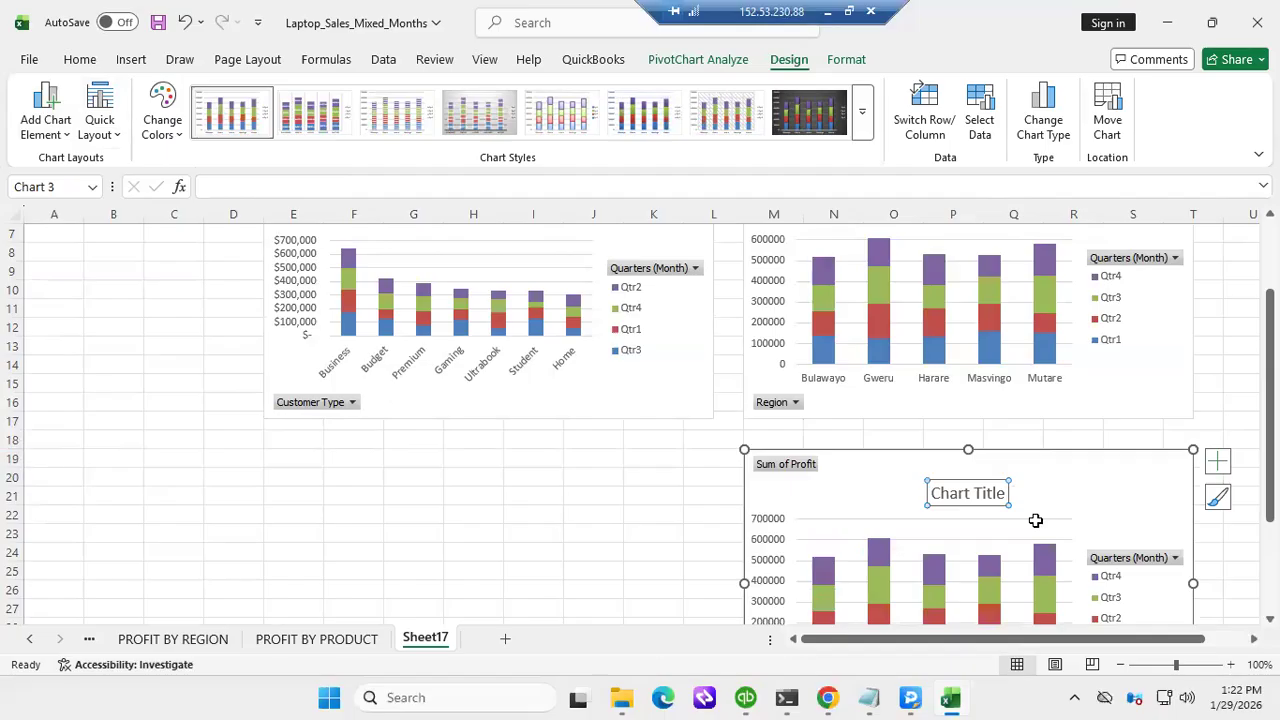
{"action": "scroll", "coordinate": [1036, 533], "scroll_direction": "down", "scroll_amount": 2}
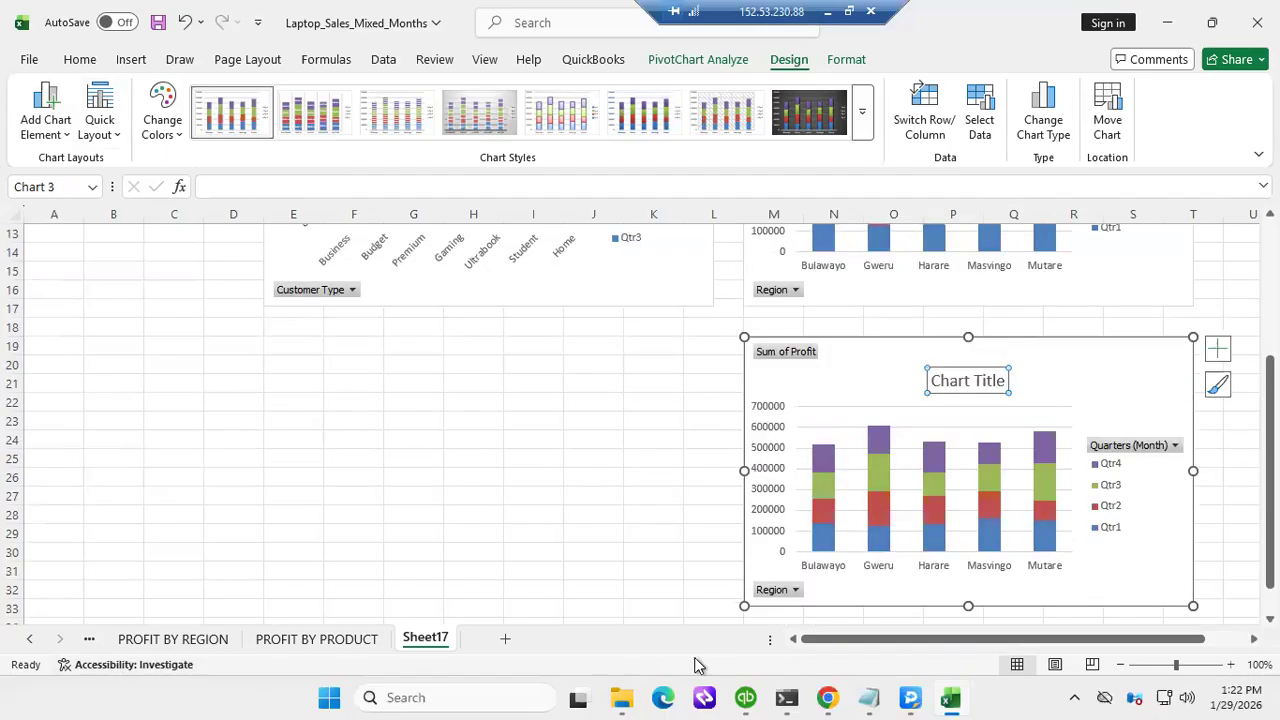
{"action": "scroll", "coordinate": [795, 494], "scroll_direction": "up", "scroll_amount": 1}
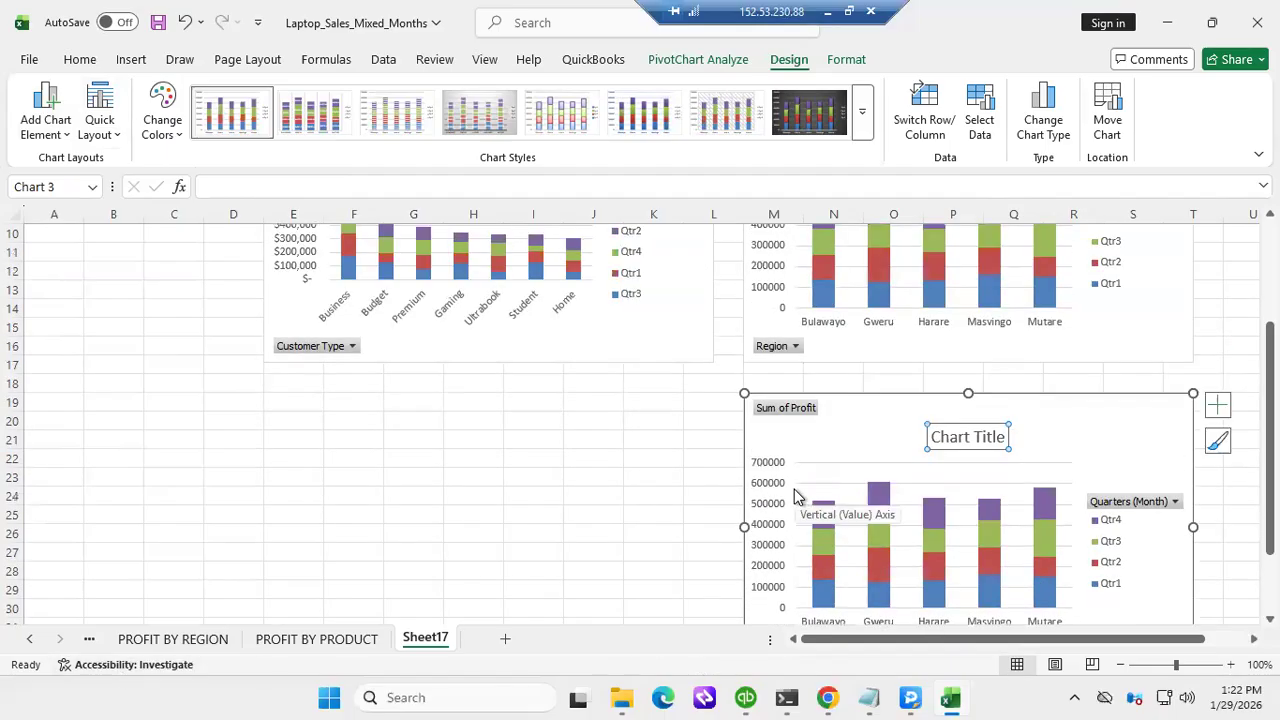
{"action": "scroll", "coordinate": [866, 515], "scroll_direction": "down", "scroll_amount": 1}
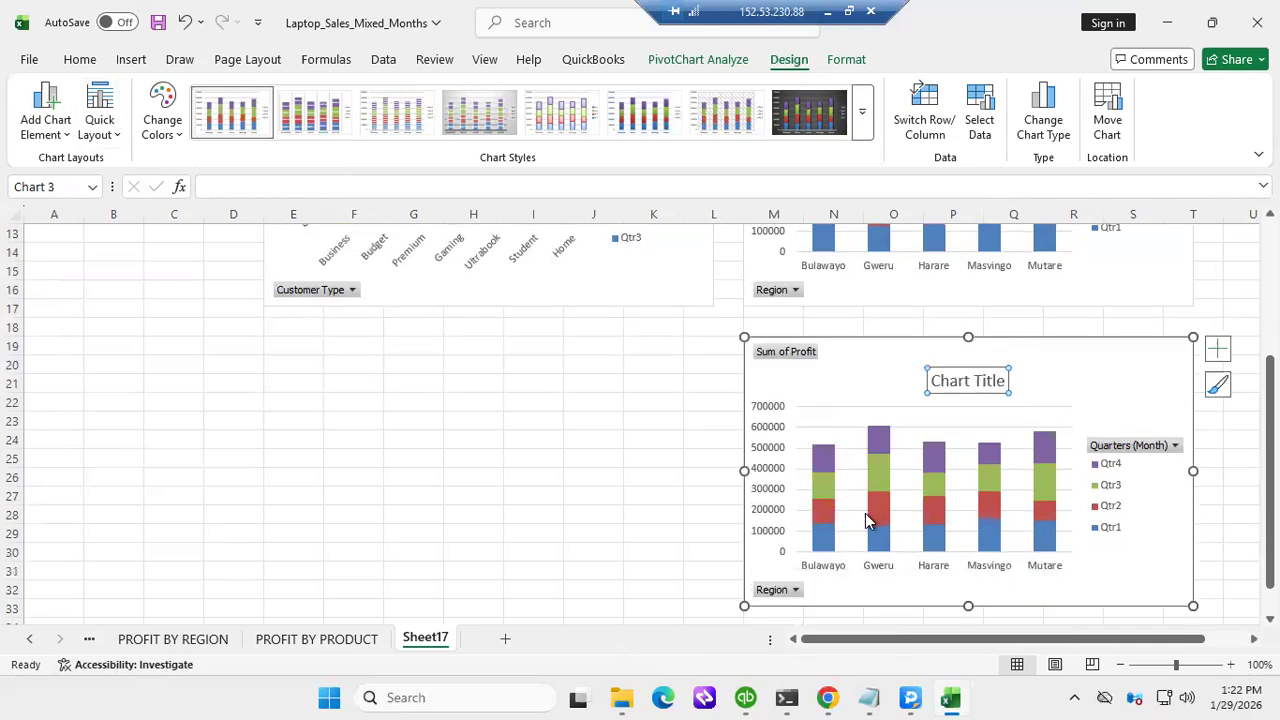
Check the charts on the PROFIT BY PRODUCT and PROFIT BY REGION sheets against the lower chart on Sheet17
{"action": "mouse_move", "coordinate": [869, 516]}
{"action": "left_click", "coordinate": [295, 640]}
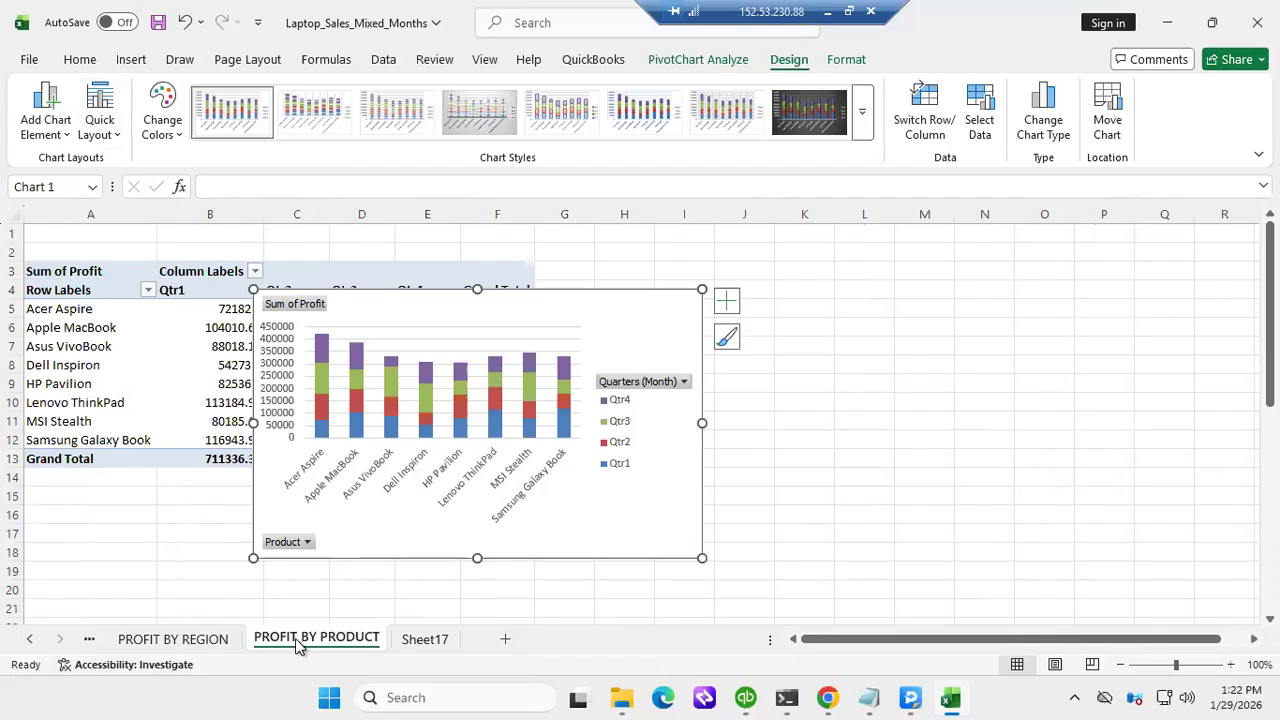
{"action": "left_click", "coordinate": [160, 642]}
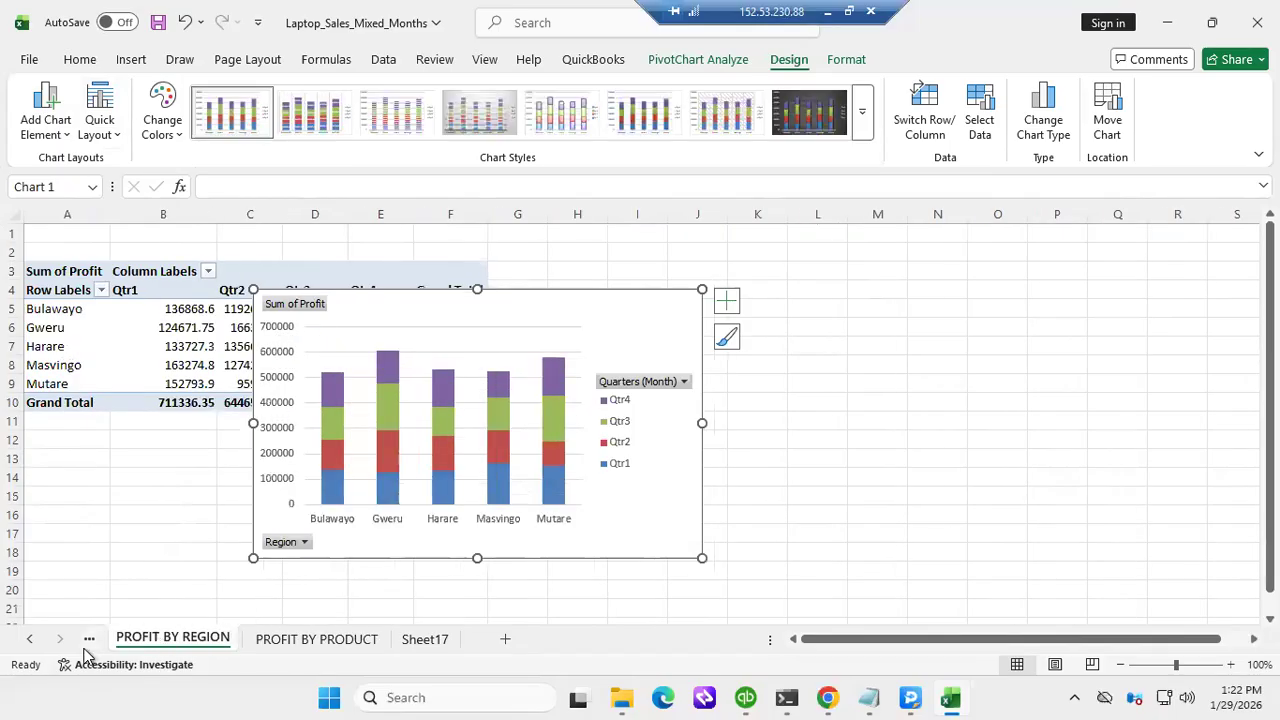
{"action": "left_click", "coordinate": [334, 640]}
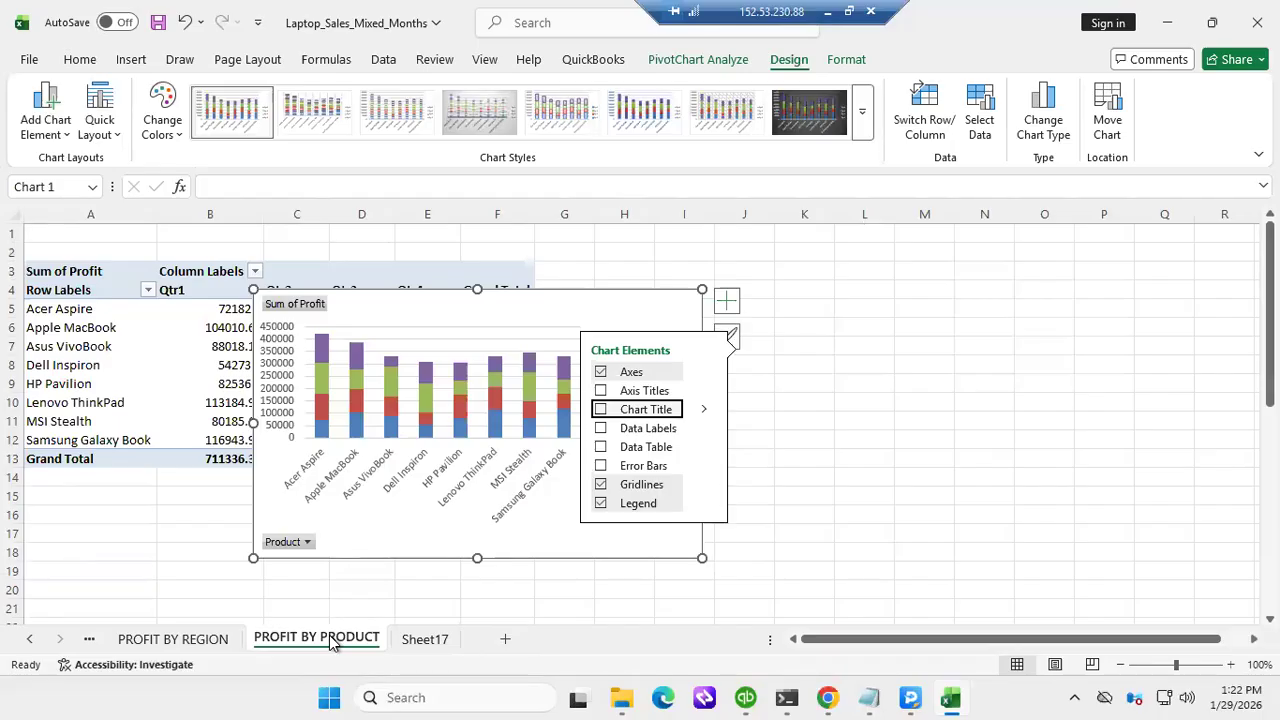
{"action": "left_click", "coordinate": [430, 642]}
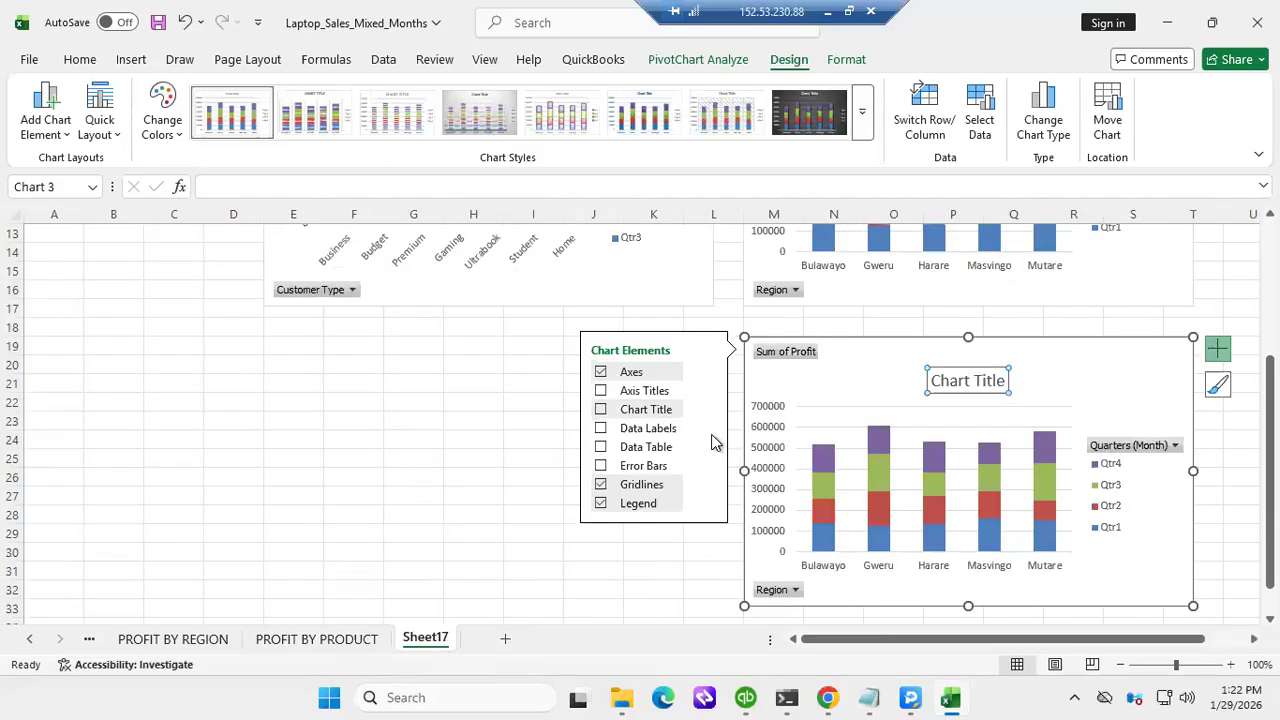
Paste the previously copied chart at cell E20 of Sheet17
{"action": "left_click", "coordinate": [312, 359]}
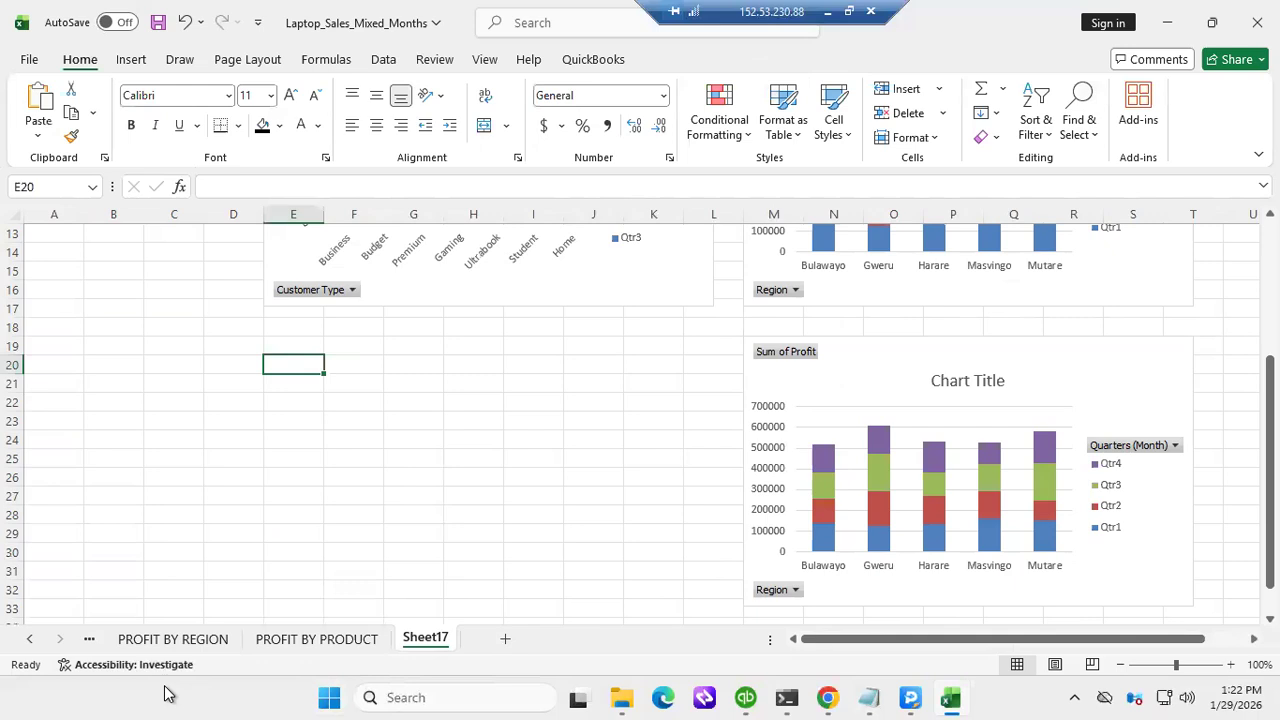
{"action": "key", "text": "ctrl+v"}
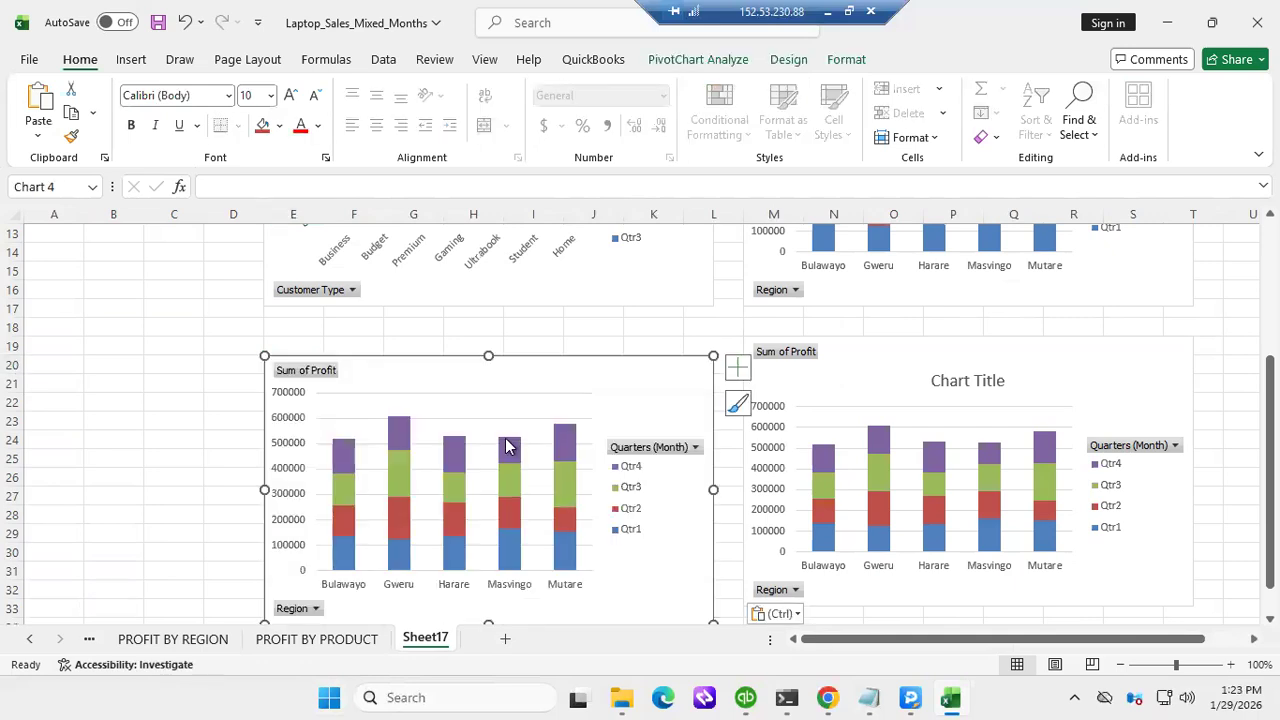
{"action": "scroll", "coordinate": [510, 447], "scroll_direction": "down", "scroll_amount": 2}
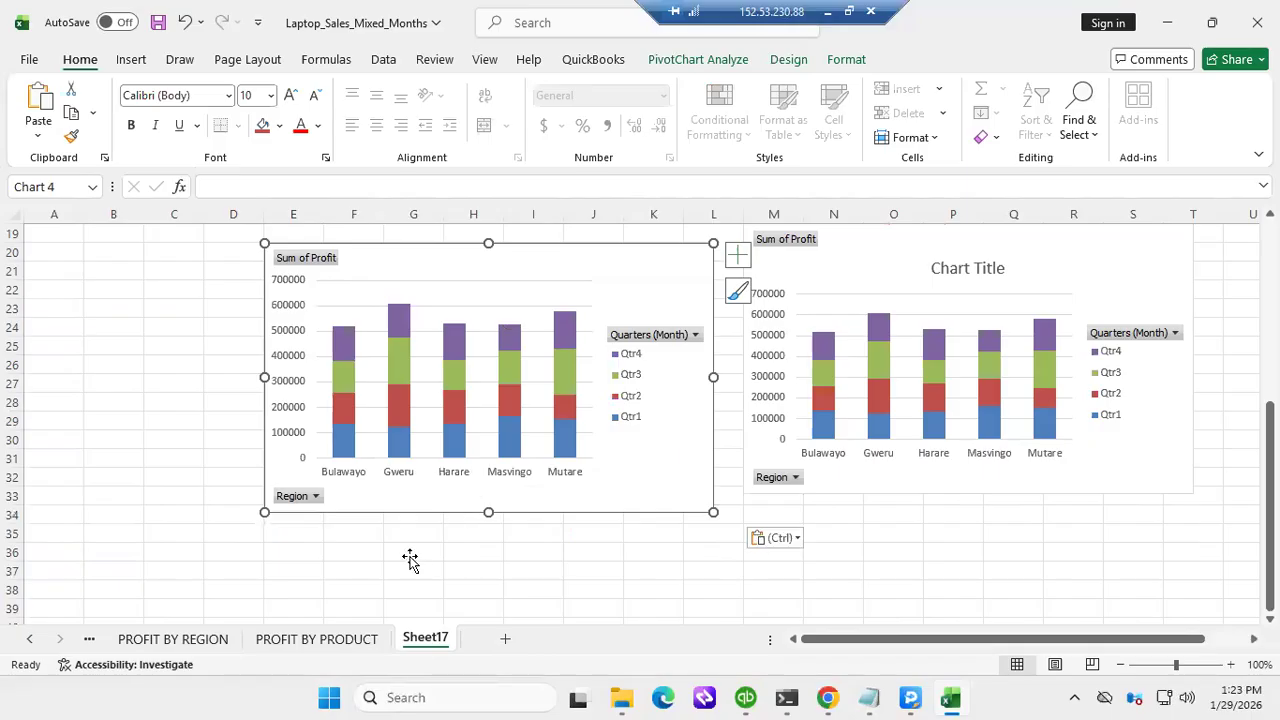
Copy the product profit chart from the PROFIT BY PRODUCT sheet
{"action": "left_click", "coordinate": [320, 639]}
{"action": "left_click", "coordinate": [869, 441]}
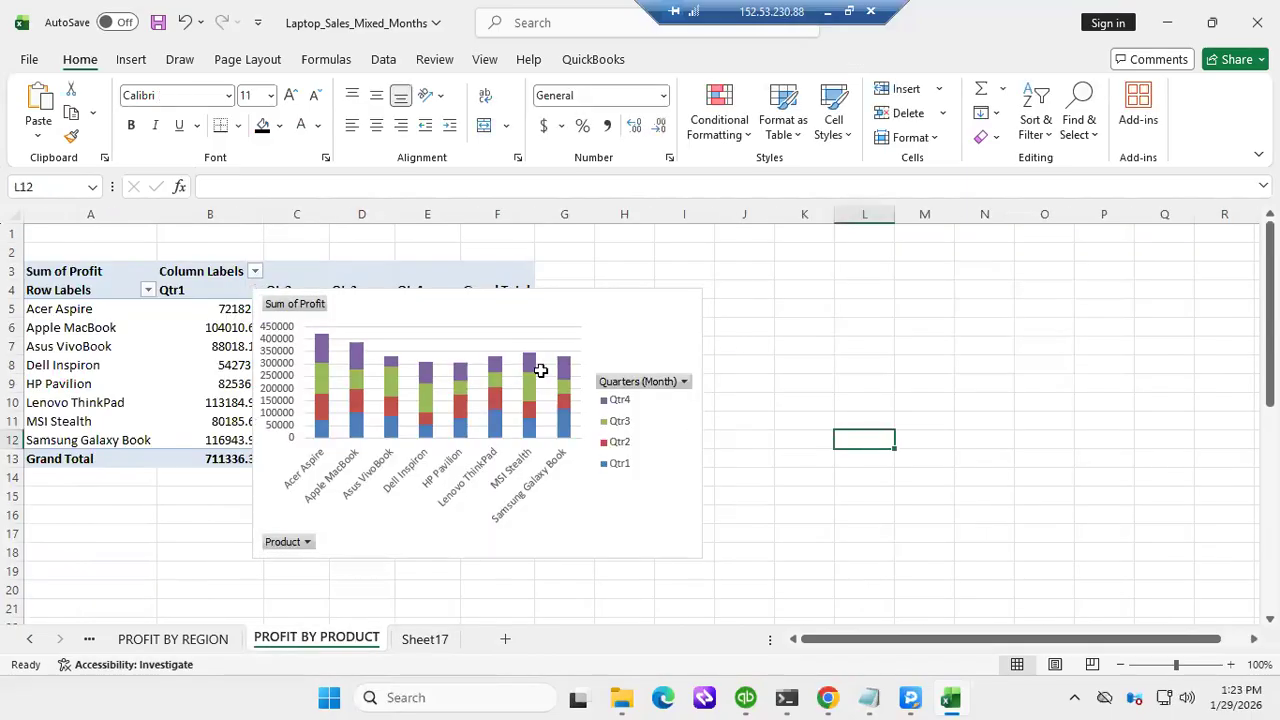
{"action": "left_click", "coordinate": [590, 316]}
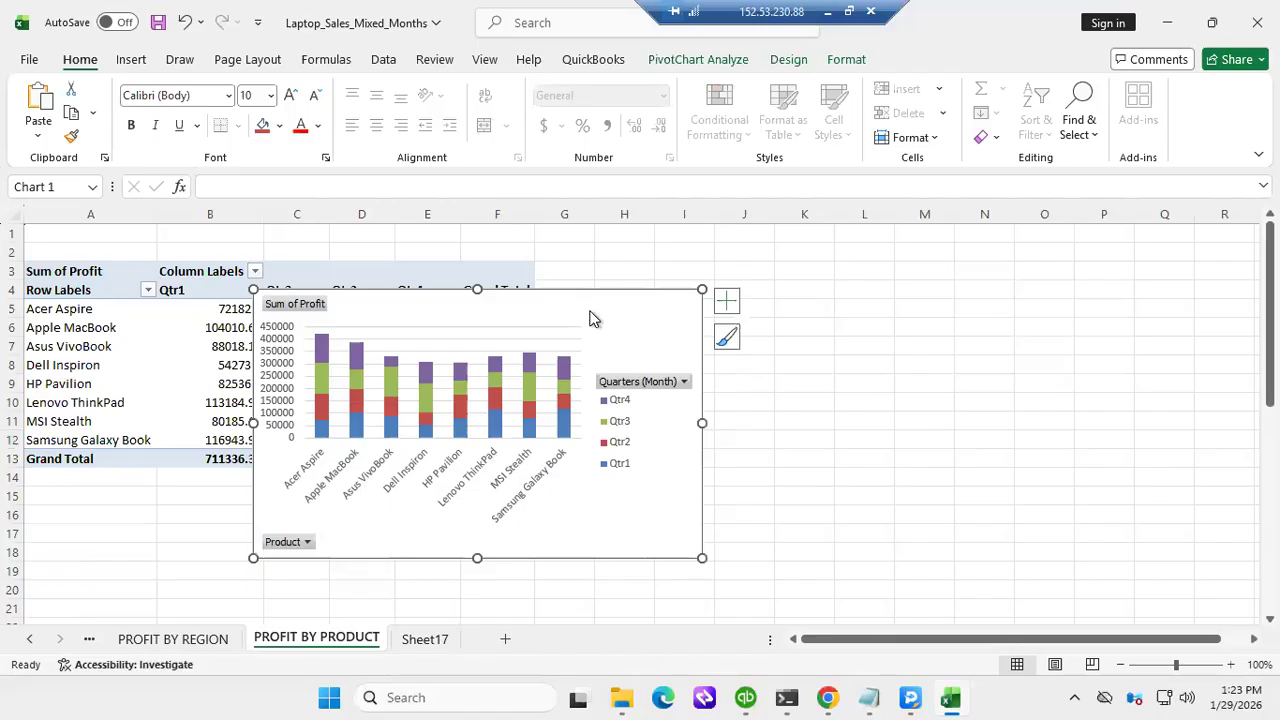
{"action": "right_click", "coordinate": [590, 316]}
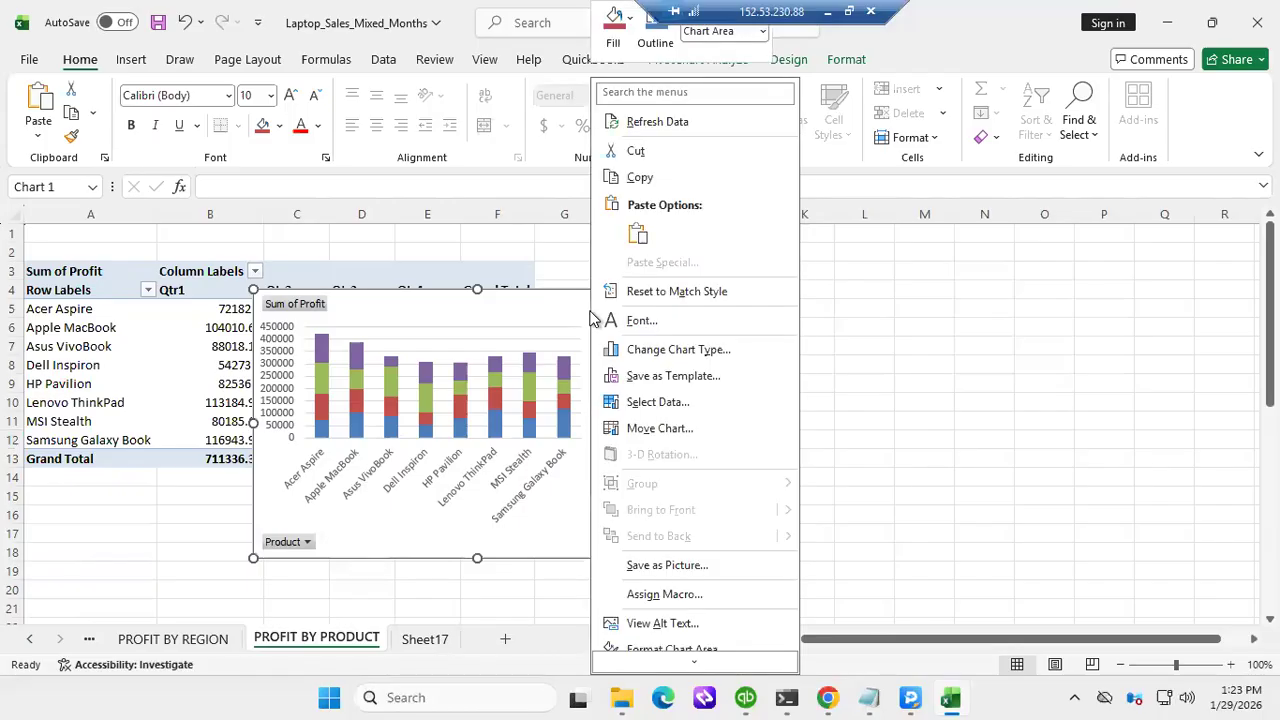
{"action": "left_click", "coordinate": [641, 177]}
Paste the copied product chart into Sheet17 at cell H35
{"action": "left_click", "coordinate": [424, 638]}
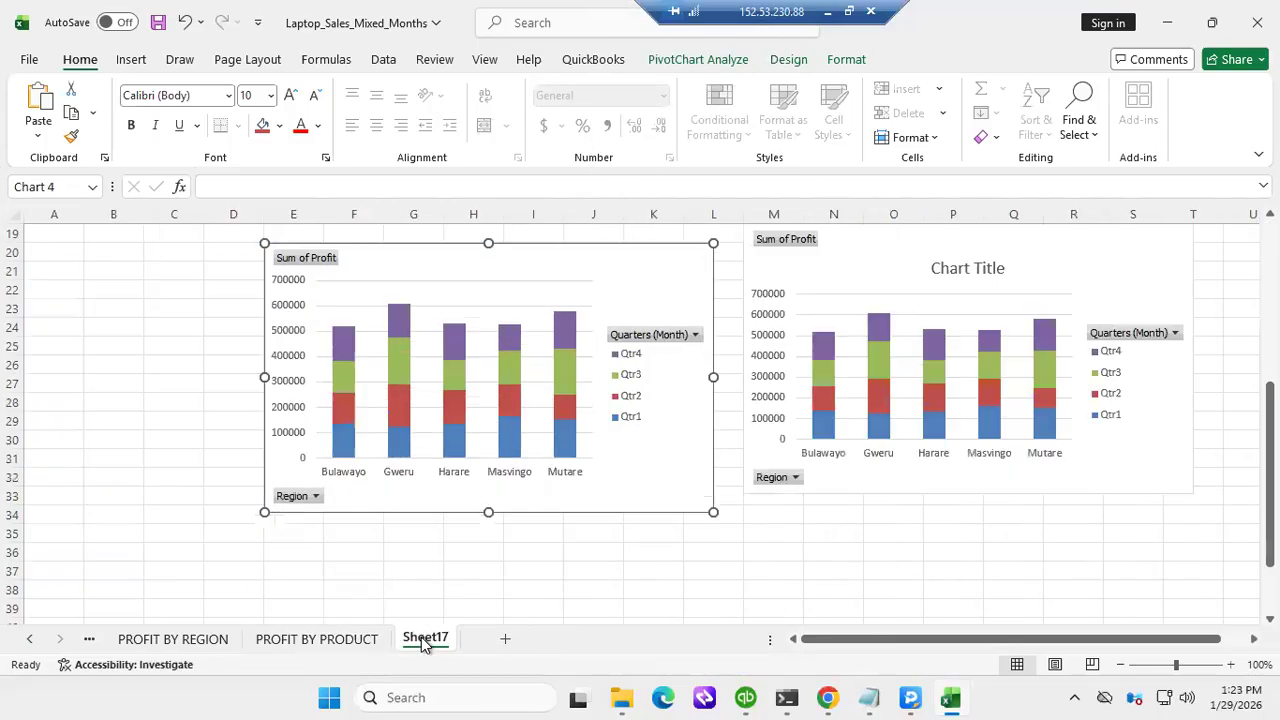
{"action": "left_click", "coordinate": [488, 537]}
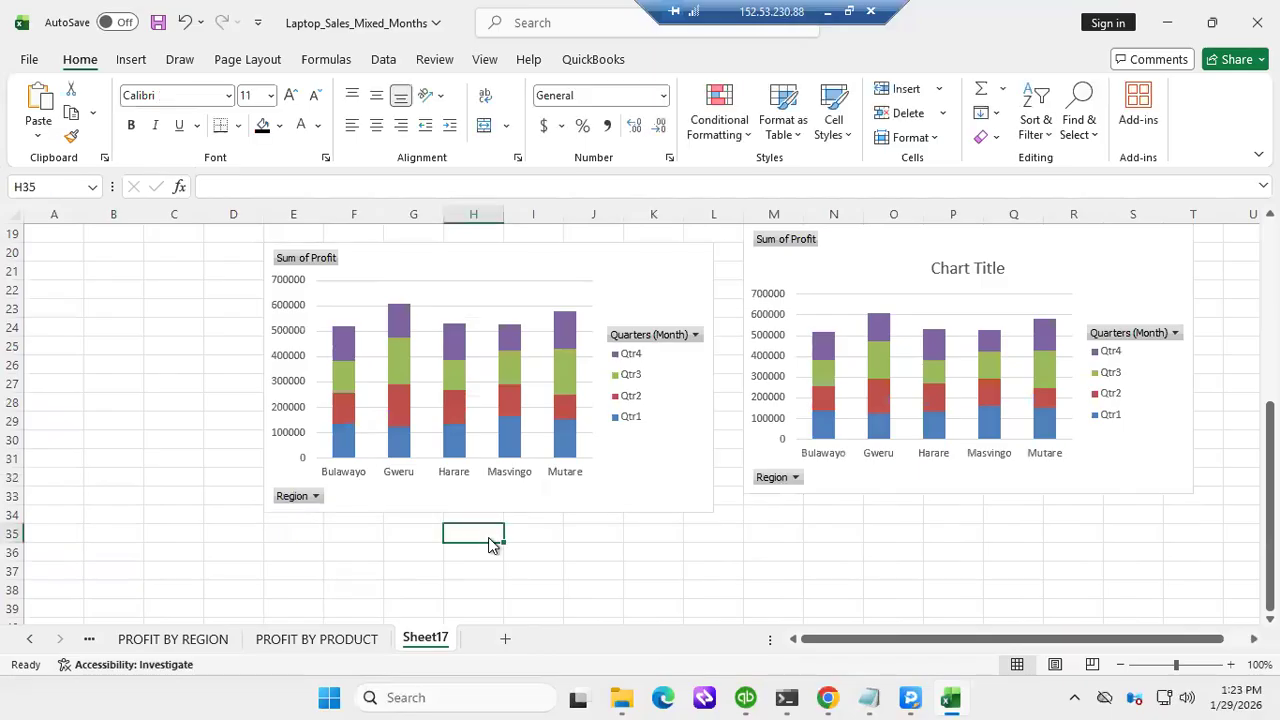
{"action": "right_click", "coordinate": [488, 537]}
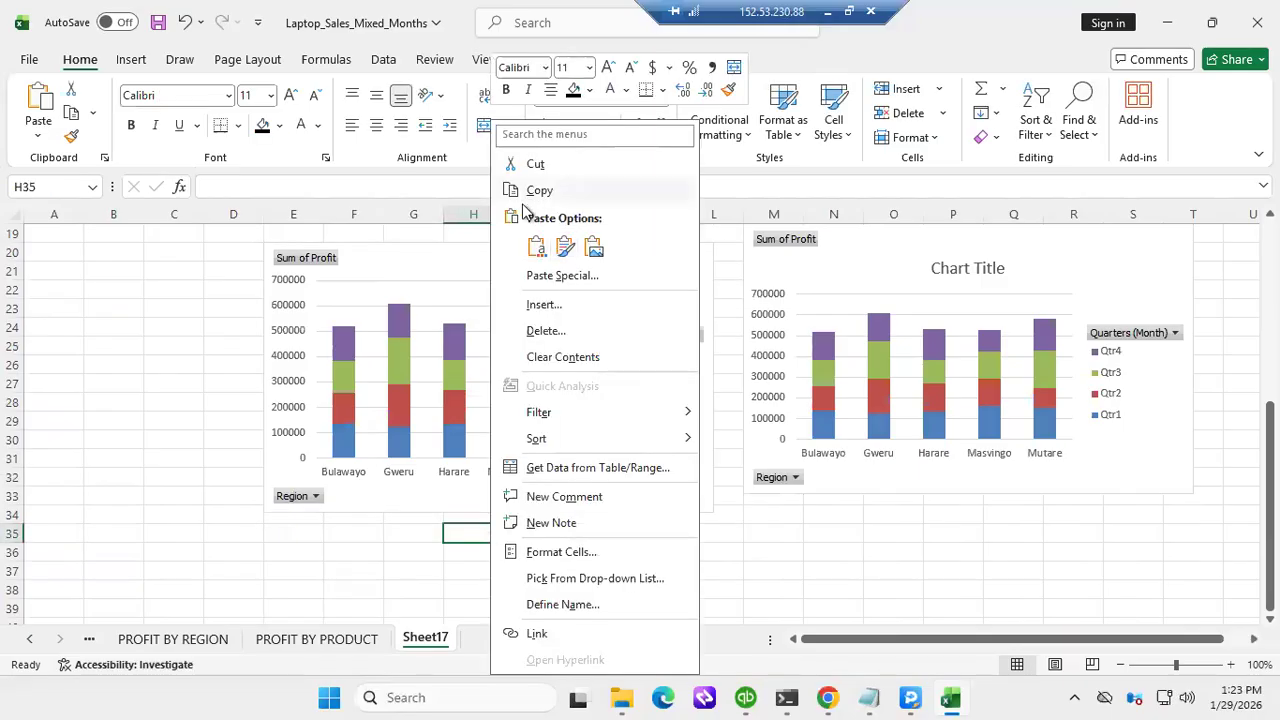
{"action": "left_click", "coordinate": [35, 100]}
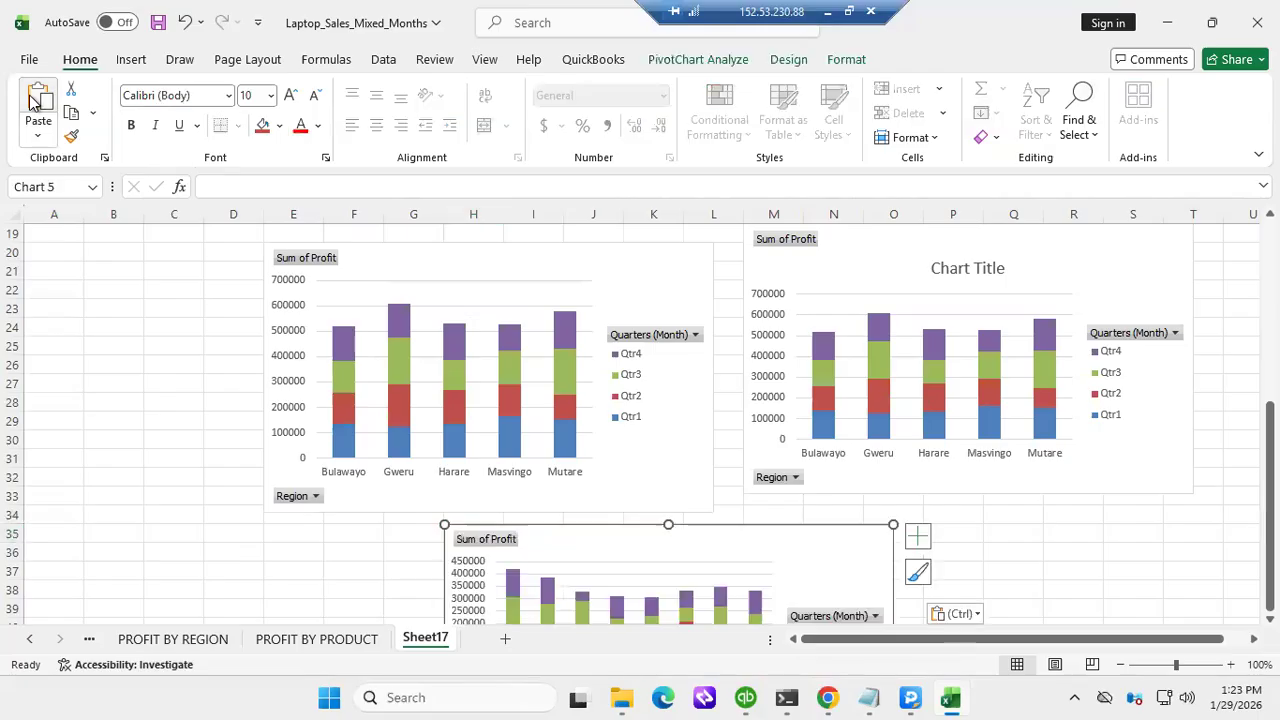
{"action": "scroll", "coordinate": [668, 452], "scroll_direction": "down", "scroll_amount": 1}
{"action": "scroll", "coordinate": [668, 452], "scroll_direction": "down", "scroll_amount": 2}
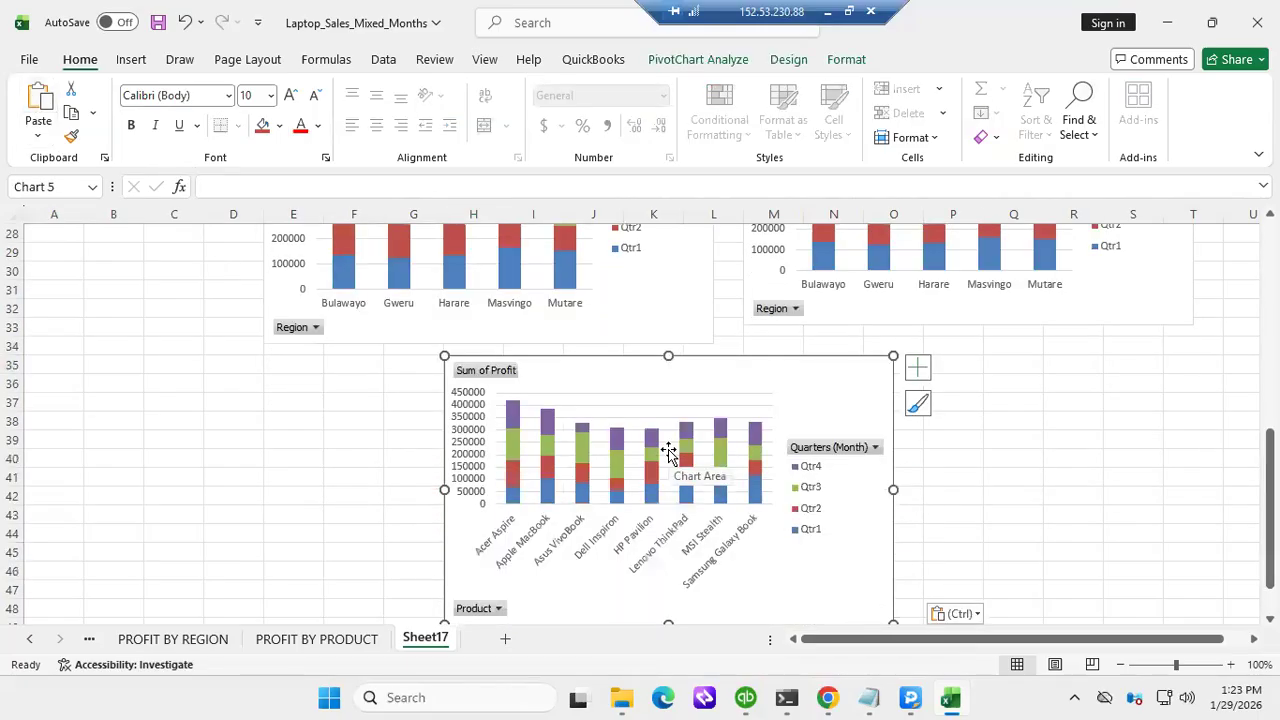
Delete the two duplicate region charts below the dashboard's first row of charts
{"action": "scroll", "coordinate": [668, 452], "scroll_direction": "up", "scroll_amount": 5}
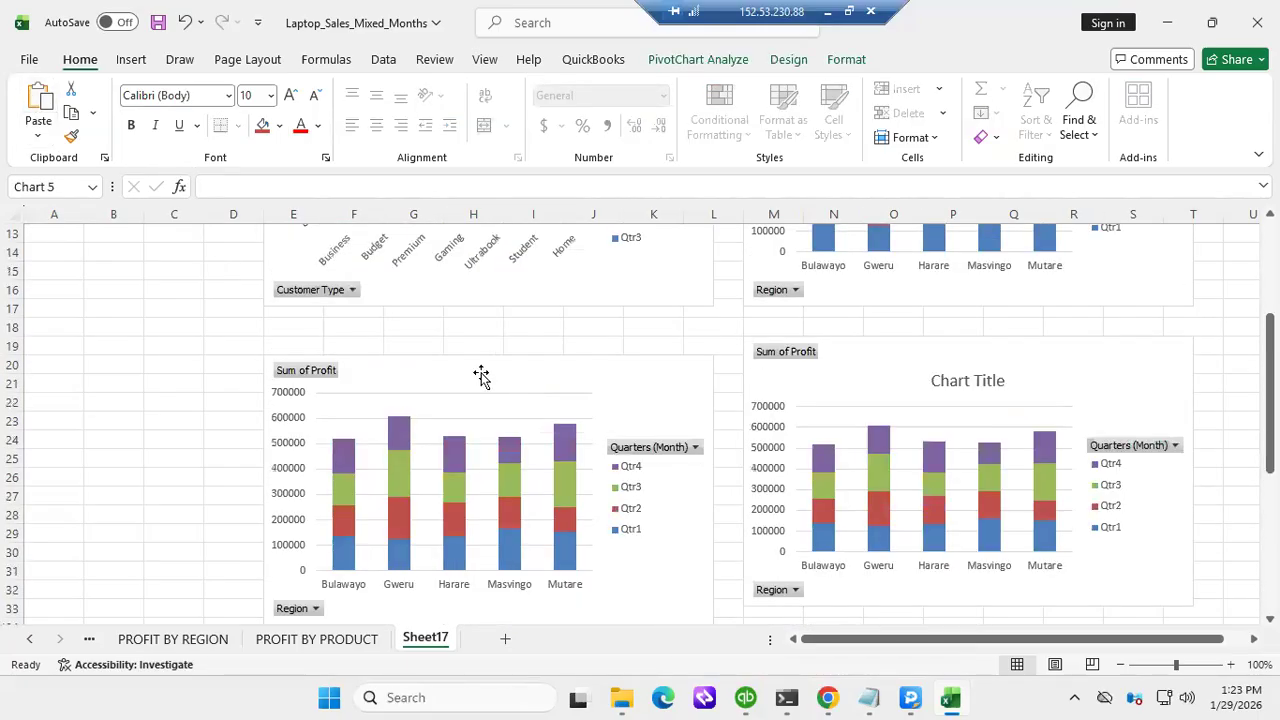
{"action": "left_click", "coordinate": [481, 374]}
{"action": "key", "text": "Delete"}
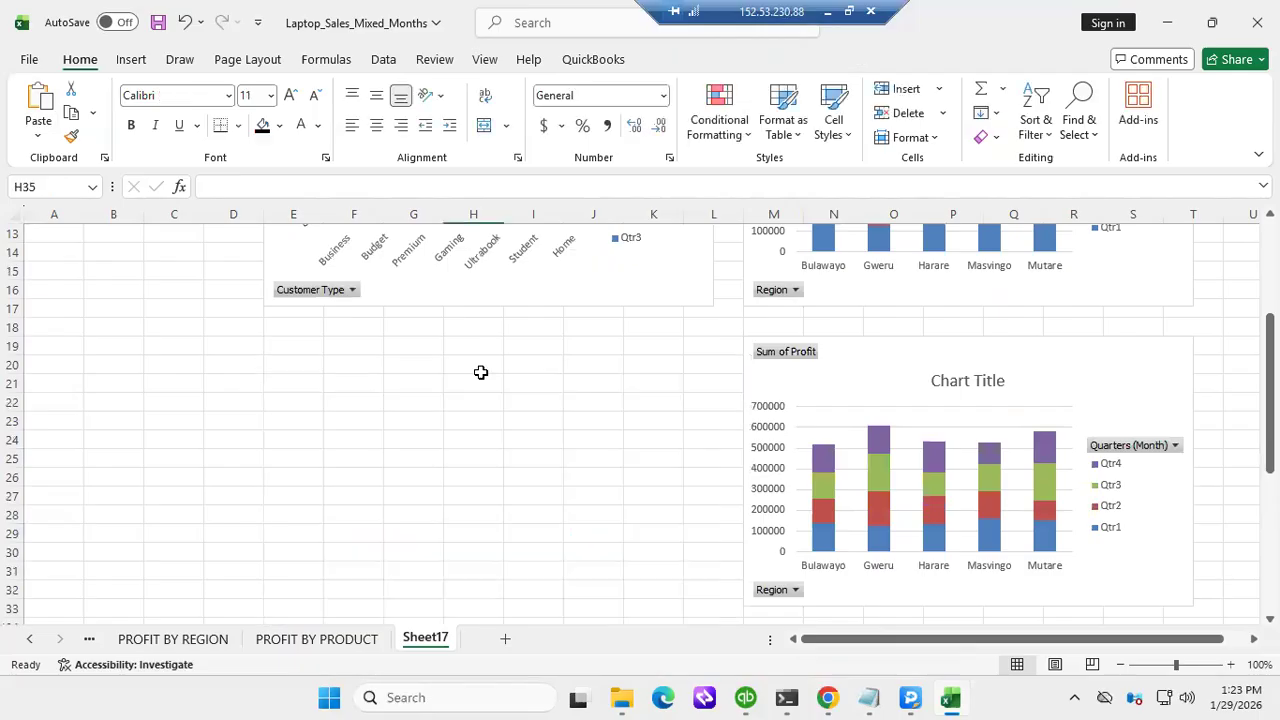
{"action": "left_click", "coordinate": [882, 352]}
{"action": "key", "text": "Delete"}
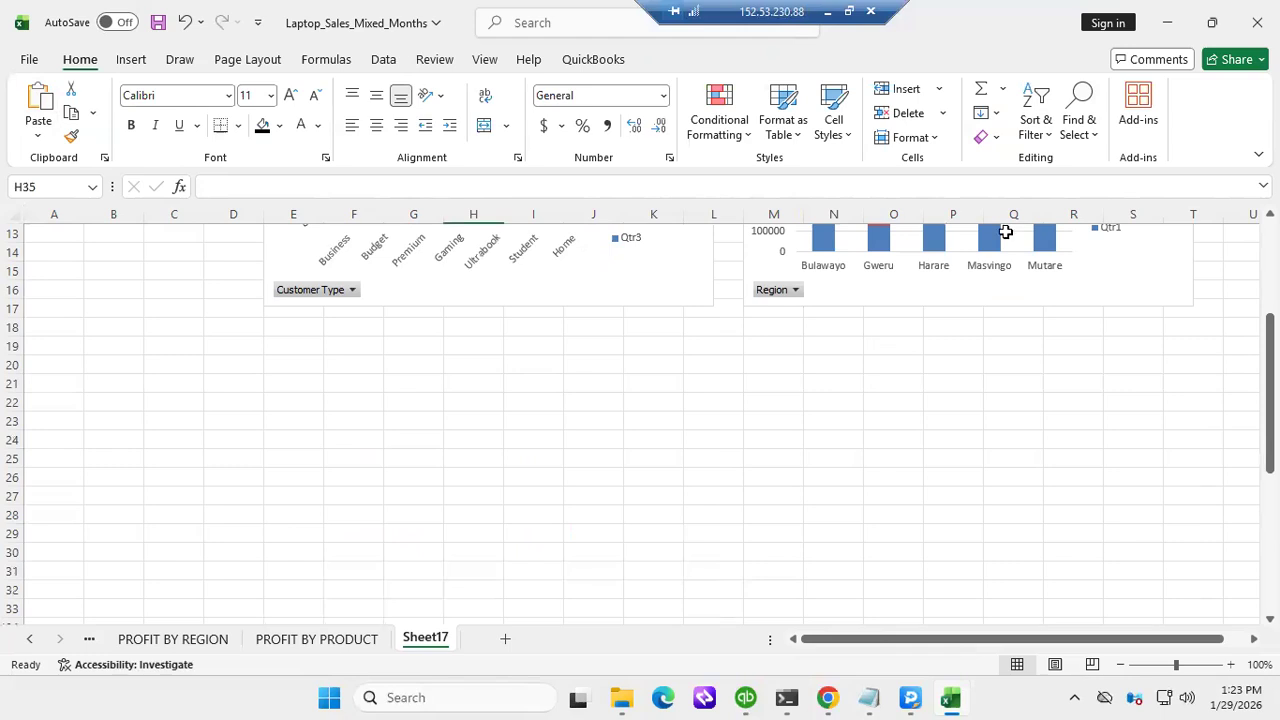
Move the product chart directly beneath the upper region chart, spanning about columns M to S from row 19
{"action": "scroll", "coordinate": [787, 412], "scroll_direction": "down", "scroll_amount": 4}
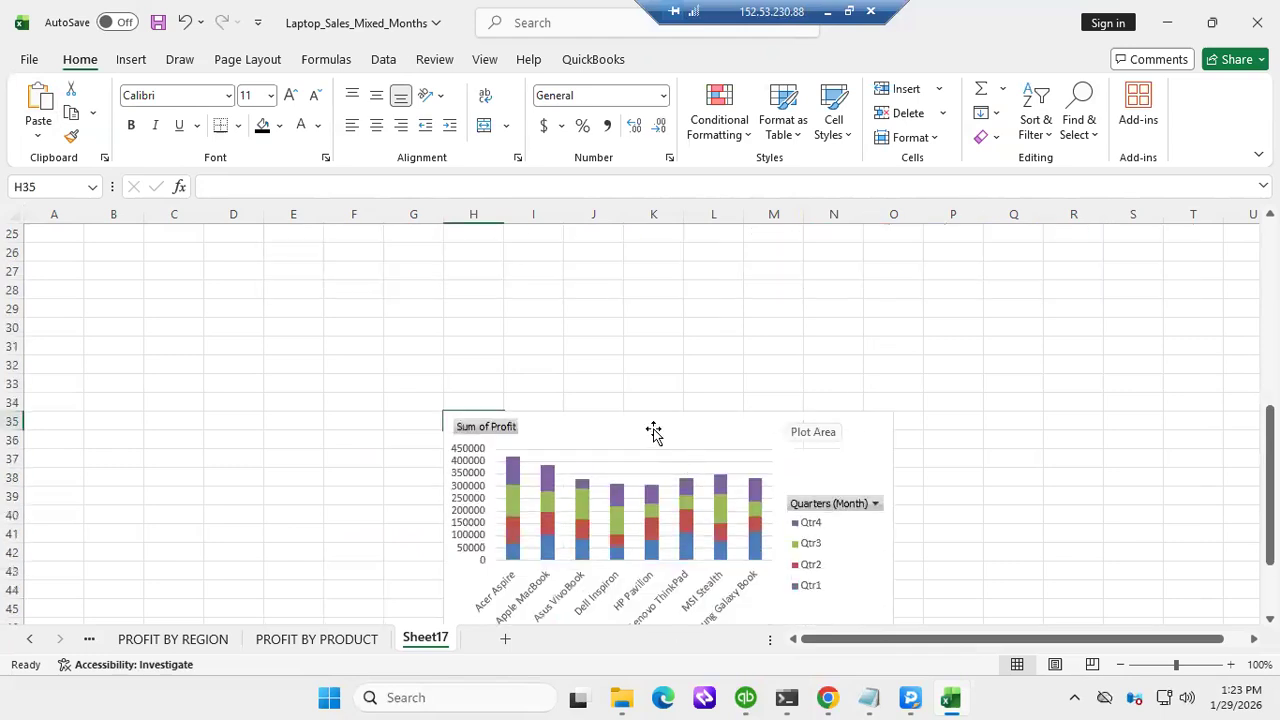
{"action": "left_click", "coordinate": [627, 437]}
{"action": "left_click_drag", "start_coordinate": [813, 312], "coordinate": [815, 265]}
{"action": "scroll", "coordinate": [858, 352], "scroll_direction": "up", "scroll_amount": 3}
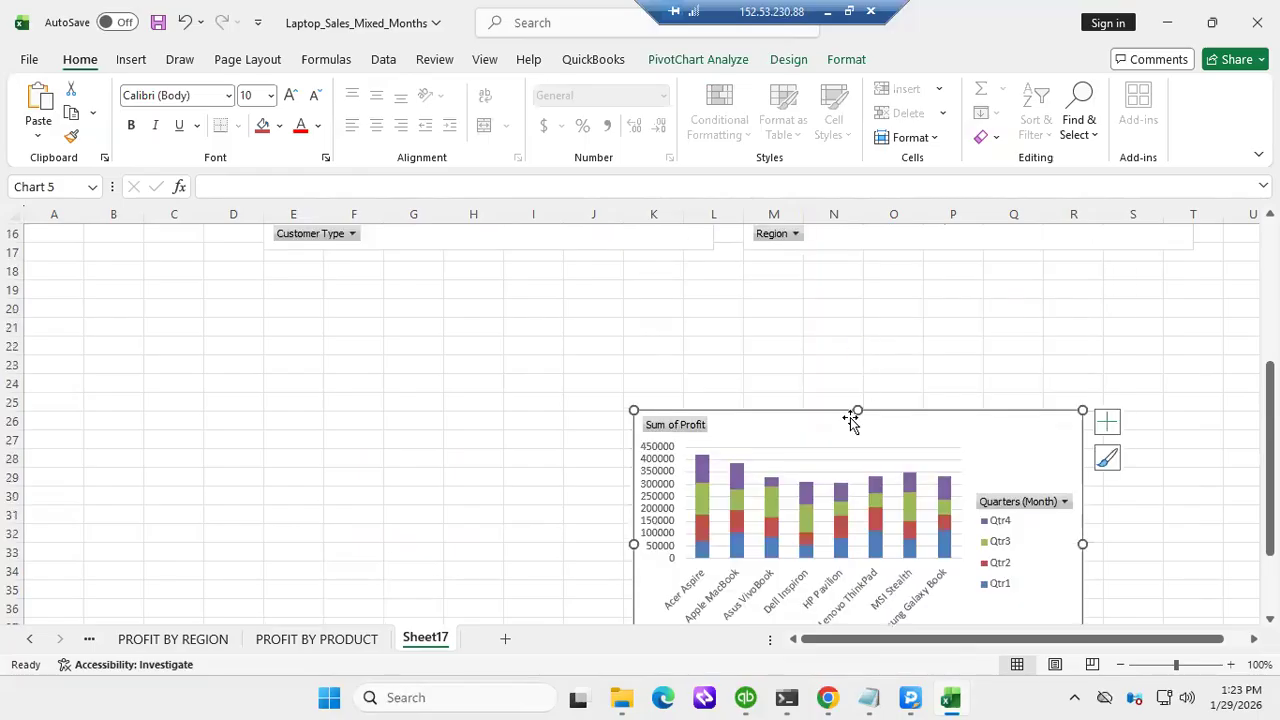
{"action": "left_click_drag", "start_coordinate": [808, 434], "coordinate": [839, 294]}
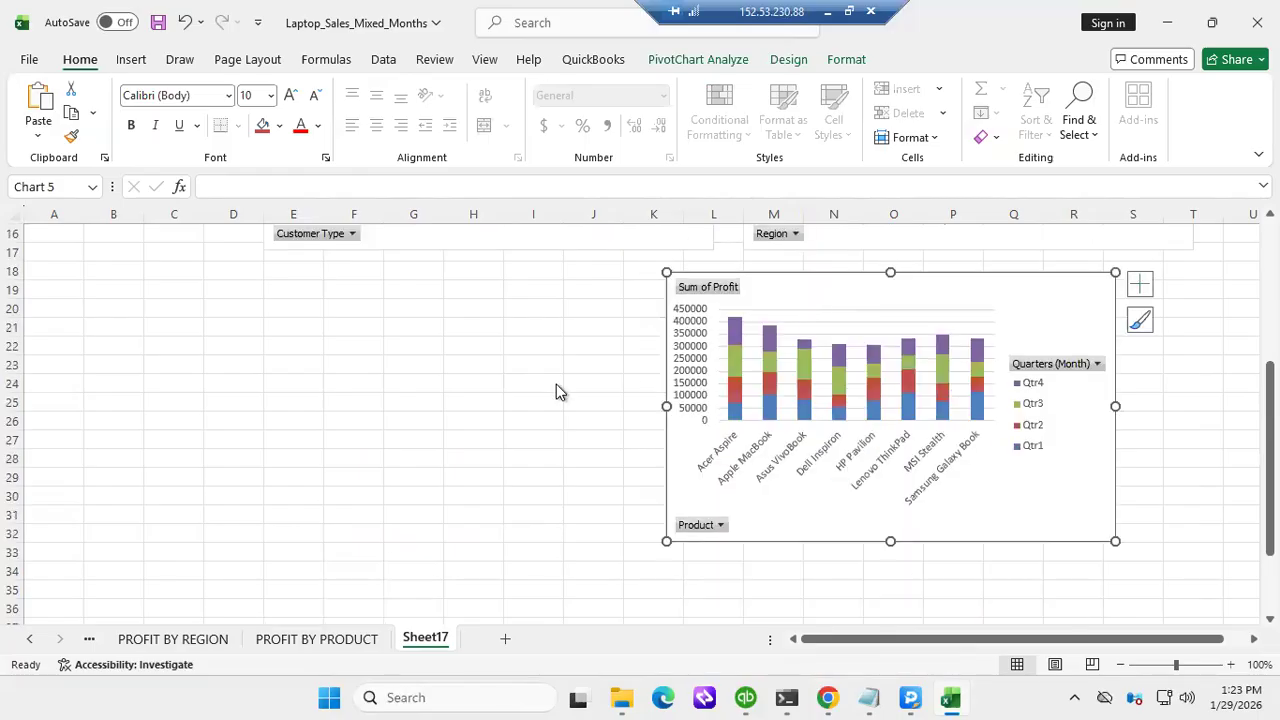
{"action": "scroll", "coordinate": [560, 390], "scroll_direction": "up", "scroll_amount": 3}
{"action": "left_click_drag", "start_coordinate": [837, 463], "coordinate": [906, 470]}
{"action": "scroll", "coordinate": [773, 490], "scroll_direction": "down", "scroll_amount": 1}
{"action": "scroll", "coordinate": [773, 490], "scroll_direction": "down", "scroll_amount": 1}
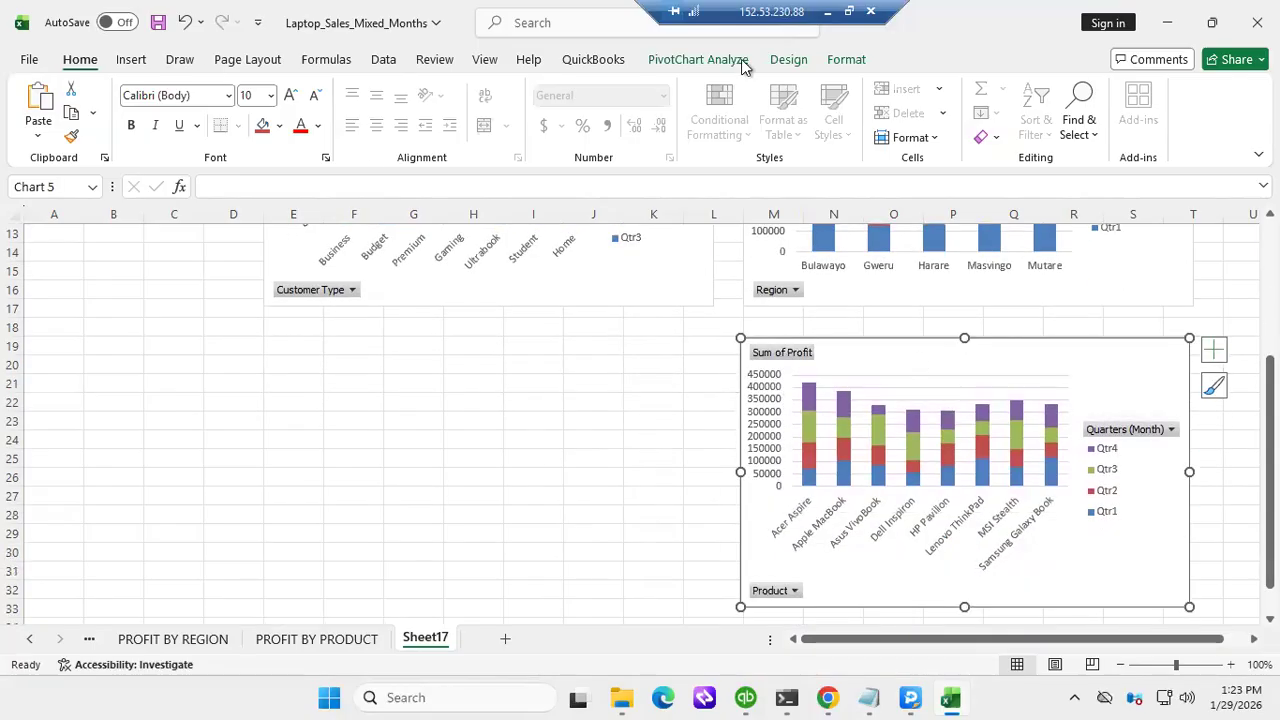
Add a chart title above the plot in the product profit chart
{"action": "left_click", "coordinate": [788, 60]}
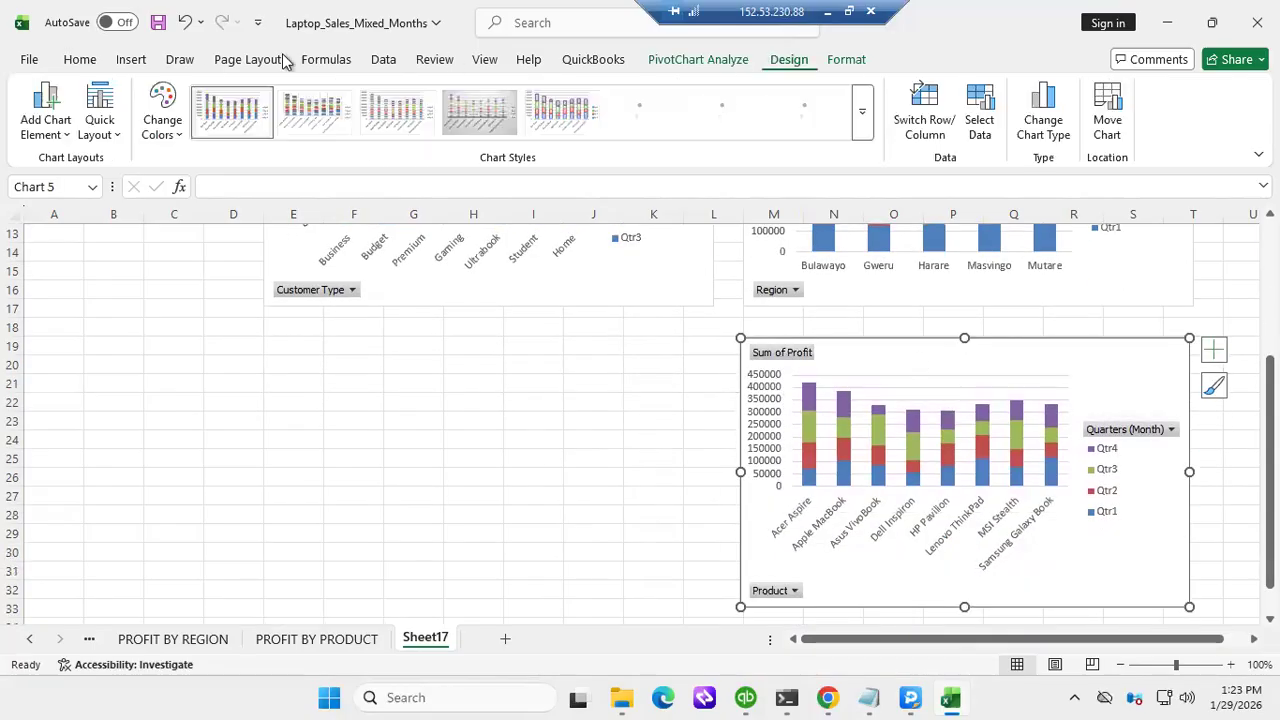
{"action": "left_click", "coordinate": [58, 128]}
{"action": "mouse_move", "coordinate": [74, 222]}
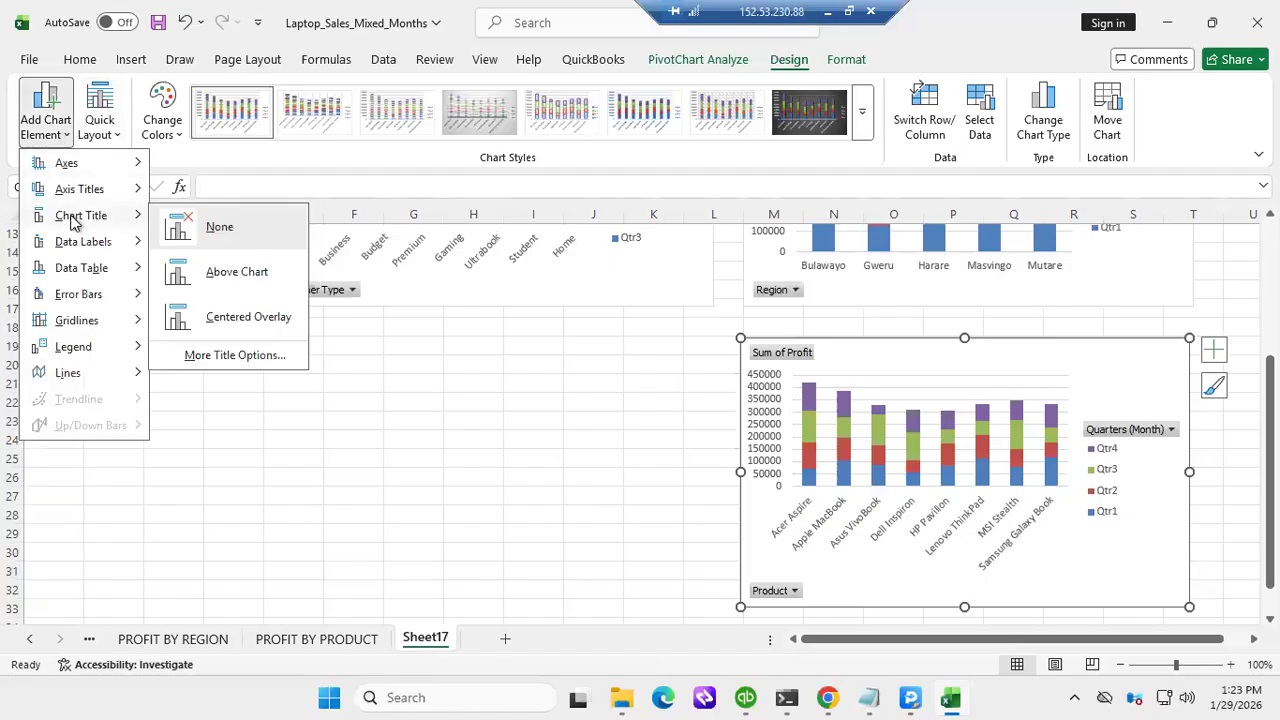
{"action": "left_click", "coordinate": [212, 274]}
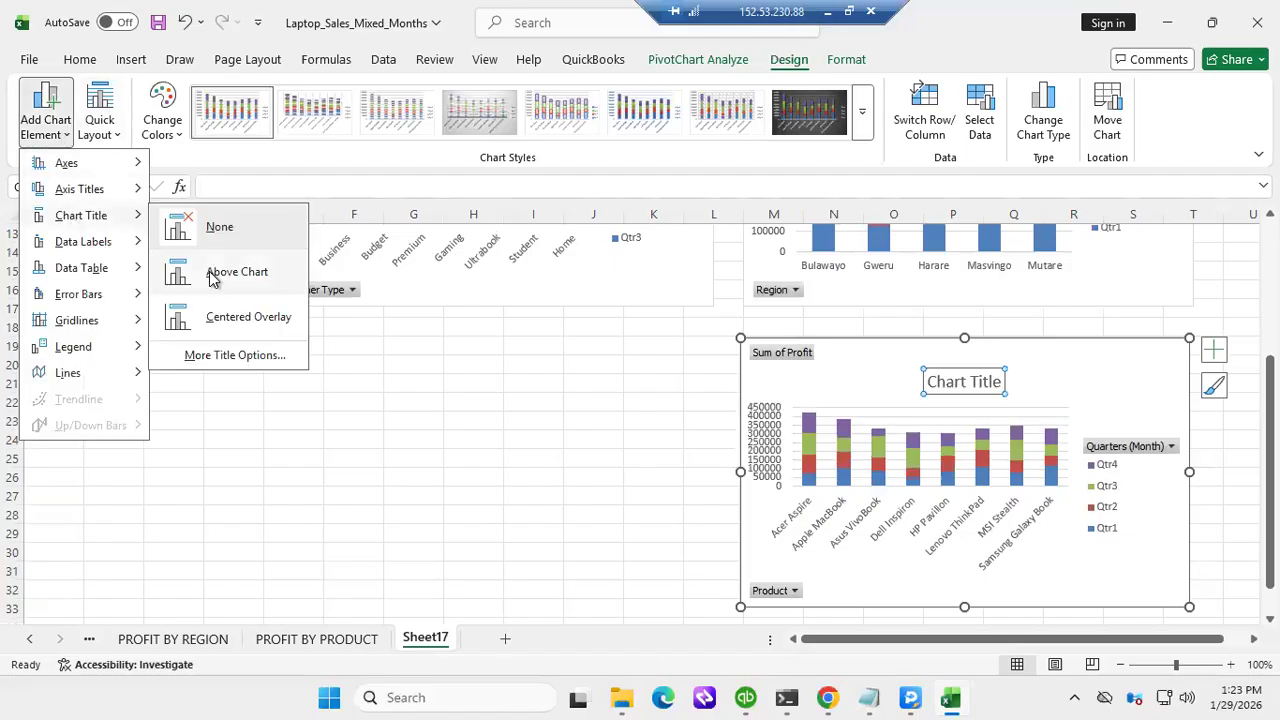
Replace the product chart's placeholder title with "QUARTERLY PROFIT ANALYSIS BY PRODUCT"
{"action": "left_click", "coordinate": [961, 387]}
{"action": "double_click", "coordinate": [961, 388]}
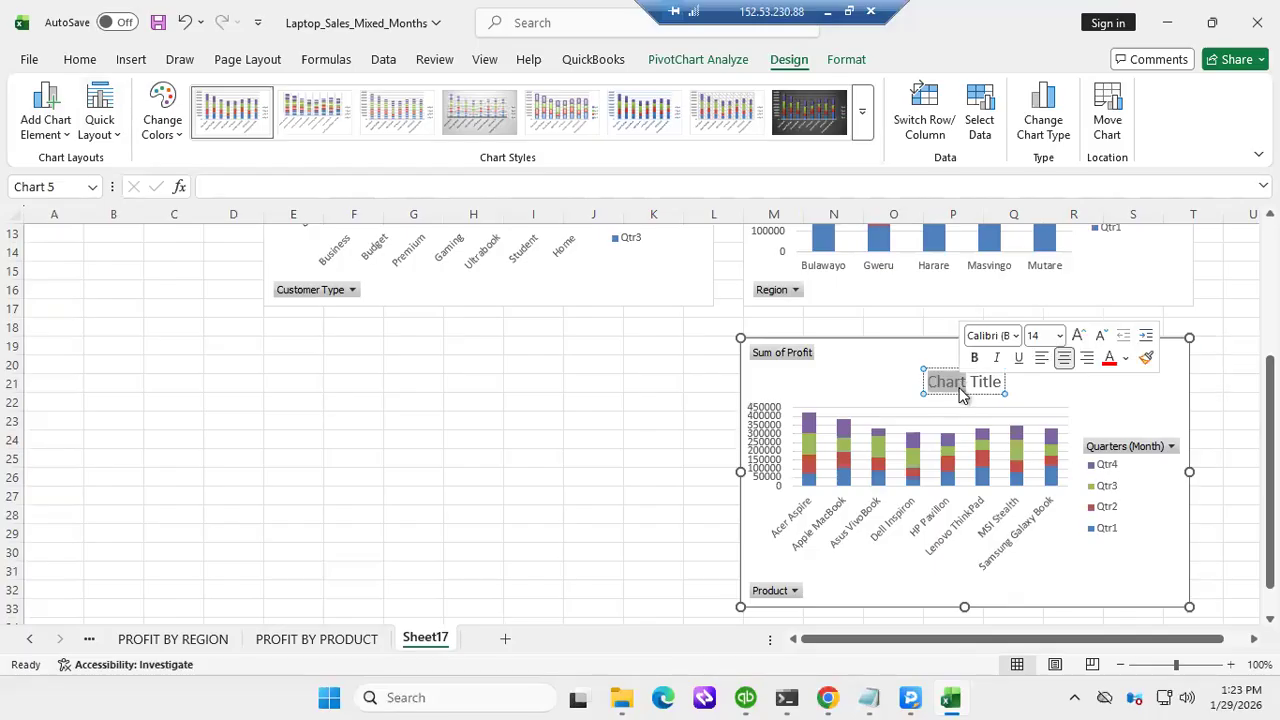
{"action": "key", "text": "BackSpace"}
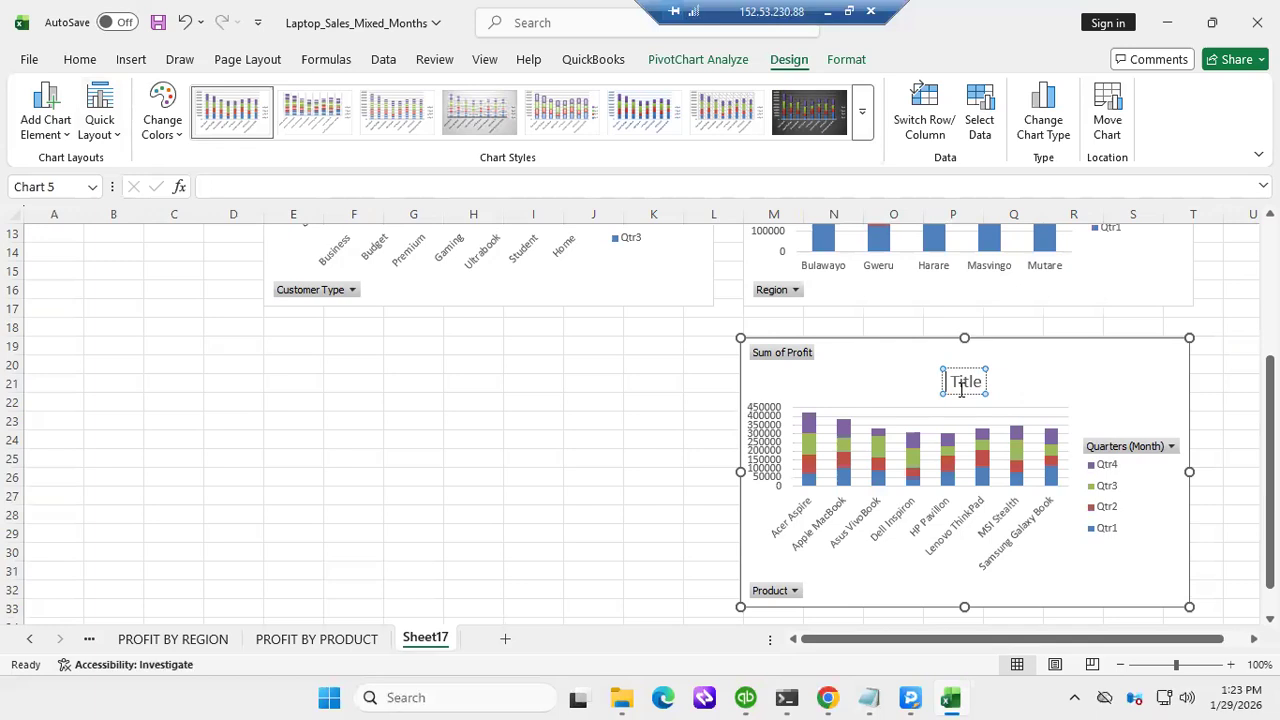
{"action": "double_click", "coordinate": [959, 390]}
{"action": "key", "text": "BackSpace"}
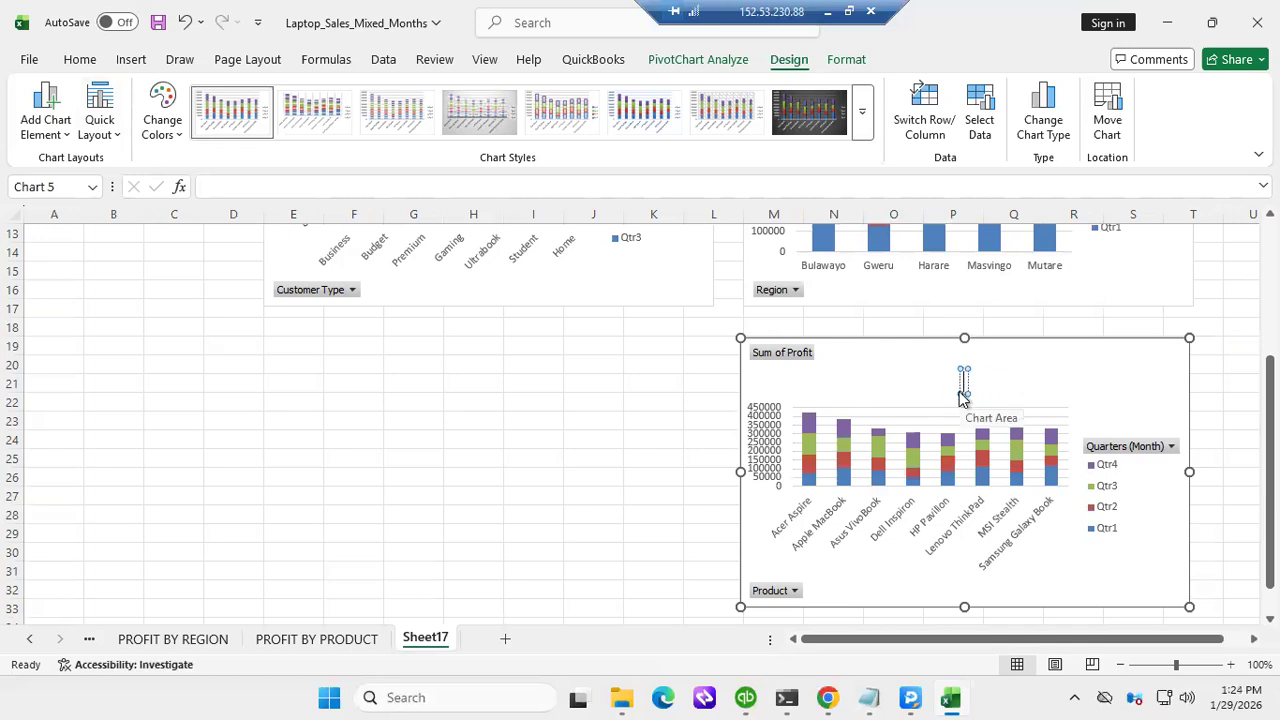
{"action": "type", "text": "QUA"}
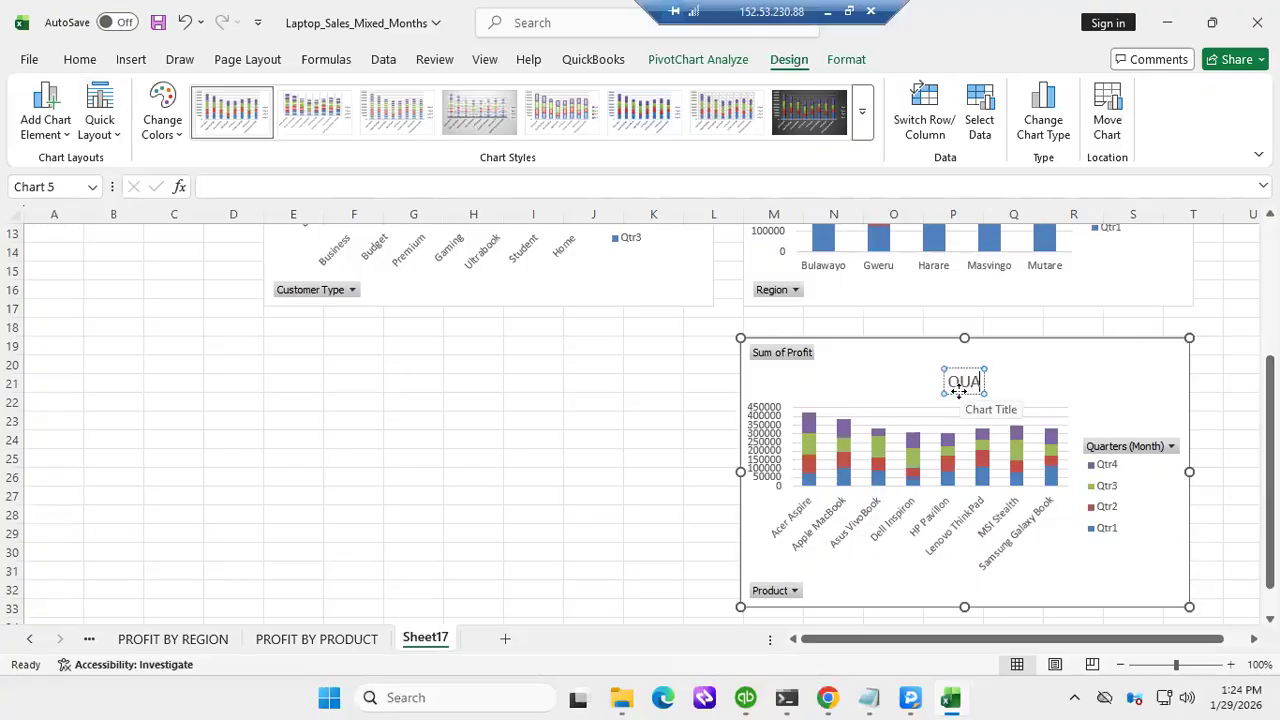
{"action": "type", "text": "RTERLY"}
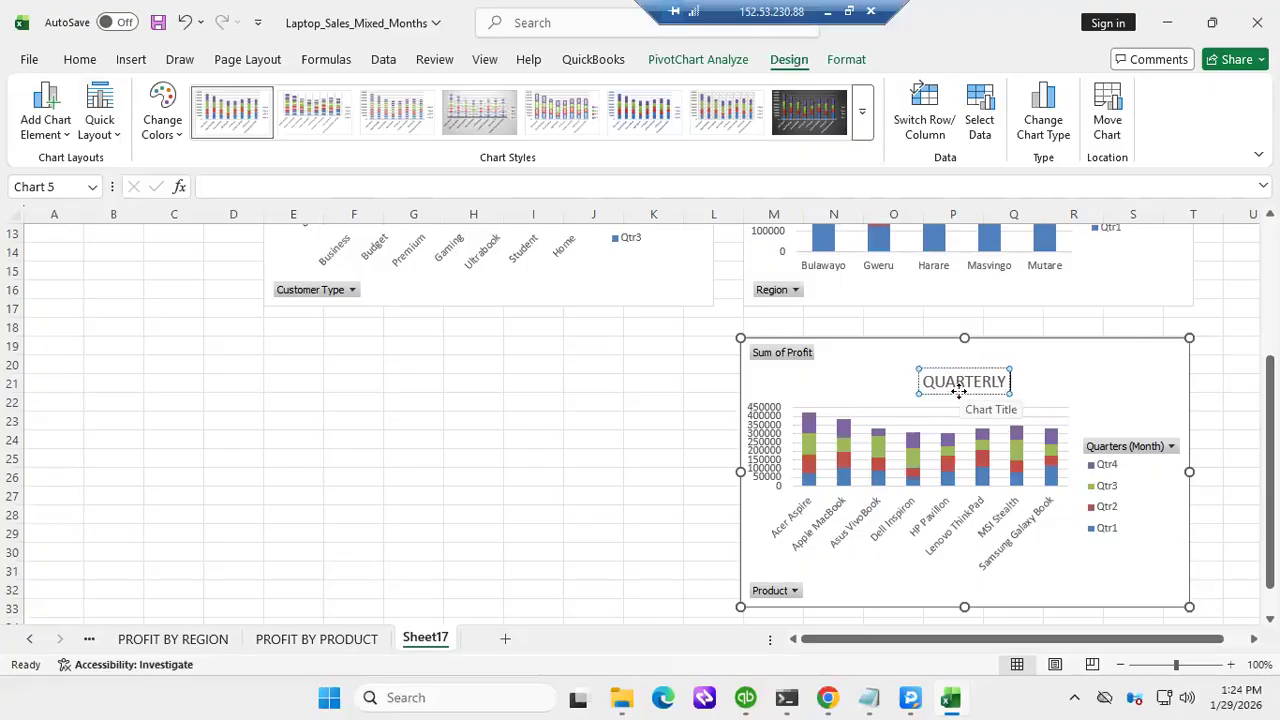
{"action": "type", "text": " PROFI"}
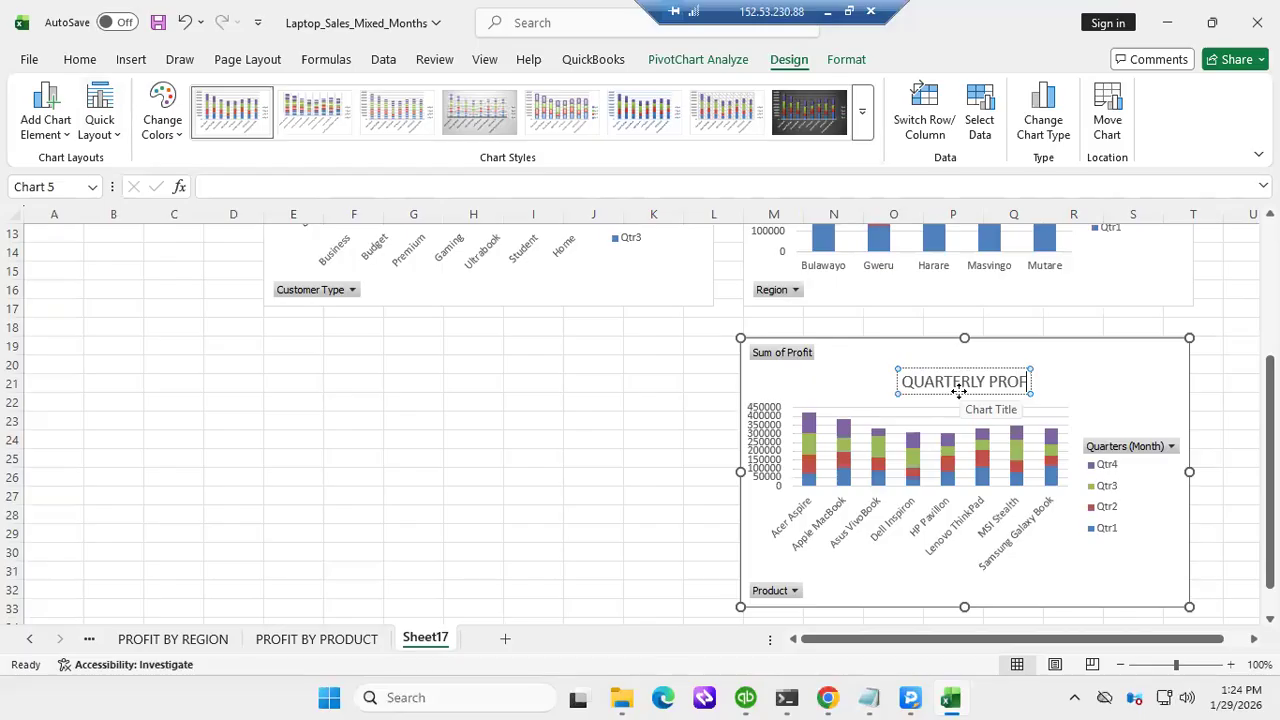
{"action": "type", "text": "T ANA"}
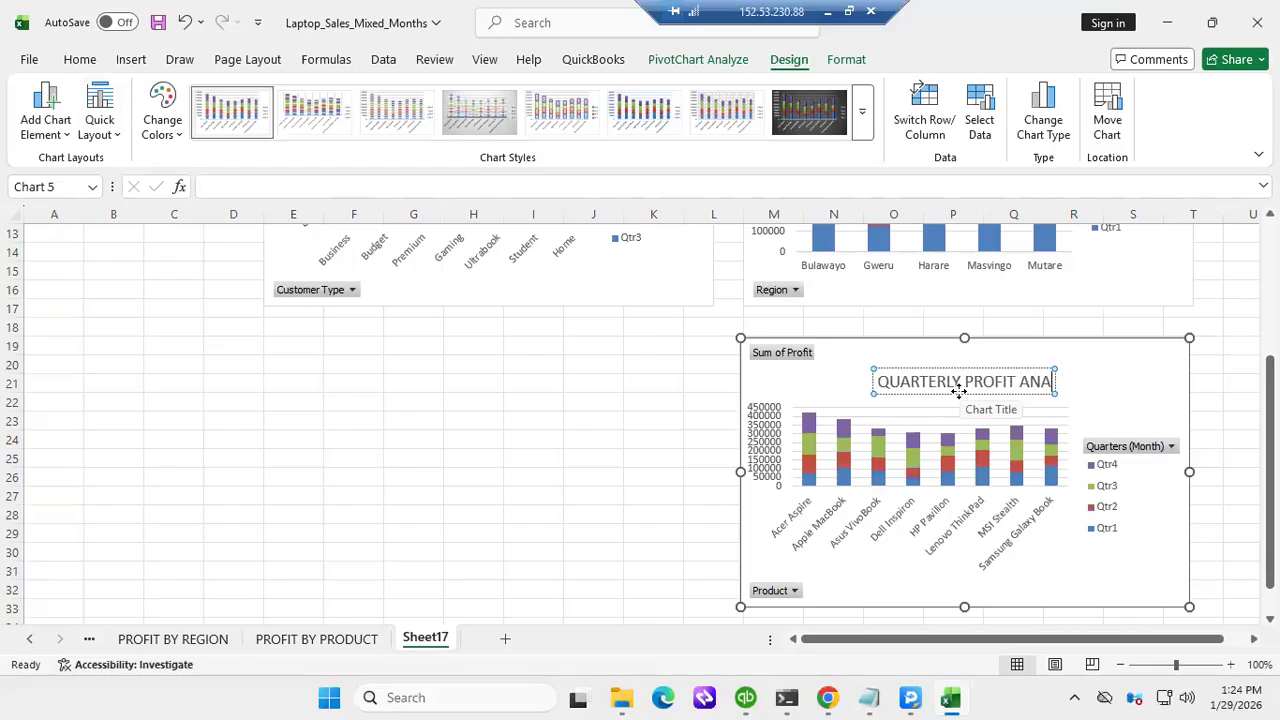
{"action": "type", "text": "LYSIS"}
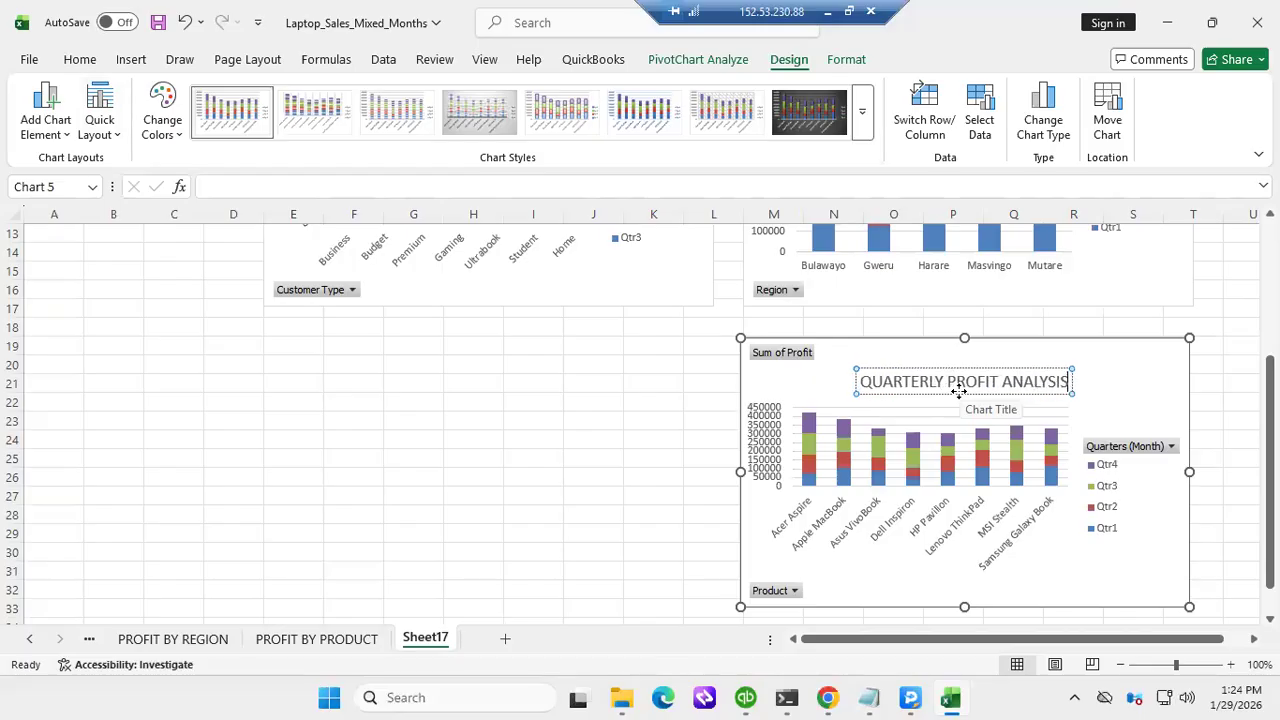
{"action": "type", "text": " BY PRO"}
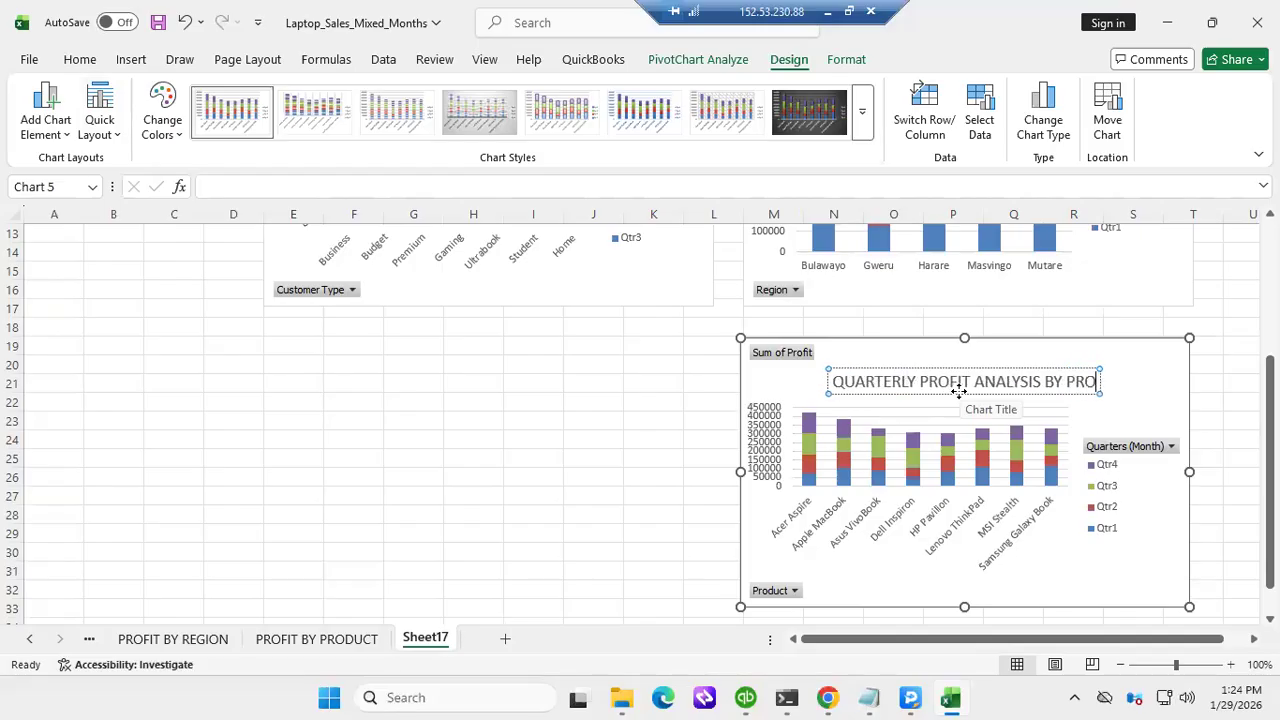
{"action": "type", "text": "DUCT"}
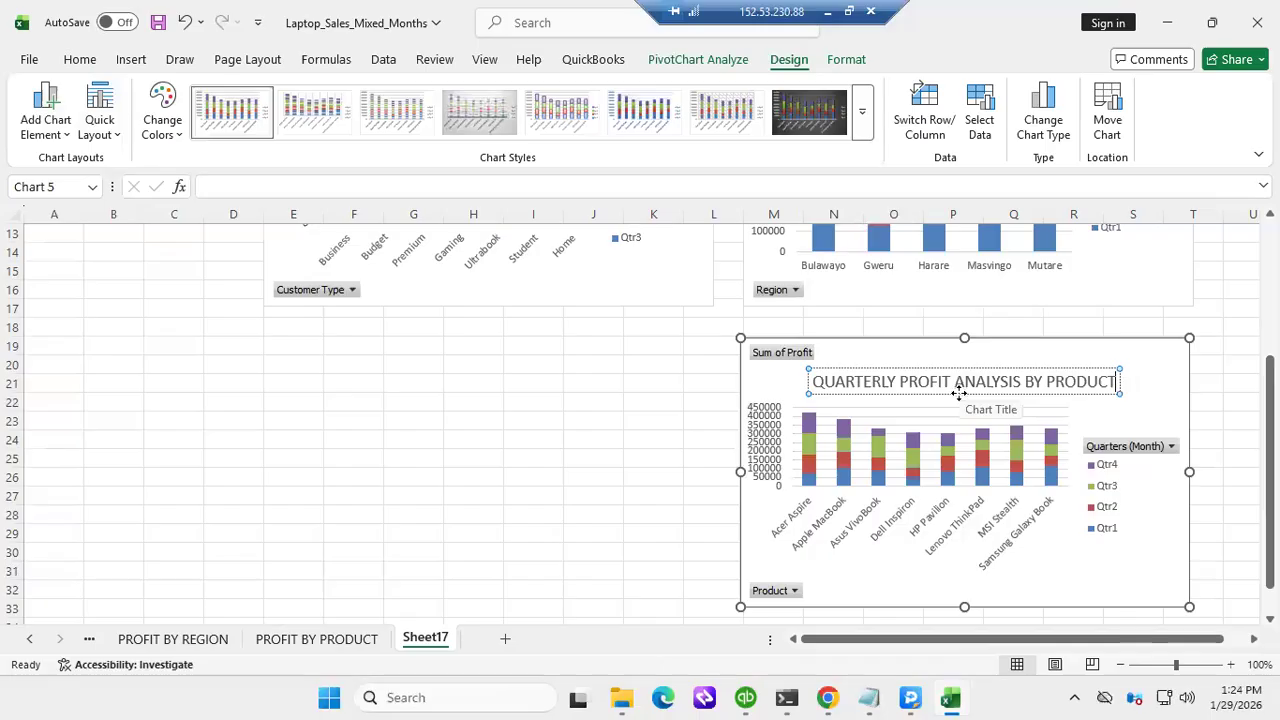
{"action": "left_click", "coordinate": [546, 463]}
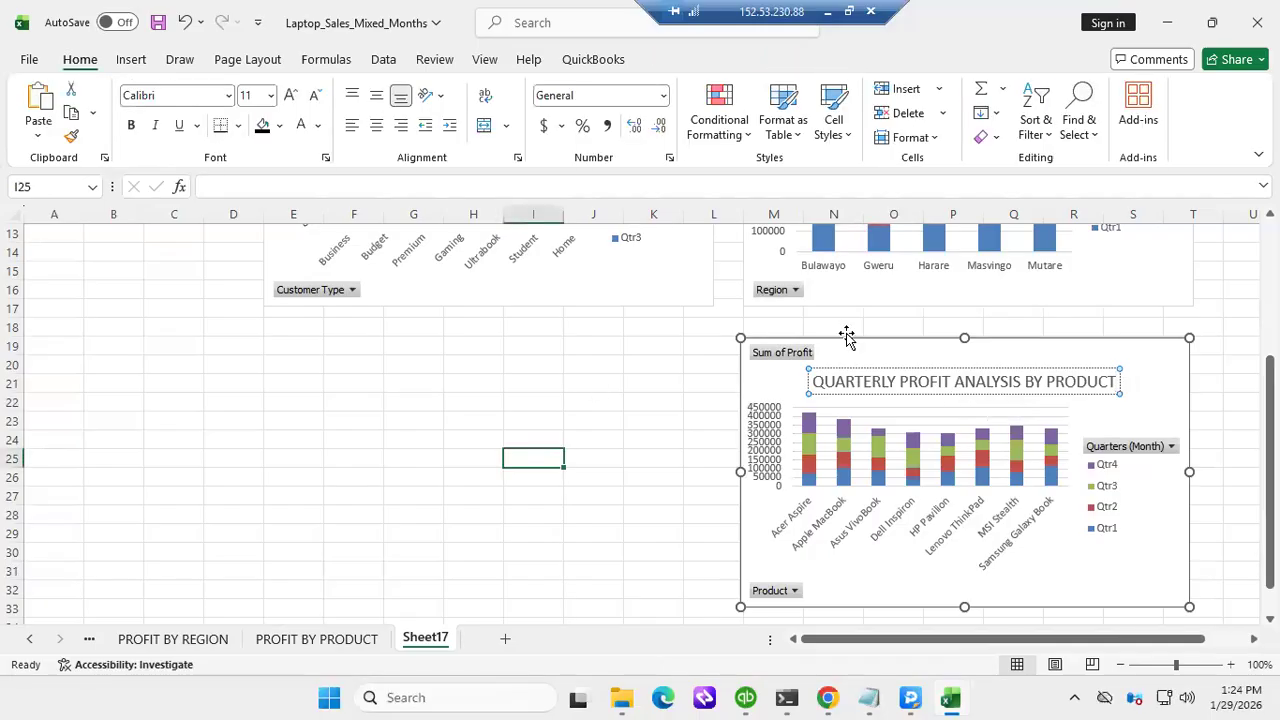
Change the product profit chart's type to Line
{"action": "left_click", "coordinate": [953, 353]}
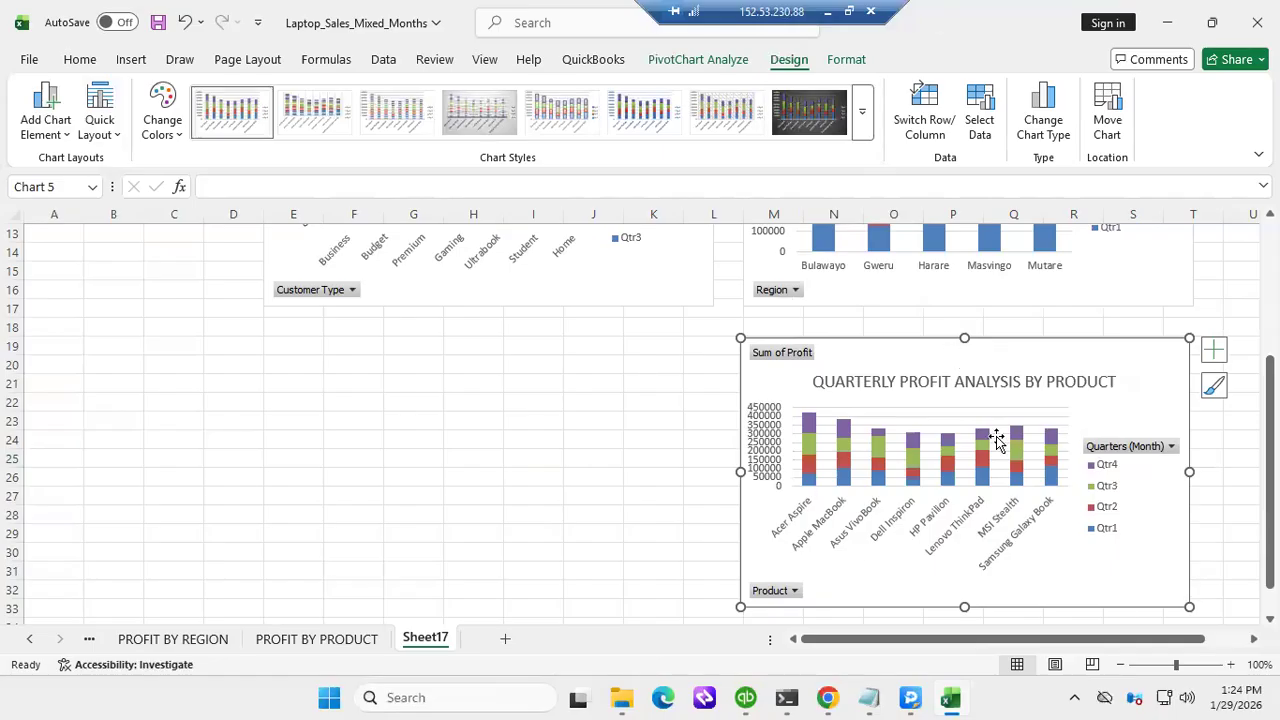
{"action": "left_click", "coordinate": [1048, 103]}
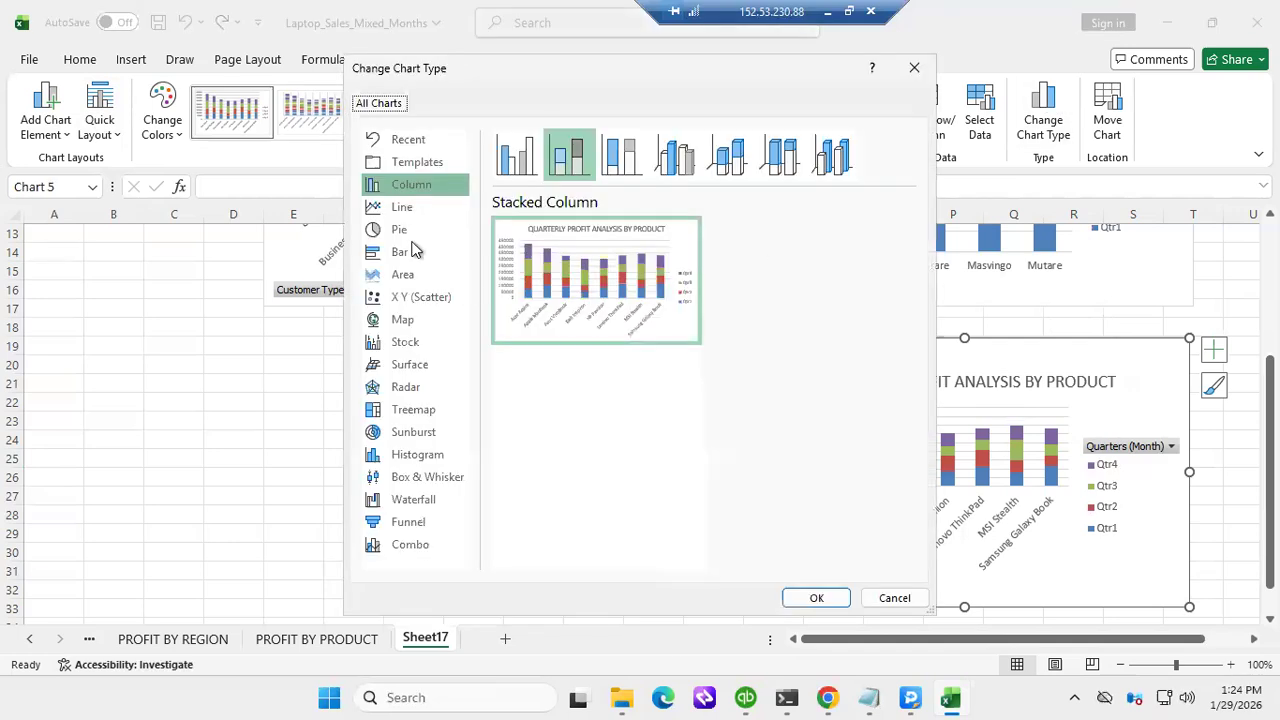
{"action": "left_click", "coordinate": [393, 207]}
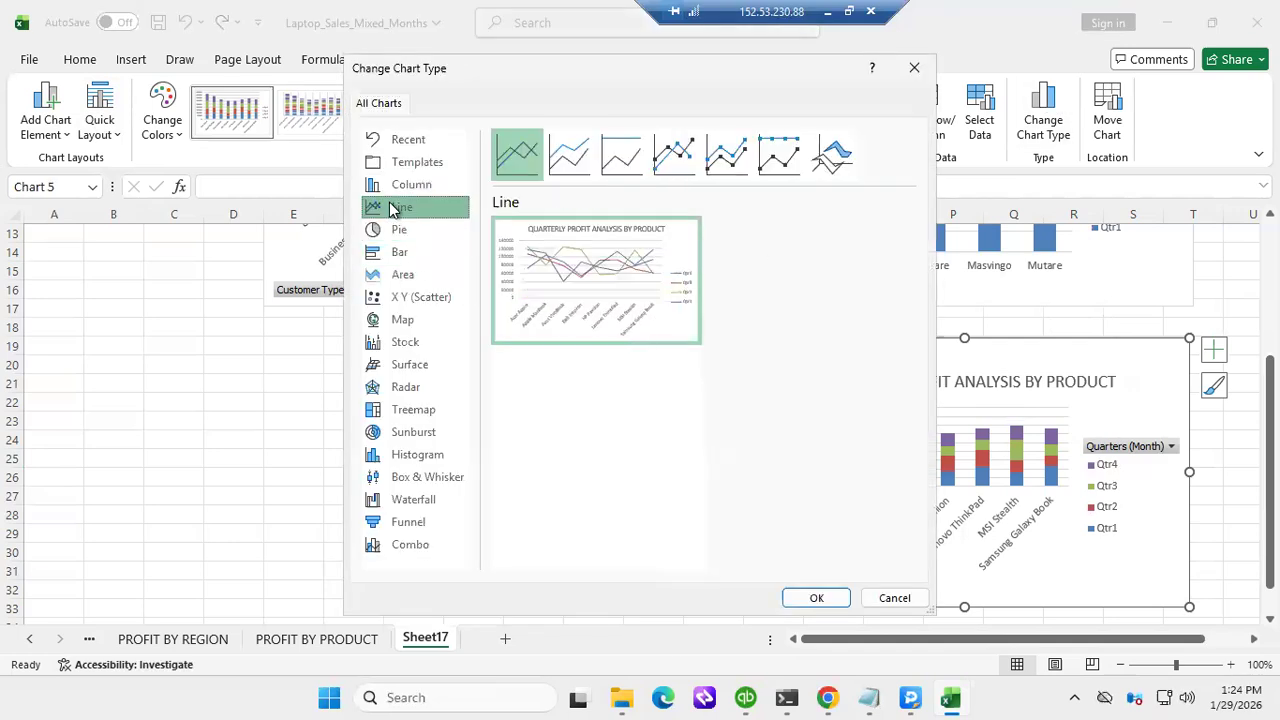
{"action": "left_click", "coordinate": [810, 598]}
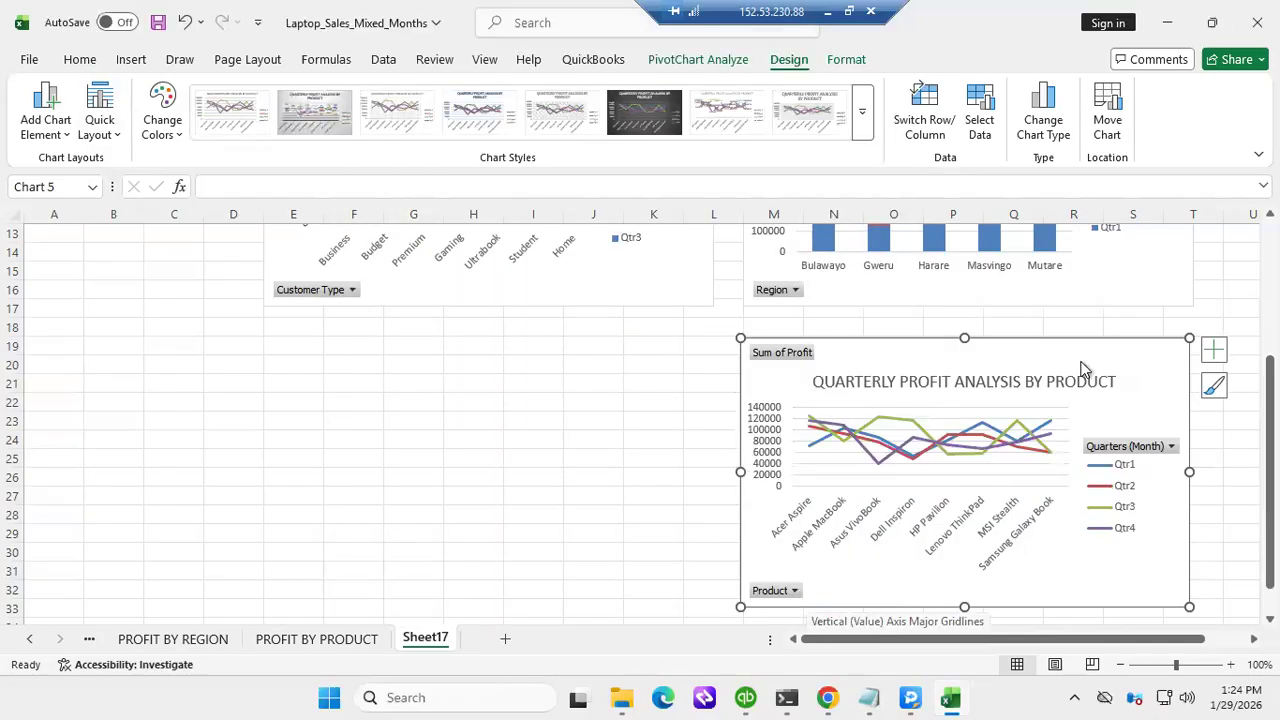
Change the product profit chart's type to 100% Stacked Column
{"action": "left_click", "coordinate": [1040, 110]}
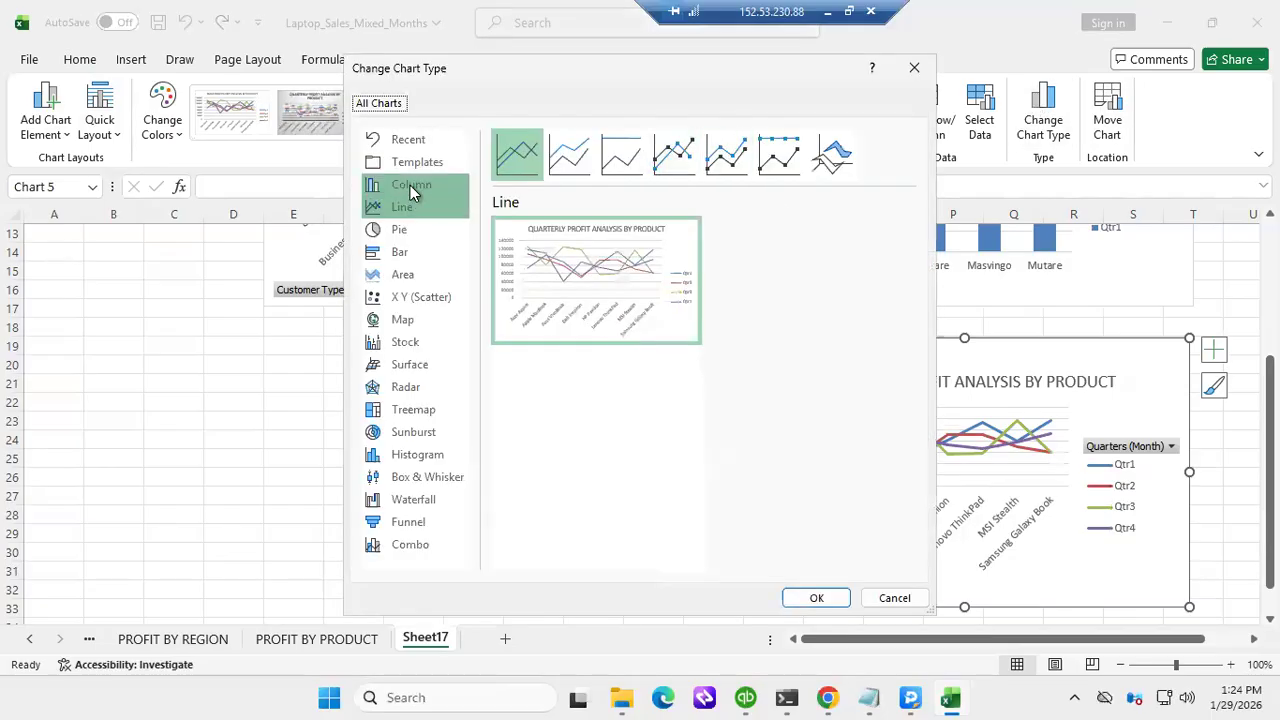
{"action": "left_click", "coordinate": [412, 188]}
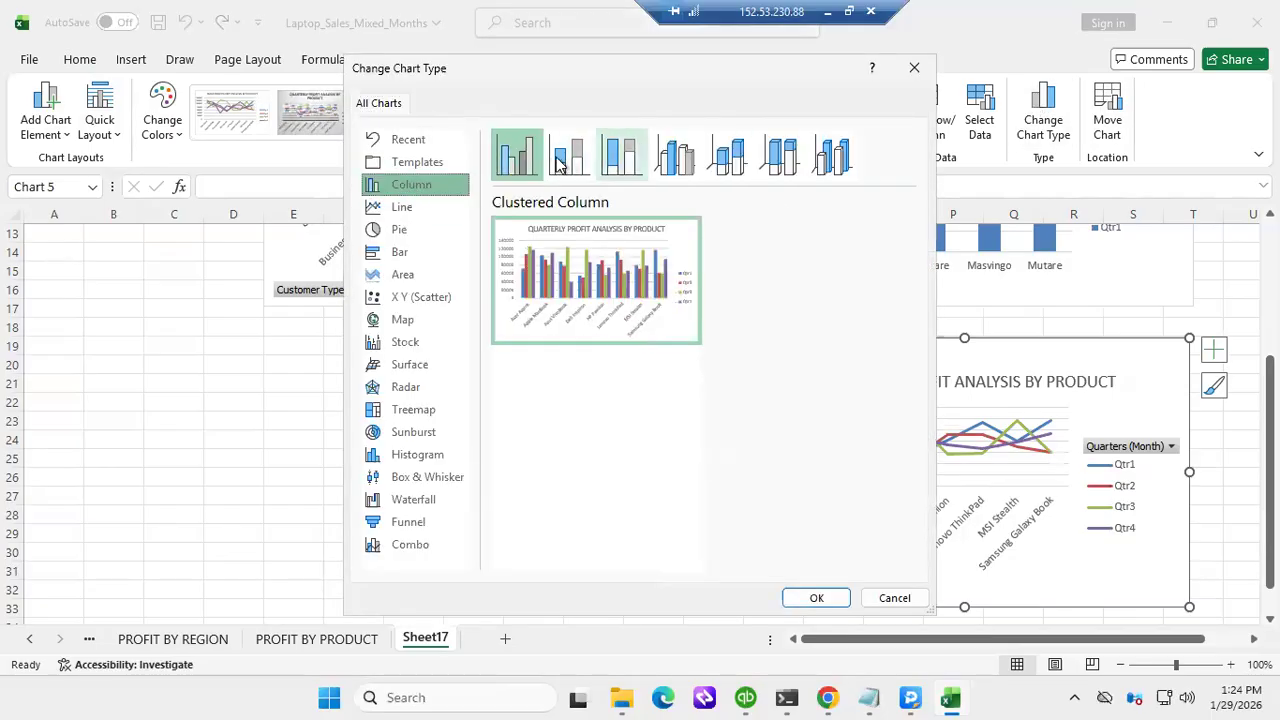
{"action": "left_click", "coordinate": [620, 160]}
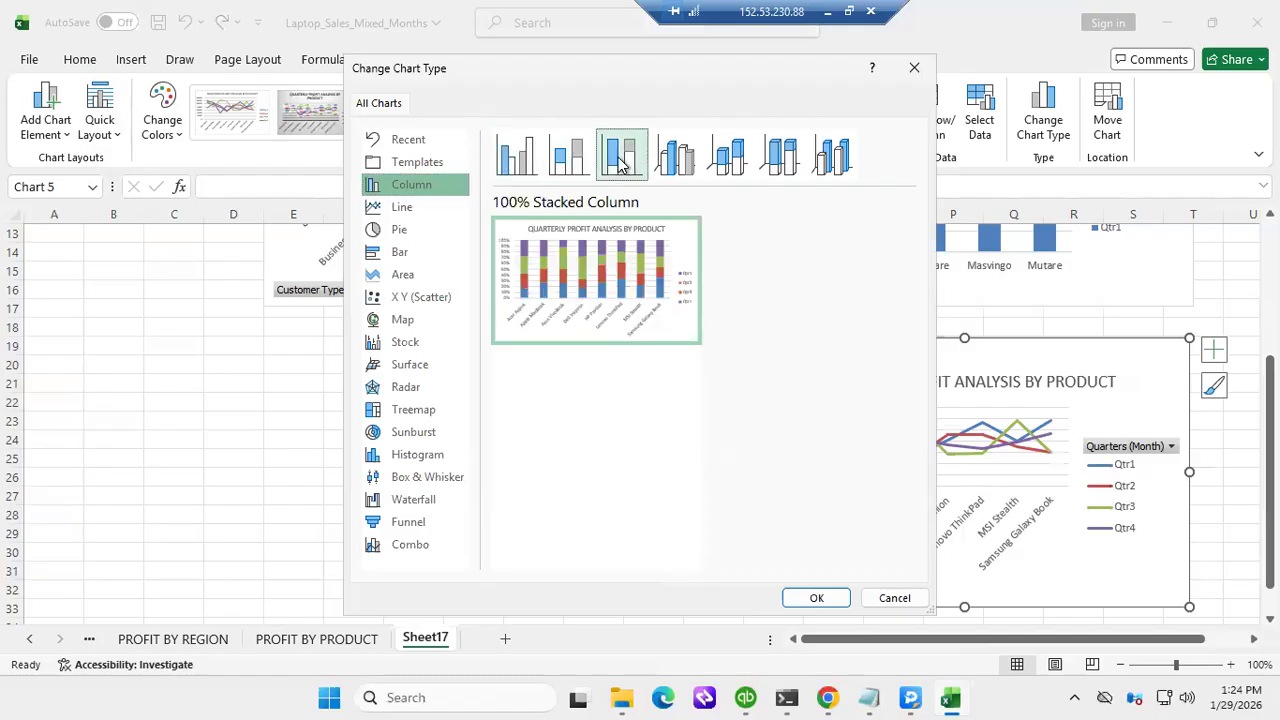
{"action": "left_click", "coordinate": [817, 598]}
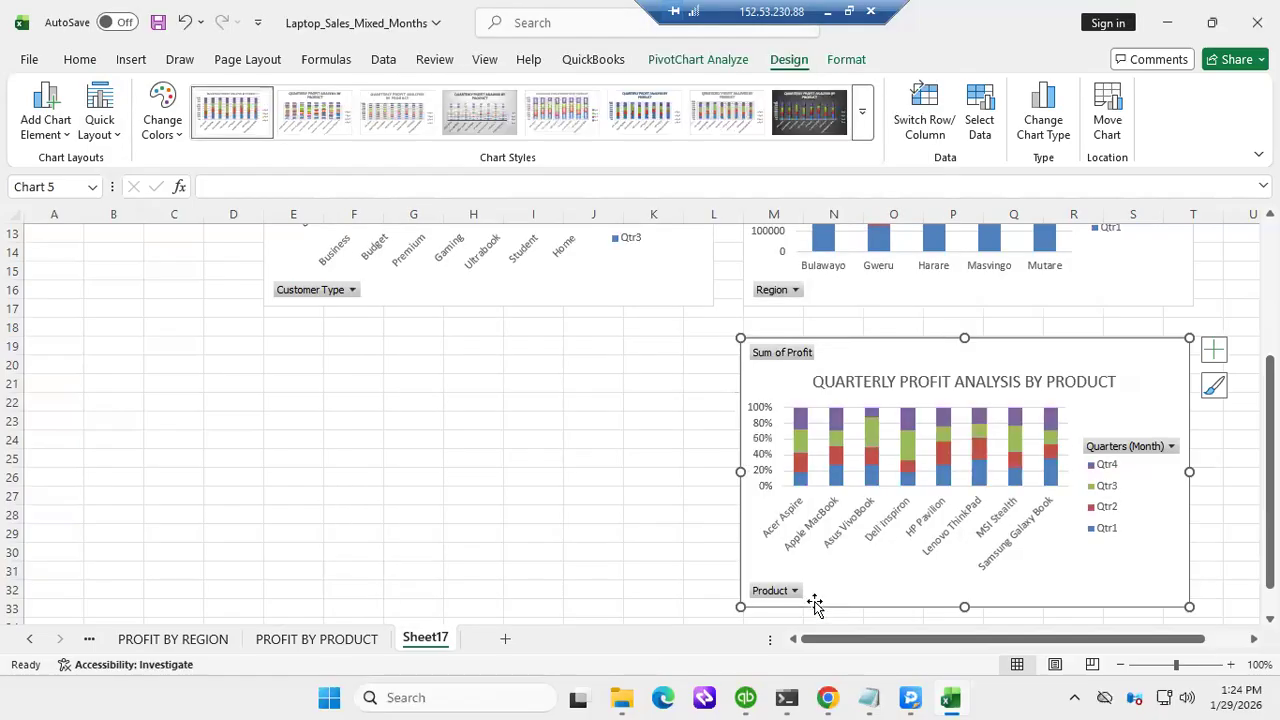
Review the three dashboard charts on Sheet17 and the source sales table on Sheet1
{"action": "scroll", "coordinate": [728, 443], "scroll_direction": "up", "scroll_amount": 4}
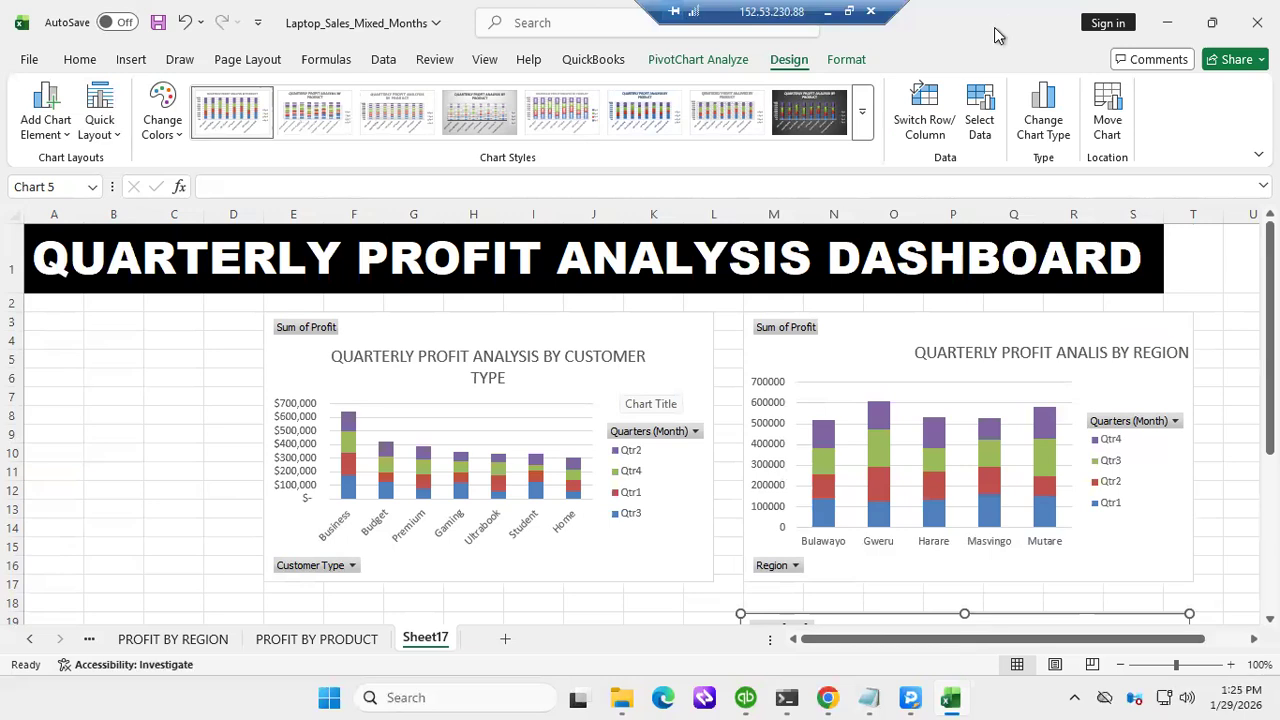
{"action": "scroll", "coordinate": [766, 368], "scroll_direction": "down", "scroll_amount": 2}
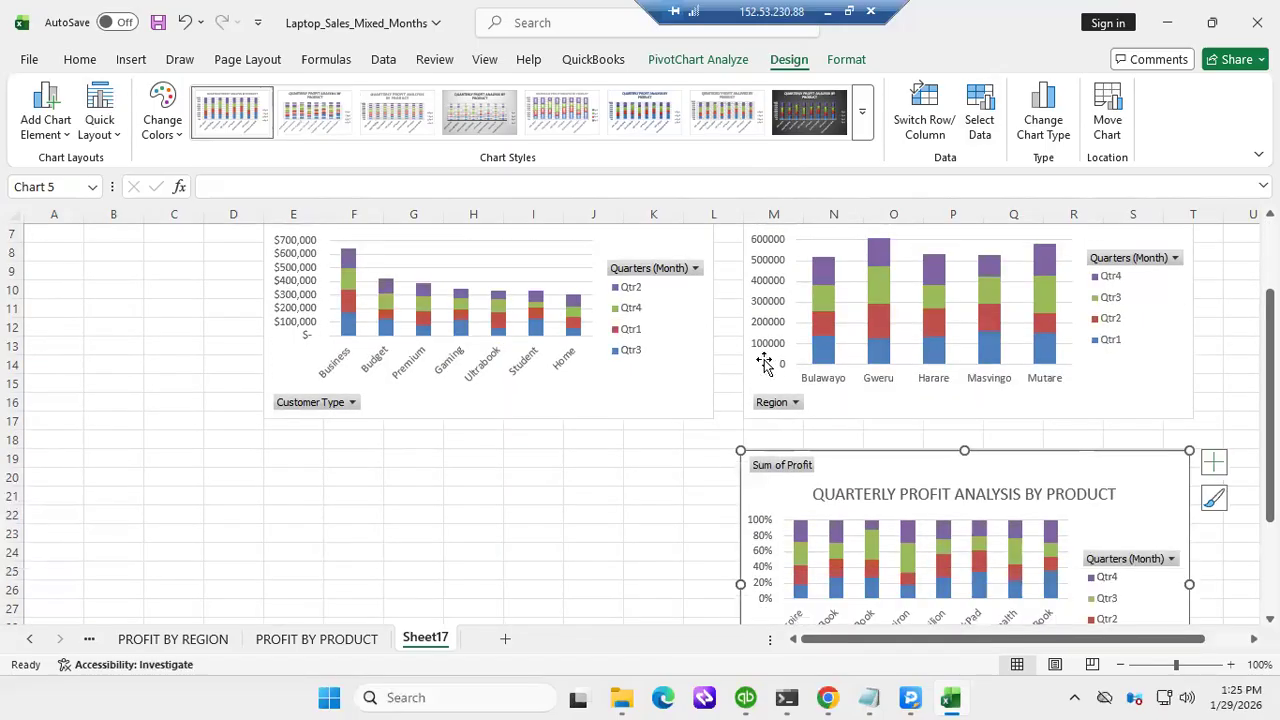
{"action": "scroll", "coordinate": [762, 362], "scroll_direction": "up", "scroll_amount": 2}
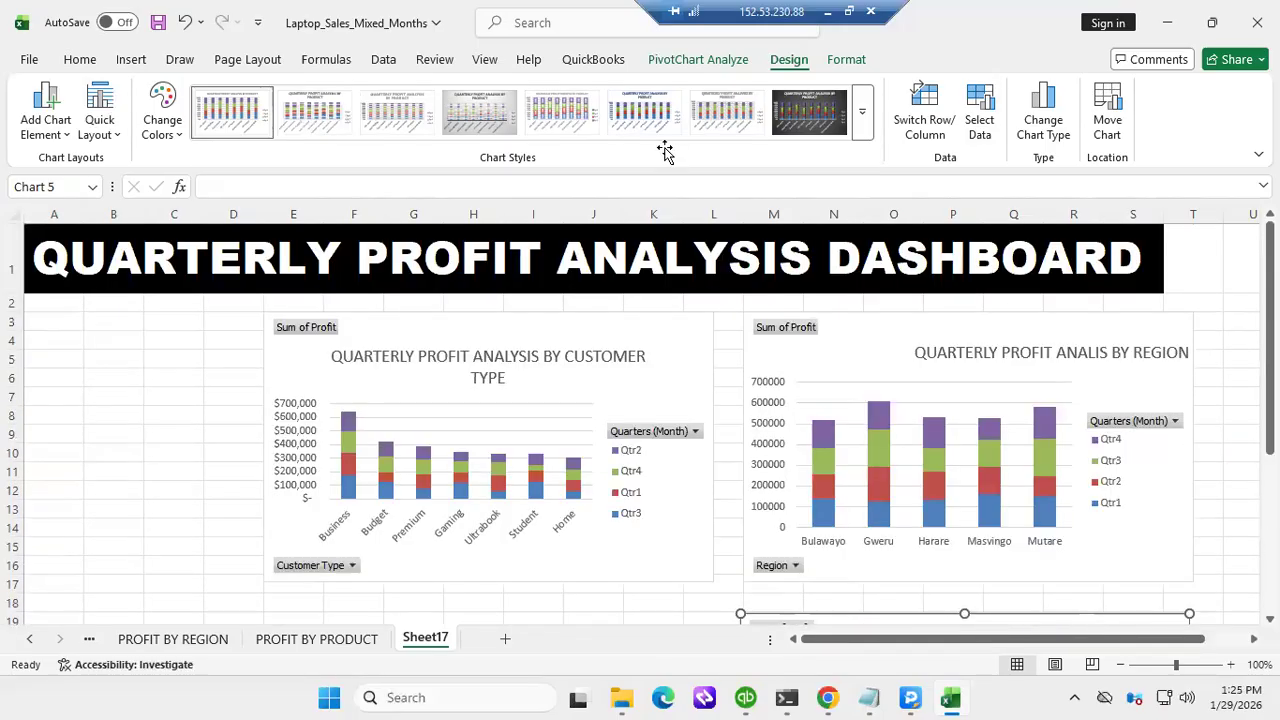
{"action": "left_click", "coordinate": [679, 62]}
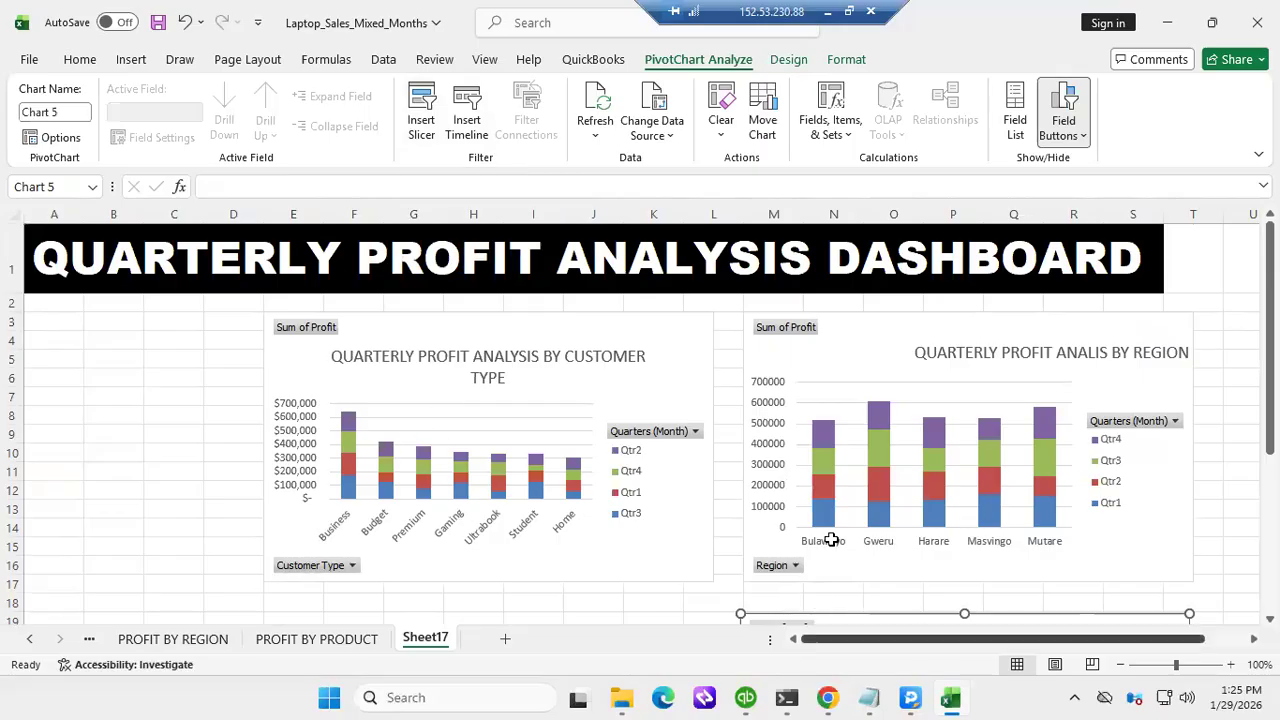
{"action": "scroll", "coordinate": [831, 540], "scroll_direction": "down", "scroll_amount": 3}
{"action": "scroll", "coordinate": [775, 465], "scroll_direction": "up", "scroll_amount": 3}
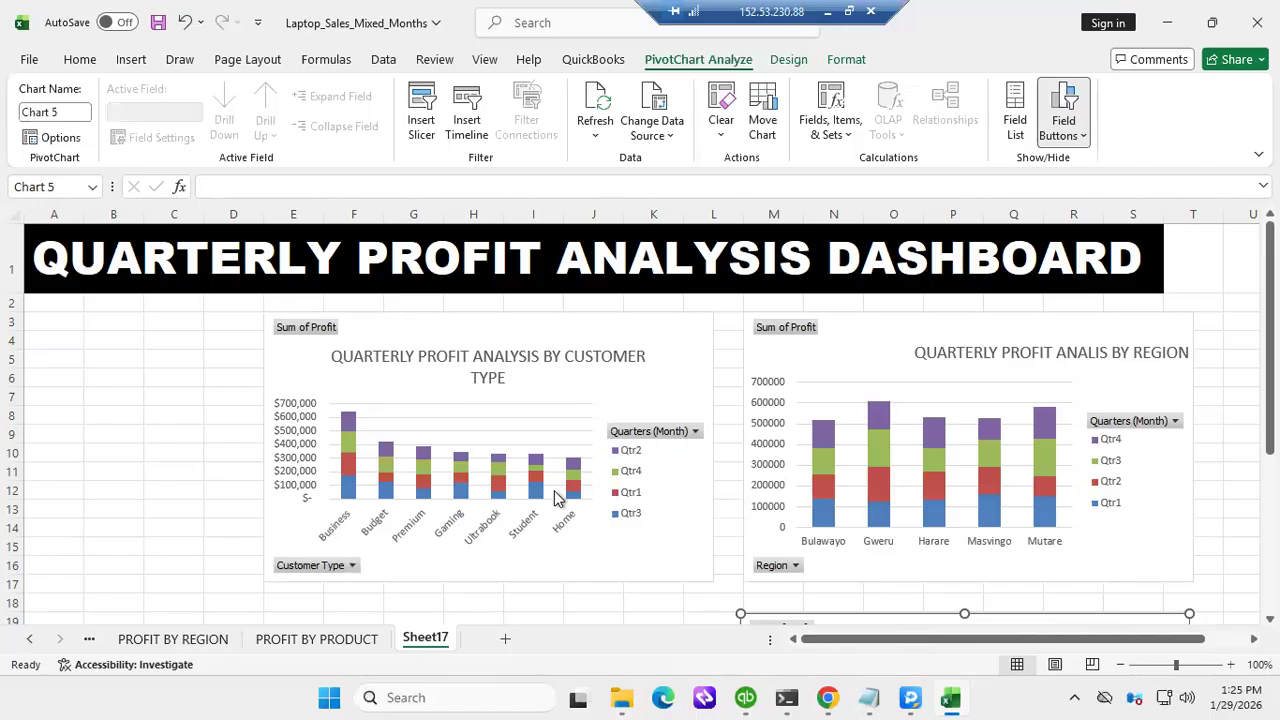
{"action": "scroll", "coordinate": [945, 550], "scroll_direction": "down", "scroll_amount": 2}
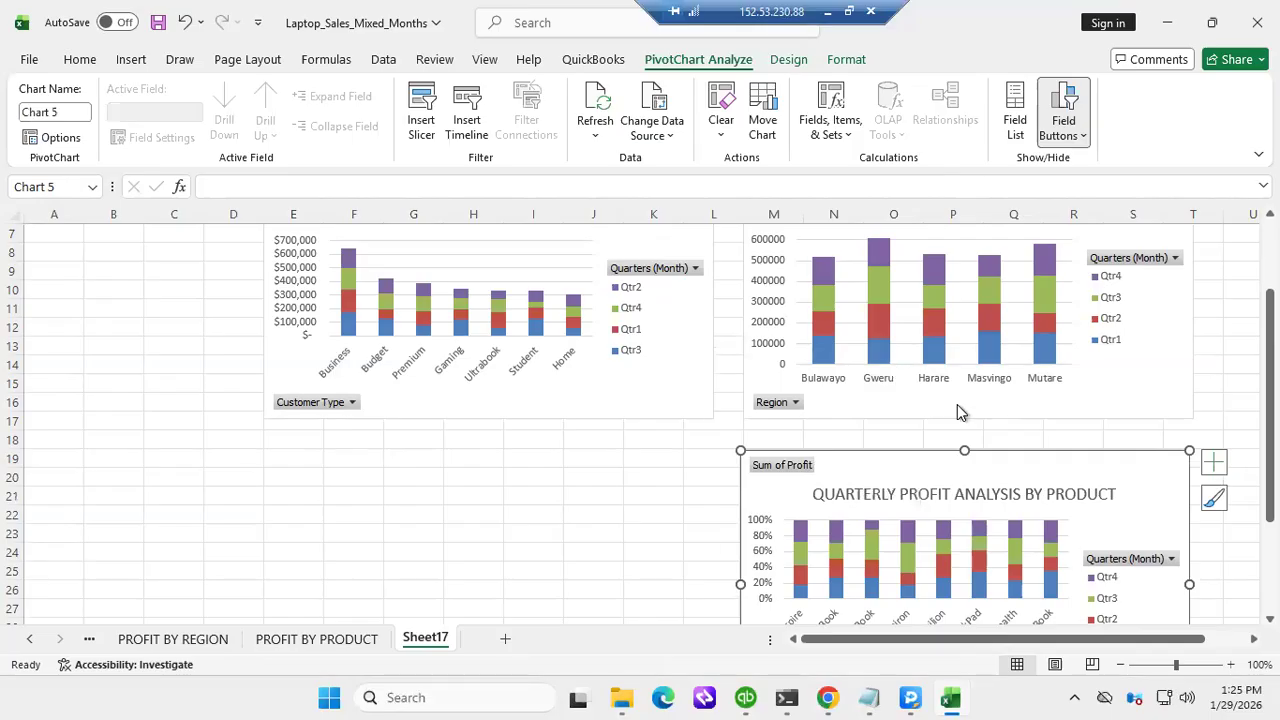
{"action": "left_click", "coordinate": [90, 645]}
{"action": "left_click", "coordinate": [90, 645]}
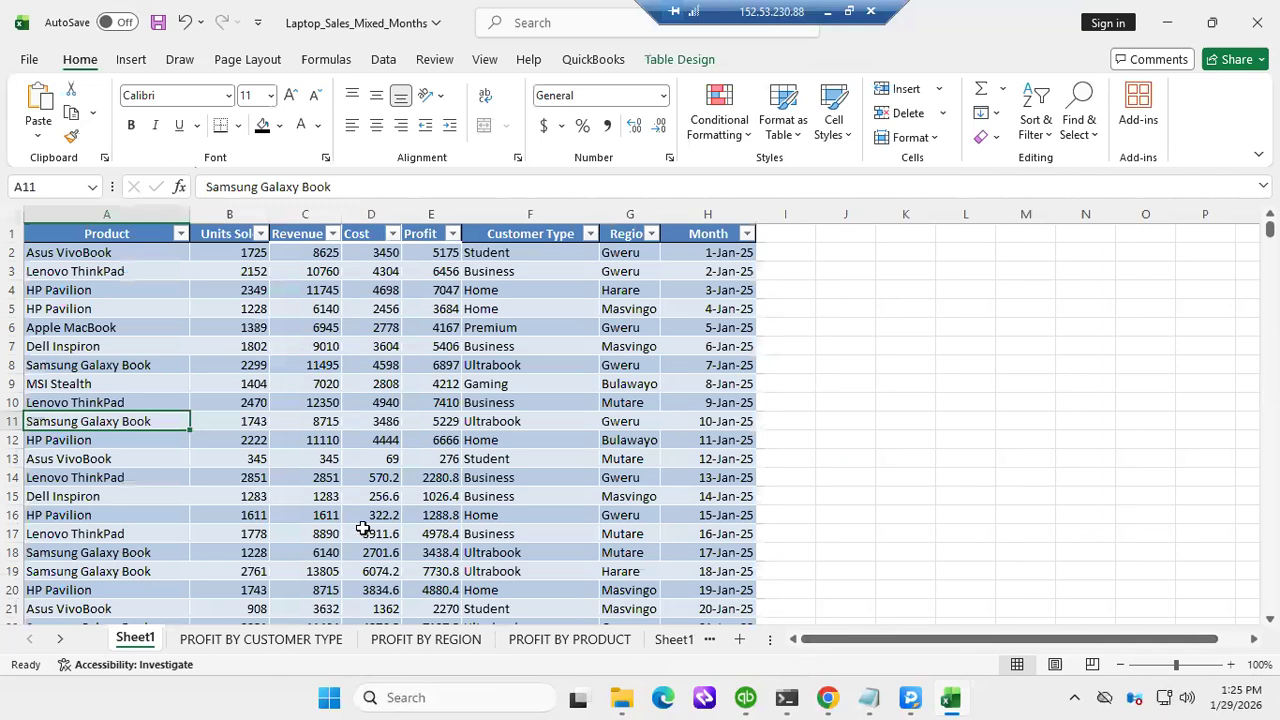
{"action": "left_click", "coordinate": [674, 643]}
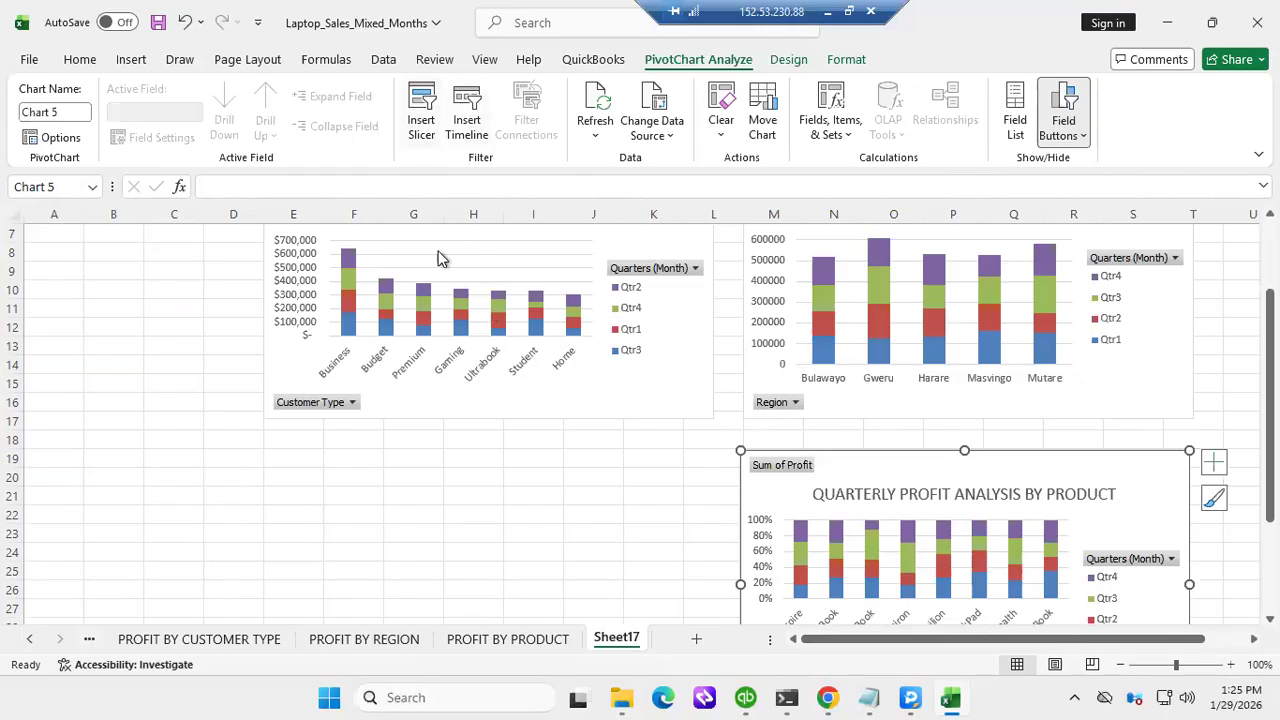
Insert a Month timeline for the customer type profit chart
{"action": "scroll", "coordinate": [543, 343], "scroll_direction": "up", "scroll_amount": 1}
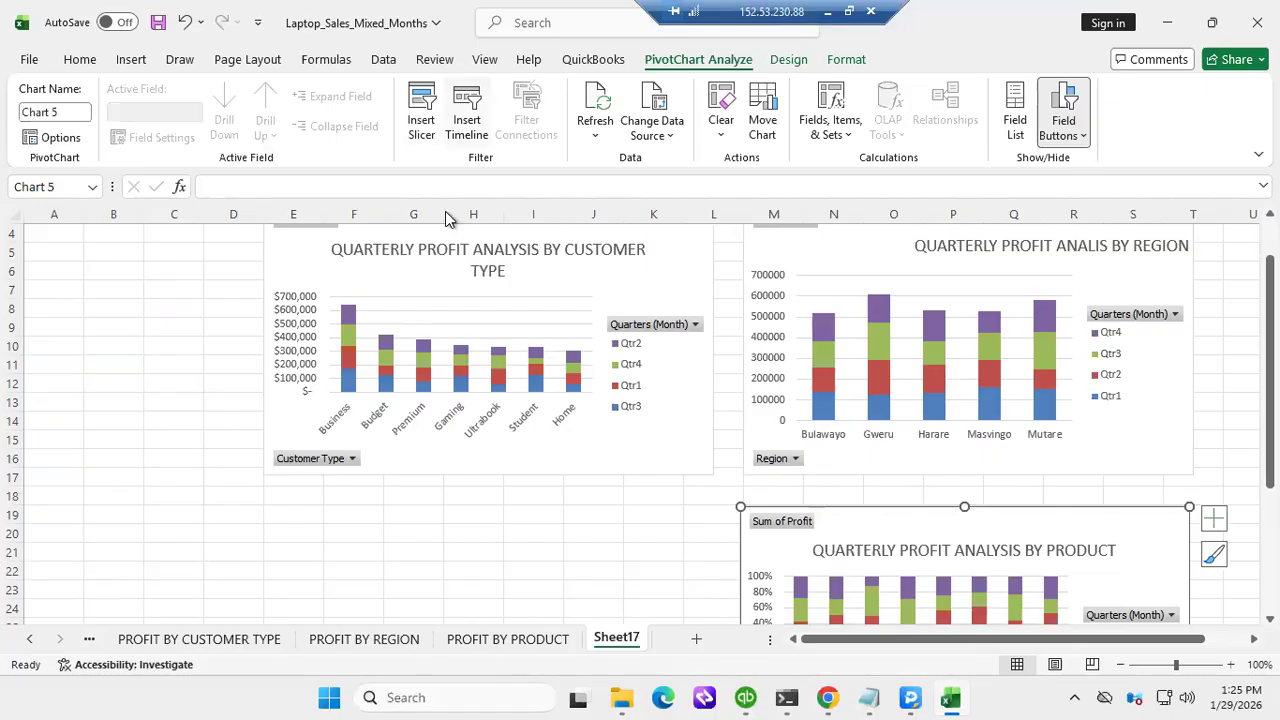
{"action": "left_click", "coordinate": [296, 259]}
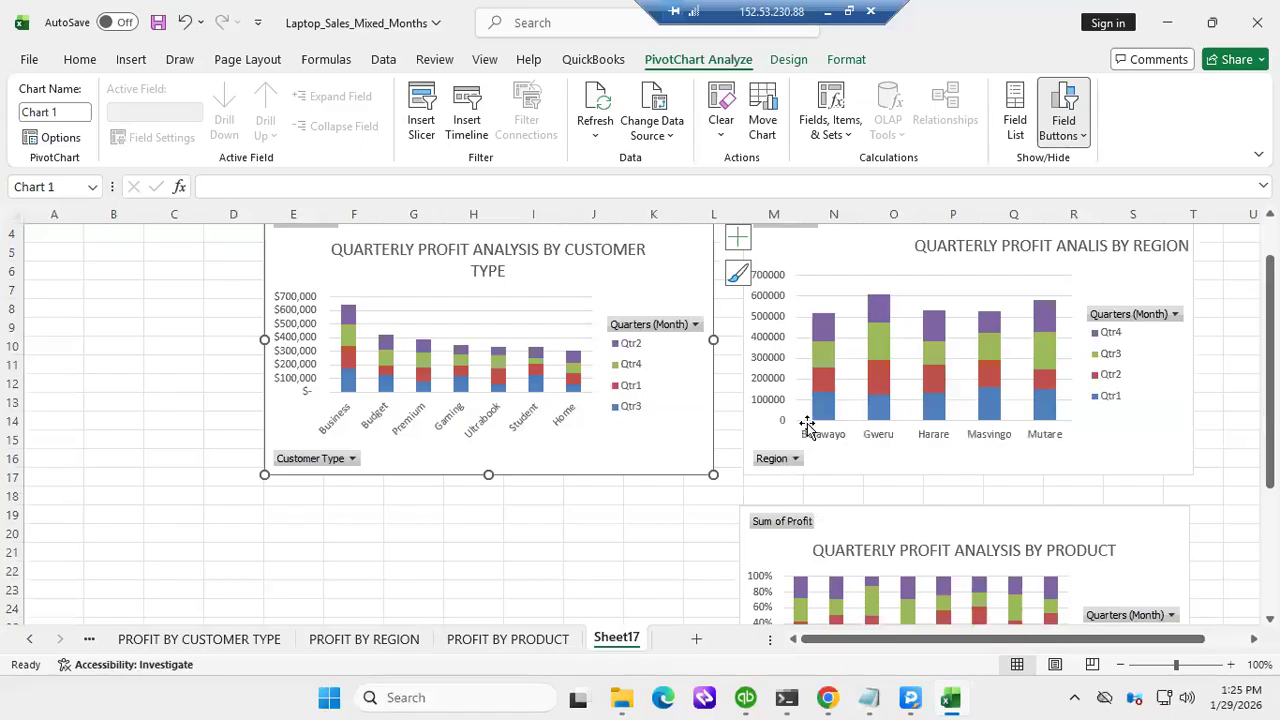
{"action": "scroll", "coordinate": [810, 430], "scroll_direction": "up", "scroll_amount": 1}
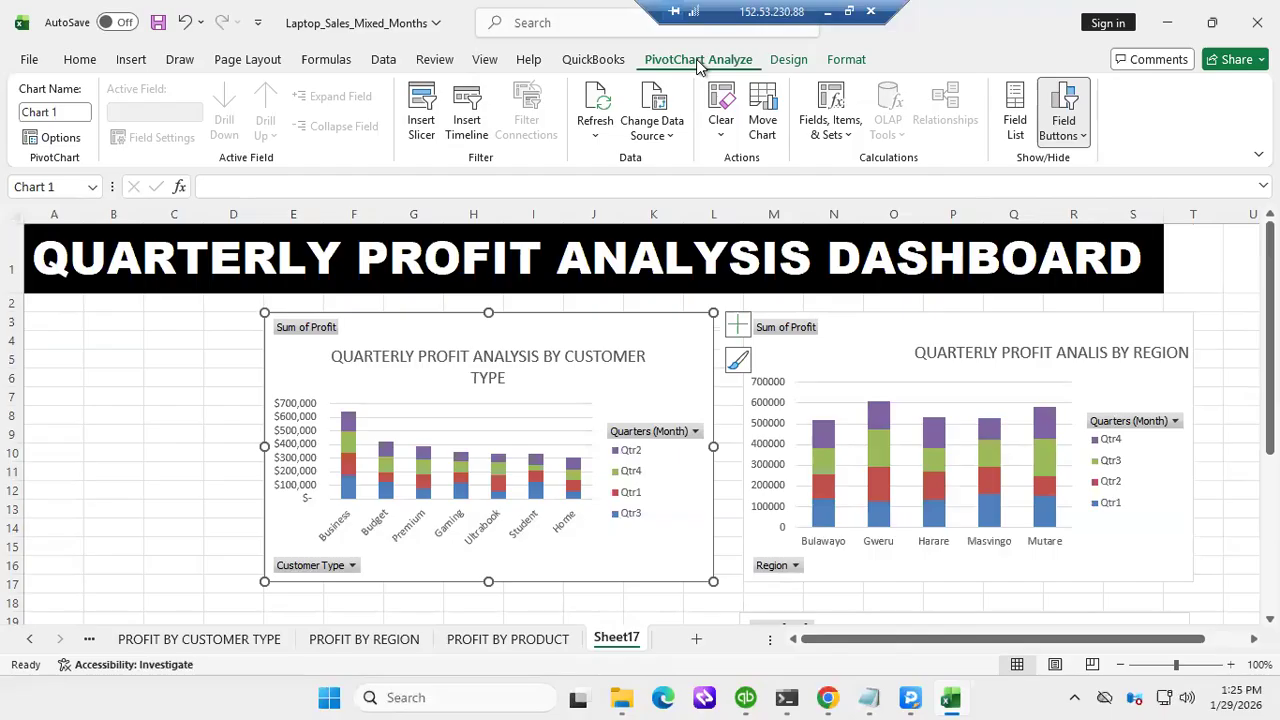
{"action": "left_click", "coordinate": [466, 110]}
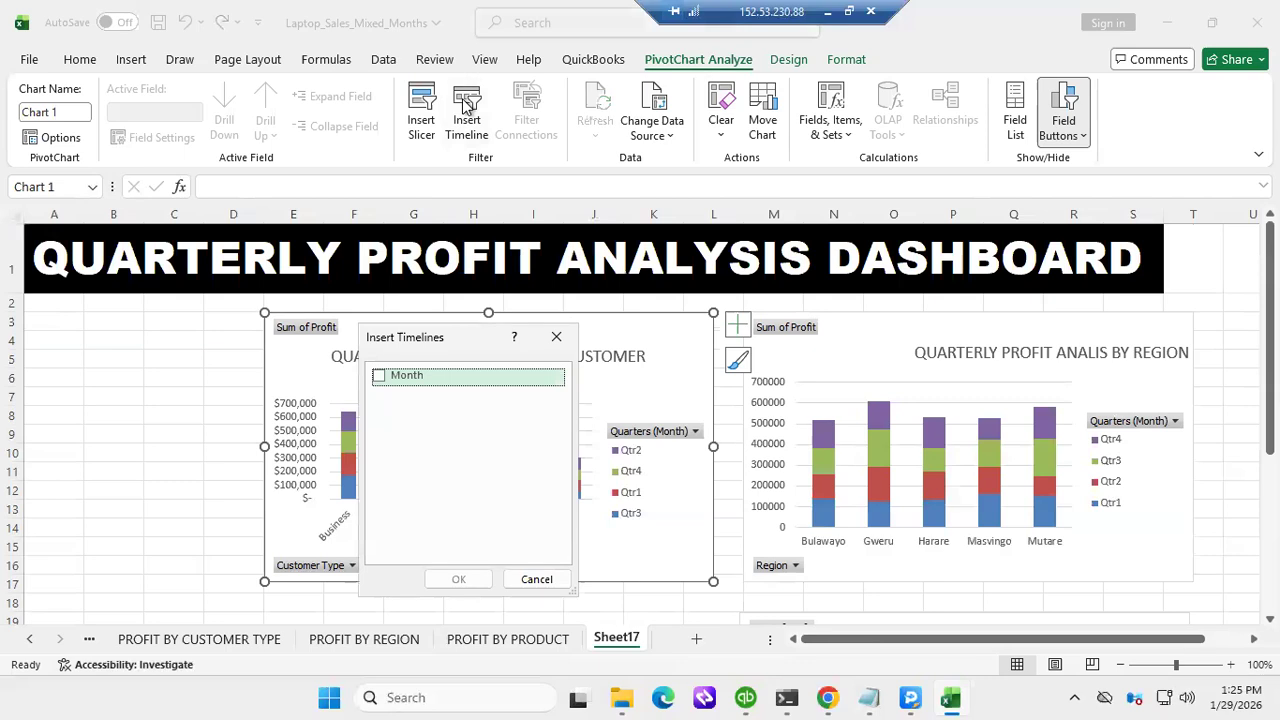
{"action": "left_click", "coordinate": [379, 376]}
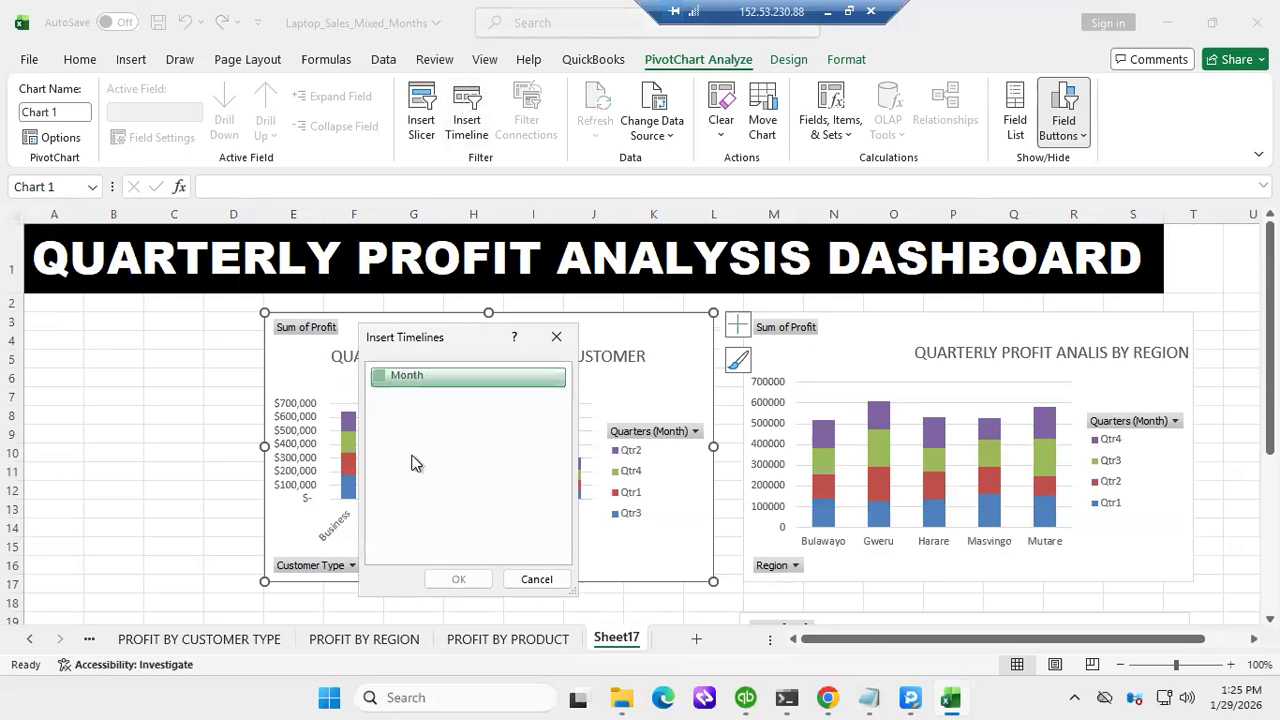
{"action": "left_click", "coordinate": [462, 578]}
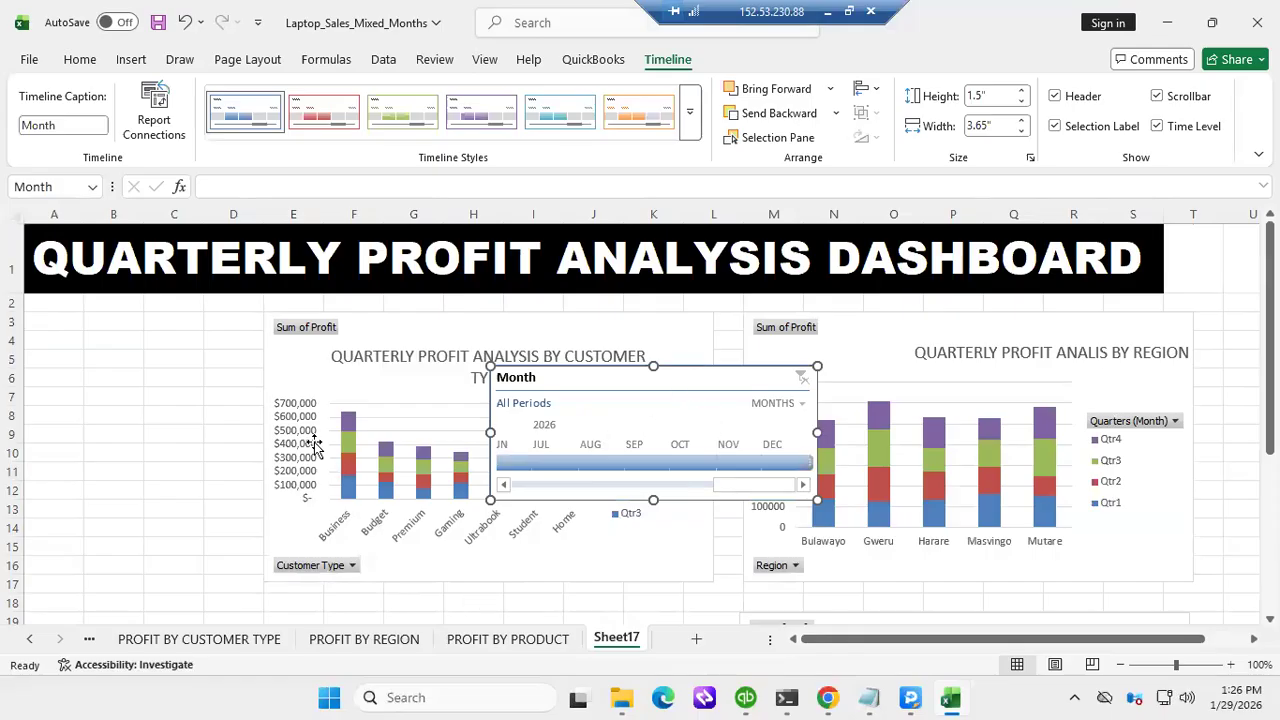
Place the Month timeline below the dashboard title at column A and shift the region and customer type charts right to clear it
{"action": "left_click_drag", "start_coordinate": [616, 380], "coordinate": [88, 330]}
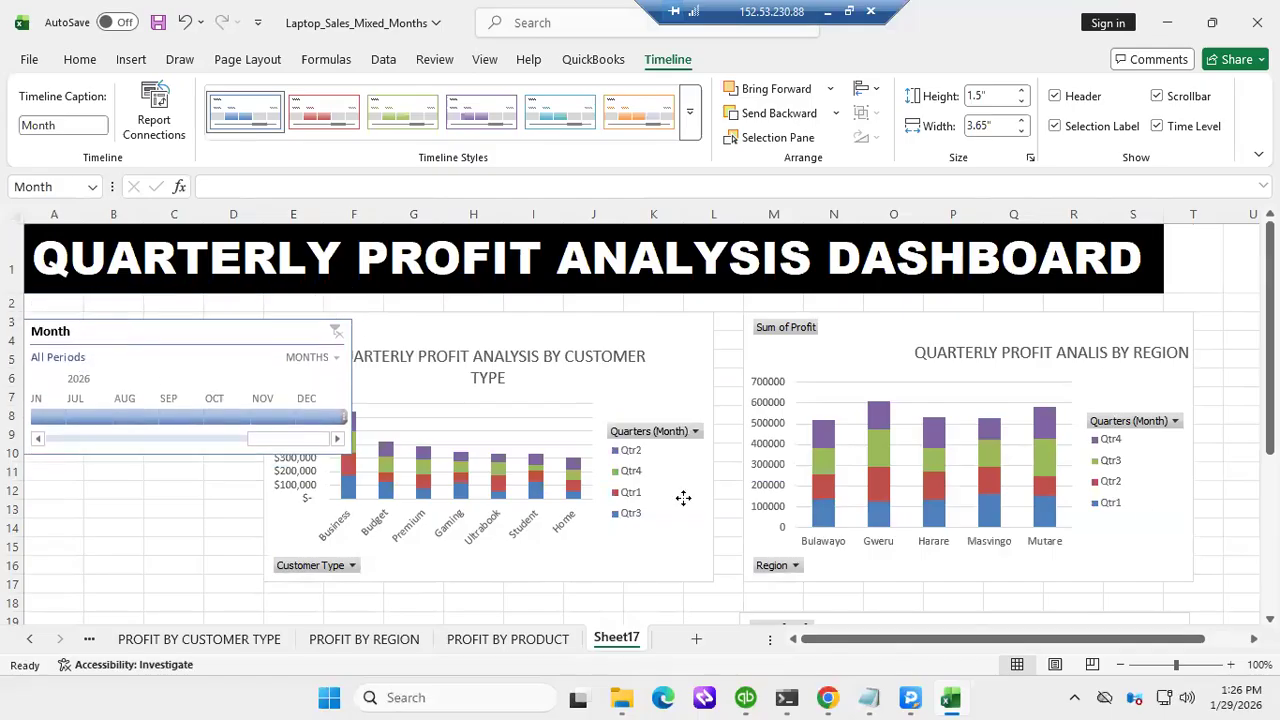
{"action": "left_click", "coordinate": [979, 335]}
{"action": "mouse_move", "coordinate": [979, 335]}
{"action": "left_mouse_down"}
{"action": "mouse_move", "coordinate": [1094, 343]}
{"action": "mouse_move", "coordinate": [1098, 331]}
{"action": "left_mouse_up"}
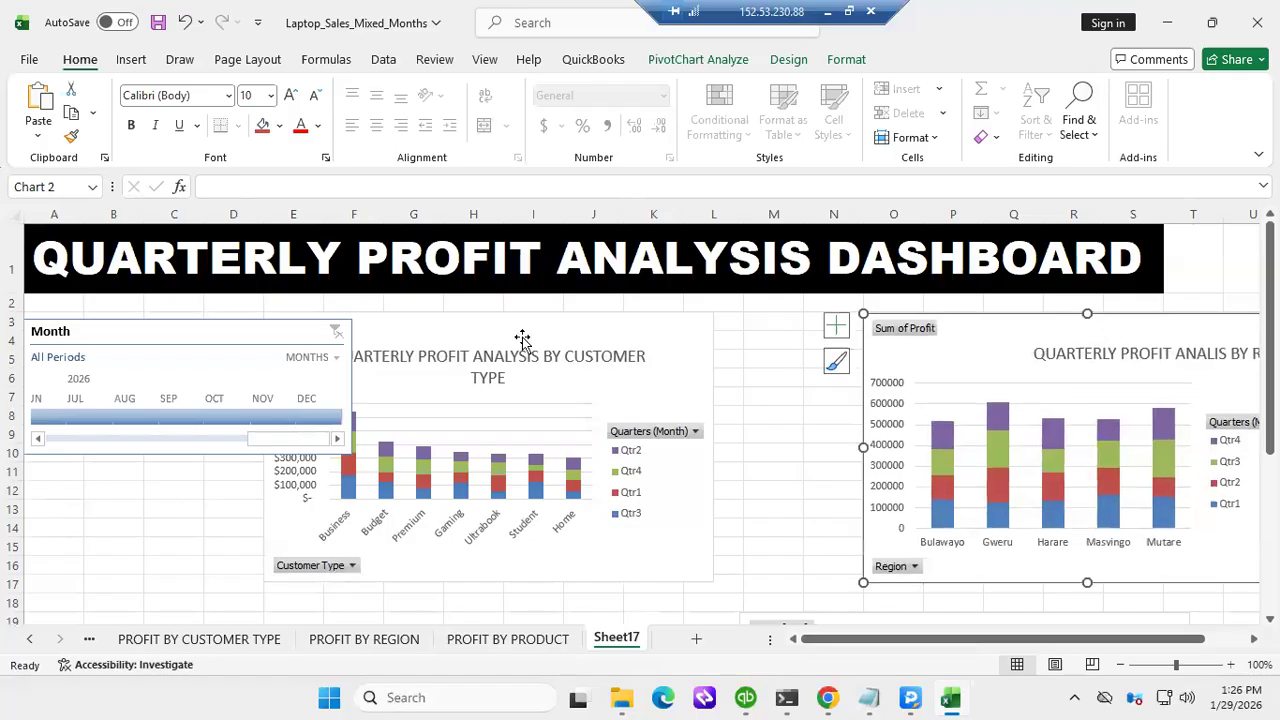
{"action": "left_click_drag", "start_coordinate": [522, 338], "coordinate": [651, 332]}
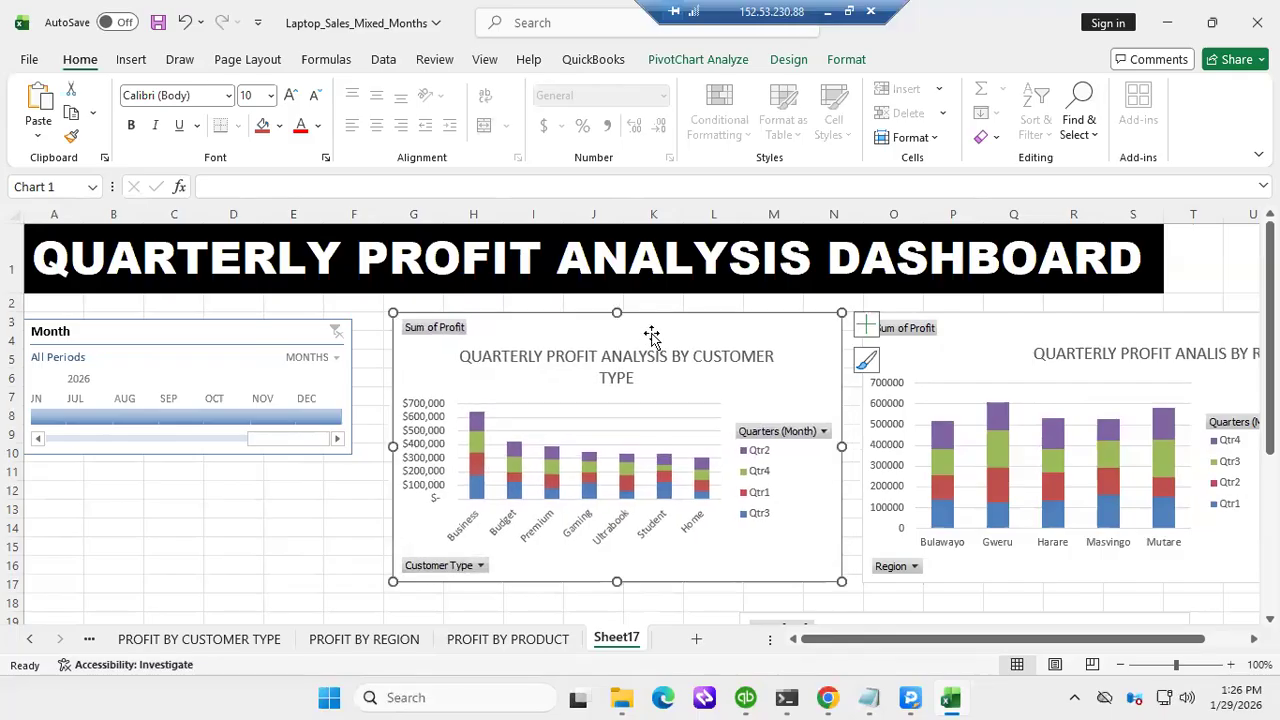
{"action": "left_click_drag", "start_coordinate": [207, 330], "coordinate": [215, 316]}
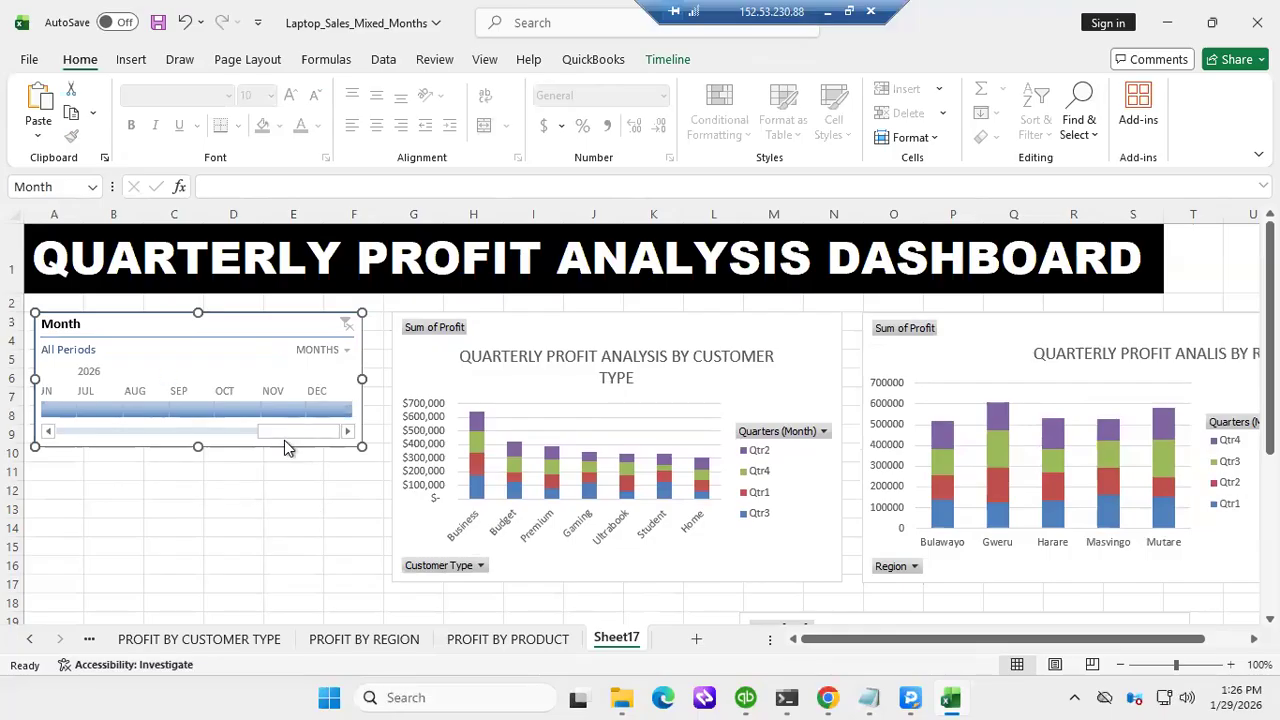
Filter the customer type chart with the Month timeline to Aug 2026, Jun 2026 and Oct 2026 in turn
{"action": "left_click_drag", "start_coordinate": [303, 435], "coordinate": [237, 423]}
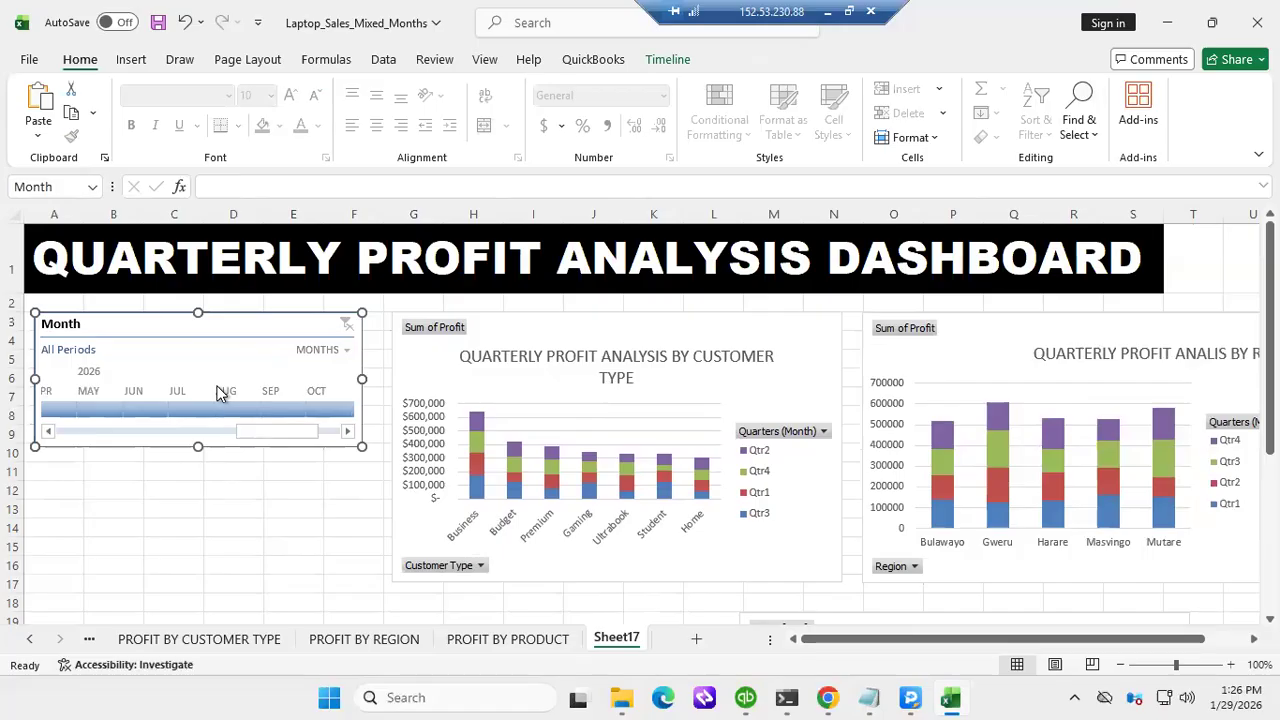
{"action": "left_click", "coordinate": [225, 408]}
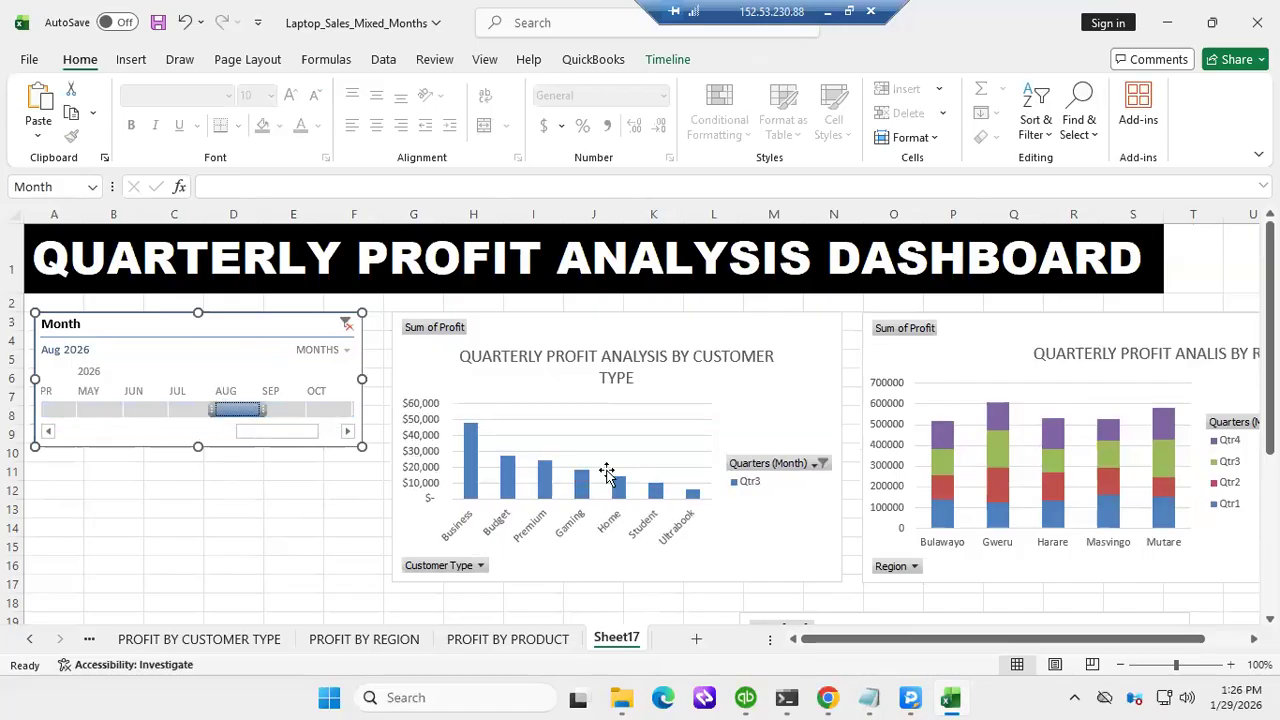
{"action": "left_click", "coordinate": [131, 404]}
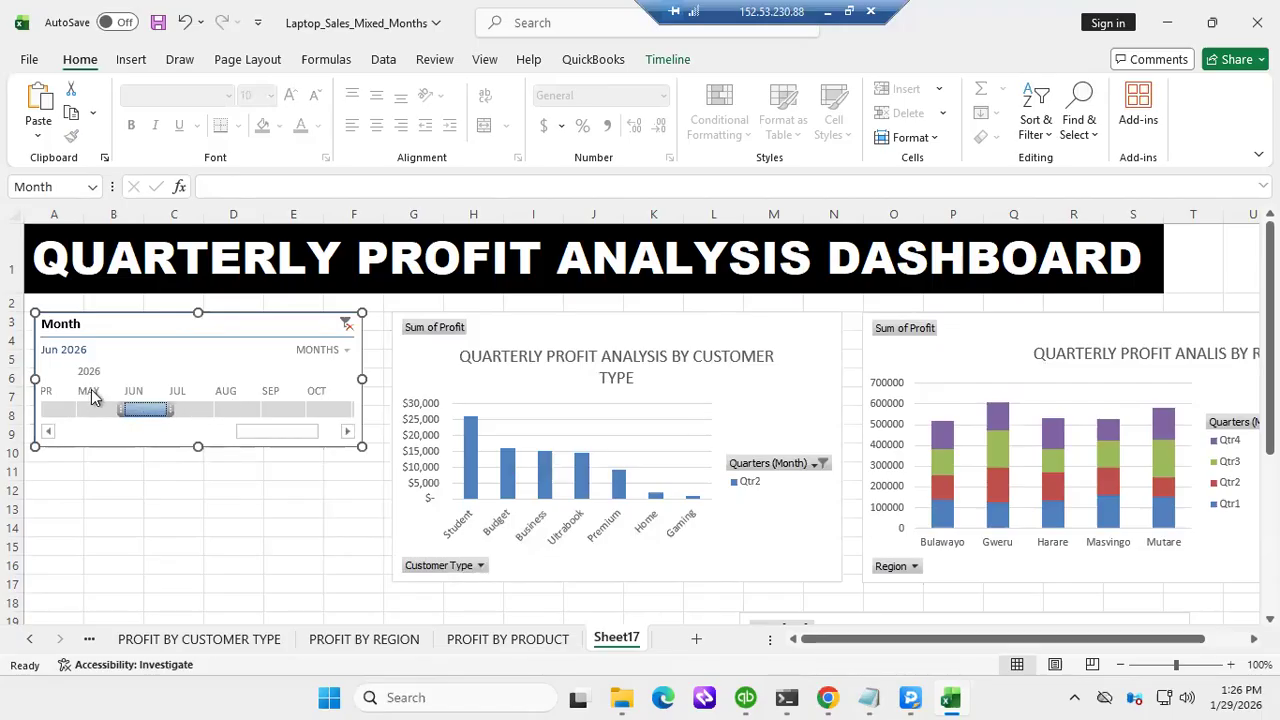
{"action": "left_click", "coordinate": [320, 408]}
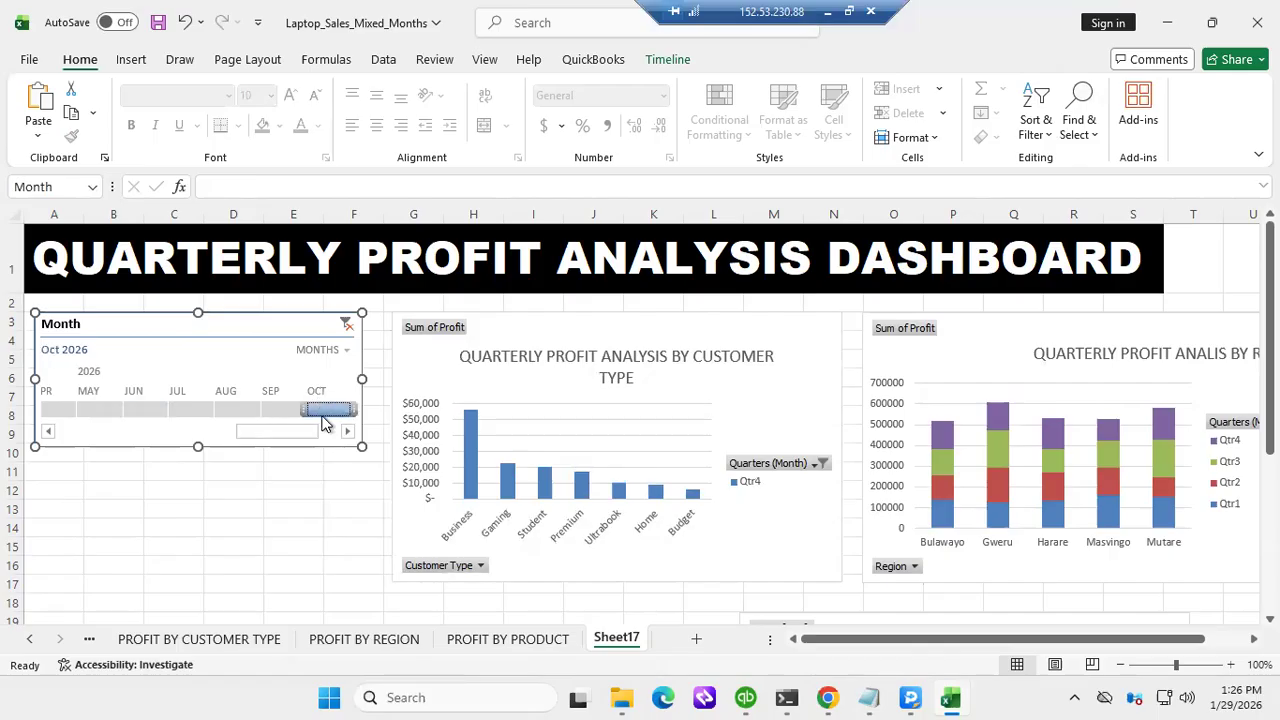
Extend the Month timeline selection to cover Q2 - Q4 2026
{"action": "left_click_drag", "start_coordinate": [296, 431], "coordinate": [376, 407]}
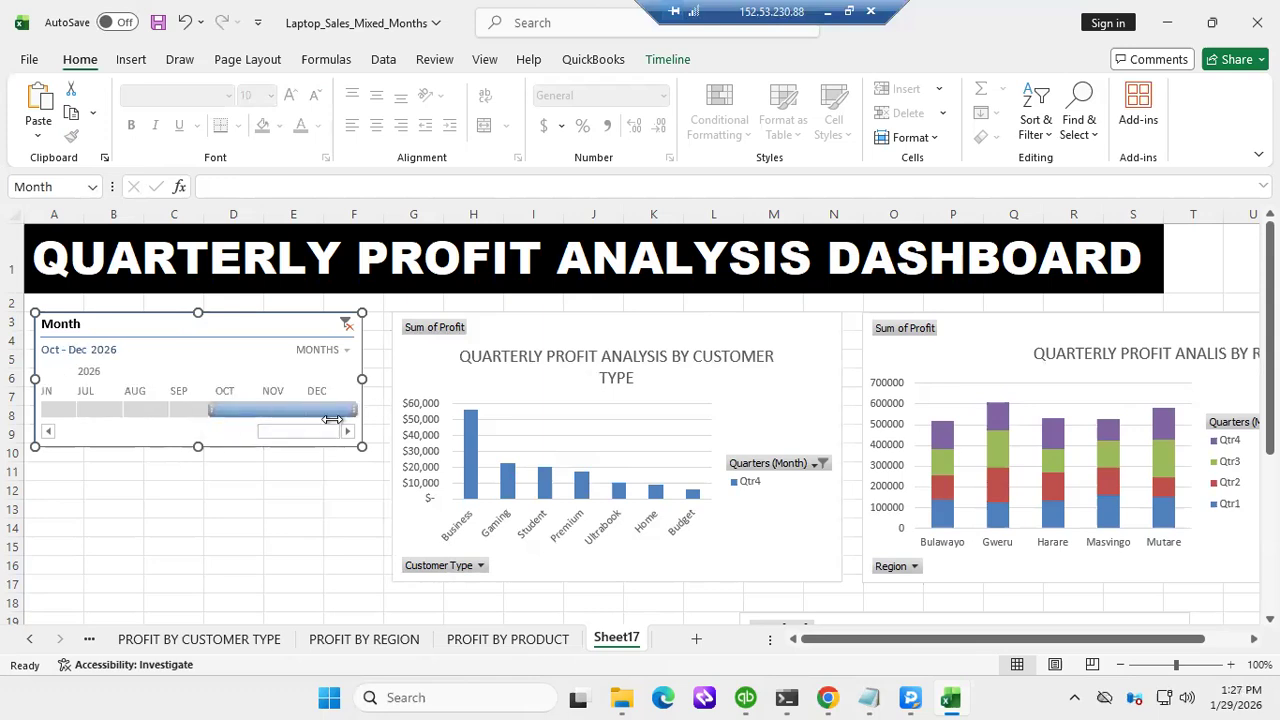
{"action": "left_click_drag", "start_coordinate": [210, 418], "coordinate": [14, 400]}
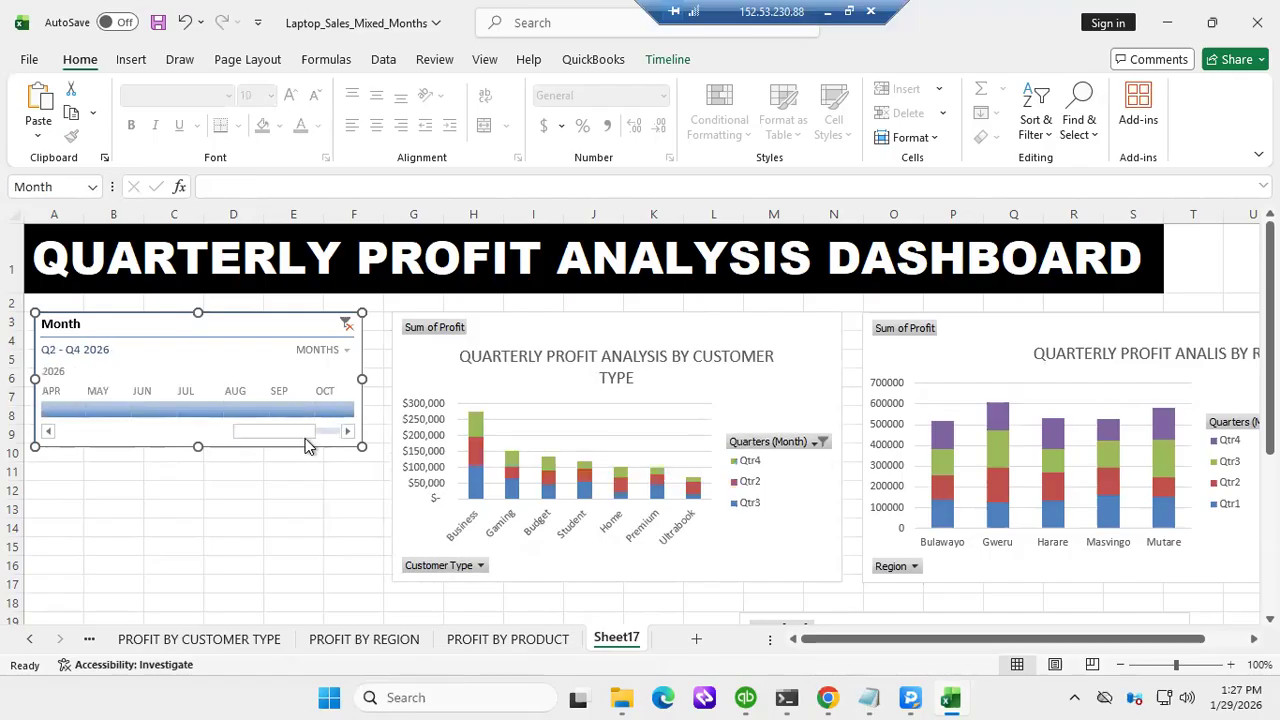
{"action": "left_click", "coordinate": [347, 432]}
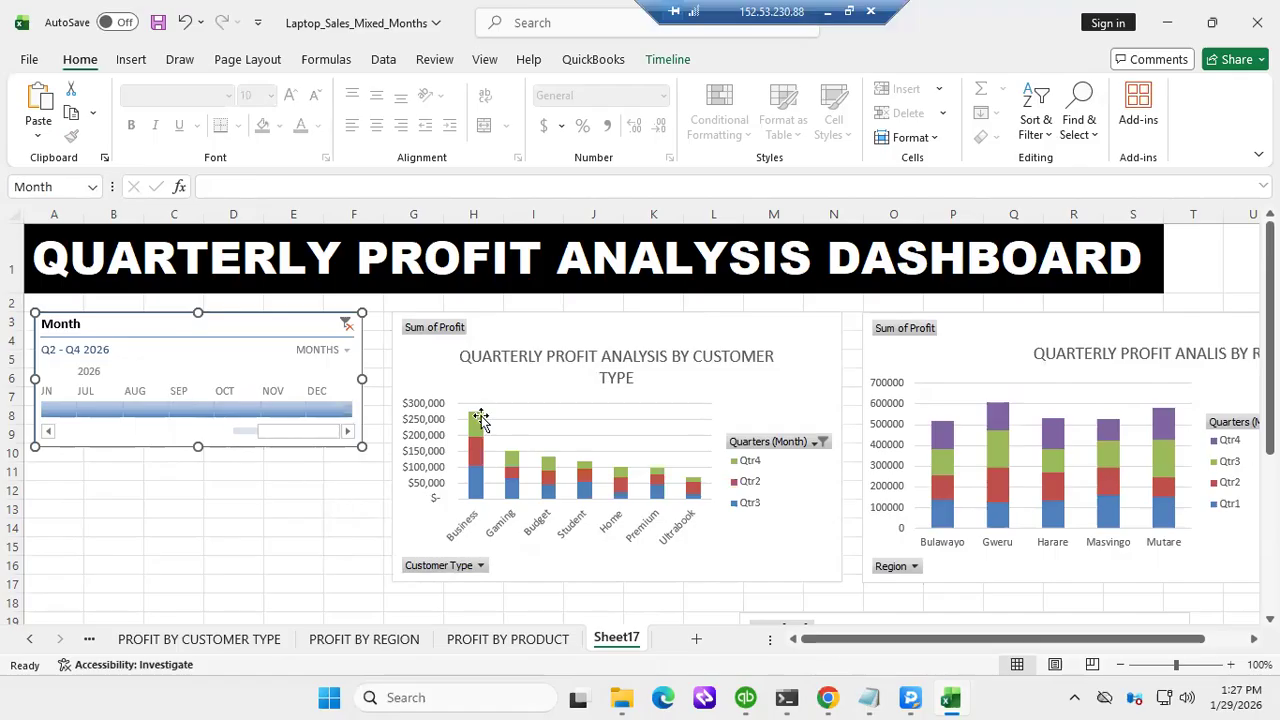
Set the Month timeline's time level to Quarters and filter the customer type chart to Q4 2025
{"action": "left_click", "coordinate": [343, 352]}
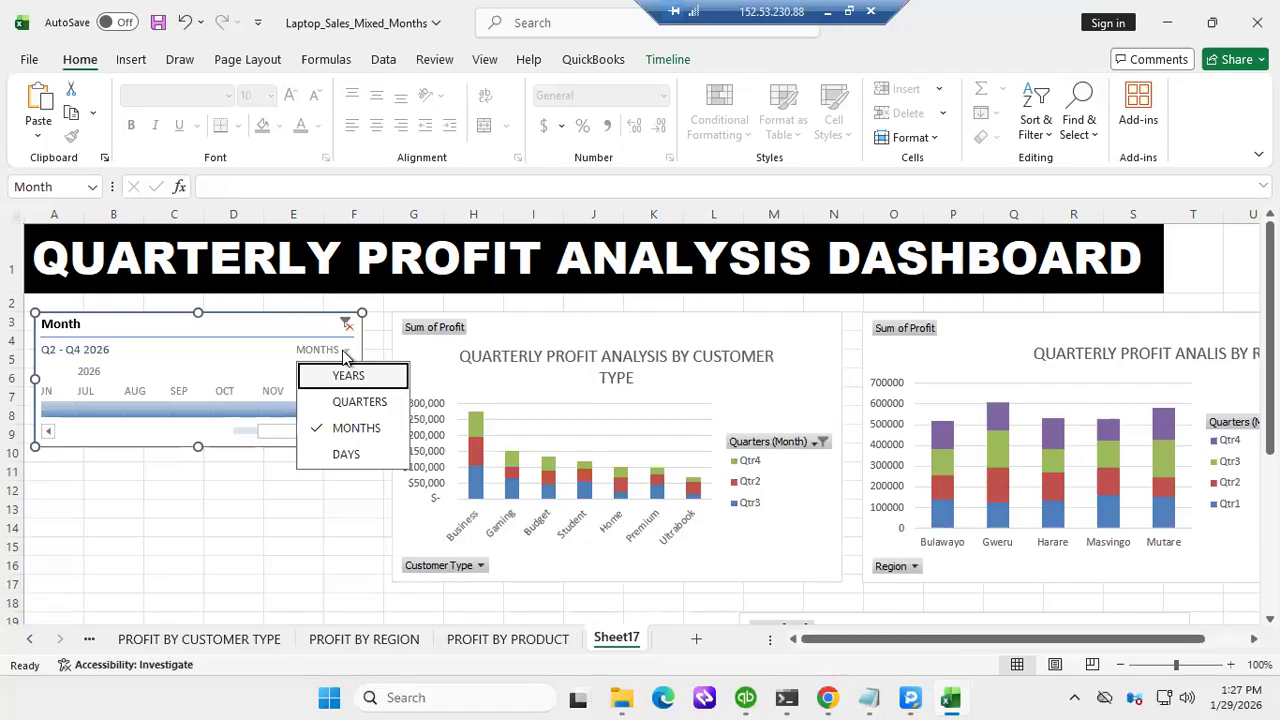
{"action": "left_click", "coordinate": [335, 404]}
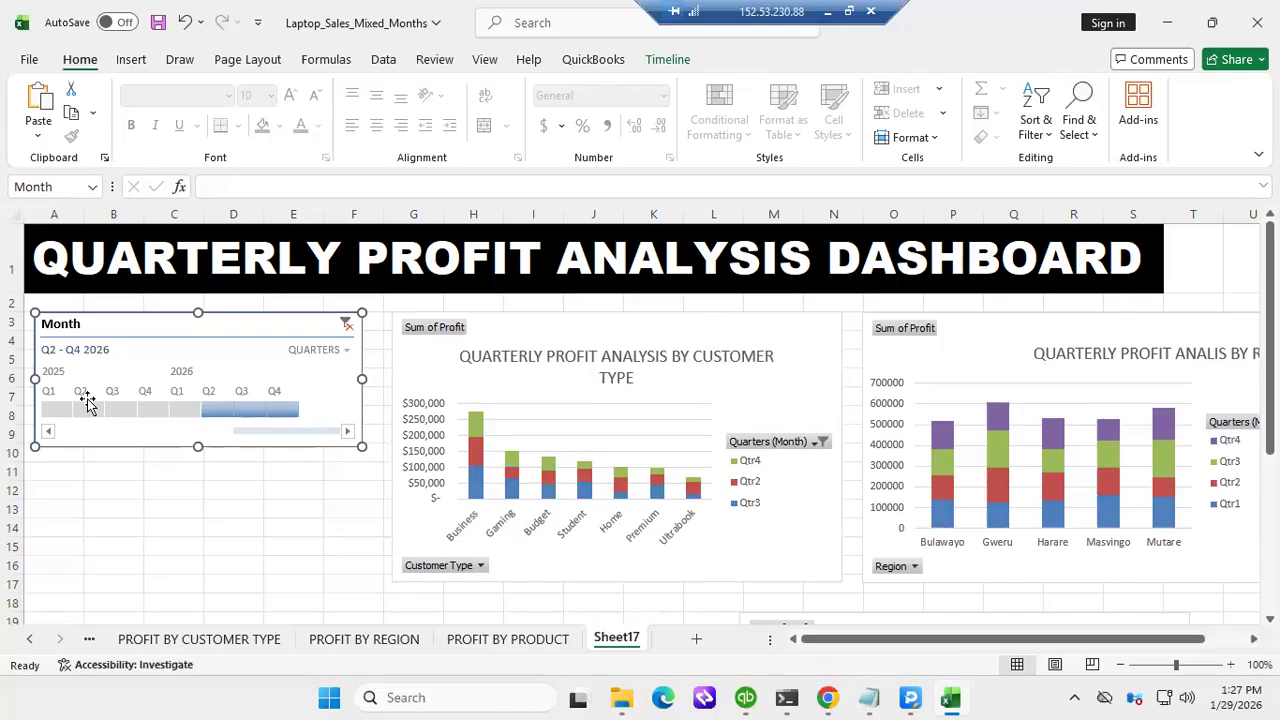
{"action": "left_click", "coordinate": [153, 410]}
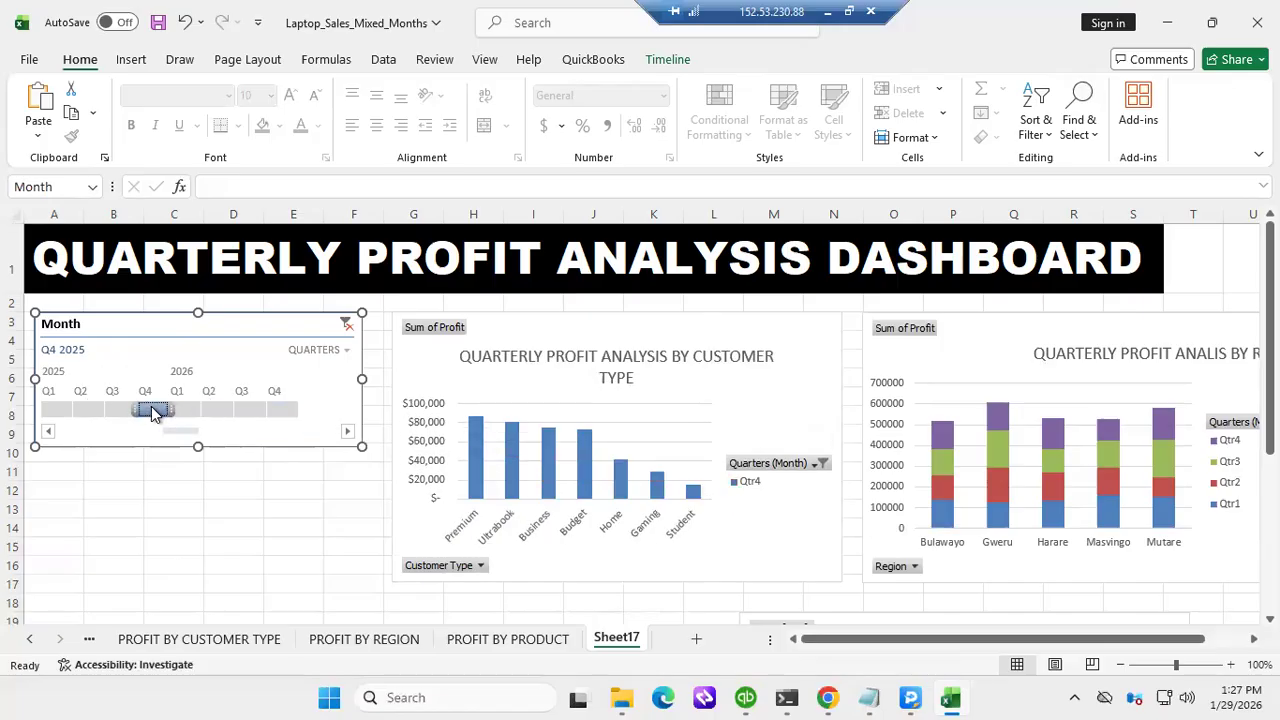
Set the Month timeline's time level to Years and filter the customer type chart to 2025, followed by 2026
{"action": "left_click", "coordinate": [342, 352]}
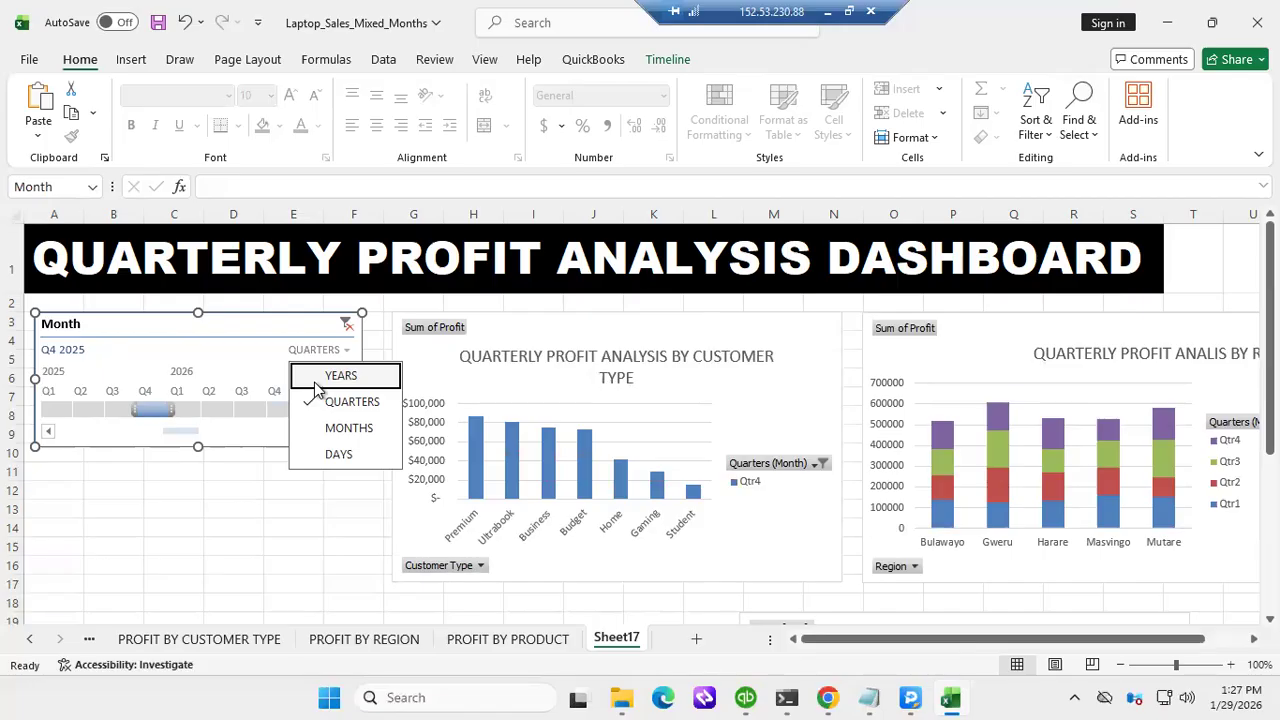
{"action": "left_click", "coordinate": [340, 376]}
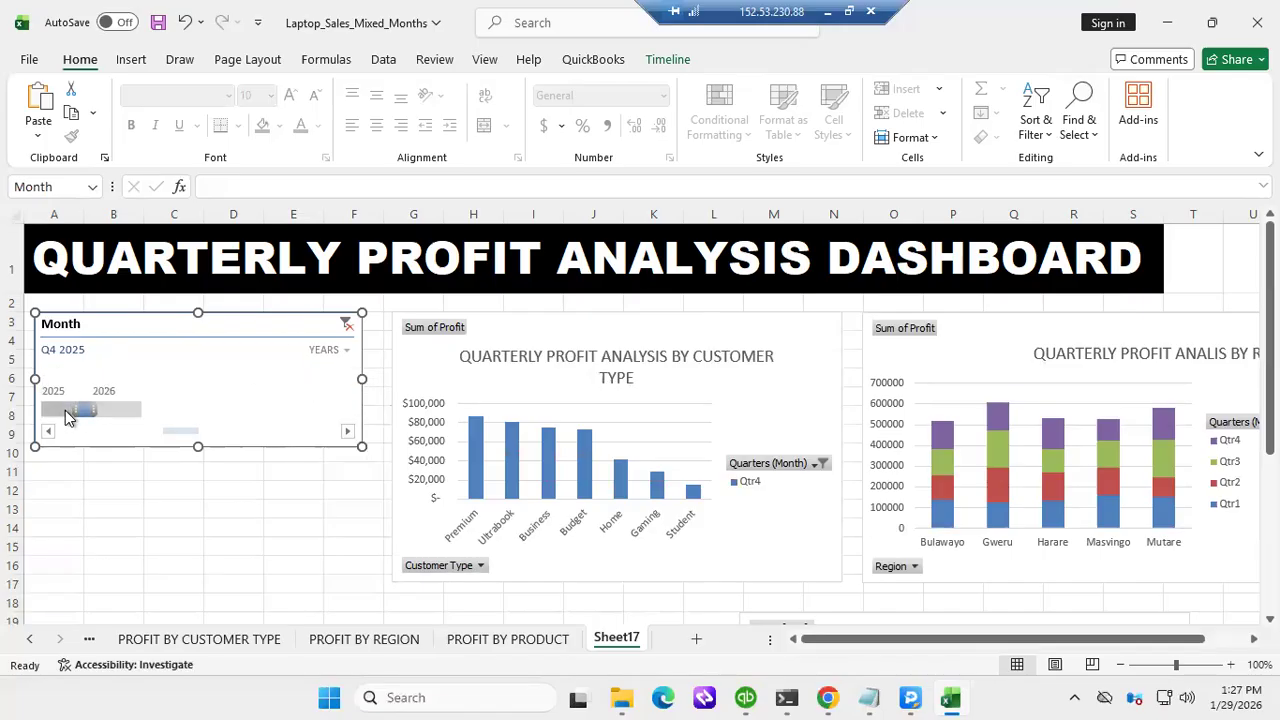
{"action": "left_click", "coordinate": [52, 412]}
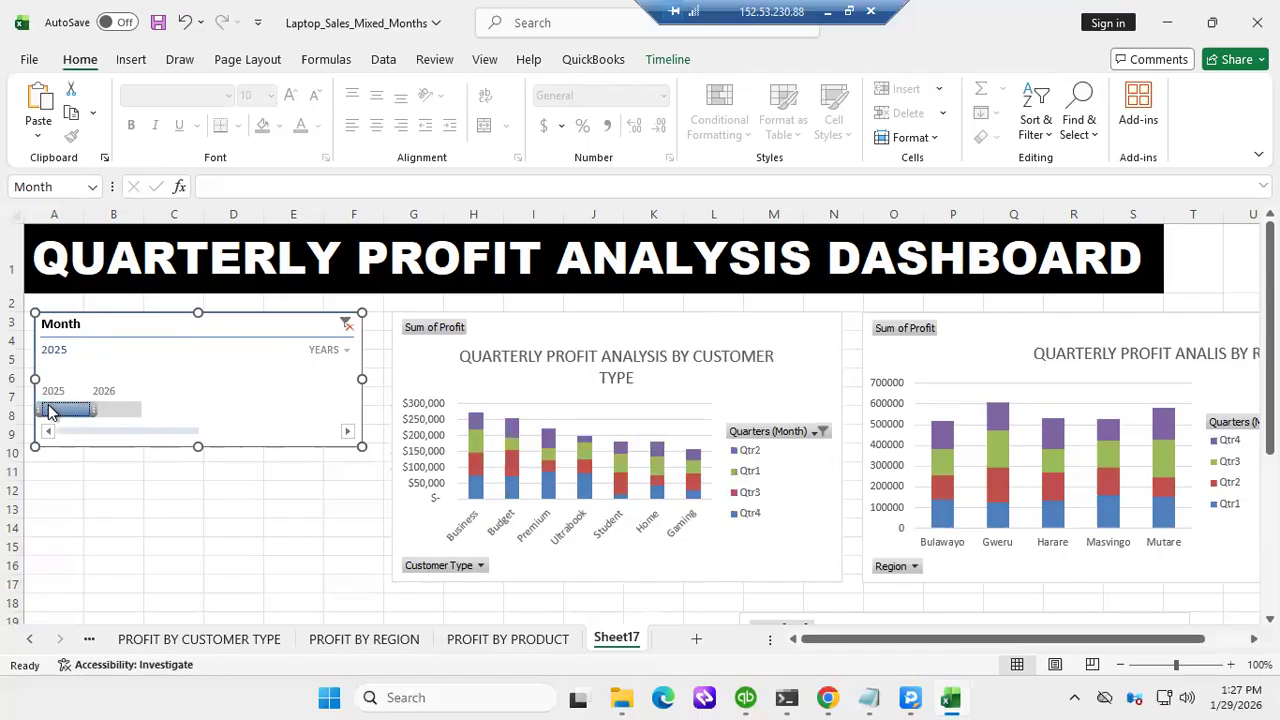
{"action": "left_click", "coordinate": [135, 413]}
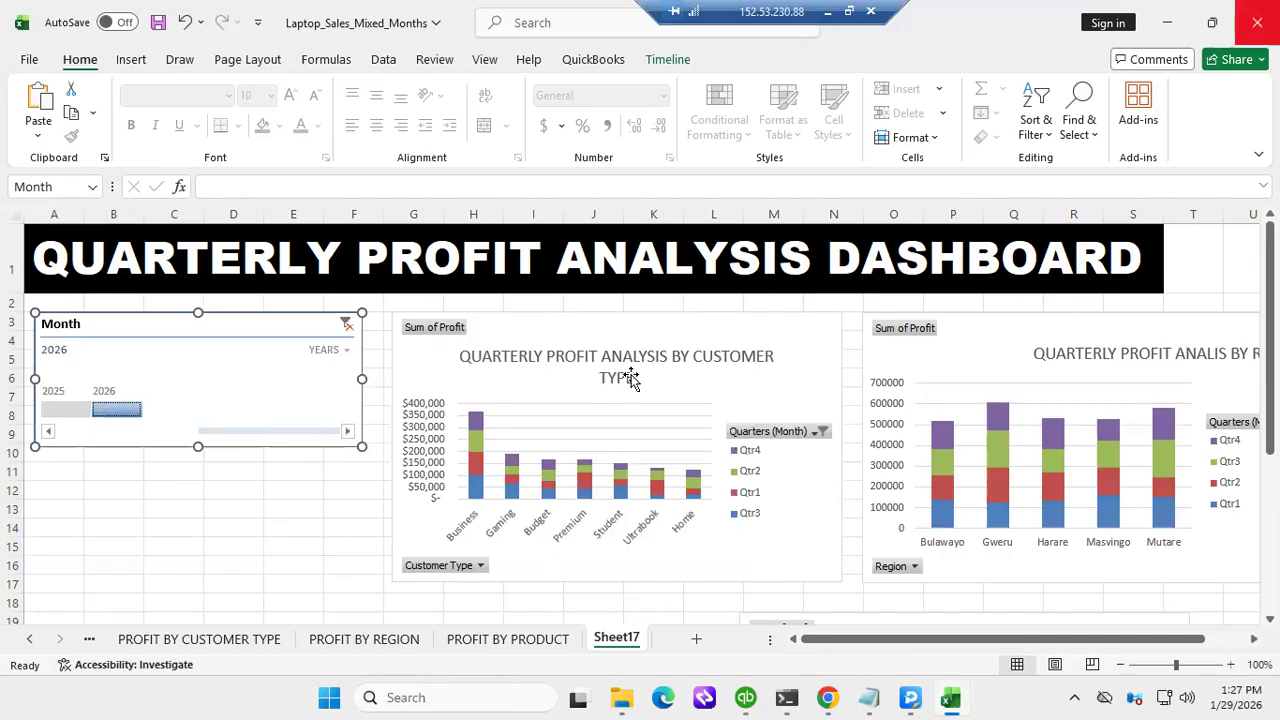
Insert Product, Customer Type and Region slicers for the customer type profit chart
{"action": "left_click", "coordinate": [537, 329]}
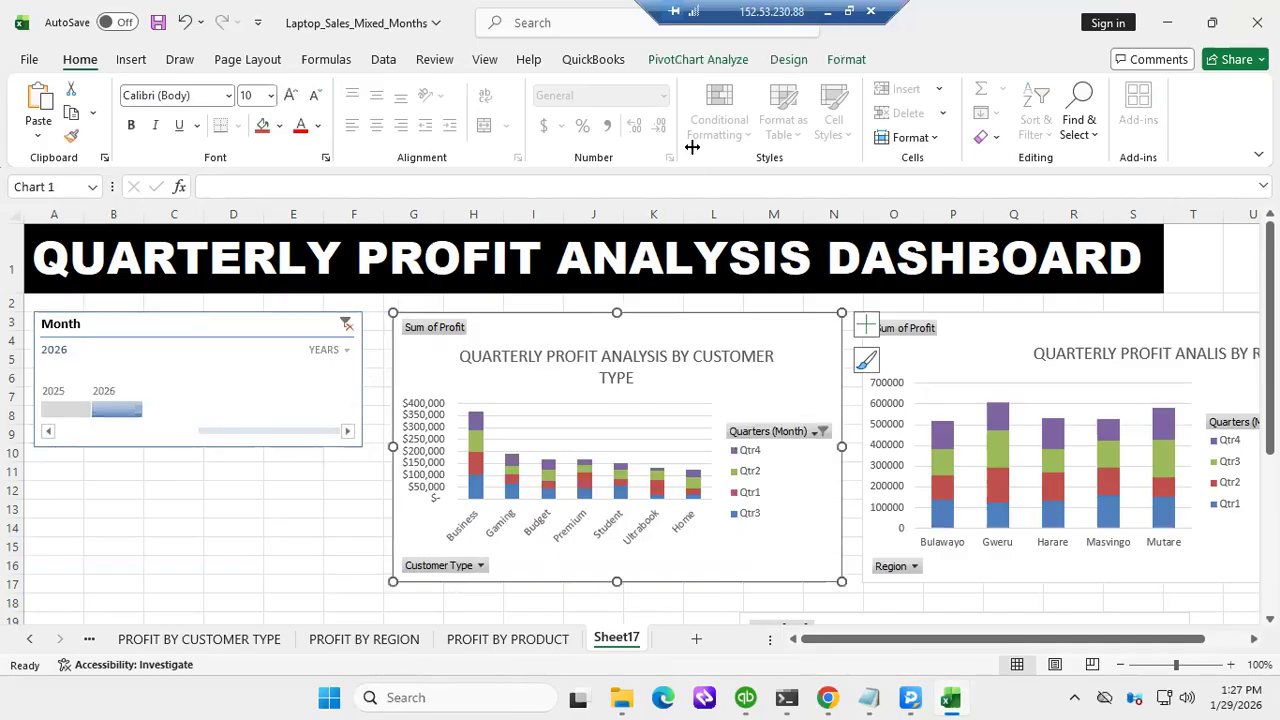
{"action": "left_click", "coordinate": [692, 62]}
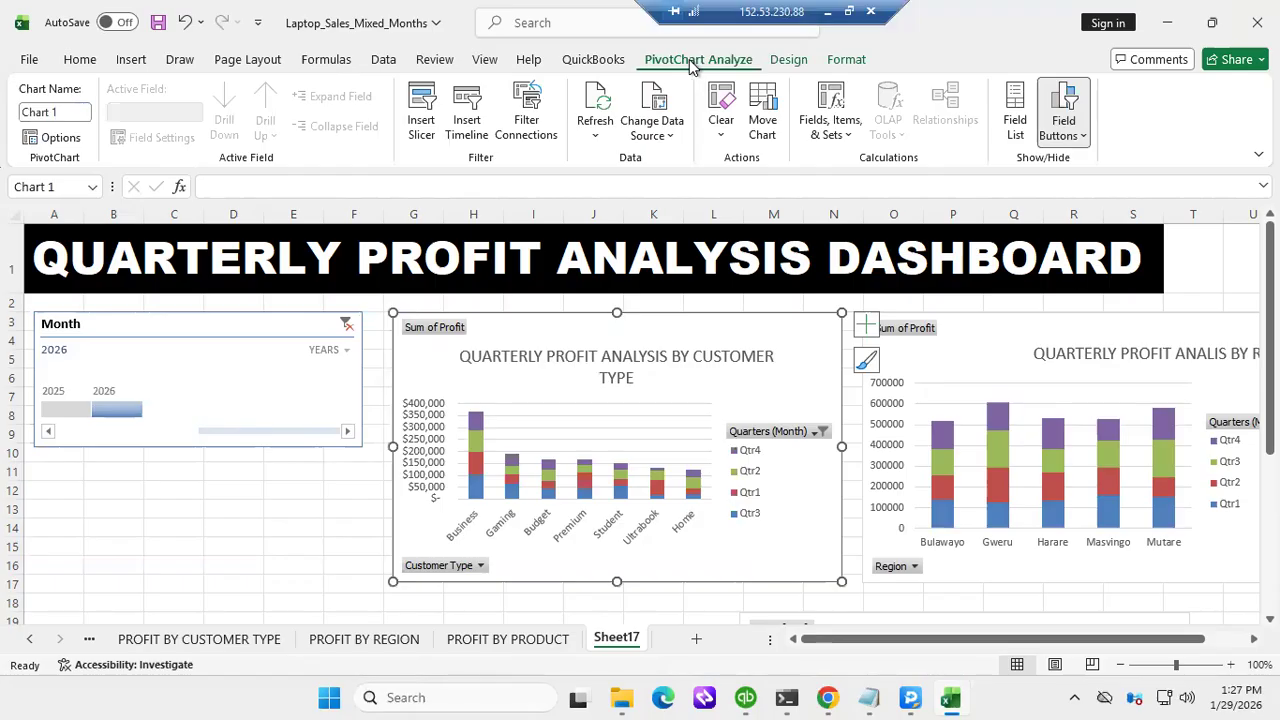
{"action": "left_click", "coordinate": [421, 112]}
{"action": "mouse_move", "coordinate": [909, 695]}
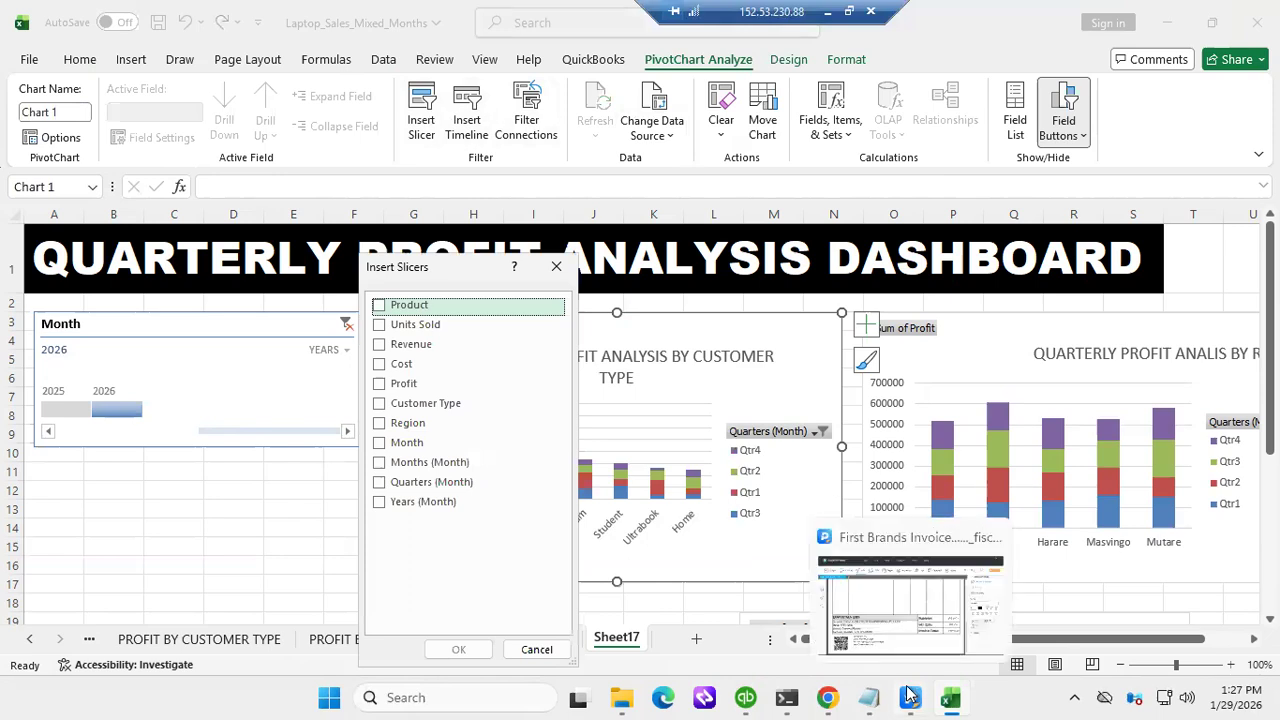
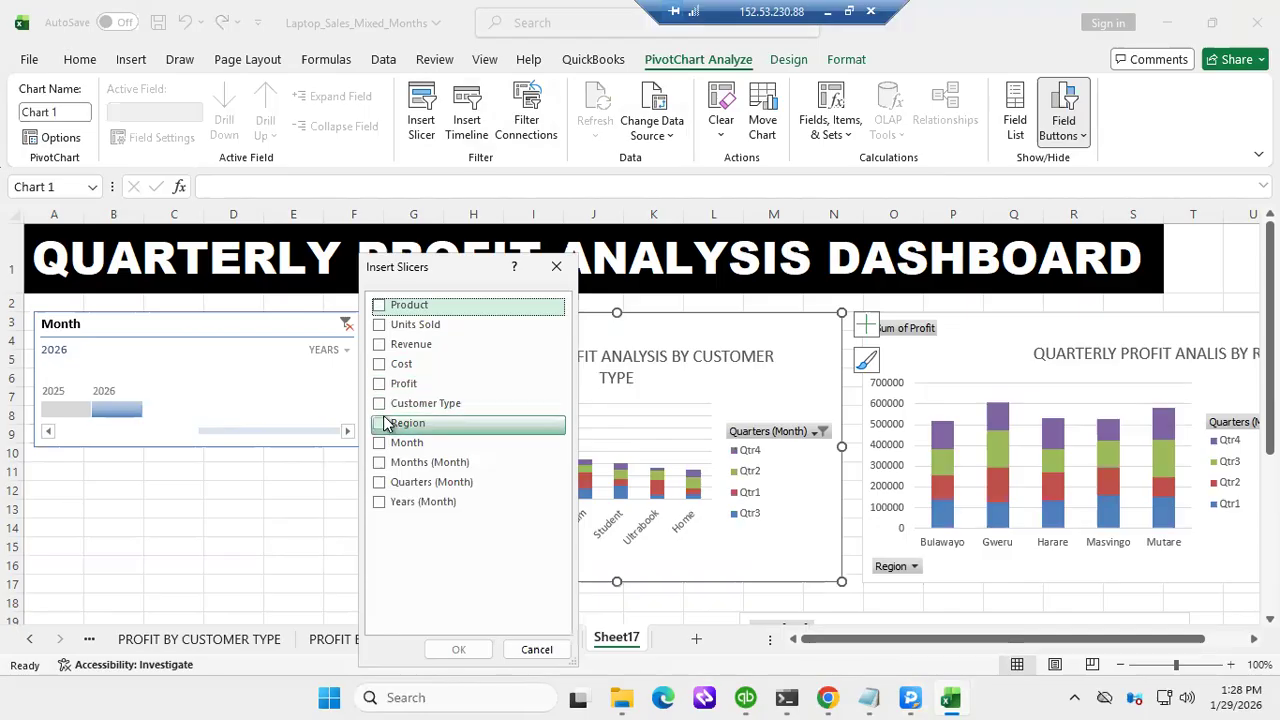
{"action": "left_click", "coordinate": [380, 404]}
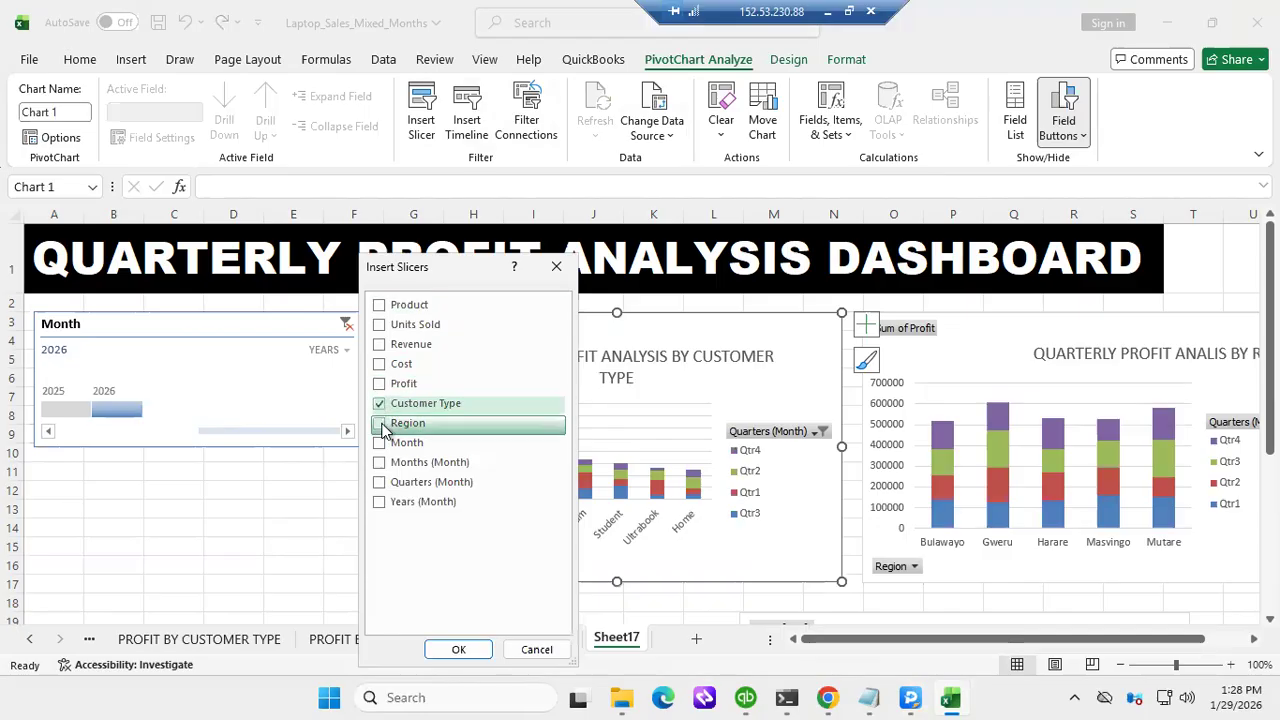
{"action": "left_click", "coordinate": [382, 425]}
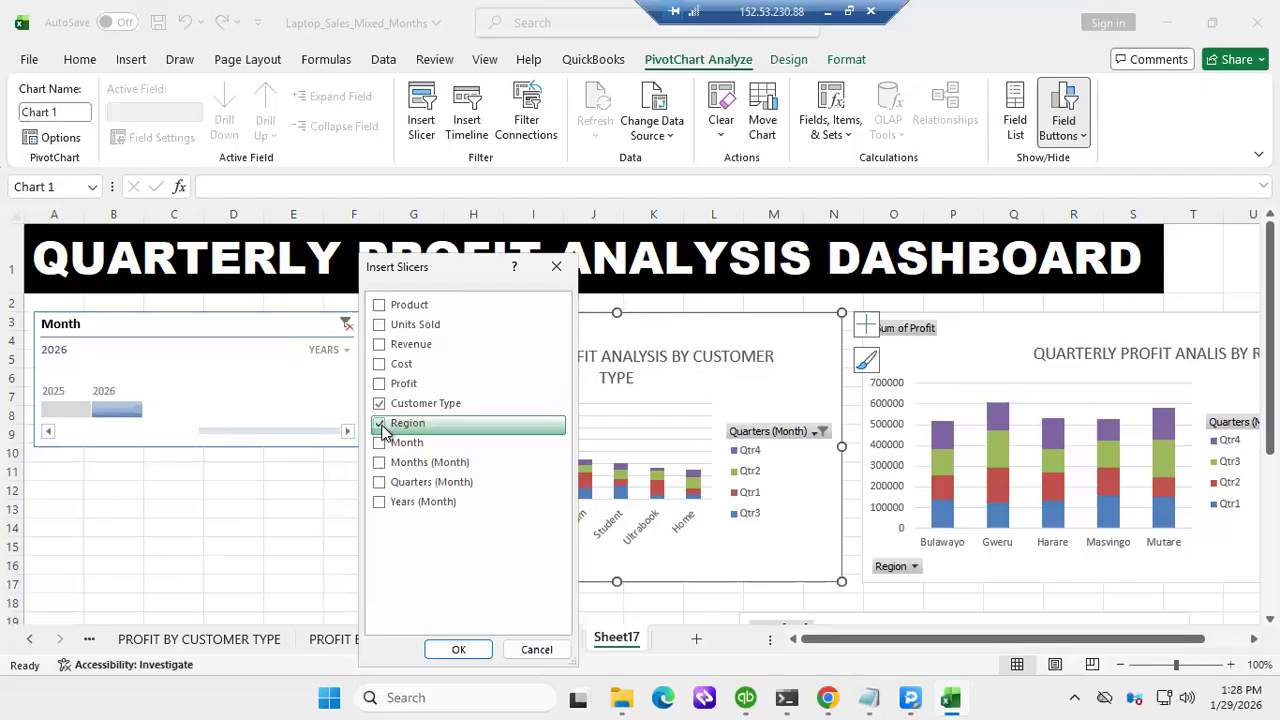
{"action": "left_click", "coordinate": [381, 306]}
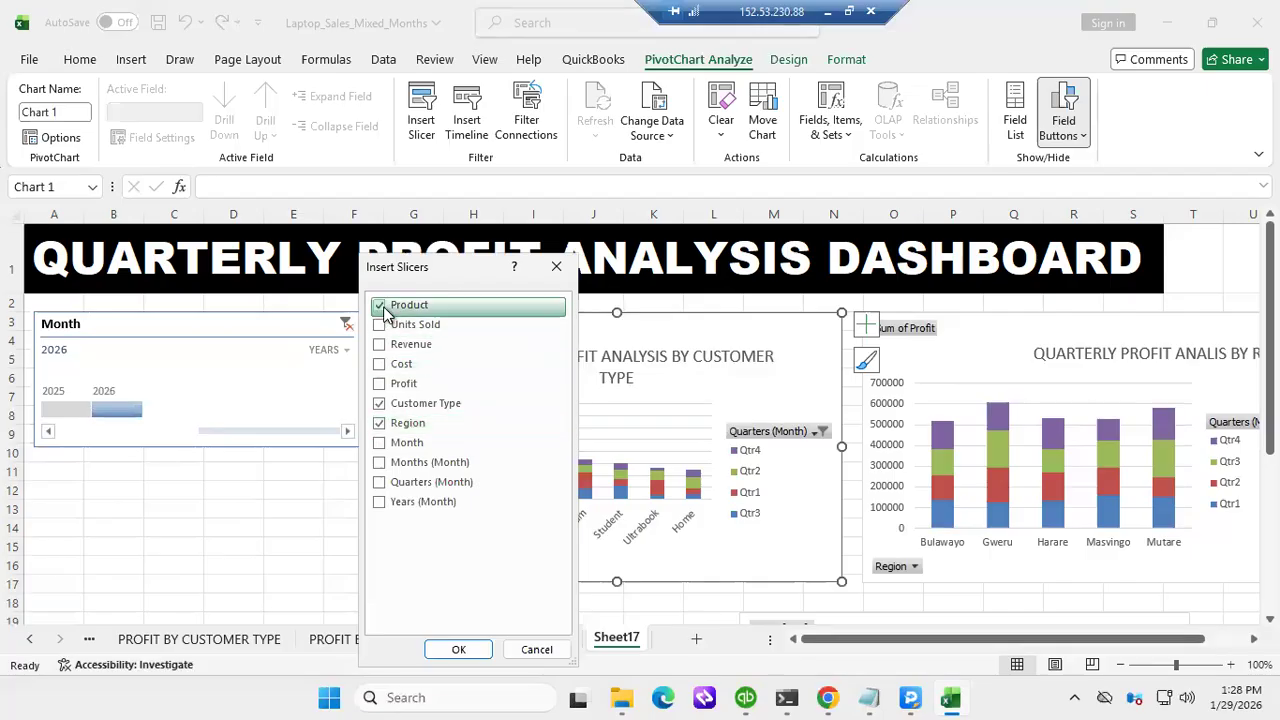
{"action": "left_click", "coordinate": [477, 655]}
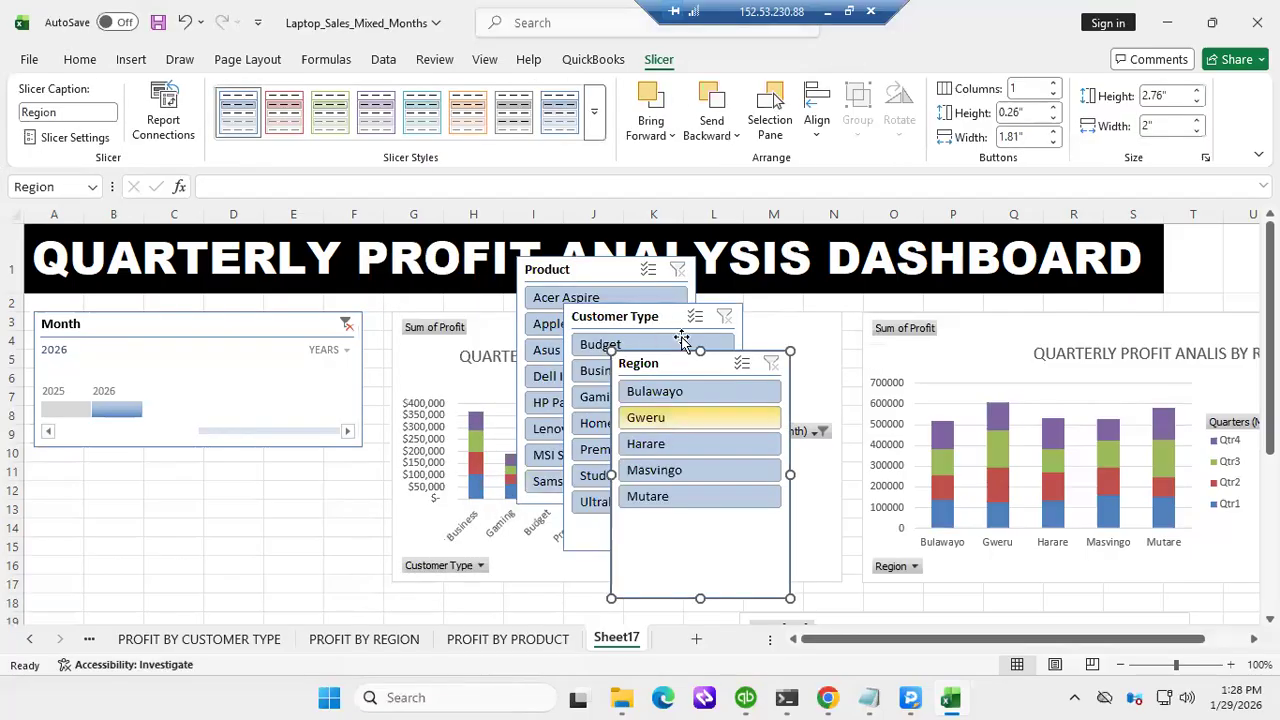
Place the Region and Customer Type slicers side by side directly beneath the Month timeline
{"action": "left_click_drag", "start_coordinate": [681, 363], "coordinate": [50, 456]}
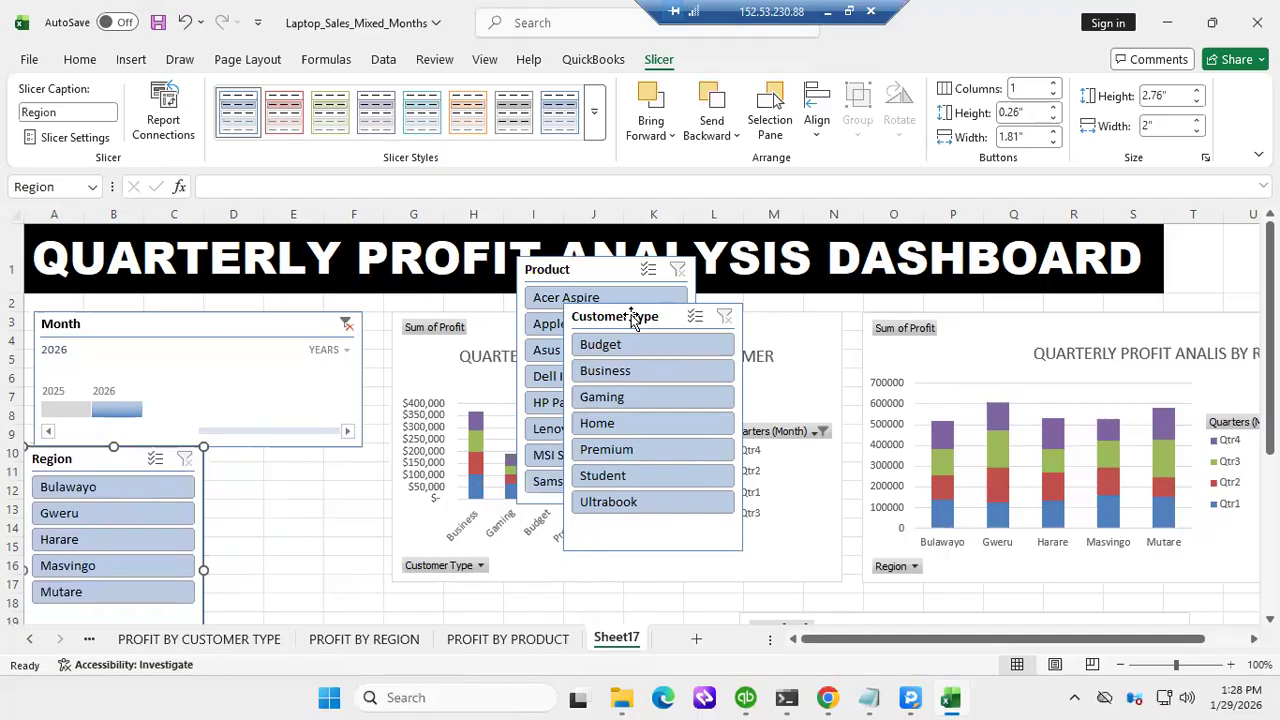
{"action": "left_click_drag", "start_coordinate": [503, 393], "coordinate": [272, 461]}
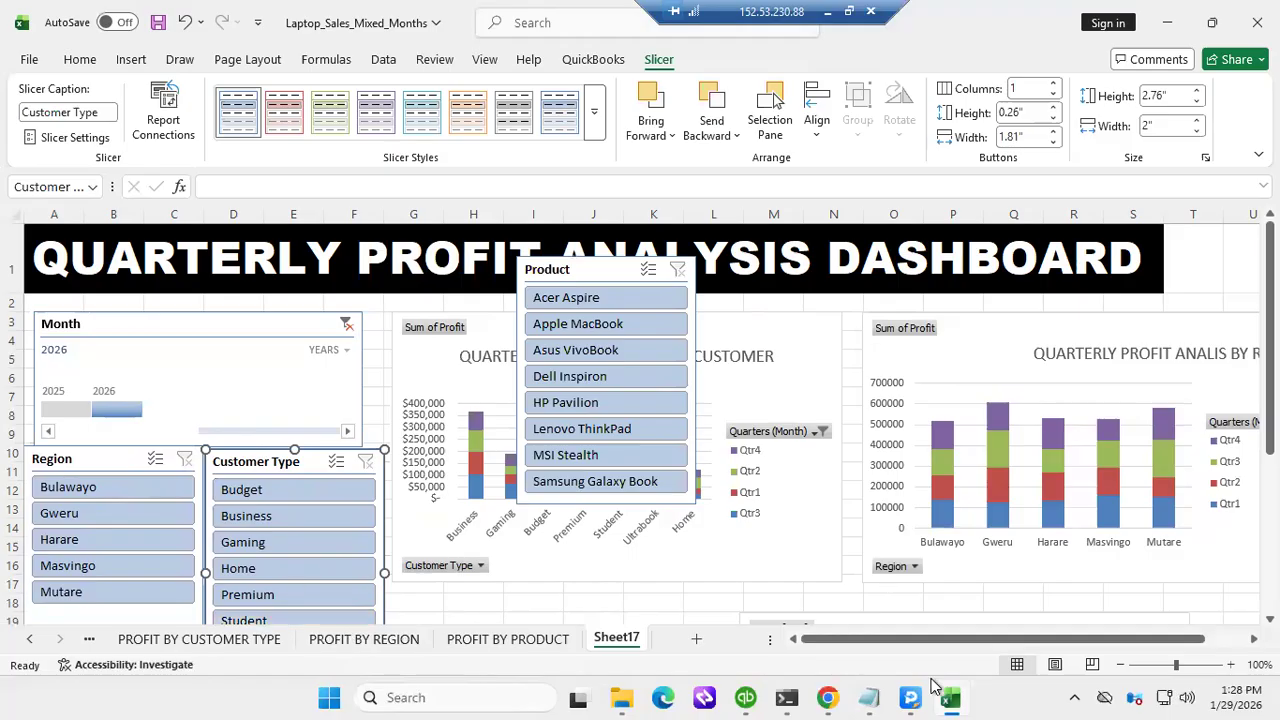
Shift the region profit chart and the customer type profit chart about one column to the right
{"action": "left_click_drag", "start_coordinate": [983, 647], "coordinate": [1045, 644]}
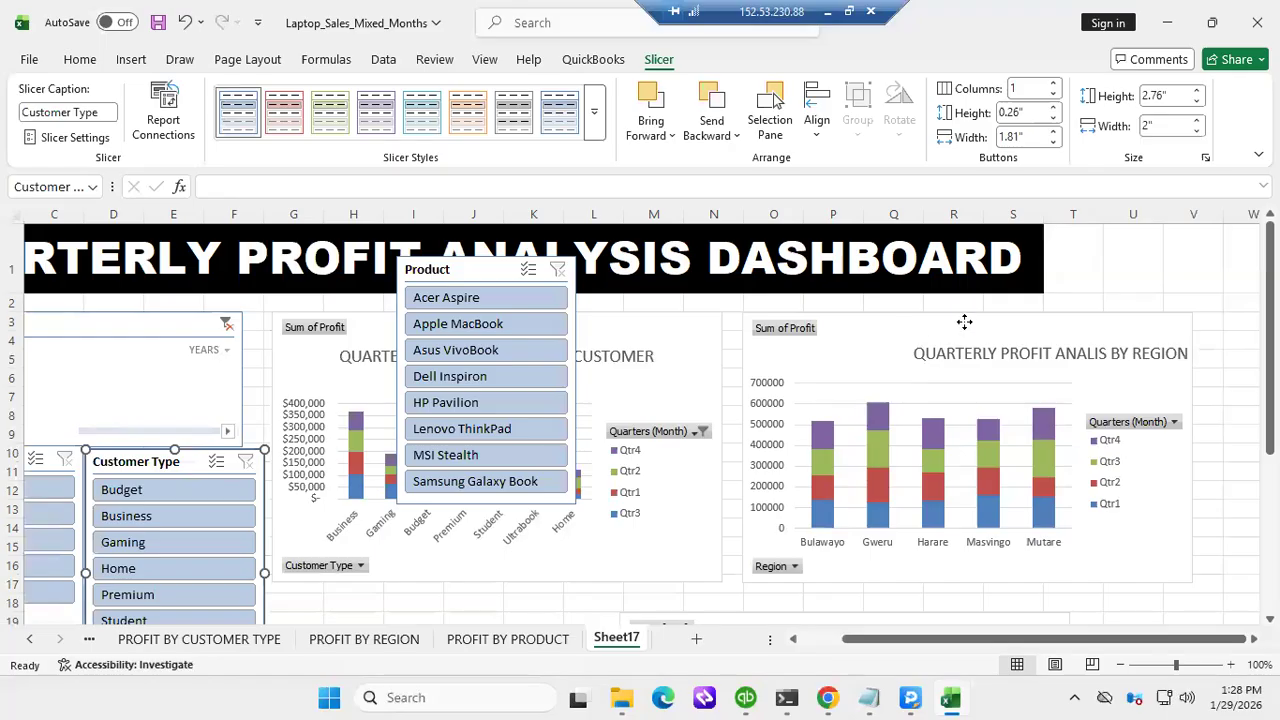
{"action": "left_click_drag", "start_coordinate": [964, 321], "coordinate": [1026, 318]}
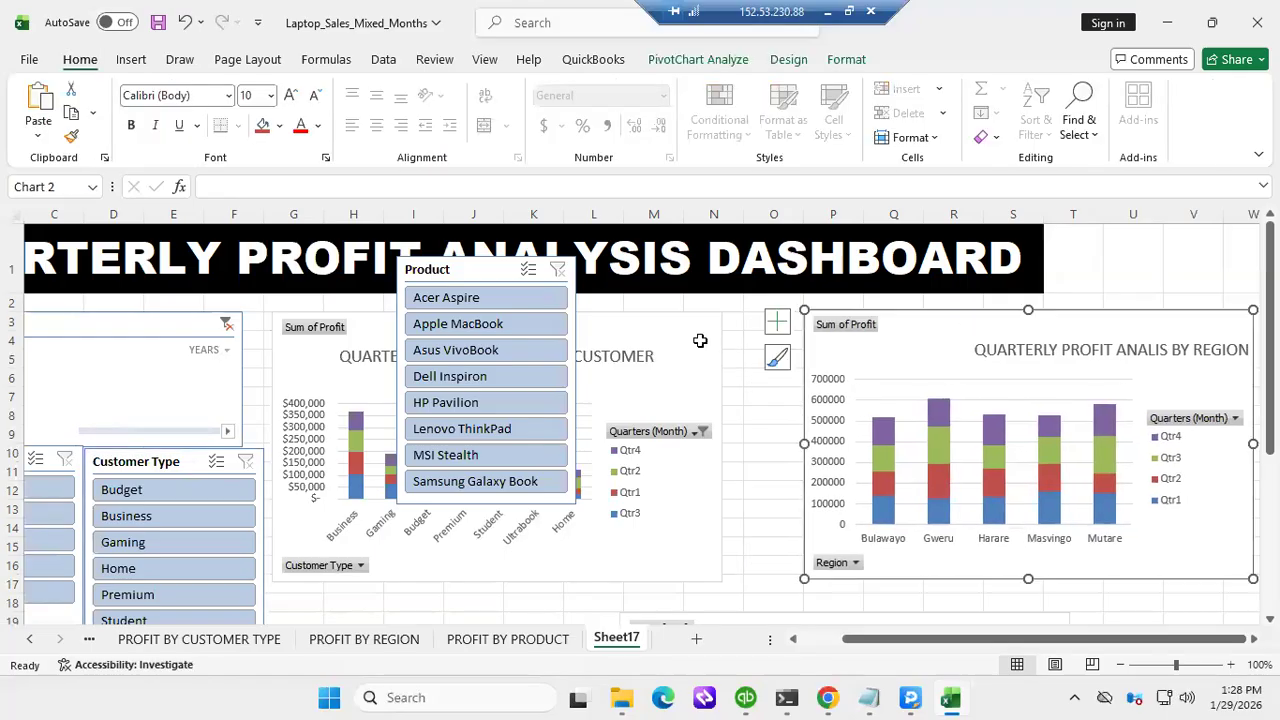
{"action": "left_click_drag", "start_coordinate": [668, 323], "coordinate": [733, 330]}
{"action": "scroll", "coordinate": [743, 496], "scroll_direction": "down", "scroll_amount": 1}
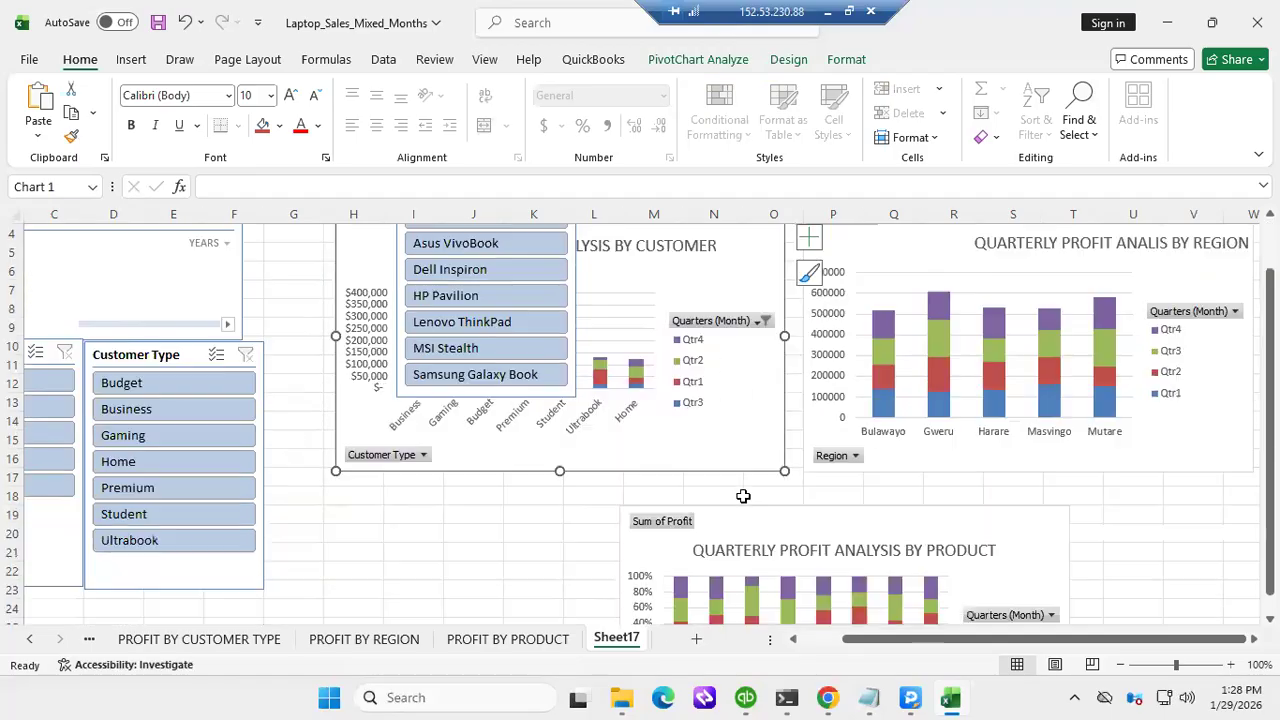
{"action": "scroll", "coordinate": [743, 496], "scroll_direction": "down", "scroll_amount": 1}
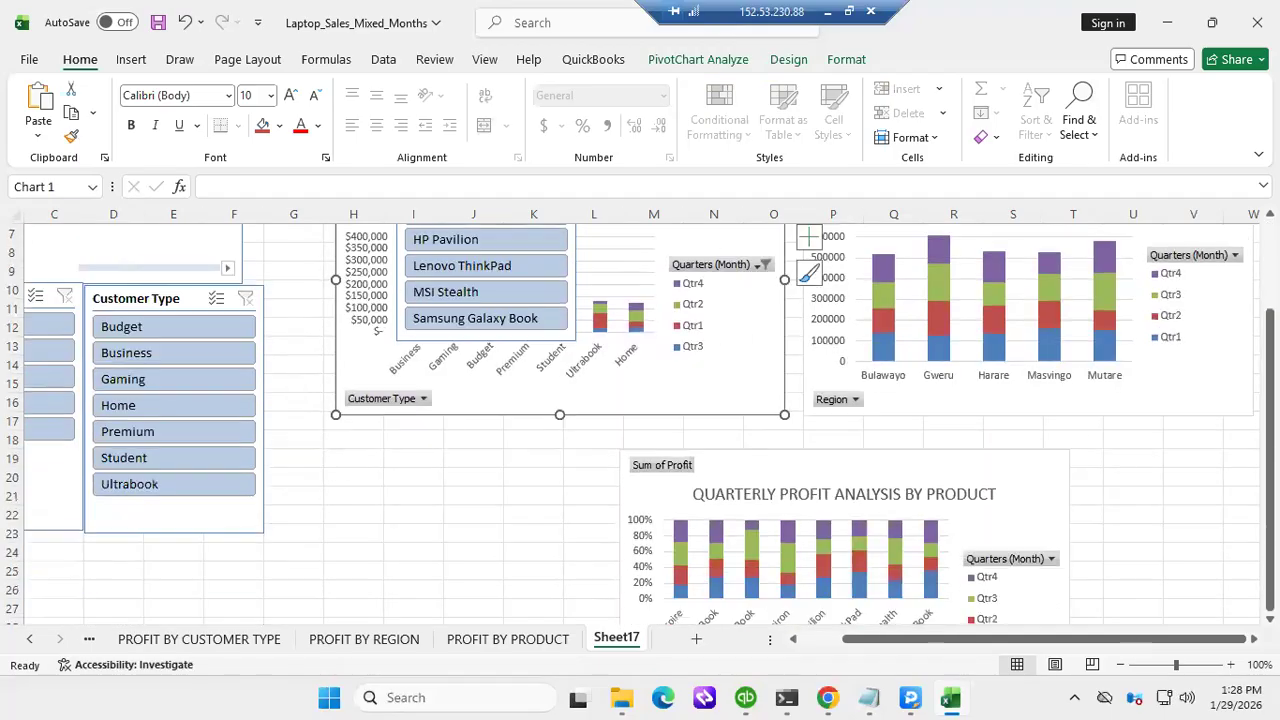
Filter the customer type chart to Lenovo ThinkPad and move the Product slicer off the chart to below the Customer Type slicer
{"action": "left_click", "coordinate": [473, 265]}
{"action": "scroll", "coordinate": [474, 314], "scroll_direction": "up", "scroll_amount": 2}
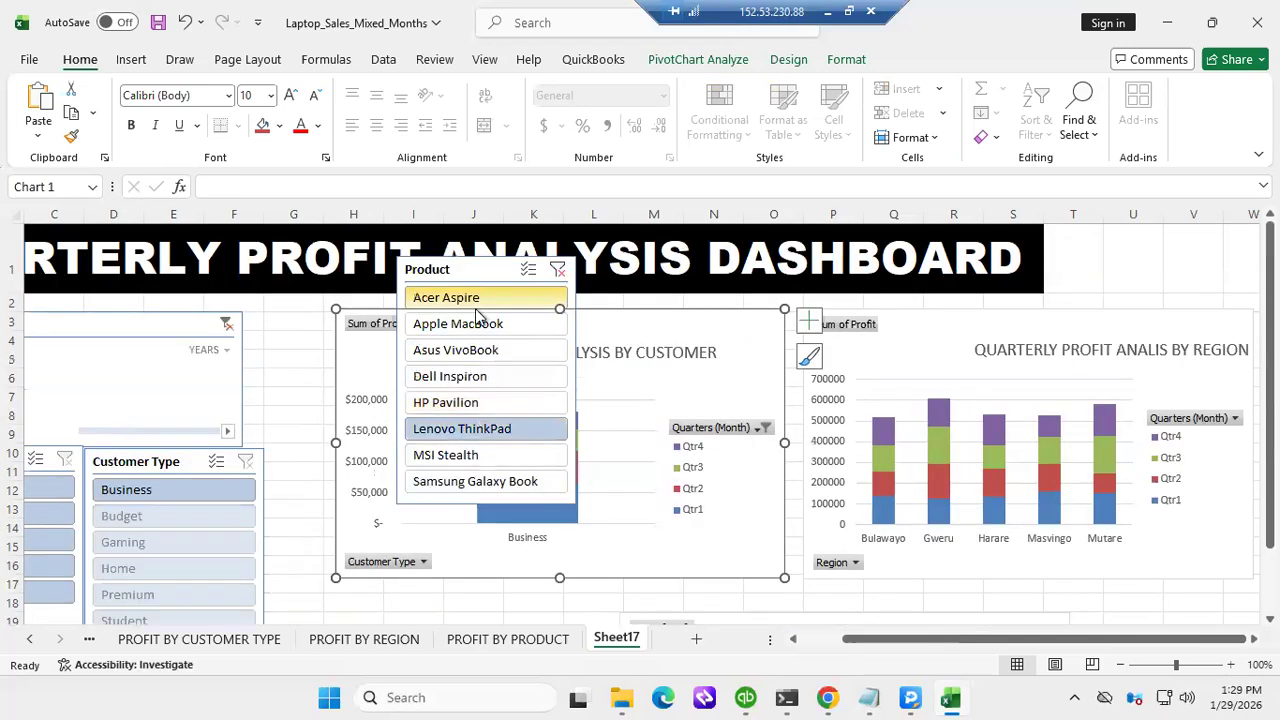
{"action": "left_click_drag", "start_coordinate": [483, 273], "coordinate": [233, 565]}
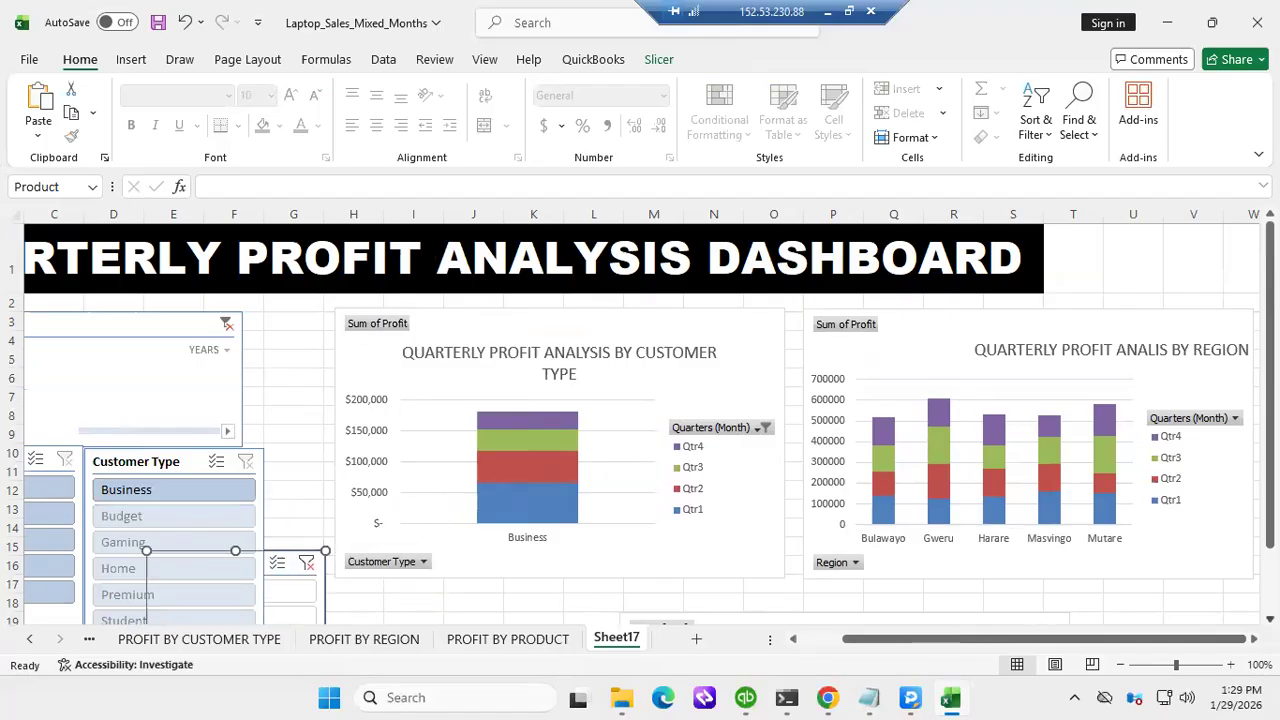
{"action": "scroll", "coordinate": [286, 470], "scroll_direction": "down", "scroll_amount": 3}
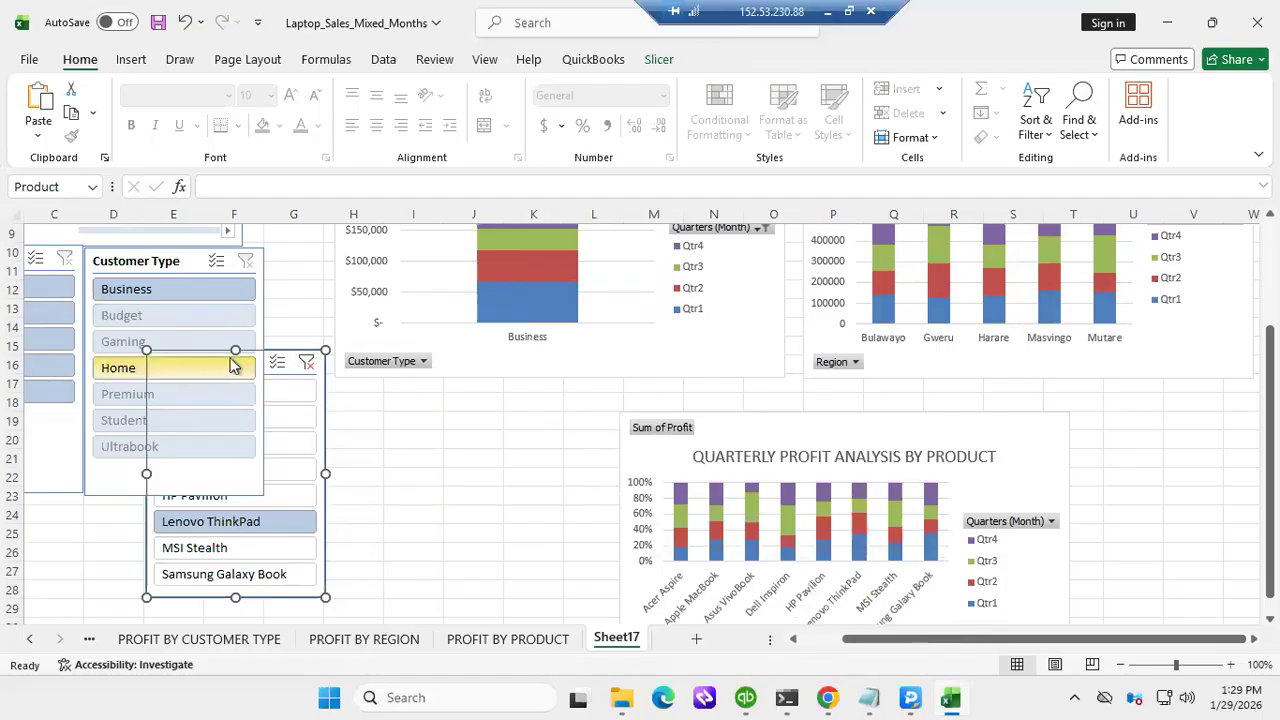
{"action": "left_click", "coordinate": [452, 498]}
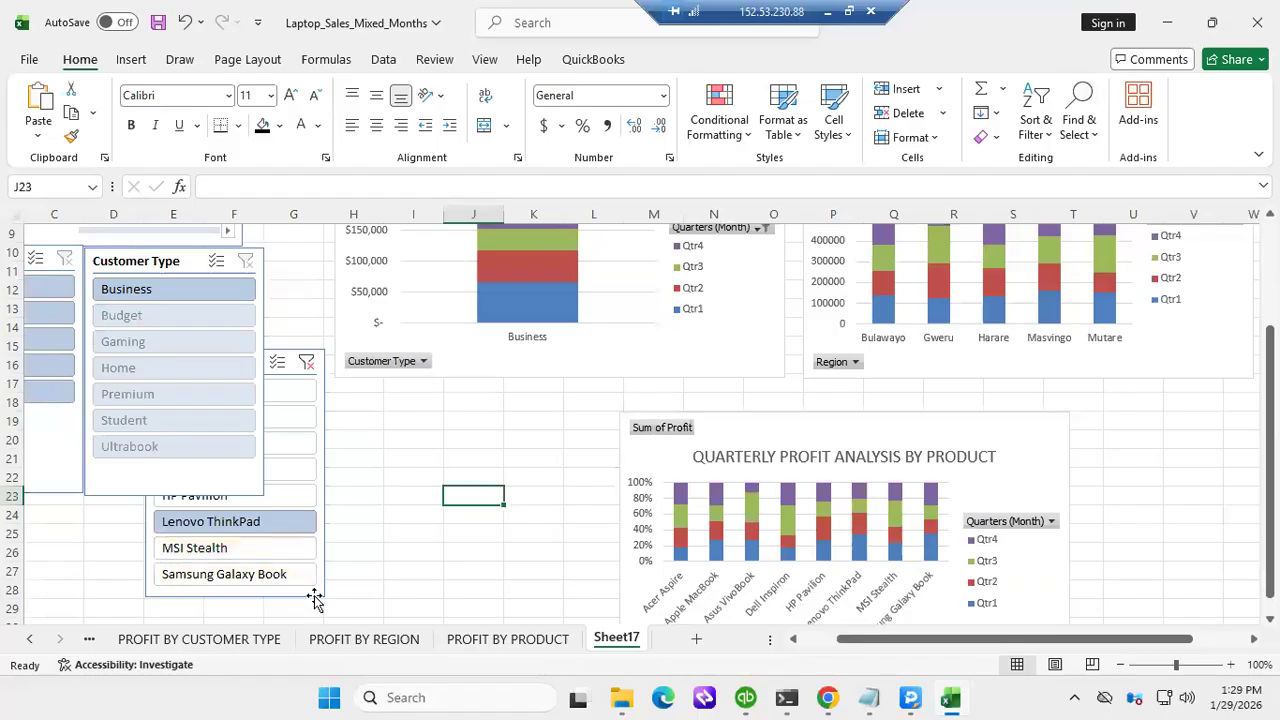
{"action": "left_click_drag", "start_coordinate": [176, 624], "coordinate": [249, 428]}
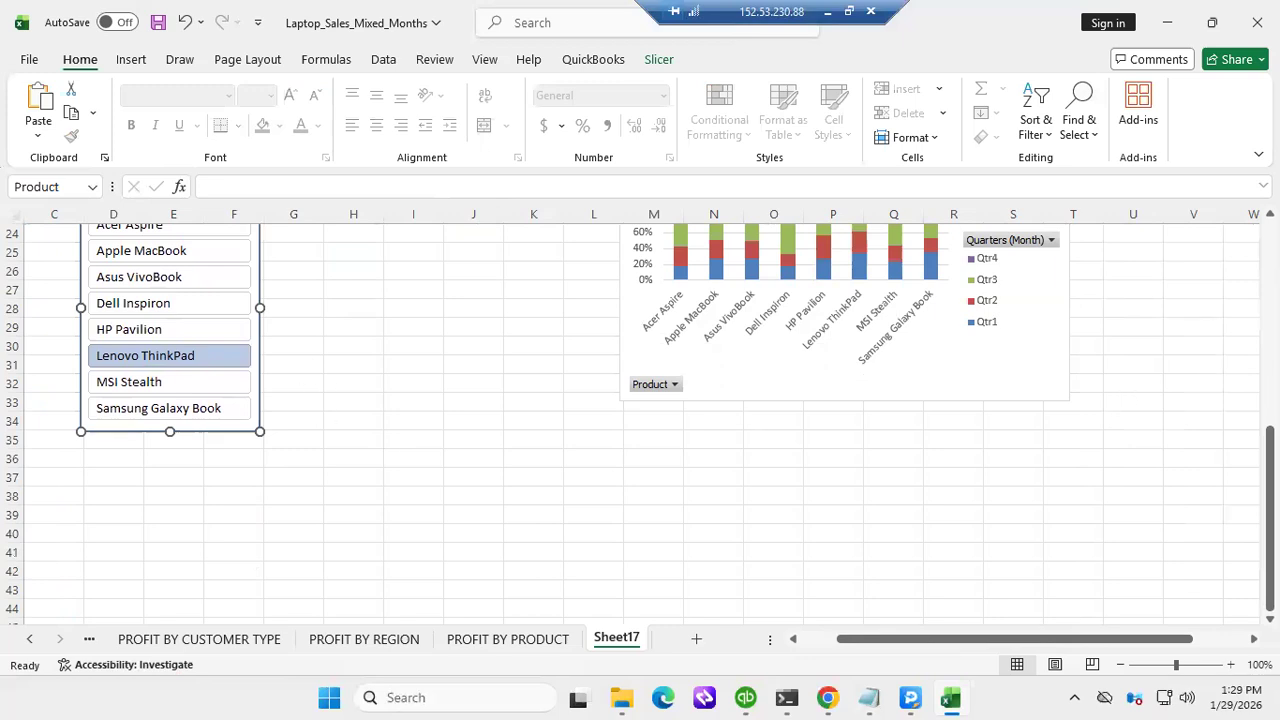
{"action": "scroll", "coordinate": [640, 420], "scroll_direction": "up", "scroll_amount": 3}
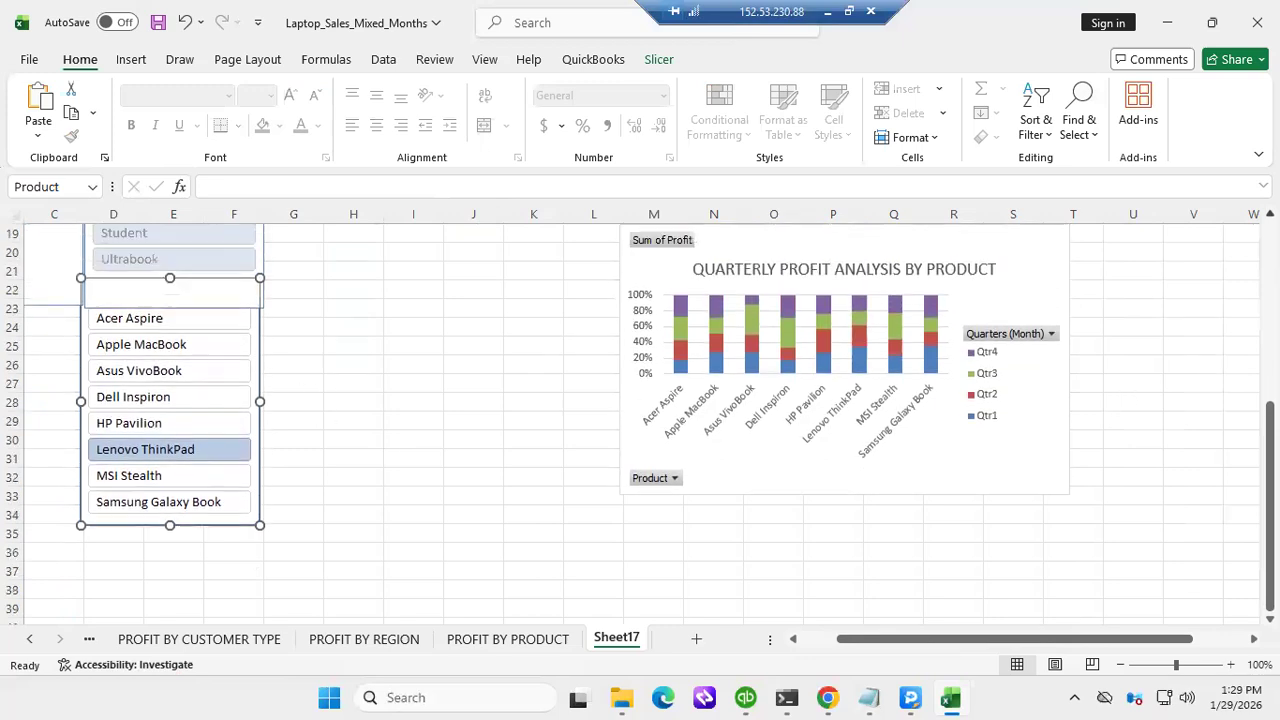
{"action": "scroll", "coordinate": [758, 287], "scroll_direction": "up", "scroll_amount": 1}
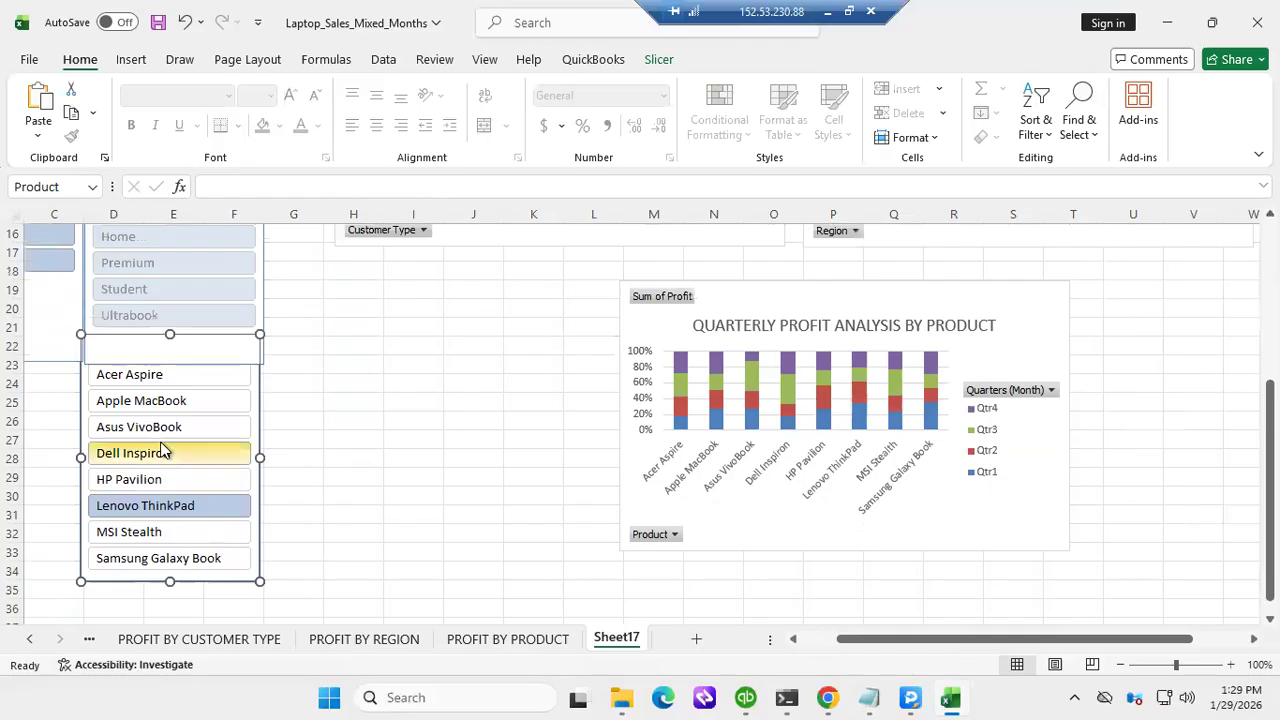
{"action": "mouse_move", "coordinate": [222, 580]}
{"action": "left_mouse_down"}
{"action": "mouse_move", "coordinate": [220, 617]}
{"action": "mouse_move", "coordinate": [226, 497]}
{"action": "mouse_move", "coordinate": [206, 566]}
{"action": "mouse_move", "coordinate": [229, 543]}
{"action": "mouse_move", "coordinate": [224, 562]}
{"action": "left_mouse_up"}
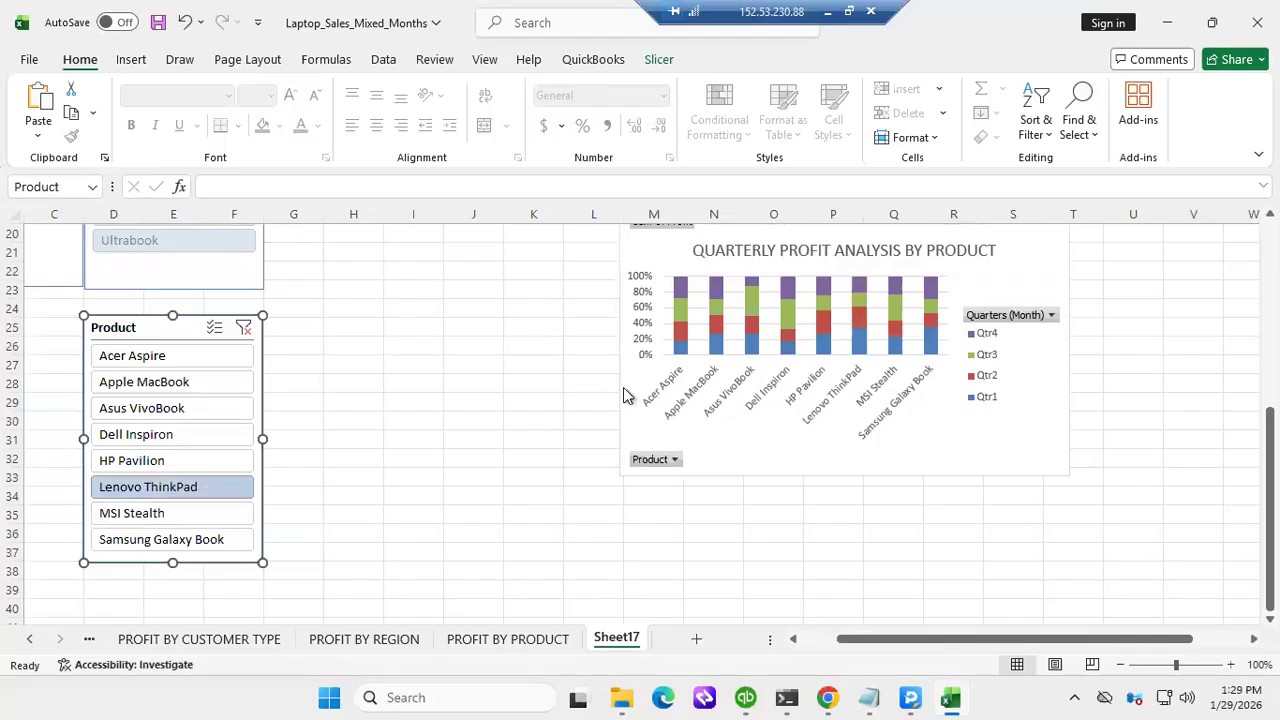
Shorten the Customer Type and Region slicers to remove the empty space below their last items
{"action": "left_click", "coordinate": [170, 288]}
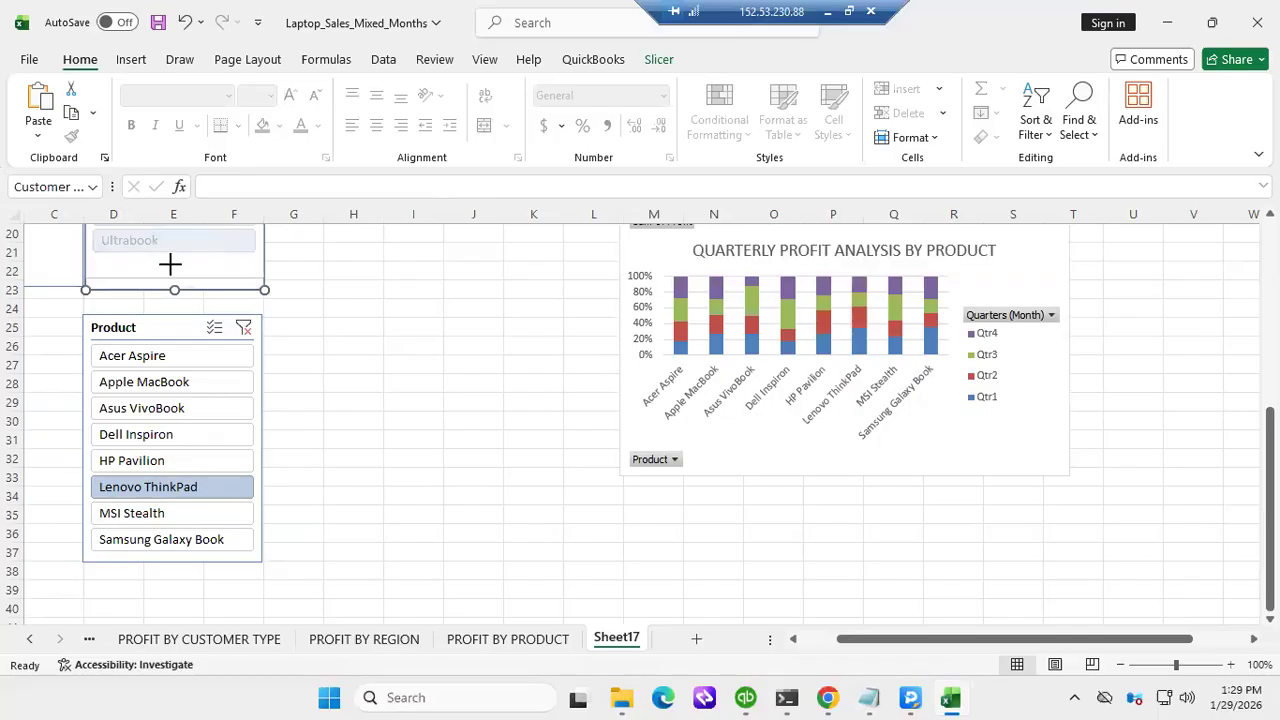
{"action": "left_click_drag", "start_coordinate": [170, 260], "coordinate": [170, 261]}
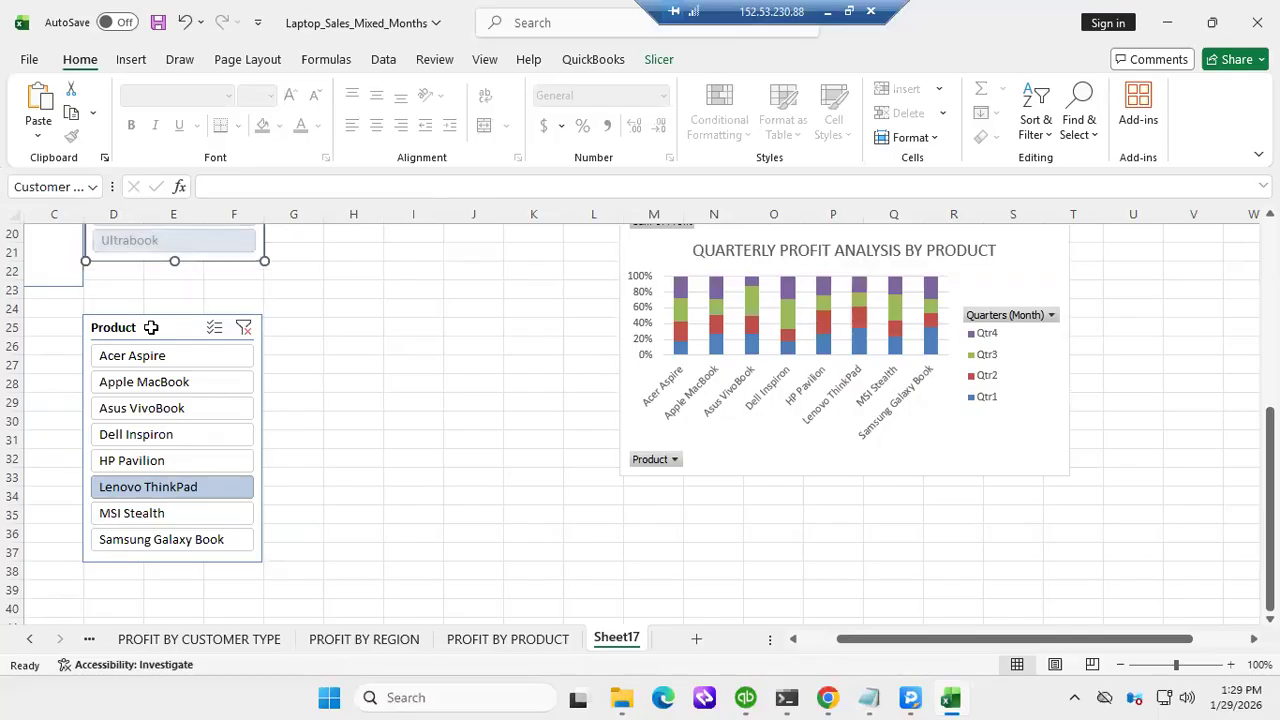
{"action": "left_click_drag", "start_coordinate": [871, 644], "coordinate": [640, 645]}
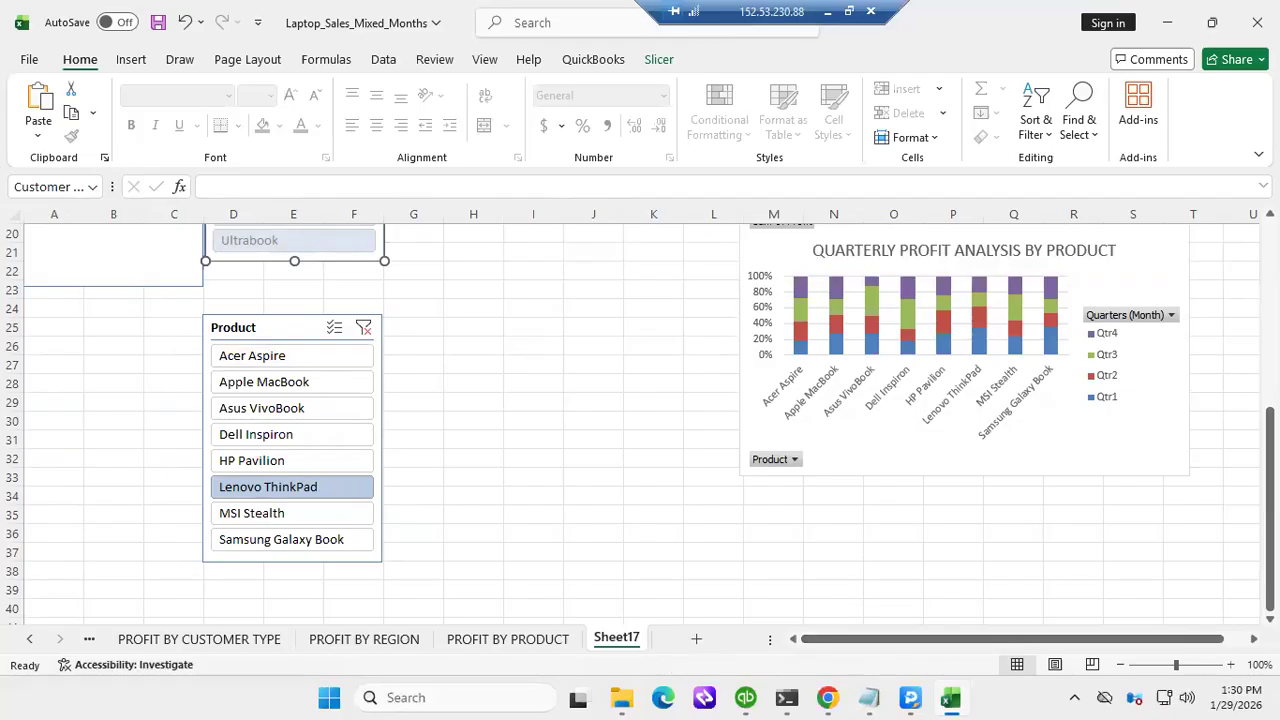
{"action": "scroll", "coordinate": [86, 344], "scroll_direction": "up", "scroll_amount": 2}
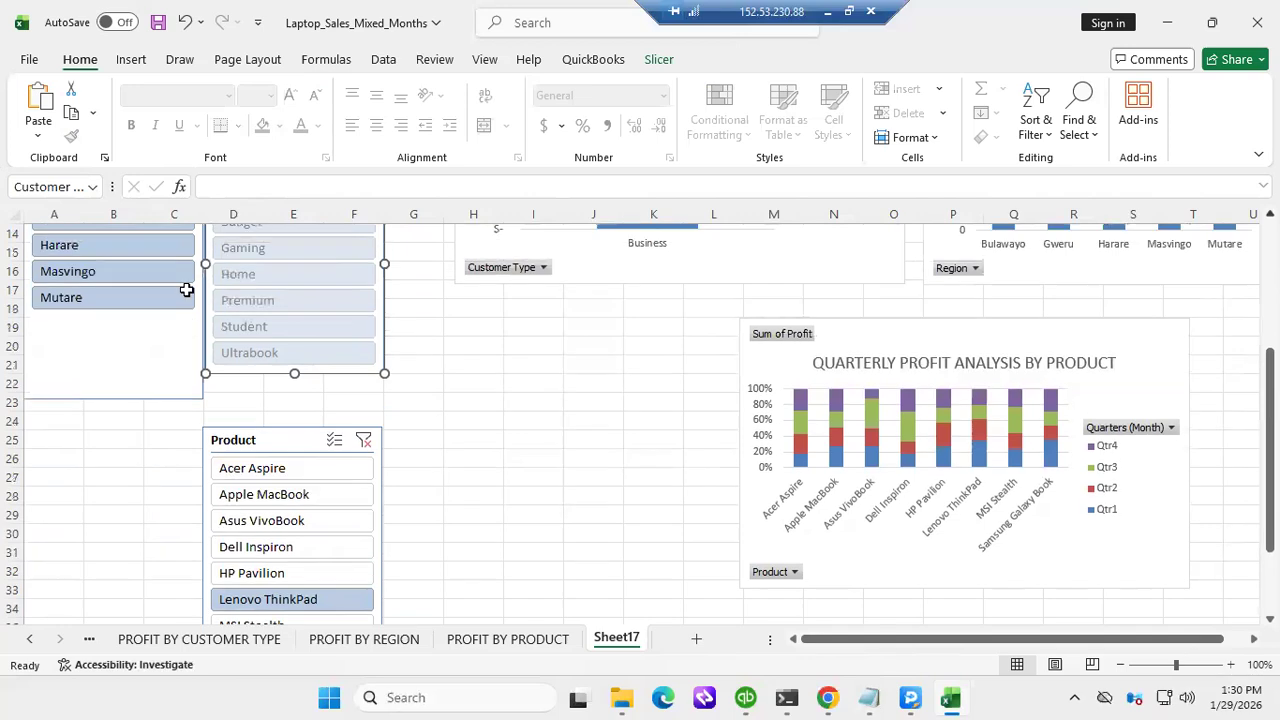
{"action": "left_click", "coordinate": [103, 383]}
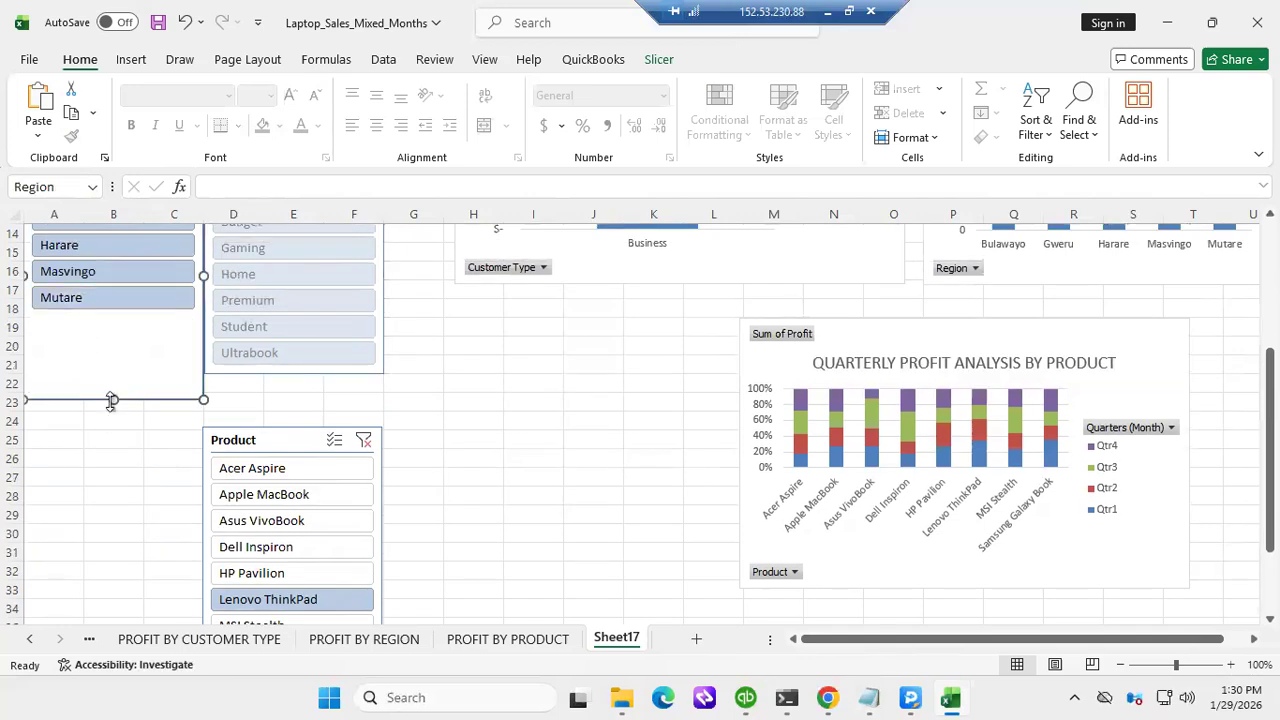
{"action": "left_click_drag", "start_coordinate": [116, 373], "coordinate": [114, 315]}
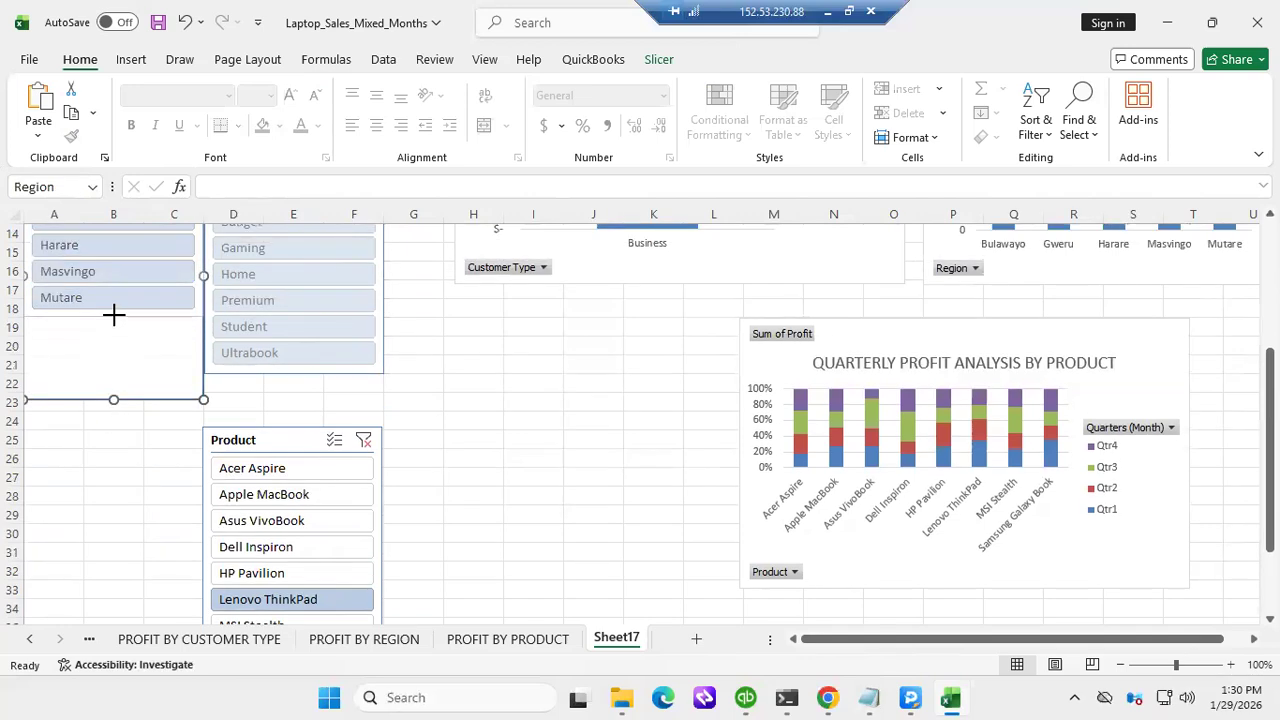
Move the Product slicer directly beneath the Region slicer and adjust its height to fit the items through Samsung Galaxy Book
{"action": "left_click", "coordinate": [294, 438]}
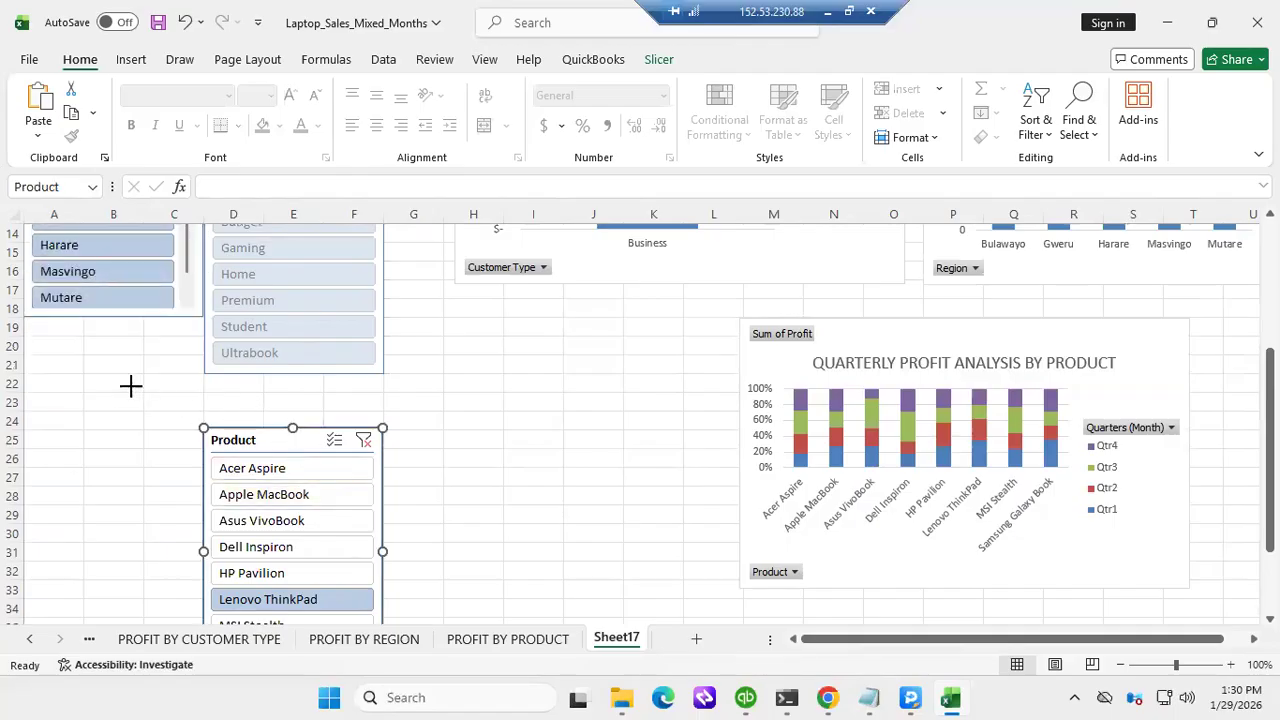
{"action": "left_click_drag", "start_coordinate": [203, 430], "coordinate": [89, 341]}
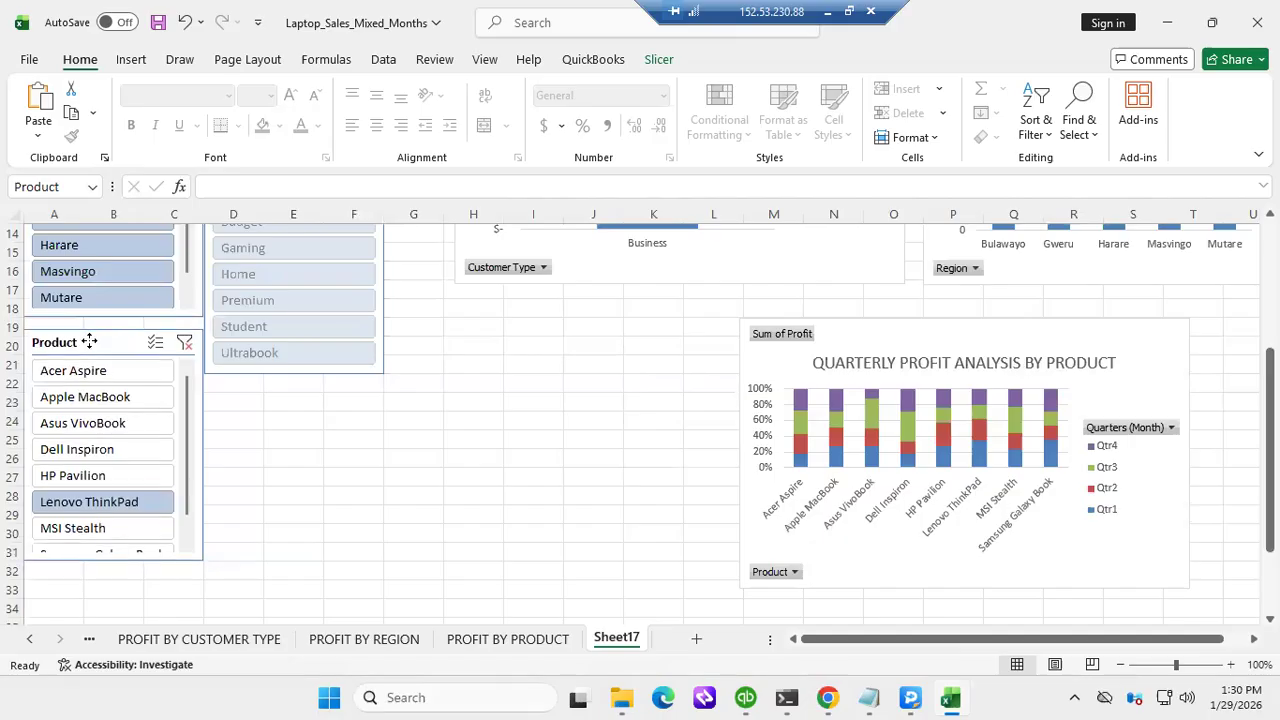
{"action": "left_click", "coordinate": [378, 478]}
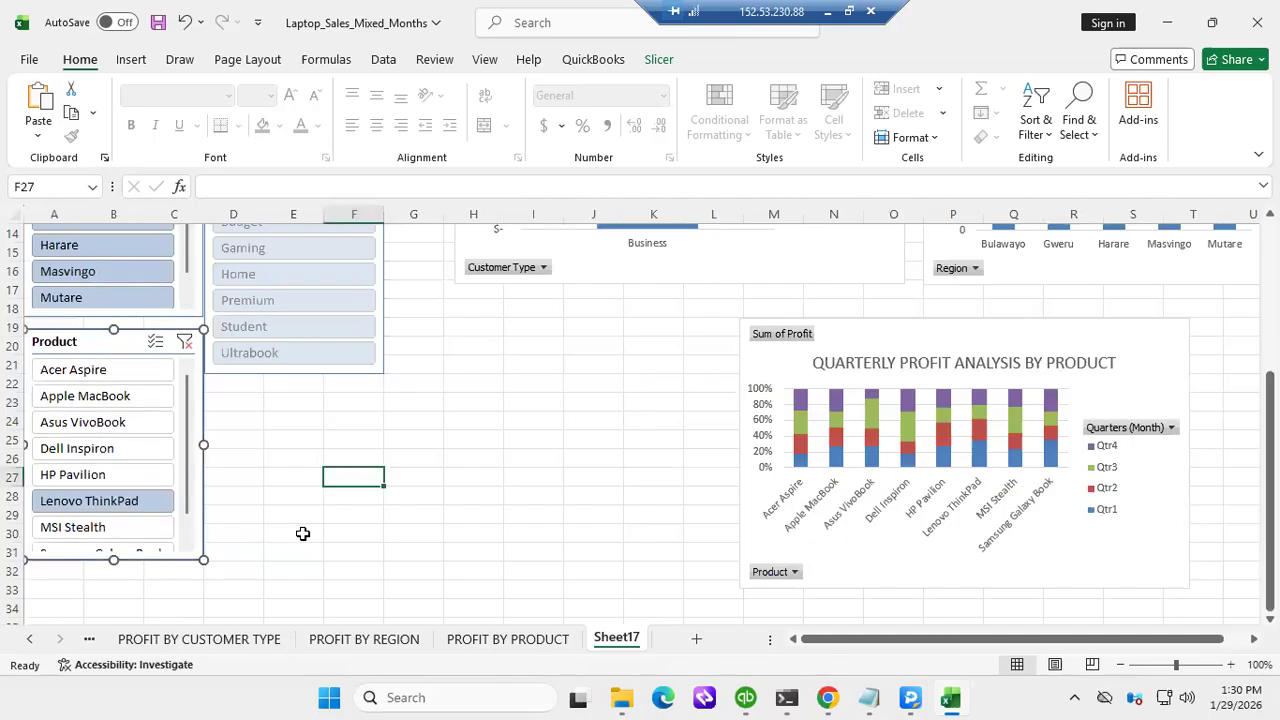
{"action": "left_click", "coordinate": [112, 561]}
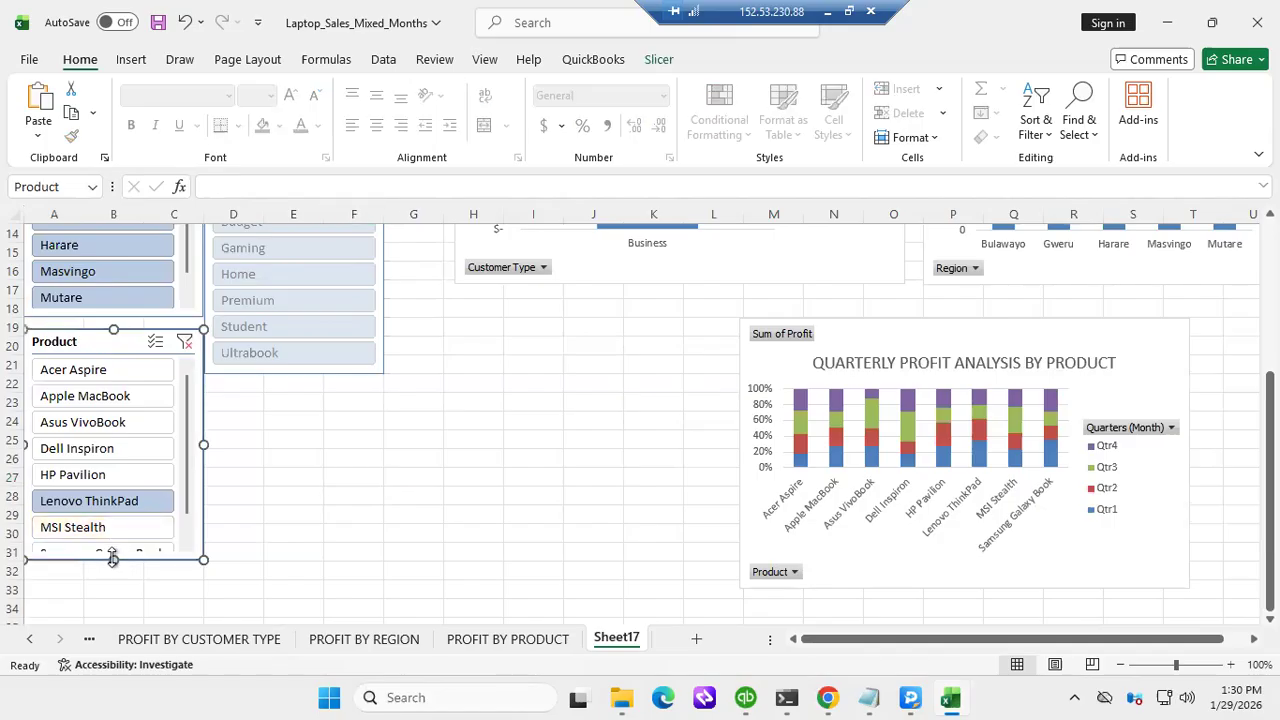
{"action": "left_click_drag", "start_coordinate": [113, 560], "coordinate": [154, 570]}
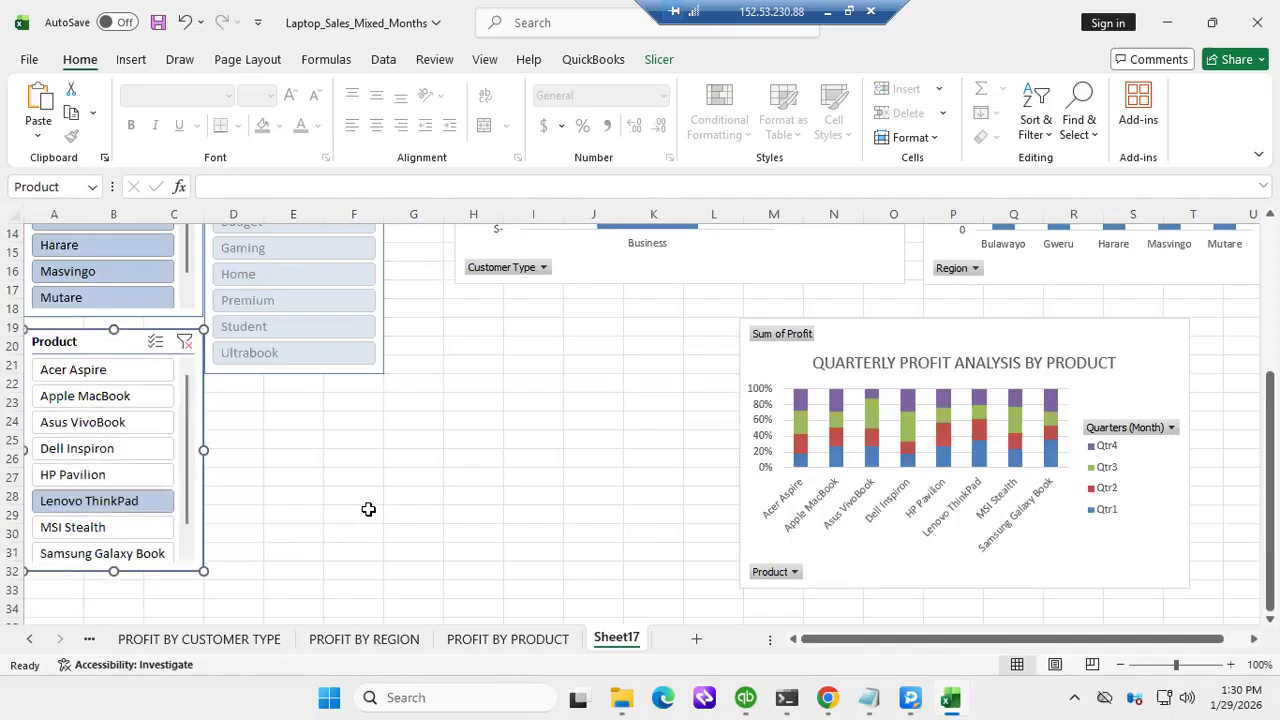
{"action": "left_click", "coordinate": [368, 509]}
Switch the Month timeline's time level to Quarters, followed by Months, and extend its selection to Aug 2025 - Dec 2026
{"action": "scroll", "coordinate": [380, 508], "scroll_direction": "up", "scroll_amount": 5}
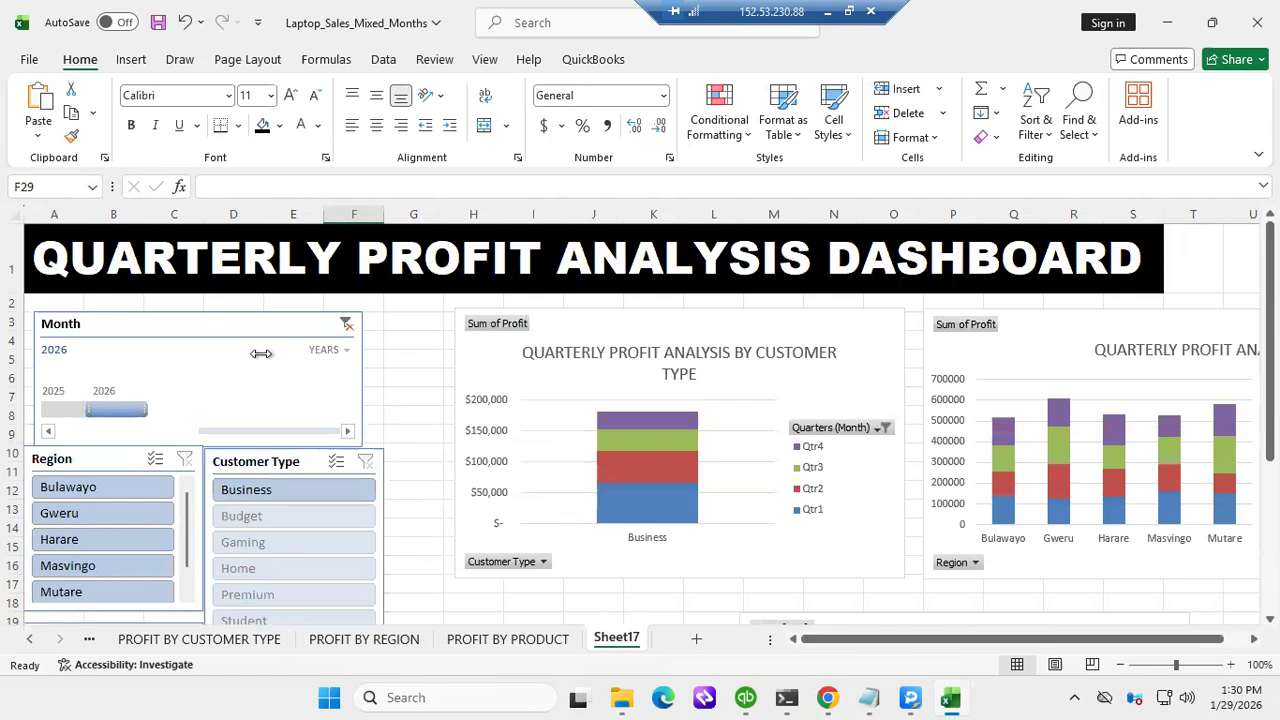
{"action": "left_click", "coordinate": [333, 348]}
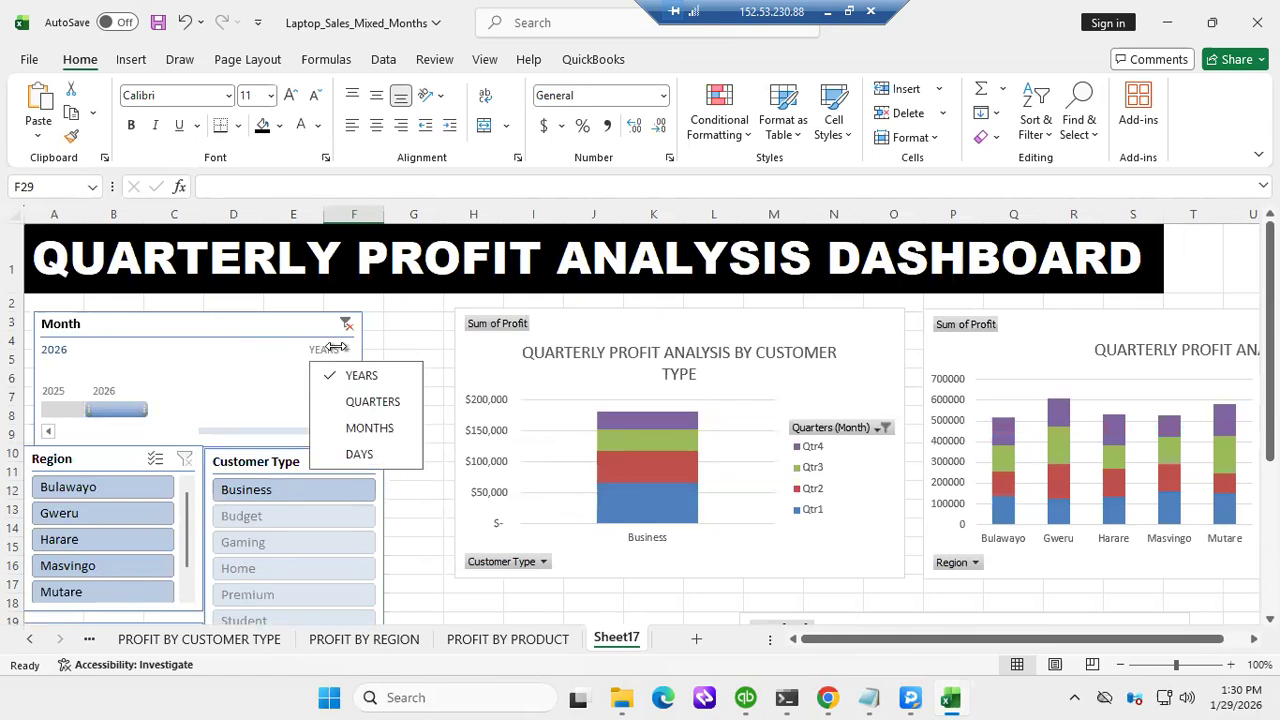
{"action": "left_click", "coordinate": [342, 401]}
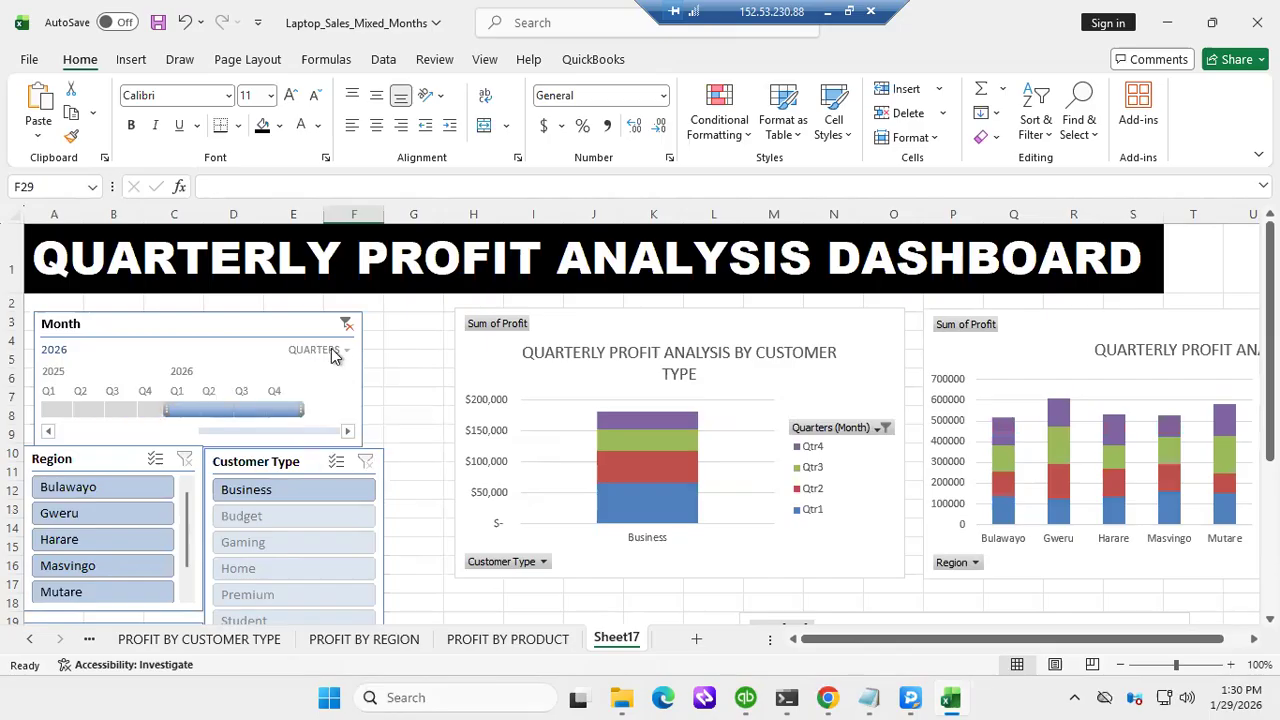
{"action": "left_click", "coordinate": [340, 350]}
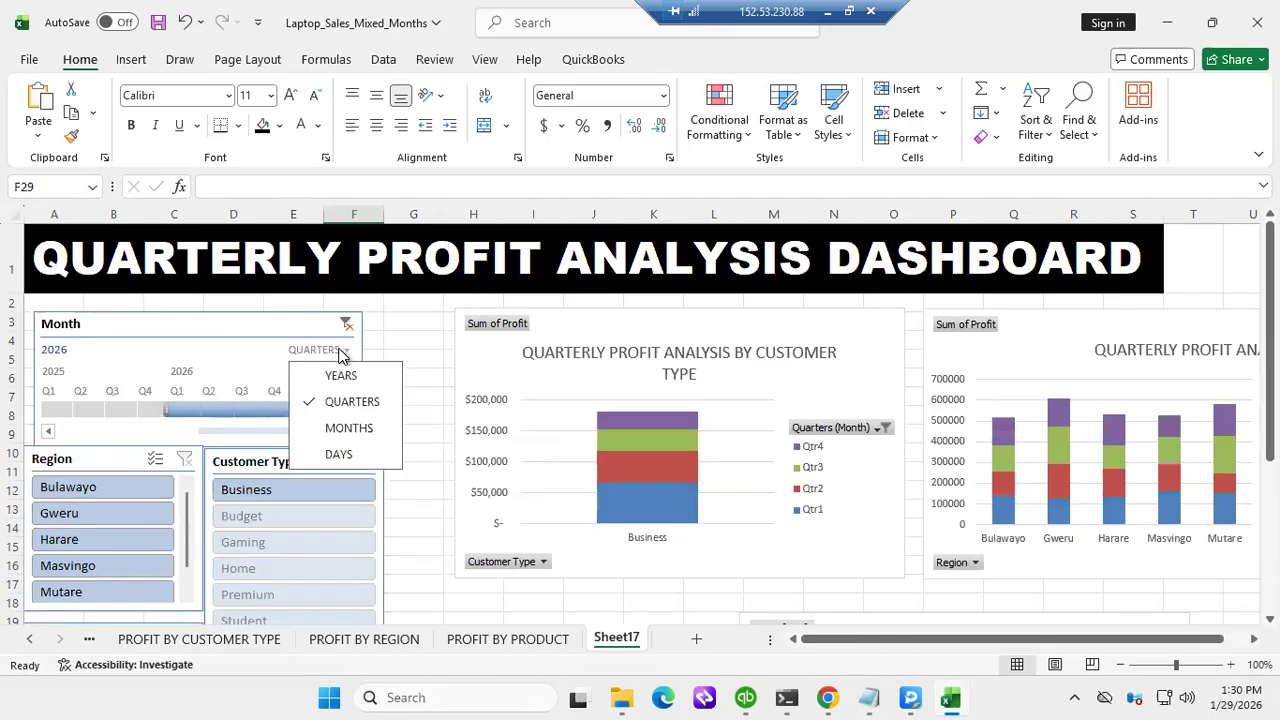
{"action": "left_click", "coordinate": [346, 428]}
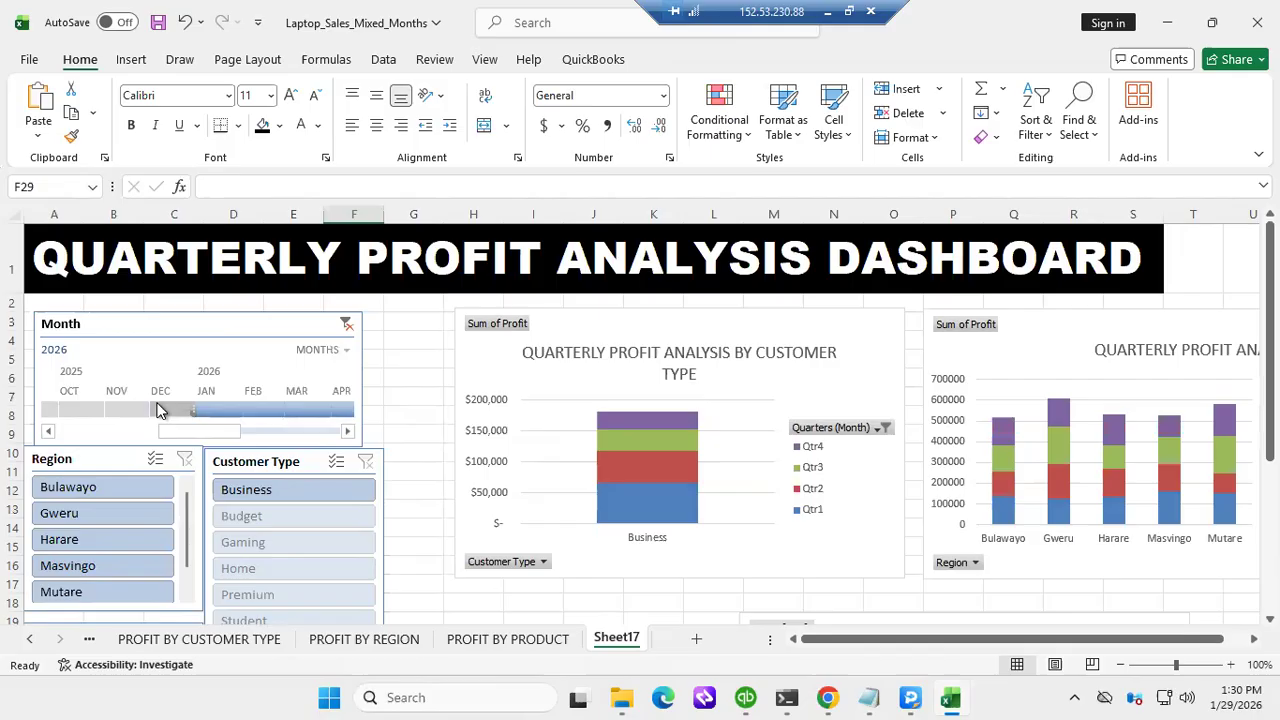
{"action": "left_click_drag", "start_coordinate": [193, 408], "coordinate": [18, 408]}
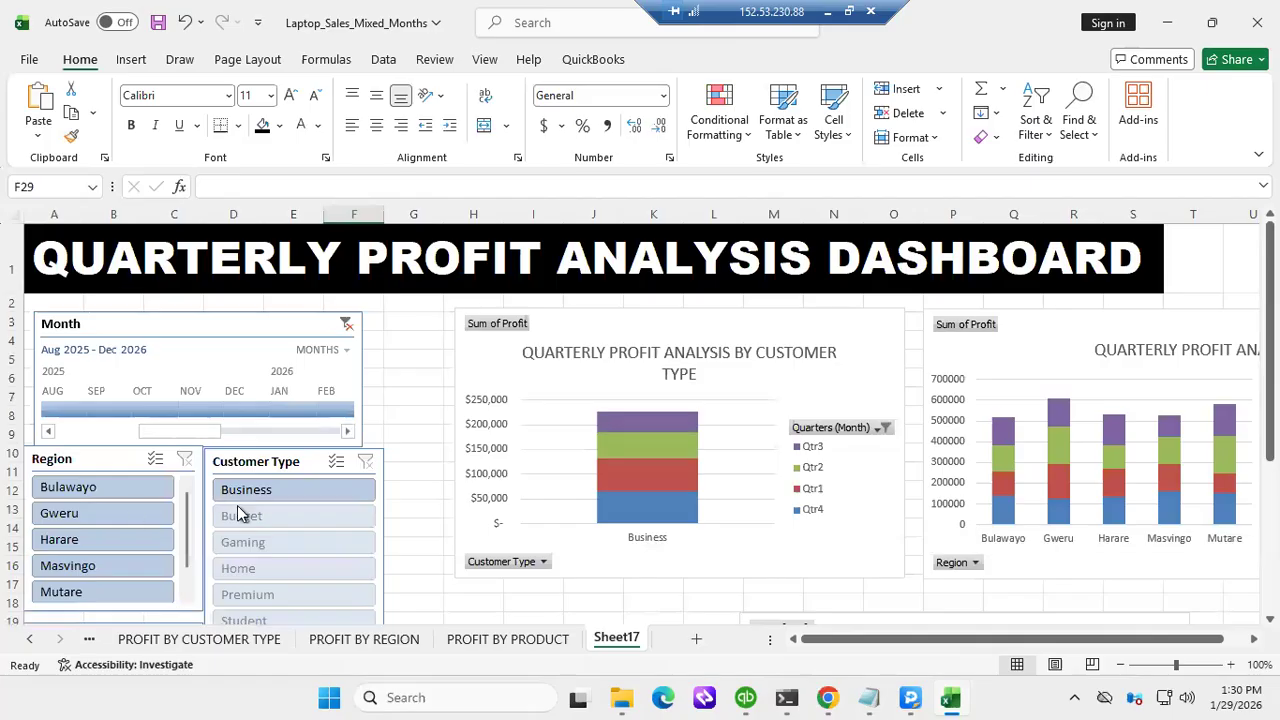
Filter the customer type chart to the Bulawayo region and the Business customer type with the slicers
{"action": "left_click", "coordinate": [68, 488]}
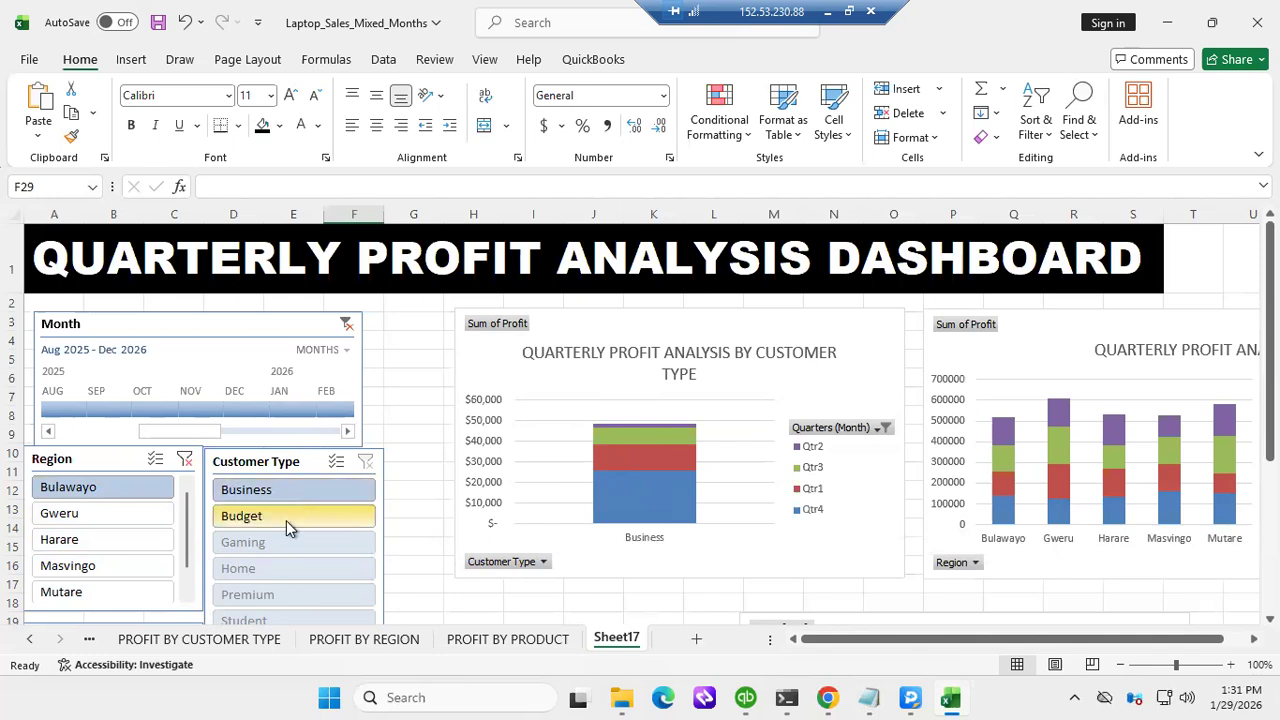
{"action": "left_click", "coordinate": [281, 493]}
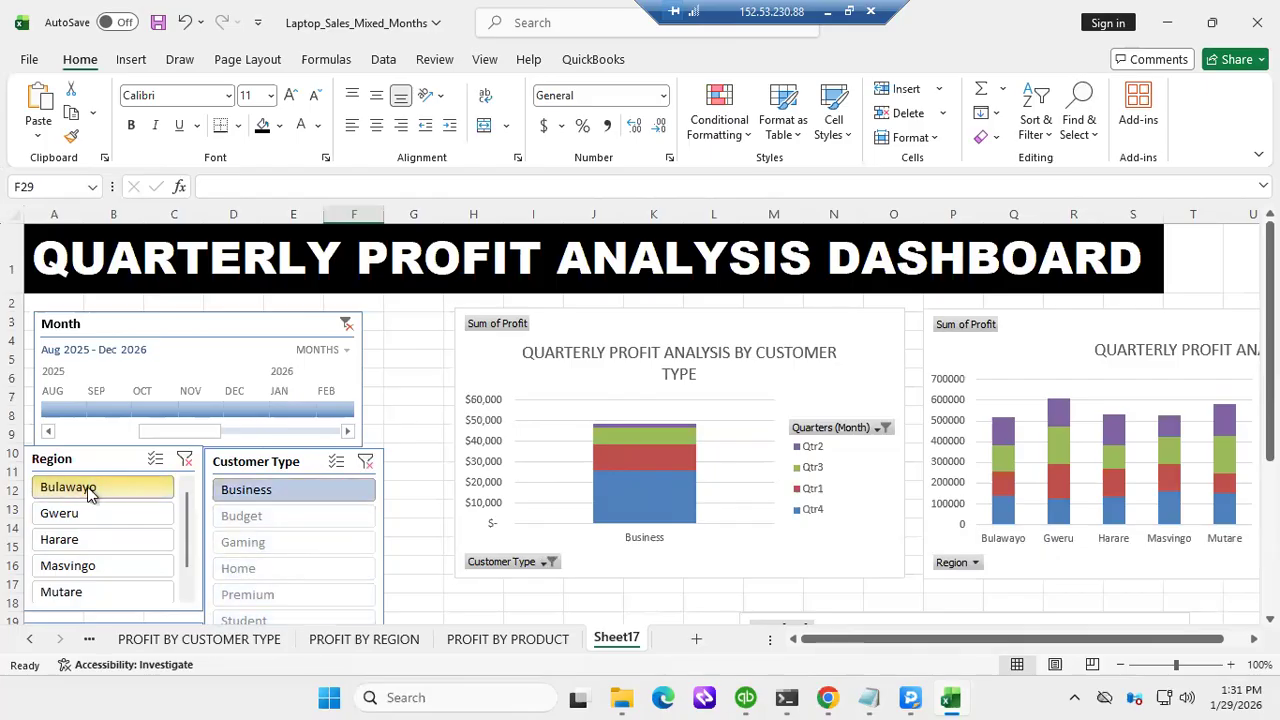
{"action": "scroll", "coordinate": [857, 477], "scroll_direction": "down", "scroll_amount": 3}
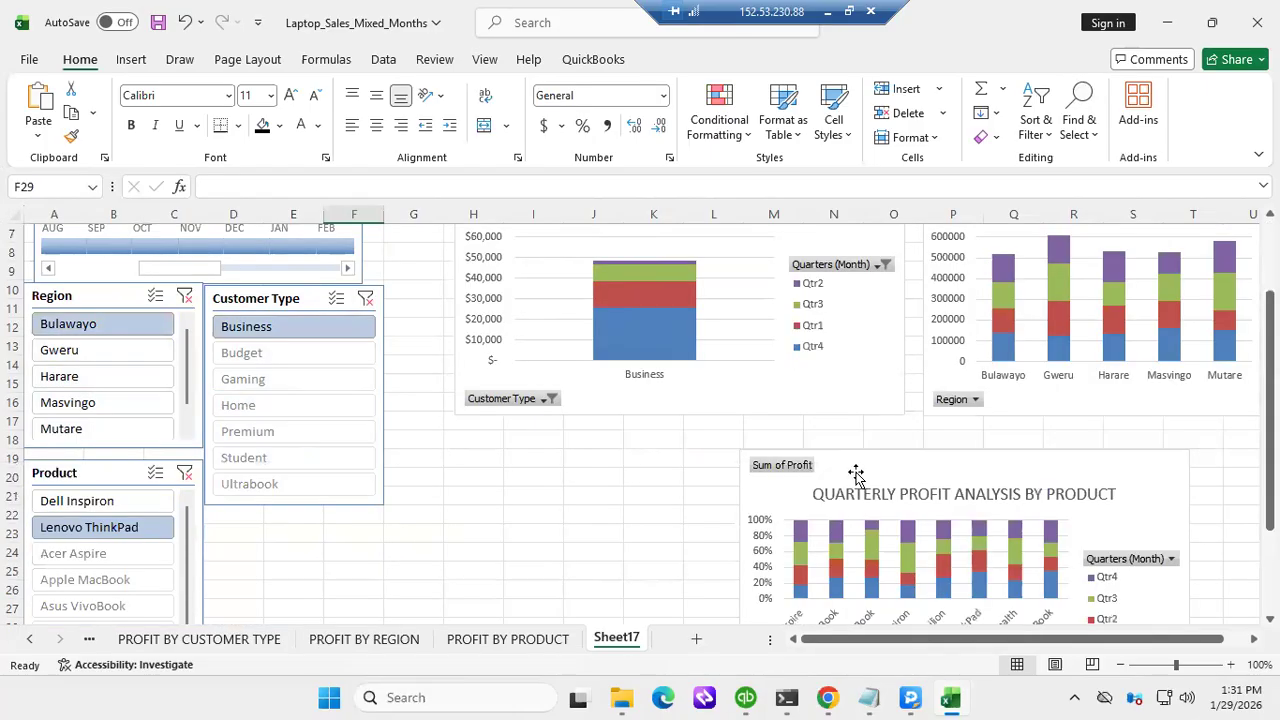
{"action": "scroll", "coordinate": [860, 495], "scroll_direction": "down", "scroll_amount": 1}
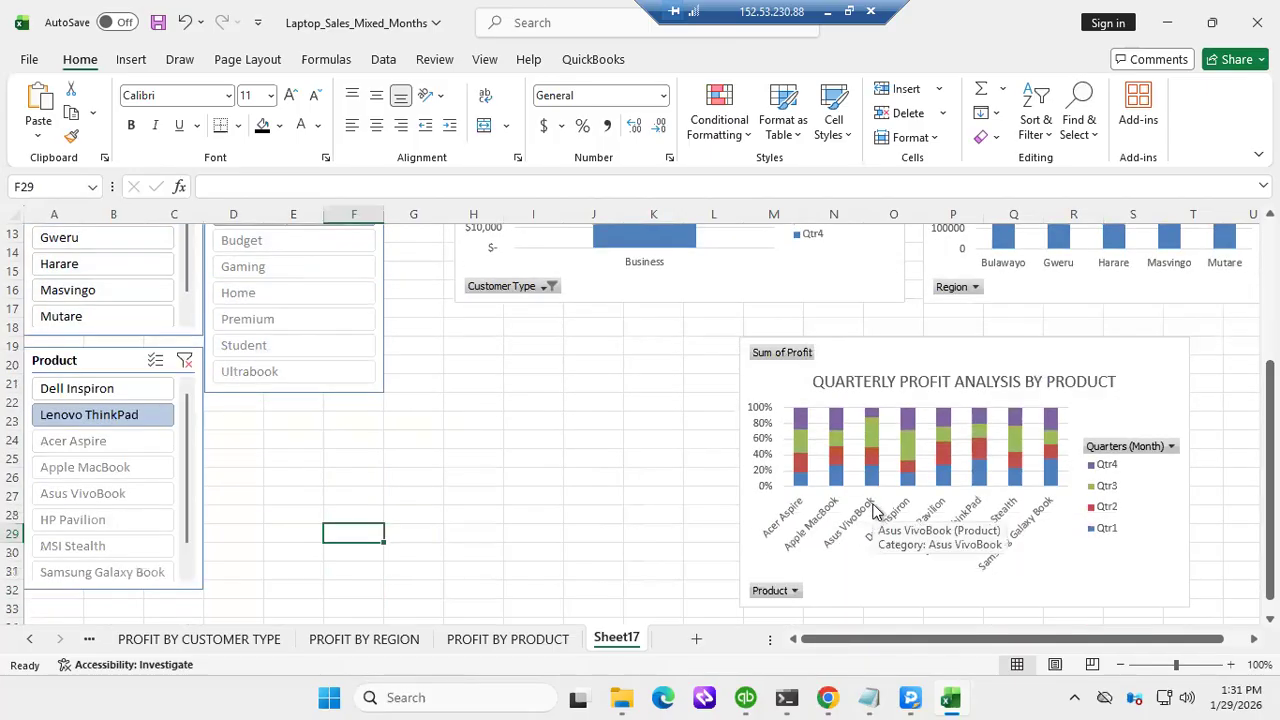
Try the Customer Type slicer with Budget and Gaming, and the Region slicer with Gweru and Harare
{"action": "scroll", "coordinate": [875, 510], "scroll_direction": "up", "scroll_amount": 2}
{"action": "scroll", "coordinate": [873, 507], "scroll_direction": "up", "scroll_amount": 1}
{"action": "scroll", "coordinate": [871, 506], "scroll_direction": "up", "scroll_amount": 1}
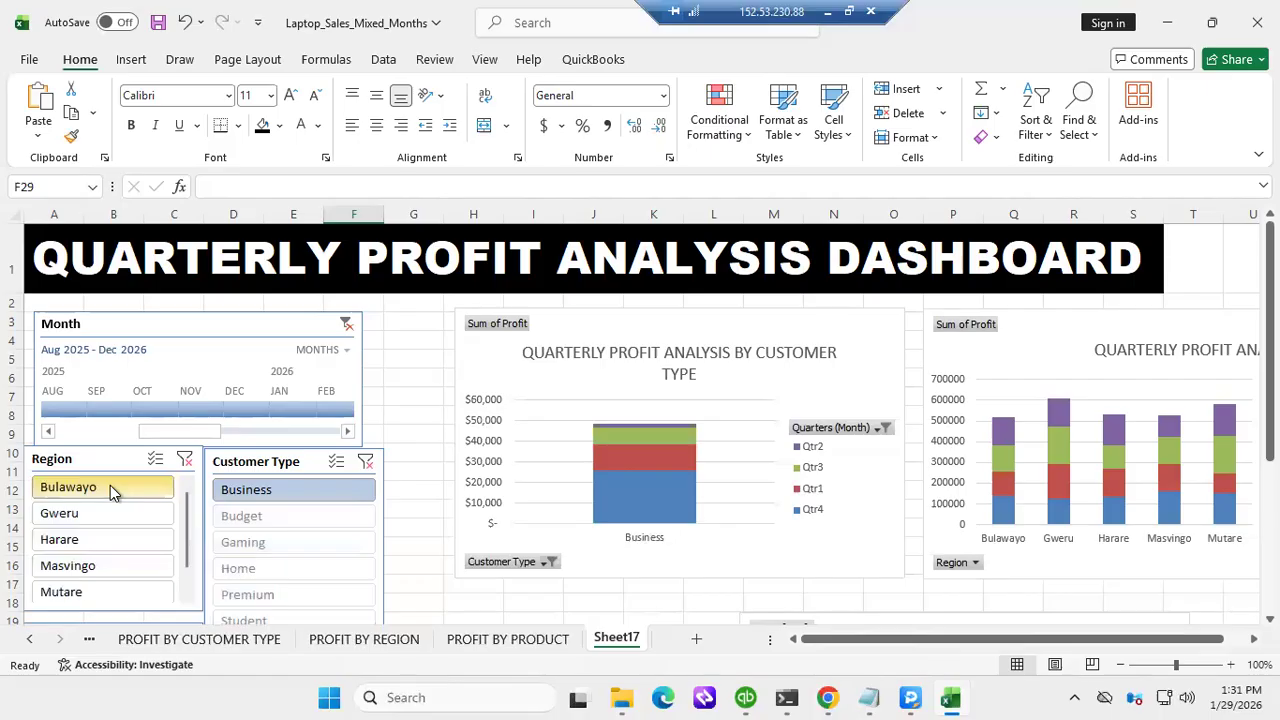
{"action": "left_click", "coordinate": [260, 515]}
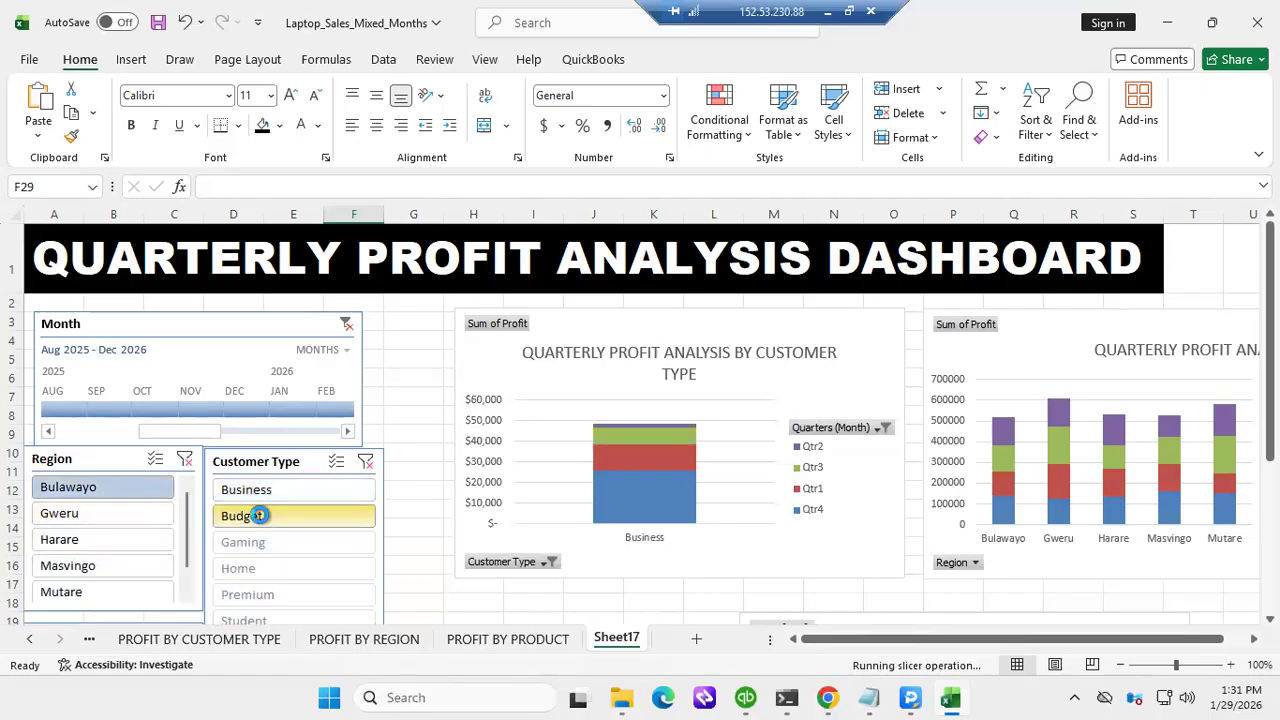
{"action": "left_click", "coordinate": [250, 543]}
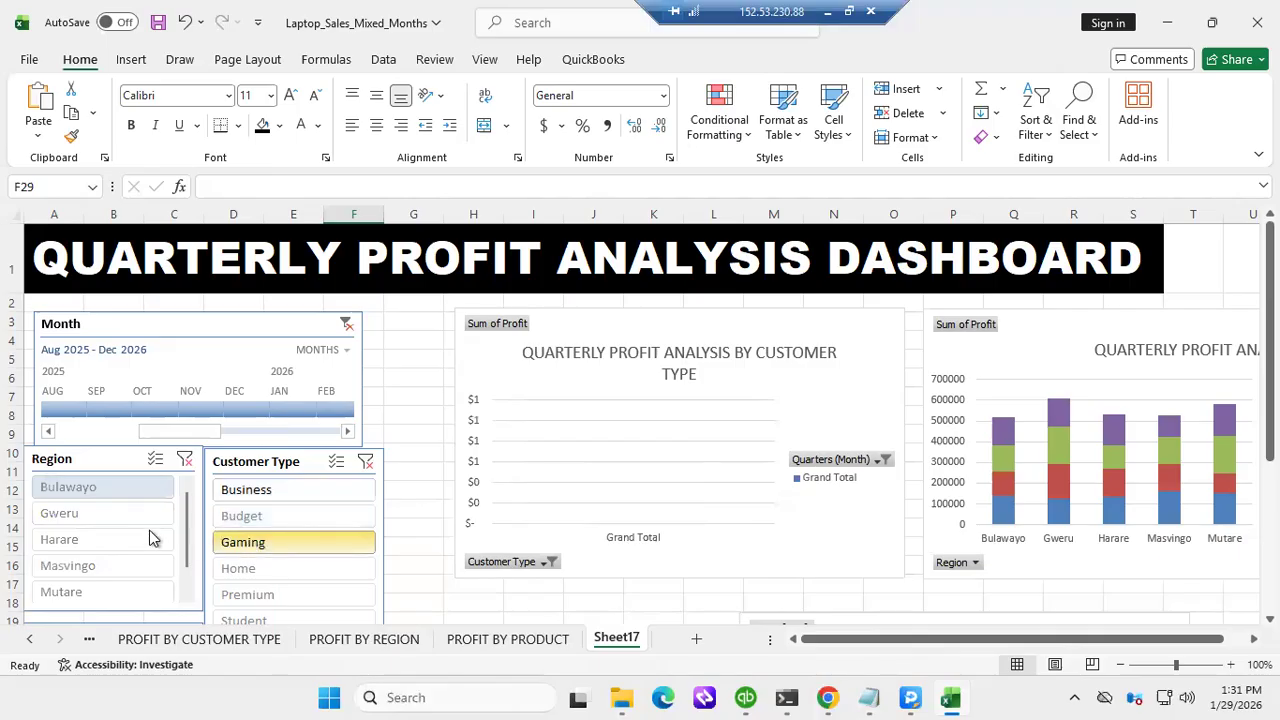
{"action": "left_click", "coordinate": [118, 518]}
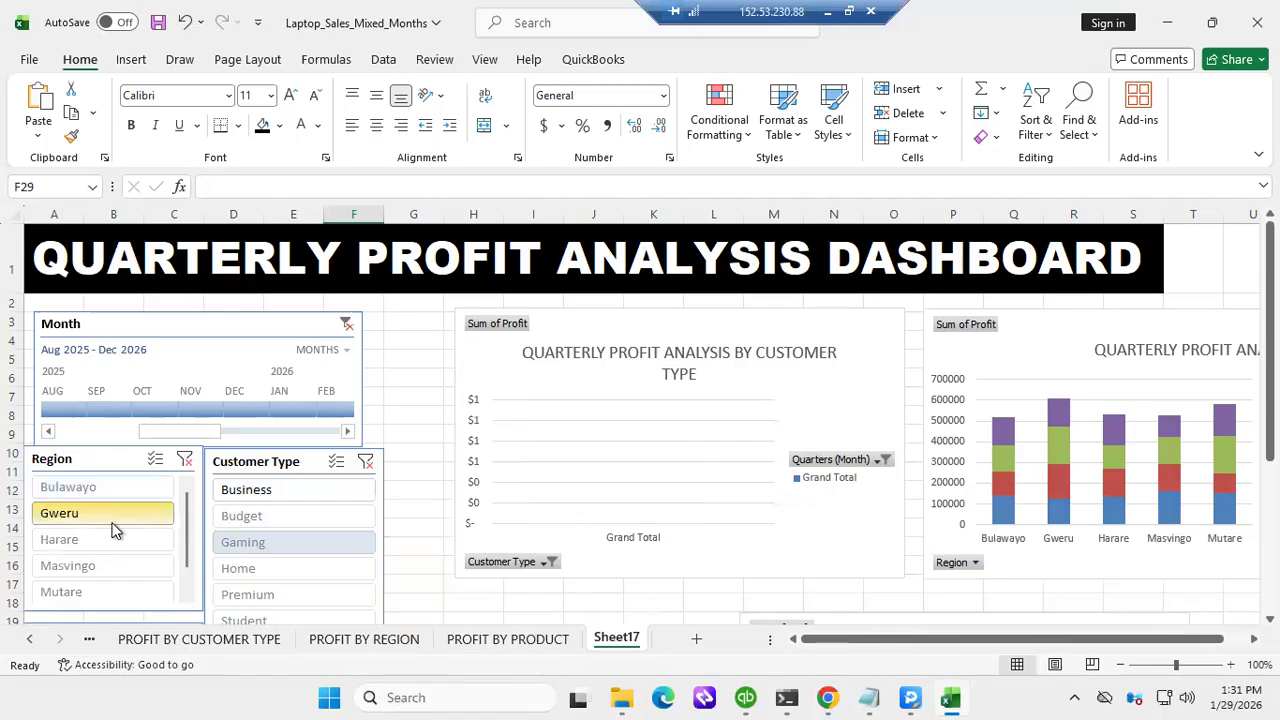
{"action": "left_click", "coordinate": [93, 539]}
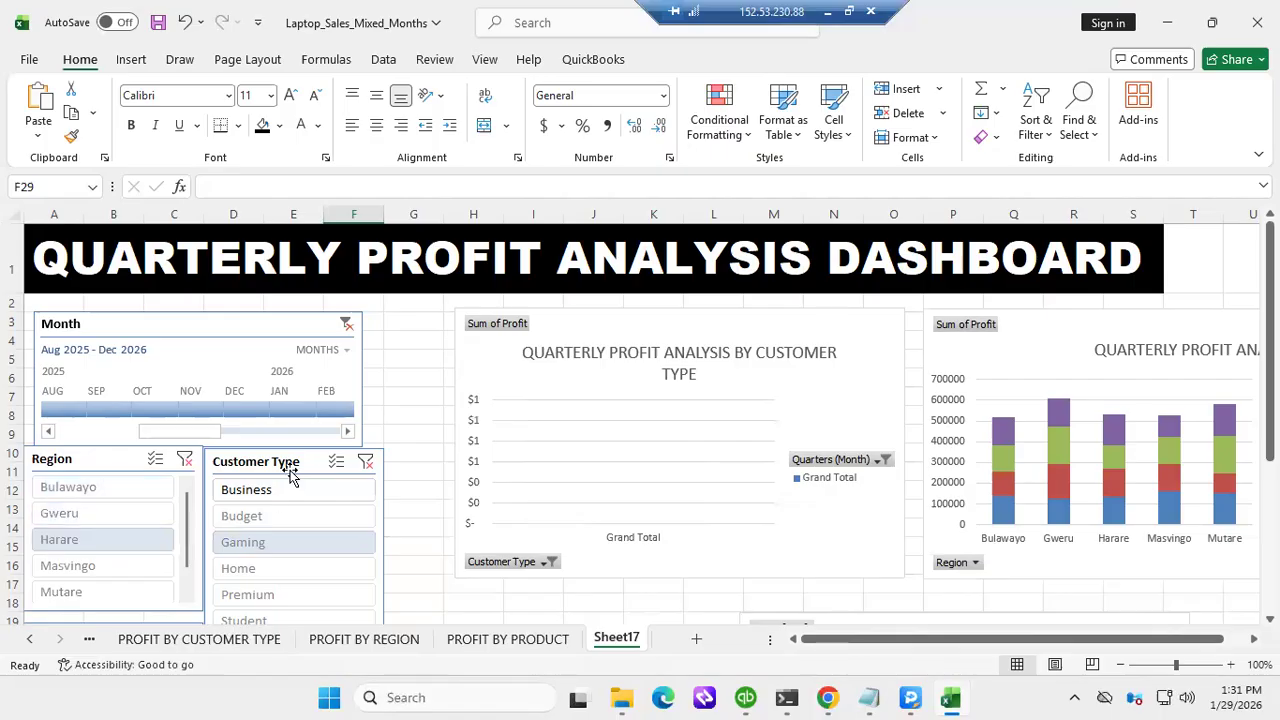
{"action": "scroll", "coordinate": [300, 480], "scroll_direction": "down", "scroll_amount": 3}
{"action": "scroll", "coordinate": [310, 471], "scroll_direction": "up", "scroll_amount": 3}
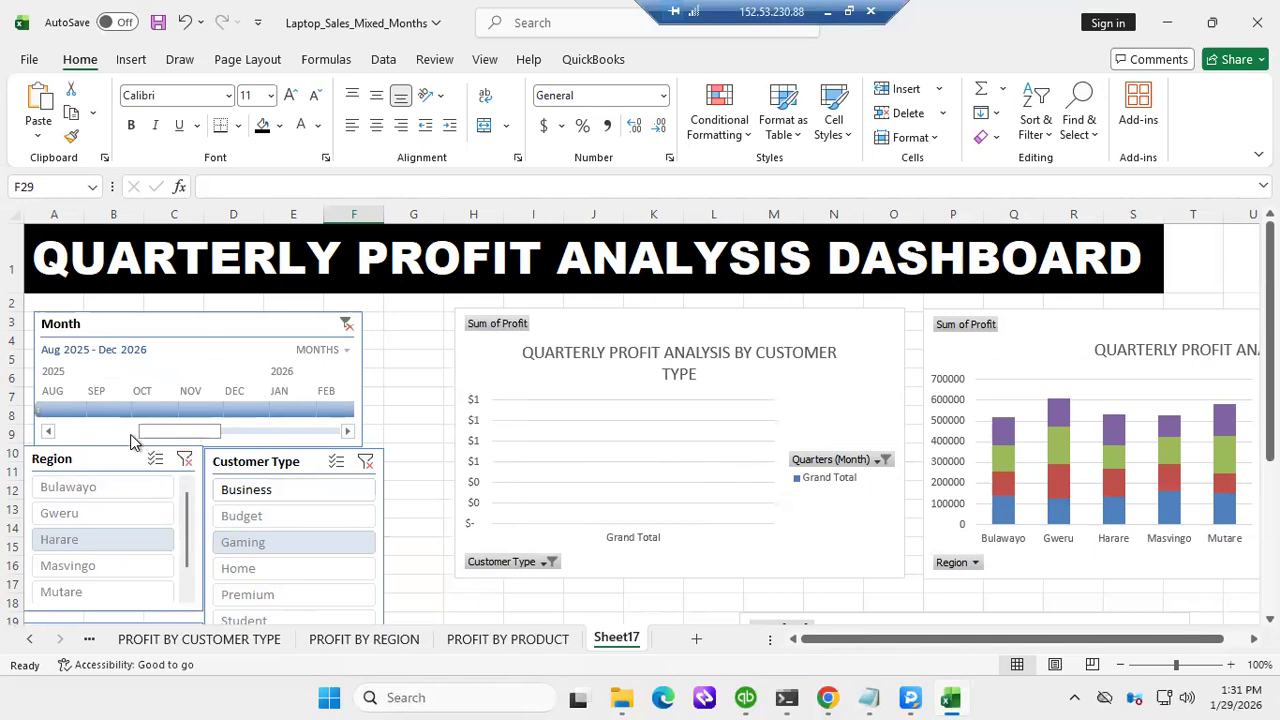
Extend the Month timeline's selection back to January 2025 so it covers 2025 - 2026
{"action": "left_click", "coordinate": [98, 434]}
{"action": "left_click", "coordinate": [166, 432]}
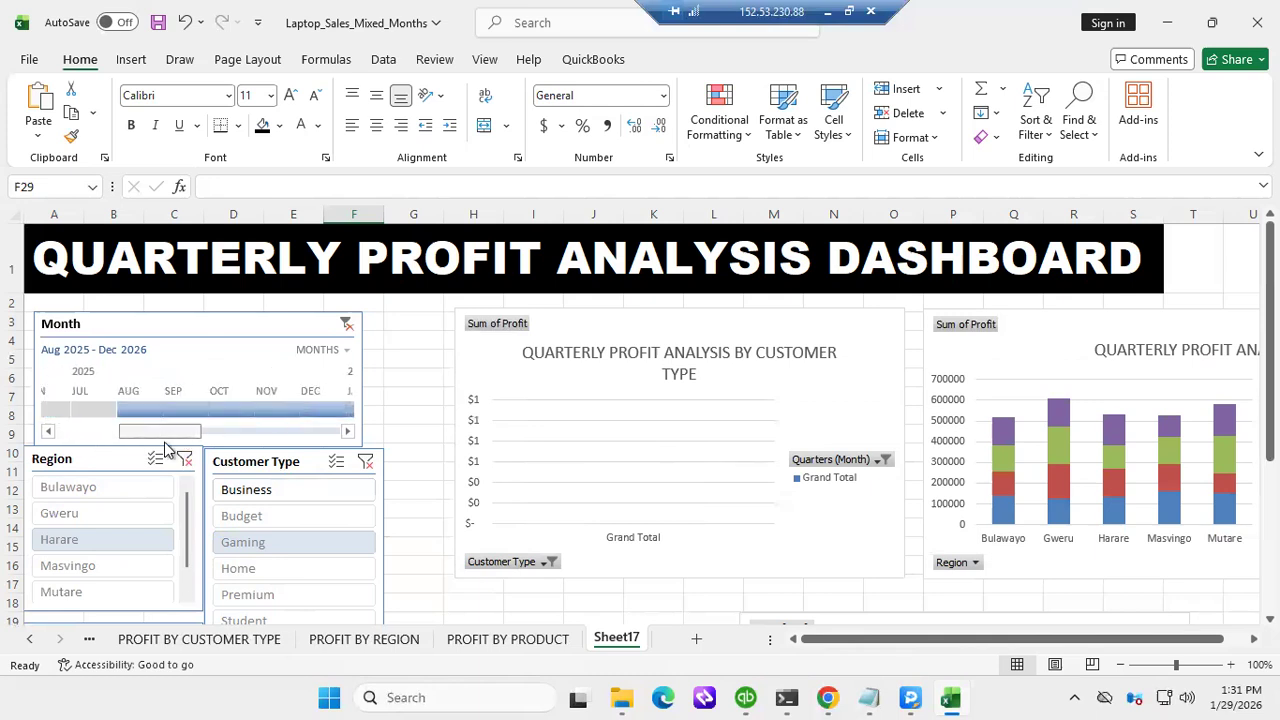
{"action": "left_click_drag", "start_coordinate": [190, 437], "coordinate": [14, 401]}
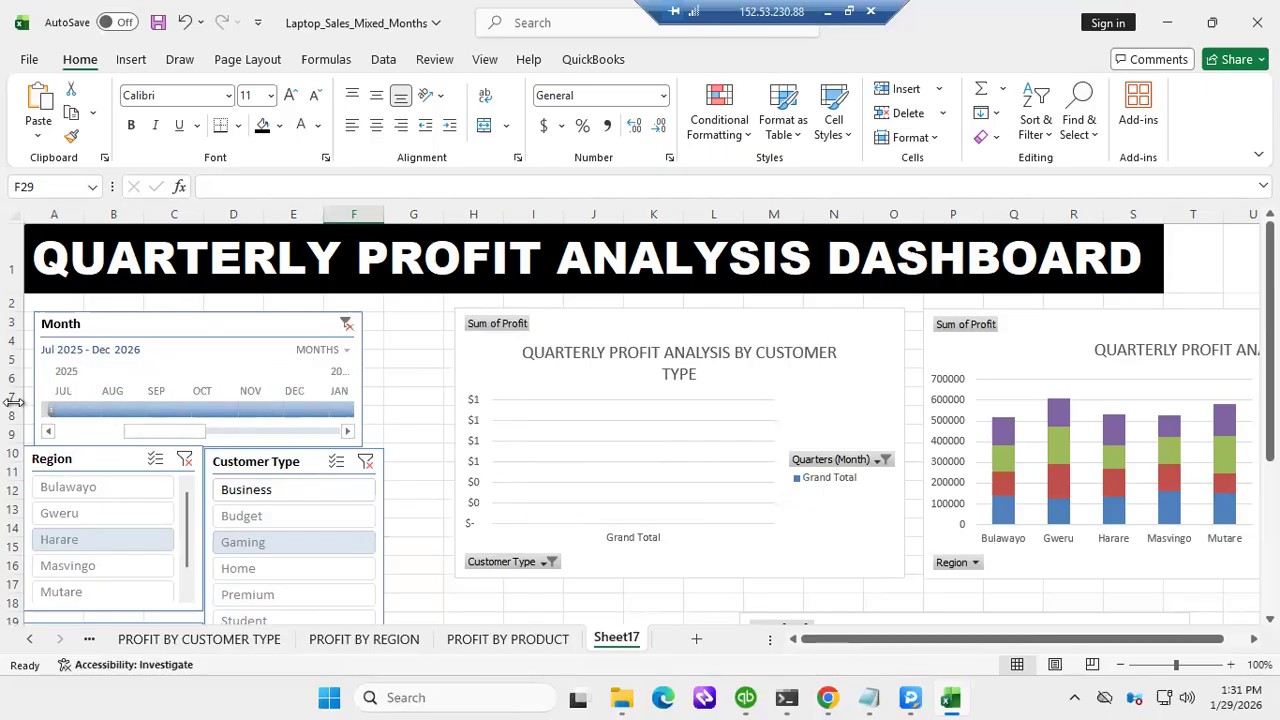
{"action": "left_click_drag", "start_coordinate": [180, 434], "coordinate": [49, 434]}
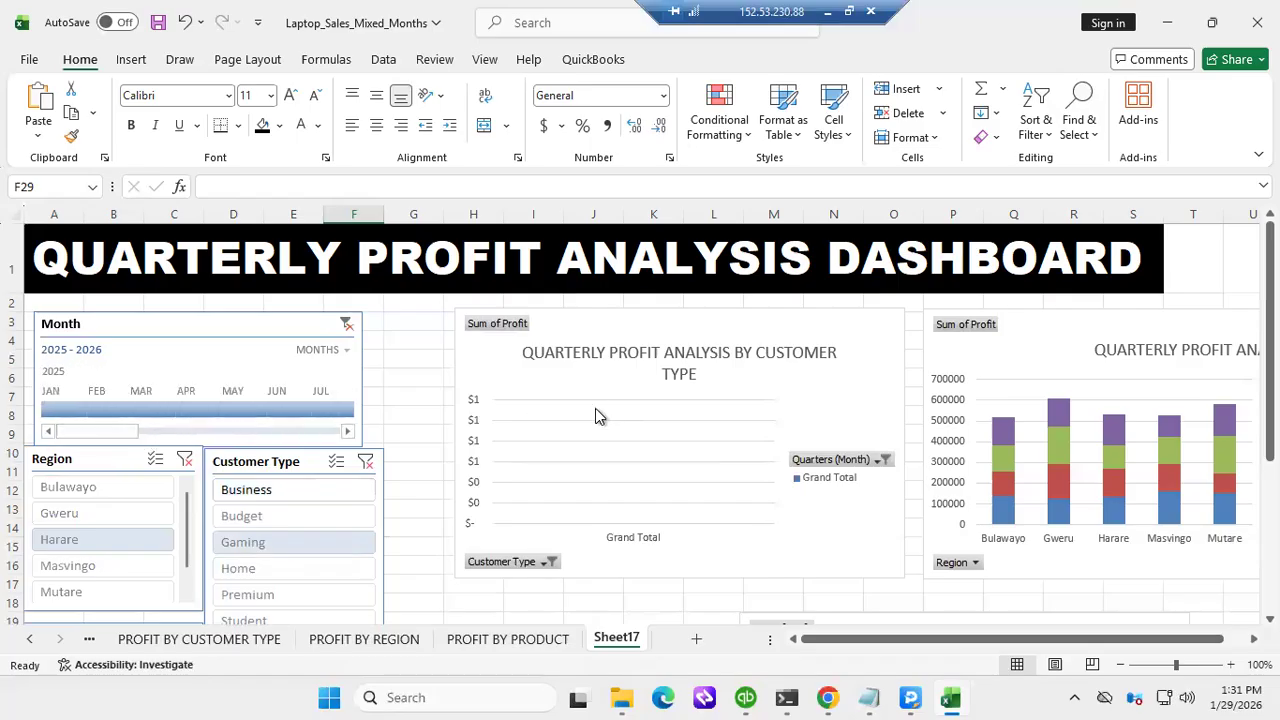
Filter the Region slicer to Bulawayo and switch the Month timeline's time level to Quarters
{"action": "left_click", "coordinate": [87, 488]}
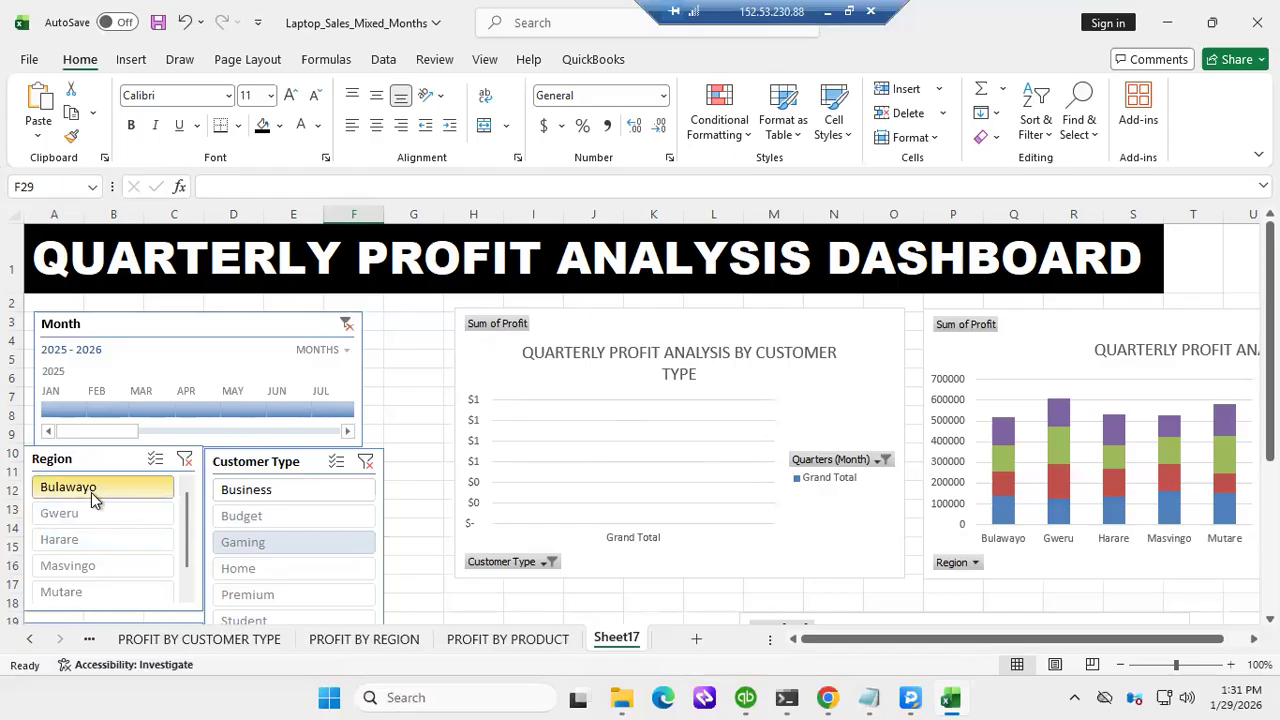
{"action": "left_click", "coordinate": [346, 350]}
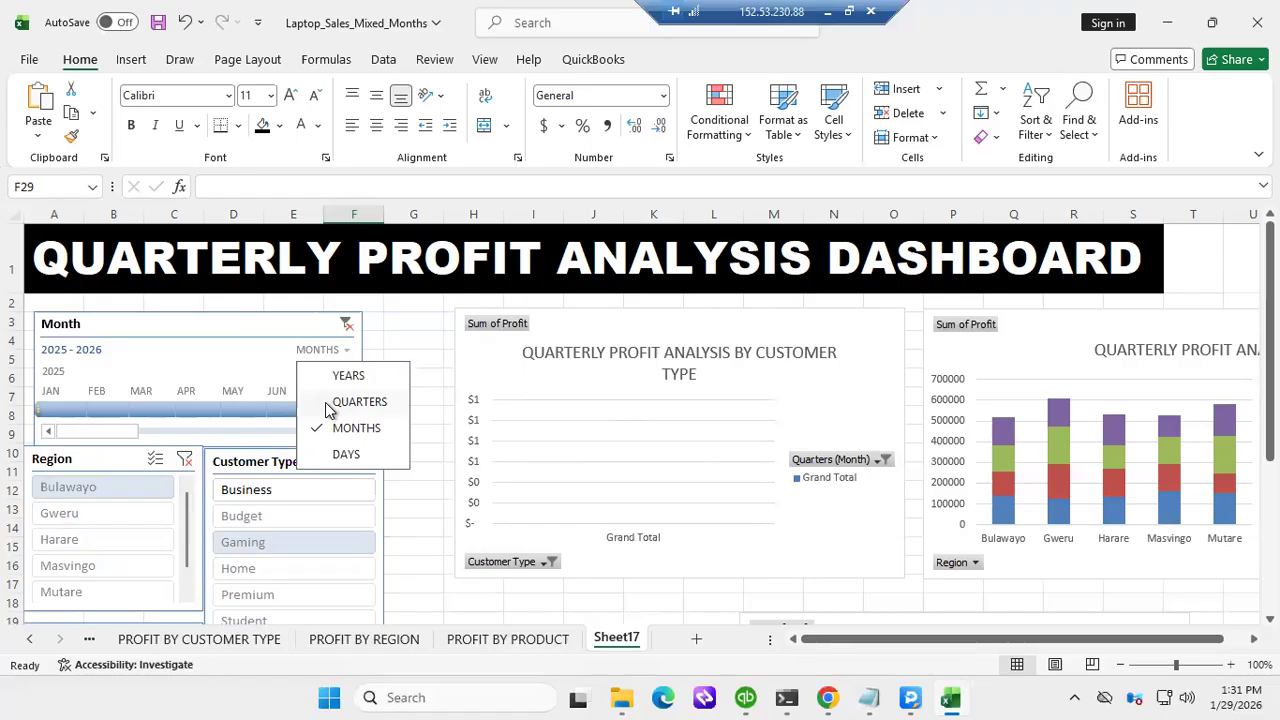
{"action": "left_click", "coordinate": [358, 402]}
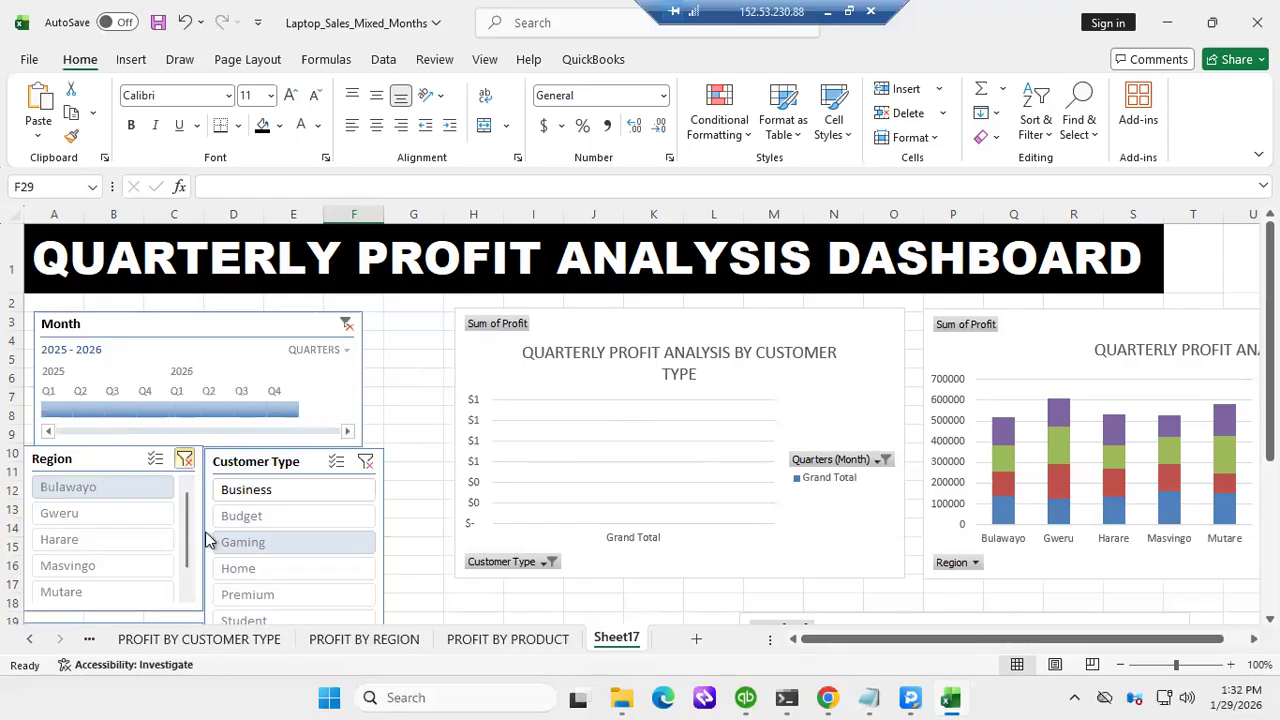
Filter to the Budget customer type in the Bulawayo region and check whether the region and product charts respond
{"action": "left_click", "coordinate": [253, 517]}
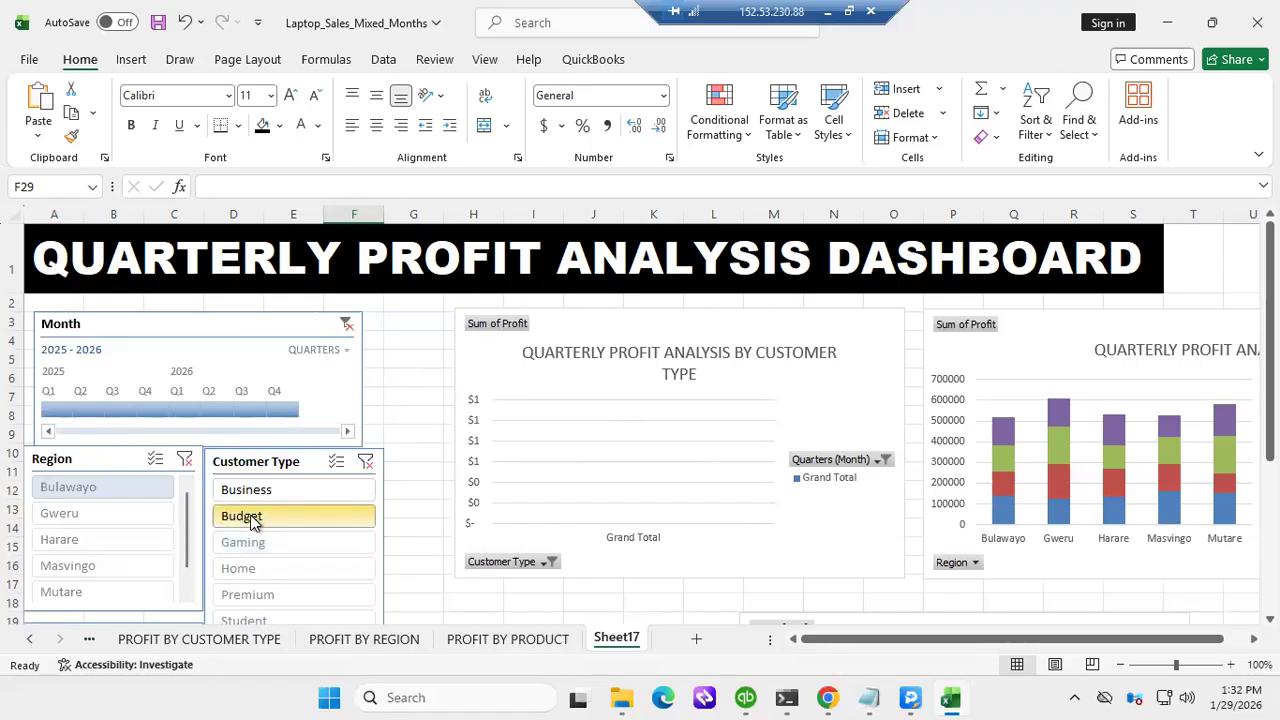
{"action": "scroll", "coordinate": [806, 472], "scroll_direction": "down", "scroll_amount": 2}
{"action": "scroll", "coordinate": [806, 472], "scroll_direction": "down", "scroll_amount": 2}
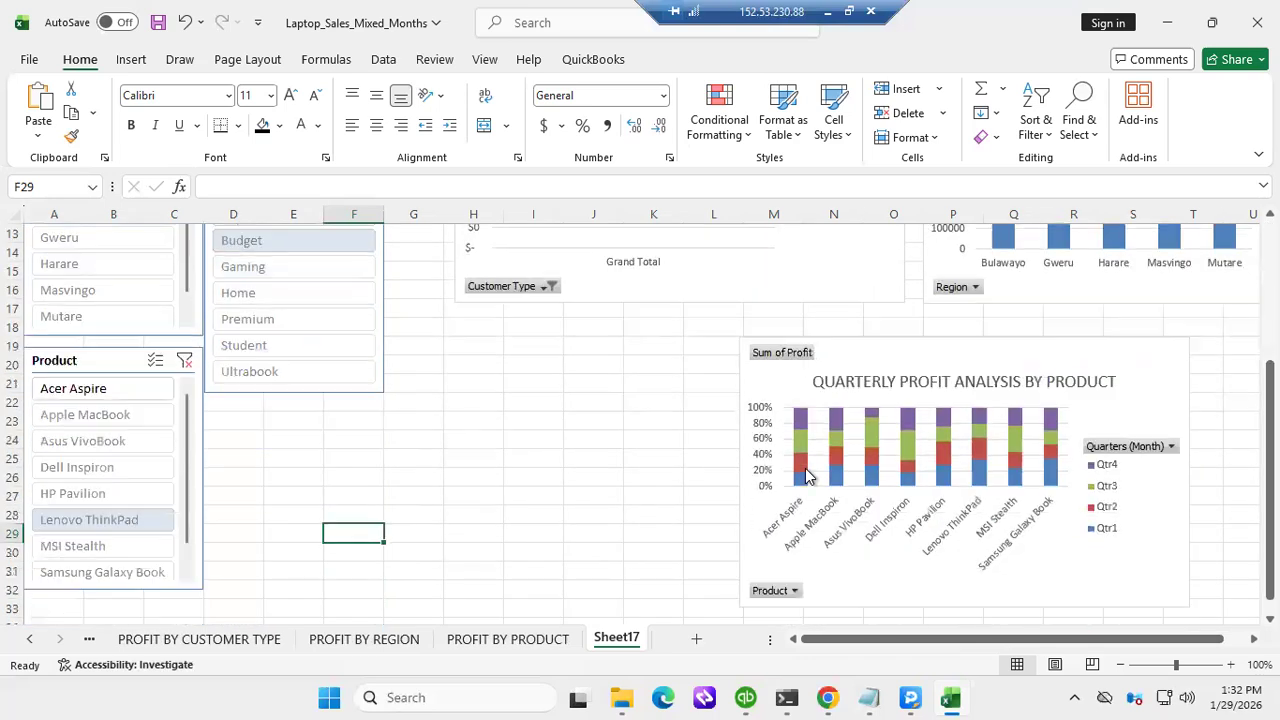
{"action": "scroll", "coordinate": [806, 472], "scroll_direction": "up", "scroll_amount": 4}
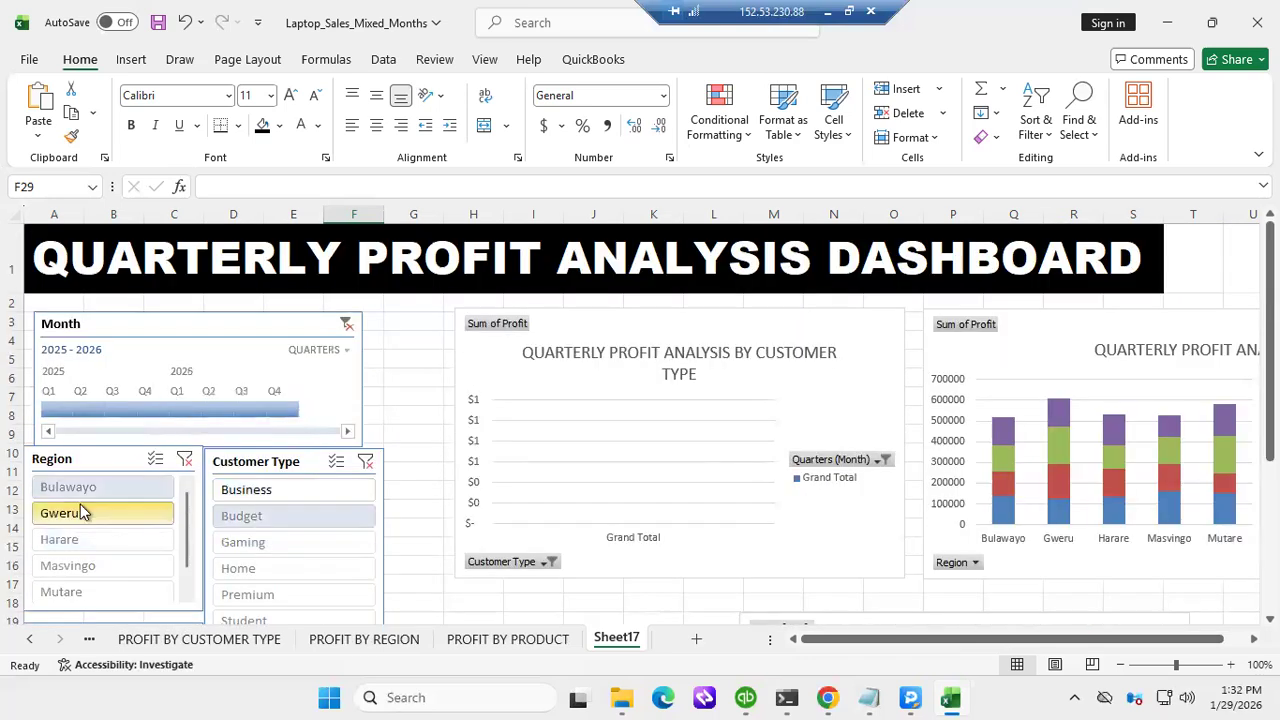
{"action": "left_click", "coordinate": [84, 487]}
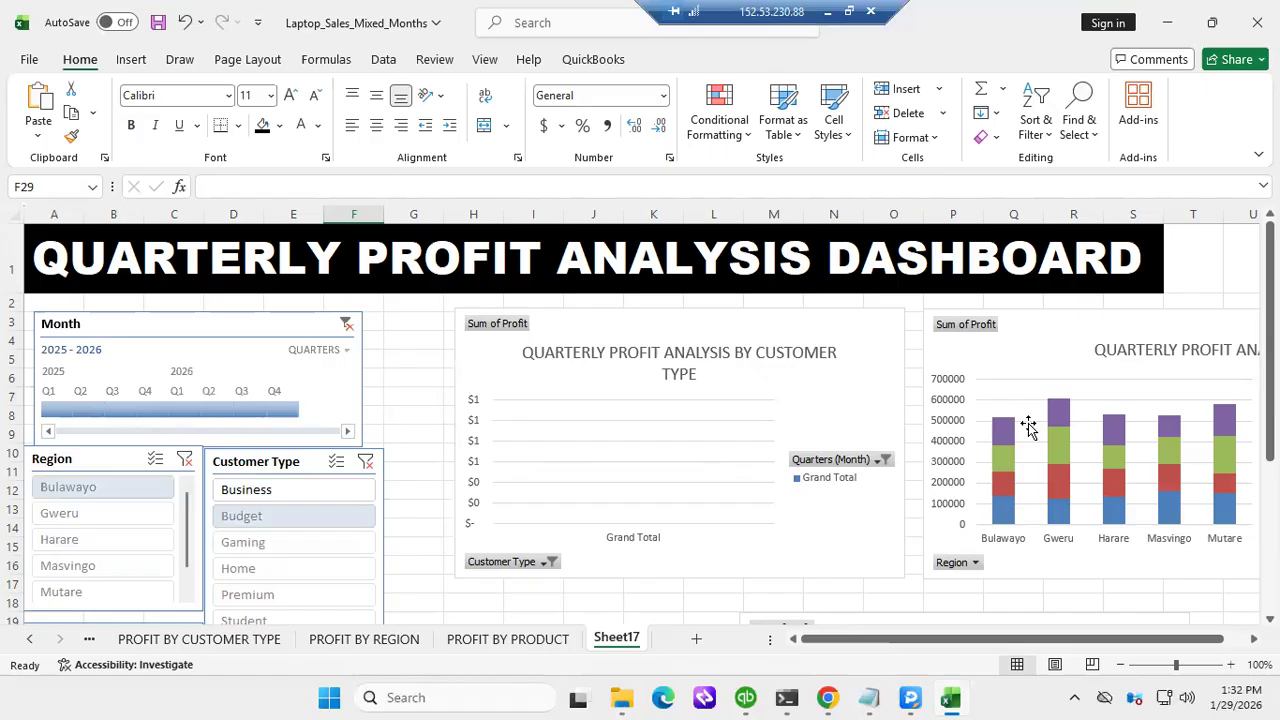
{"action": "scroll", "coordinate": [255, 528], "scroll_direction": "down", "scroll_amount": 4}
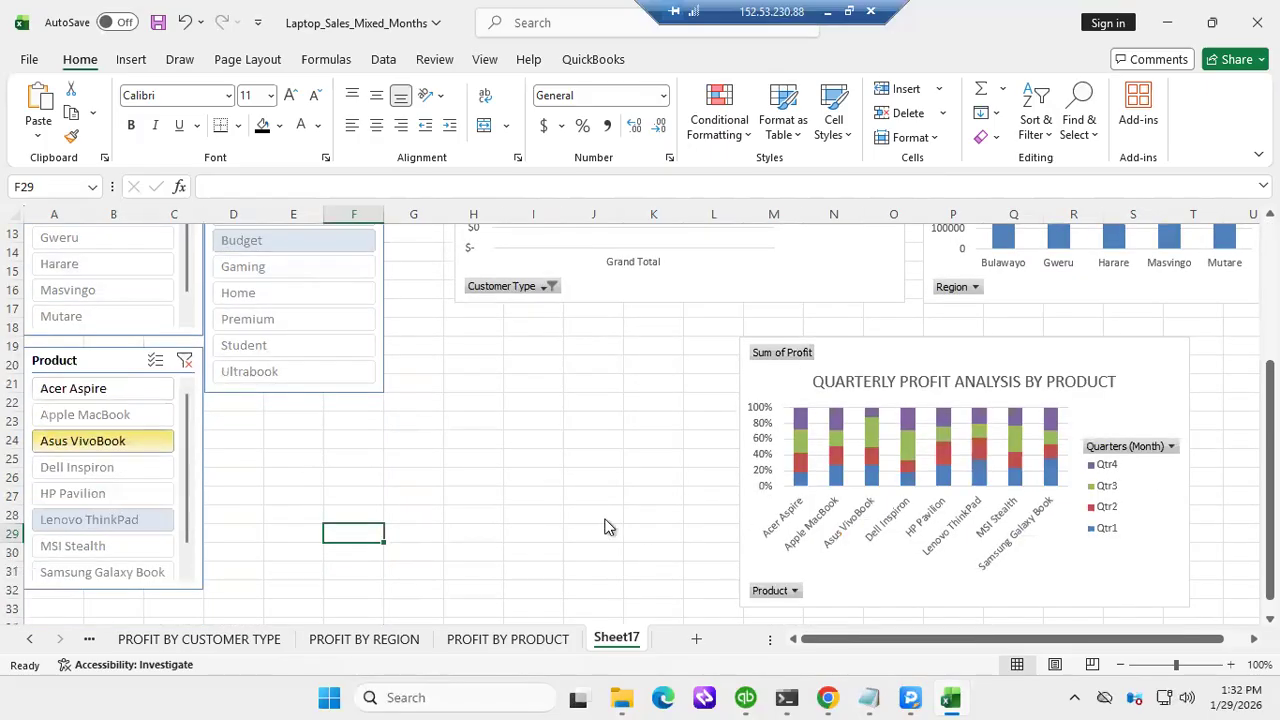
{"action": "scroll", "coordinate": [927, 460], "scroll_direction": "up", "scroll_amount": 3}
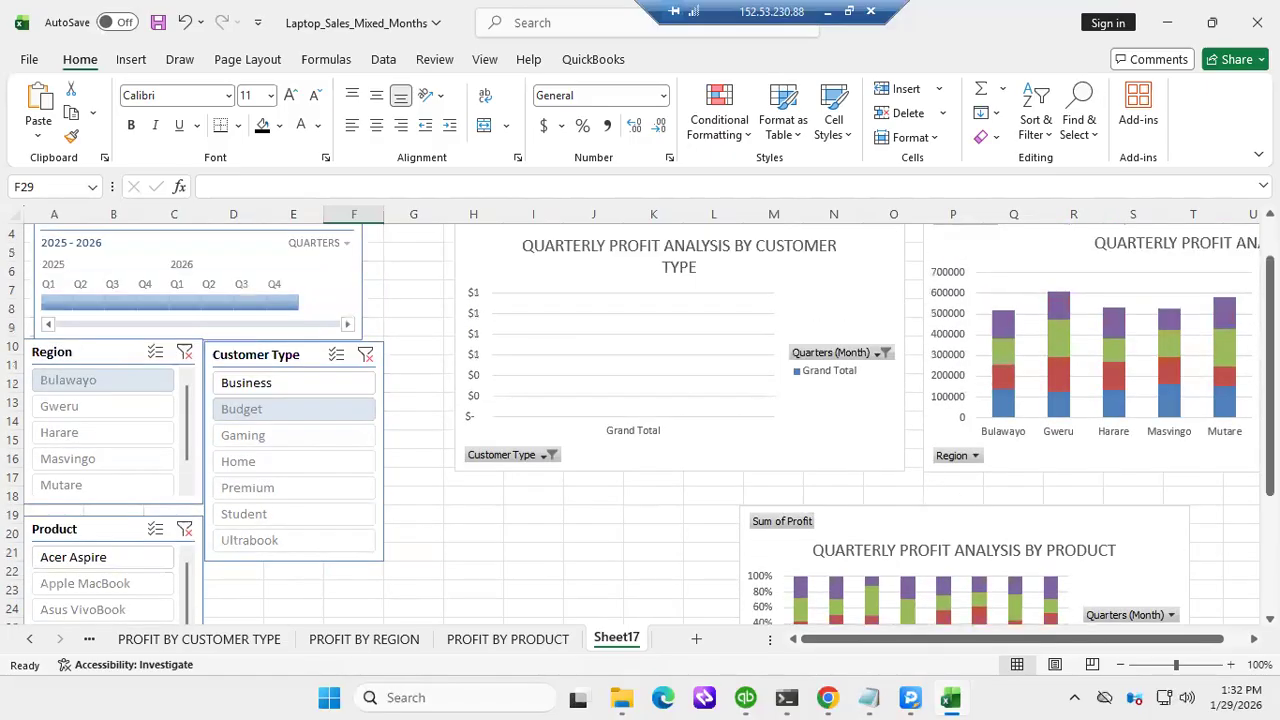
Connect the Region slicer to the pivot tables on the PROFIT BY PRODUCT and PROFIT BY REGION sheets as well
{"action": "left_click", "coordinate": [100, 386]}
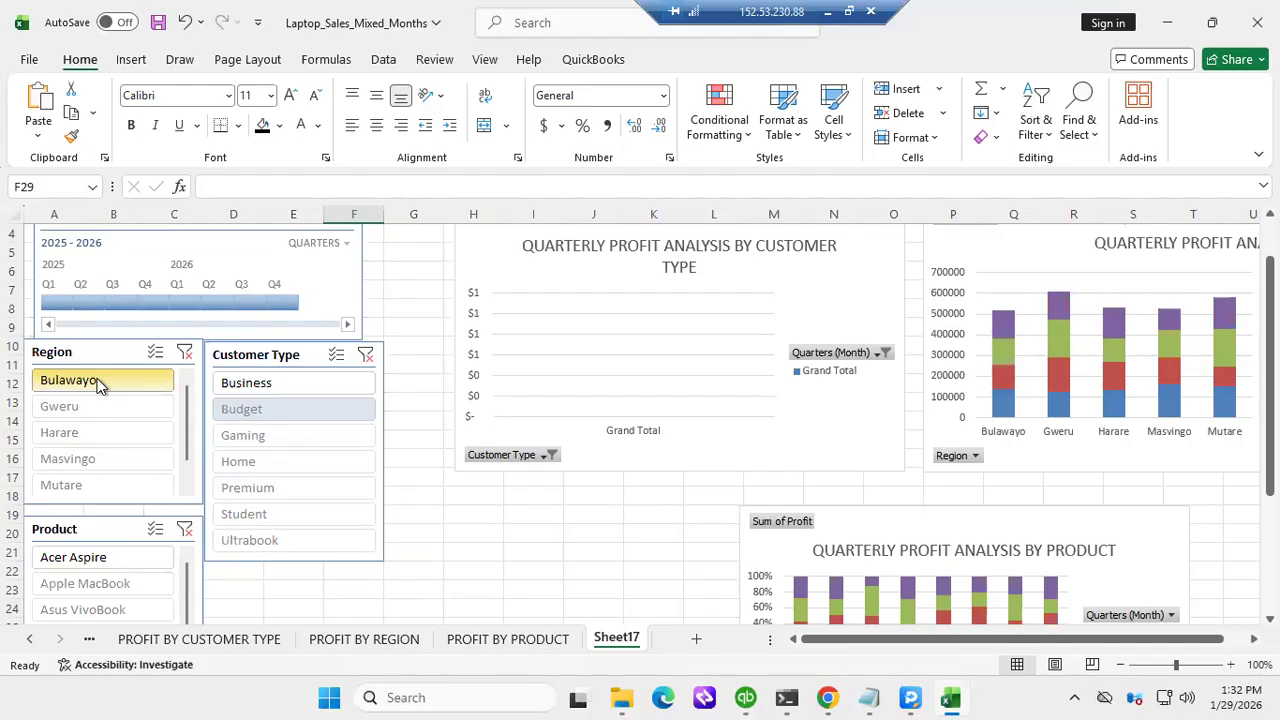
{"action": "right_click", "coordinate": [97, 378]}
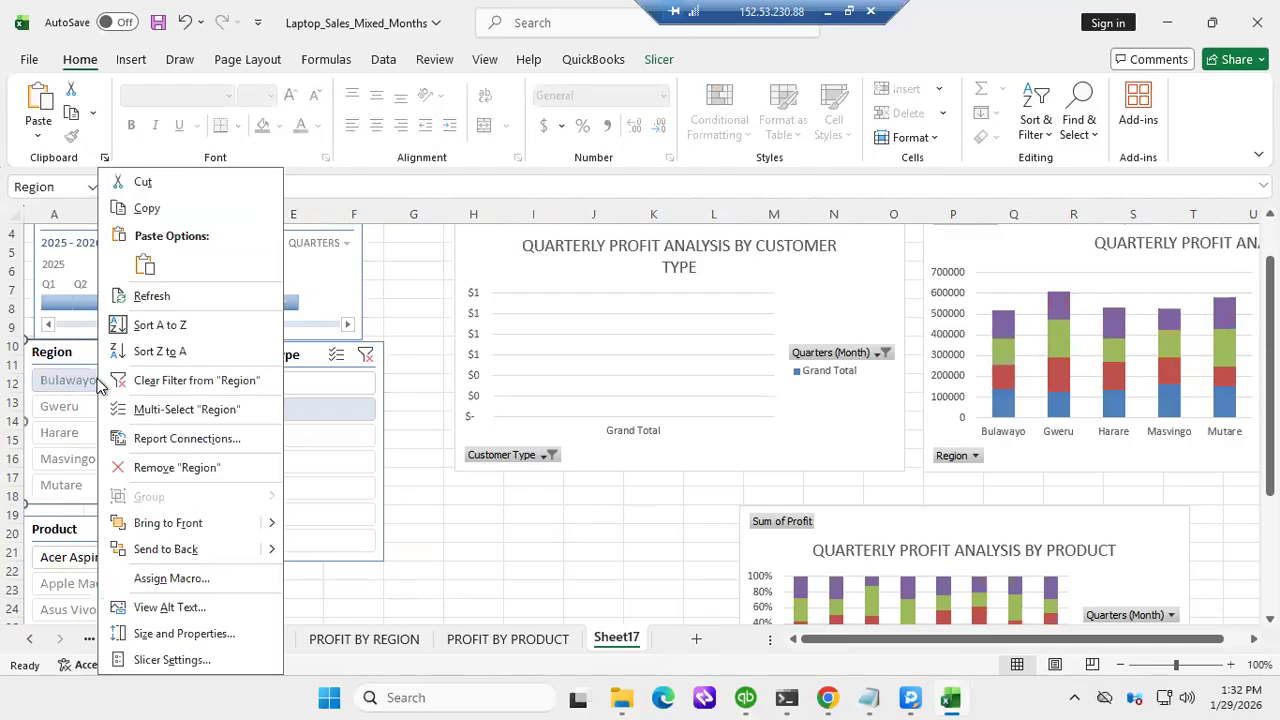
{"action": "left_click", "coordinate": [175, 440]}
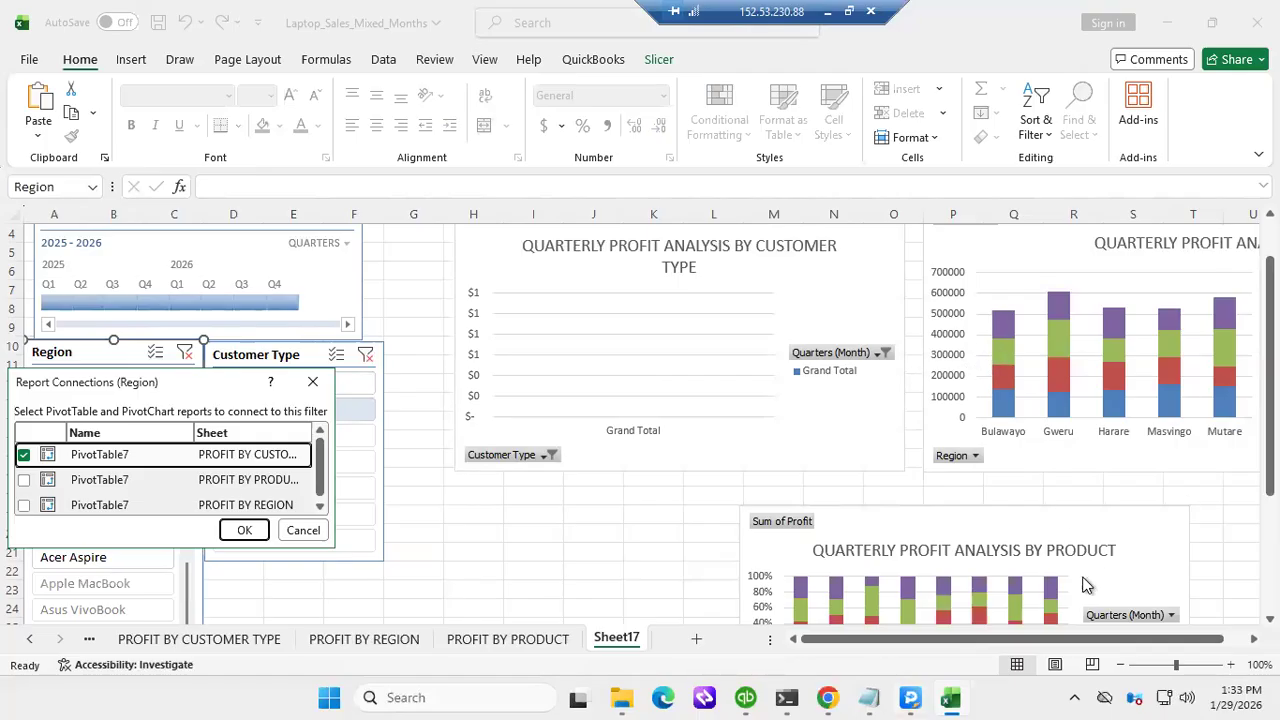
{"action": "left_click", "coordinate": [23, 480]}
{"action": "left_click", "coordinate": [23, 505]}
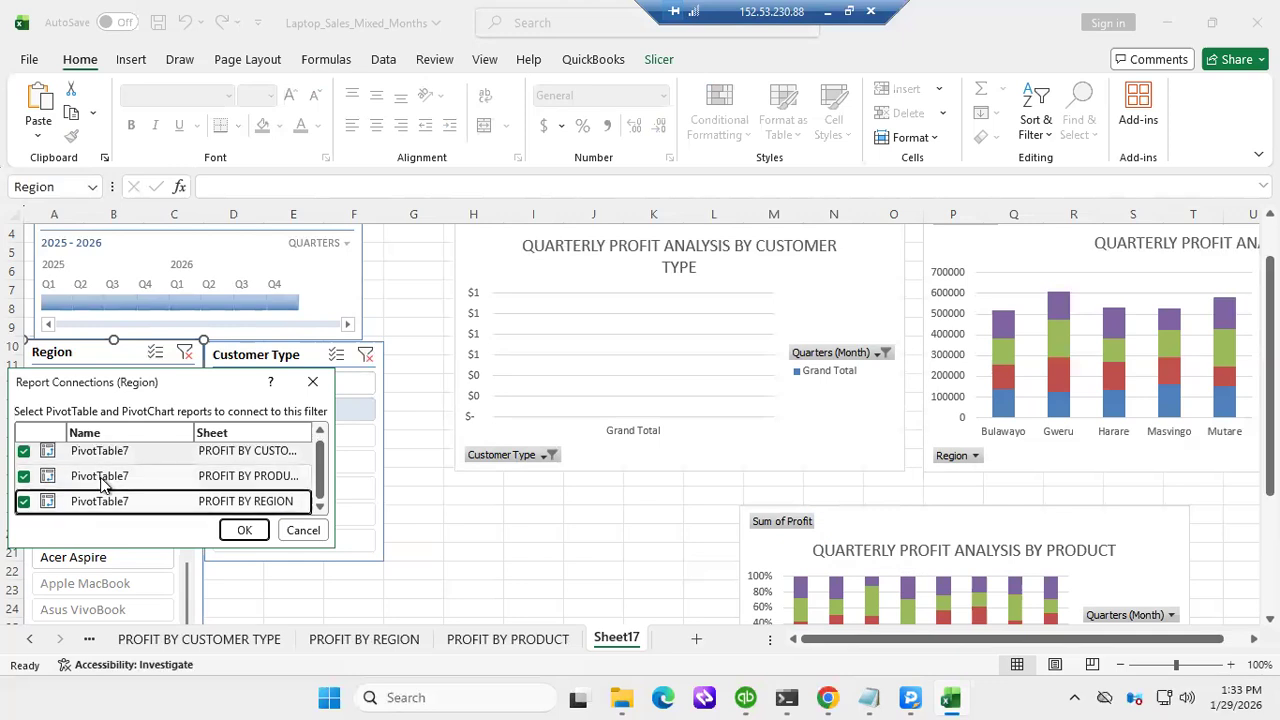
{"action": "left_click", "coordinate": [240, 533]}
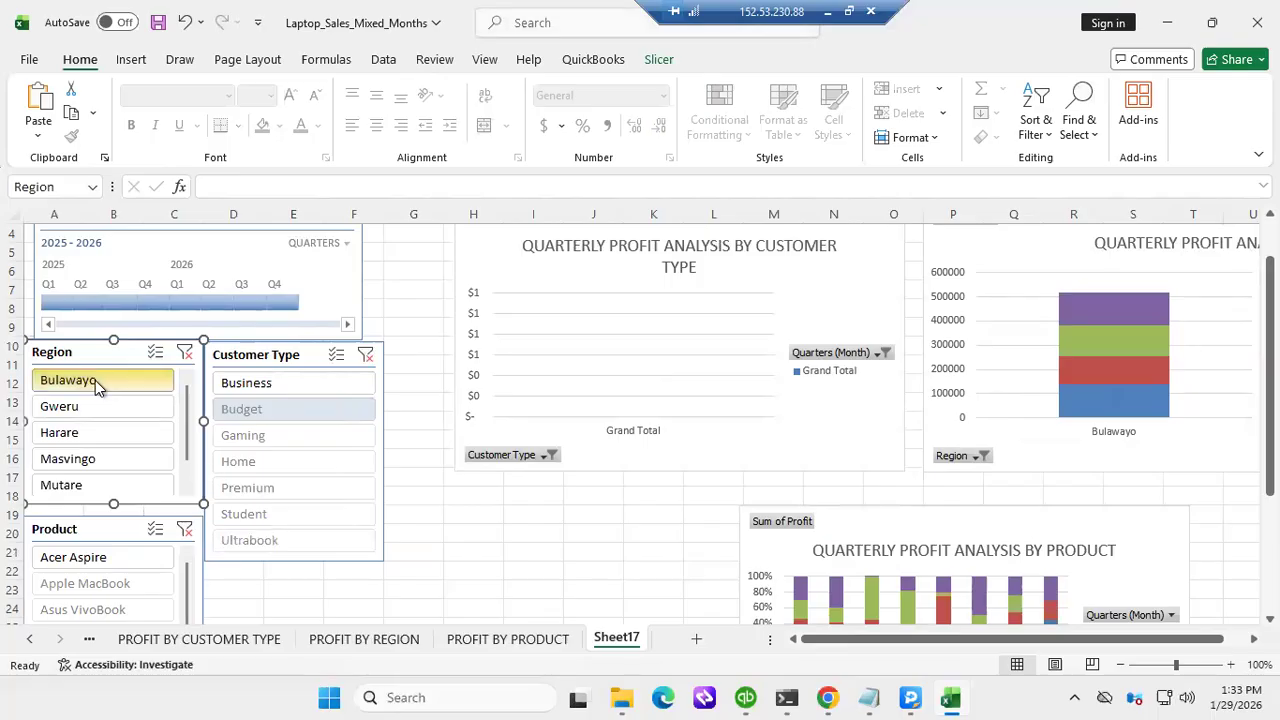
Clear the filters from the Region, Customer Type and Product slicers
{"action": "scroll", "coordinate": [882, 448], "scroll_direction": "down", "scroll_amount": 2}
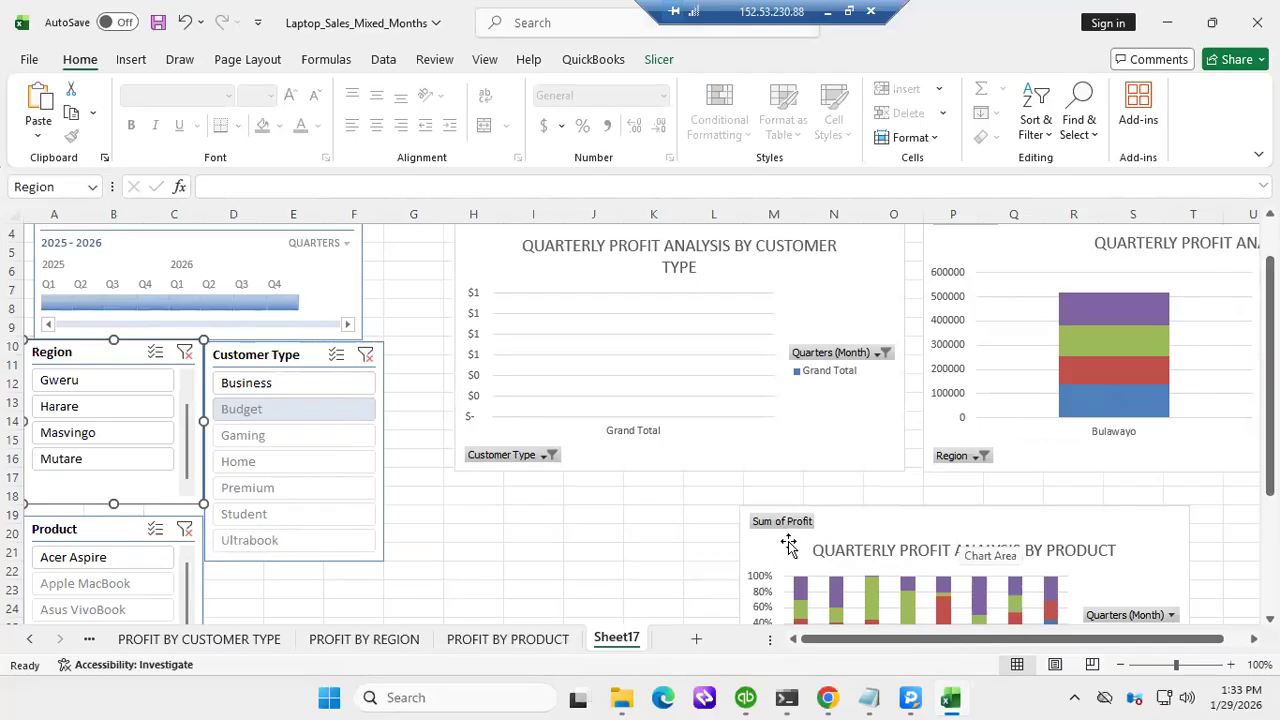
{"action": "left_click", "coordinate": [185, 356]}
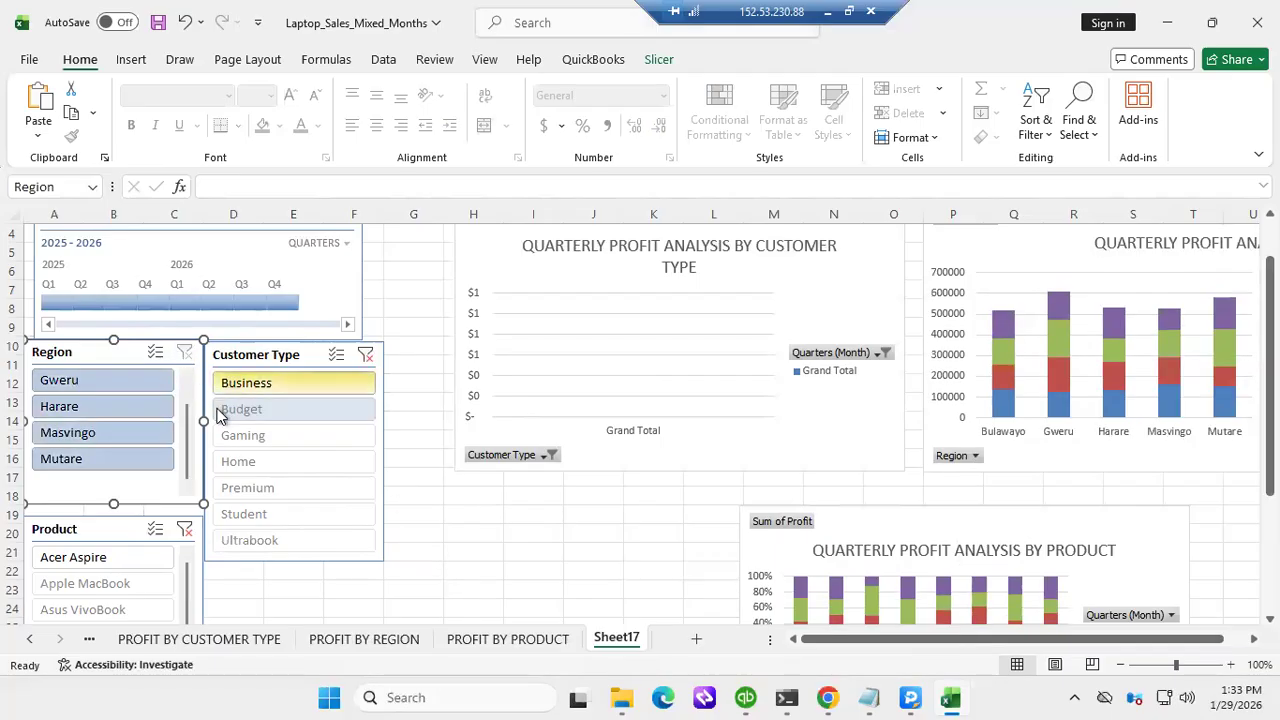
{"action": "left_click", "coordinate": [367, 352]}
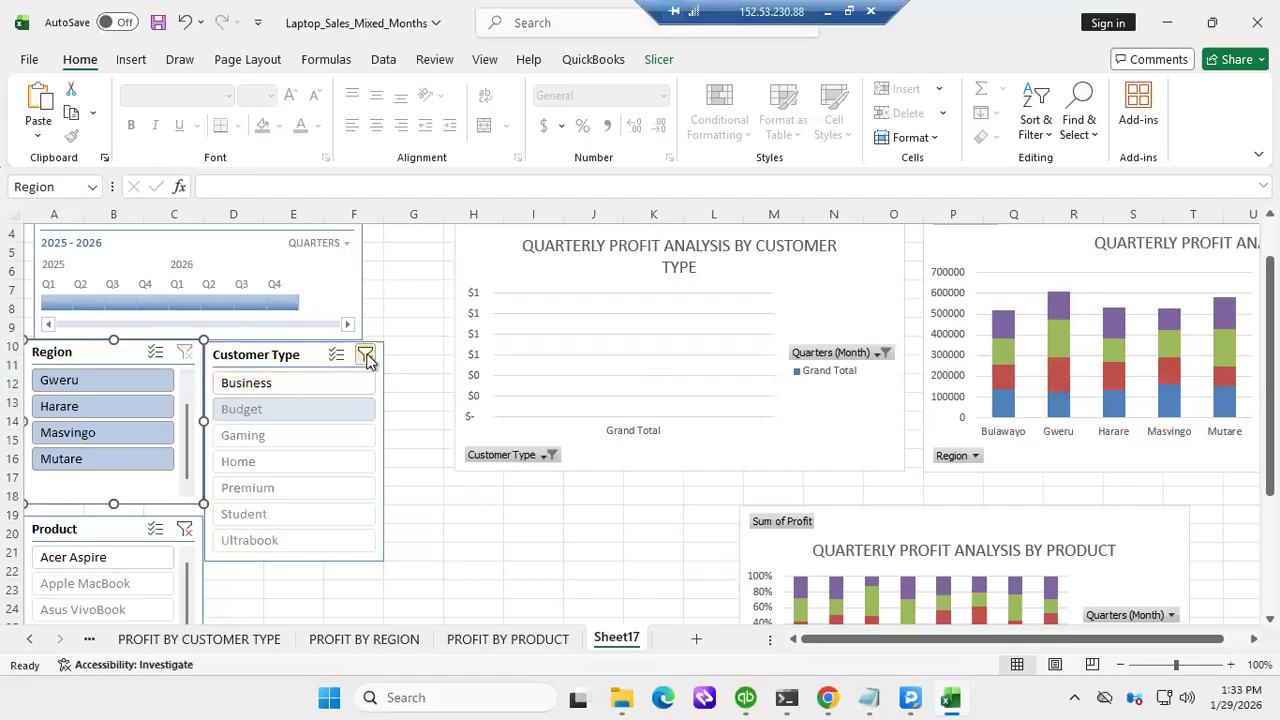
{"action": "left_click", "coordinate": [185, 530]}
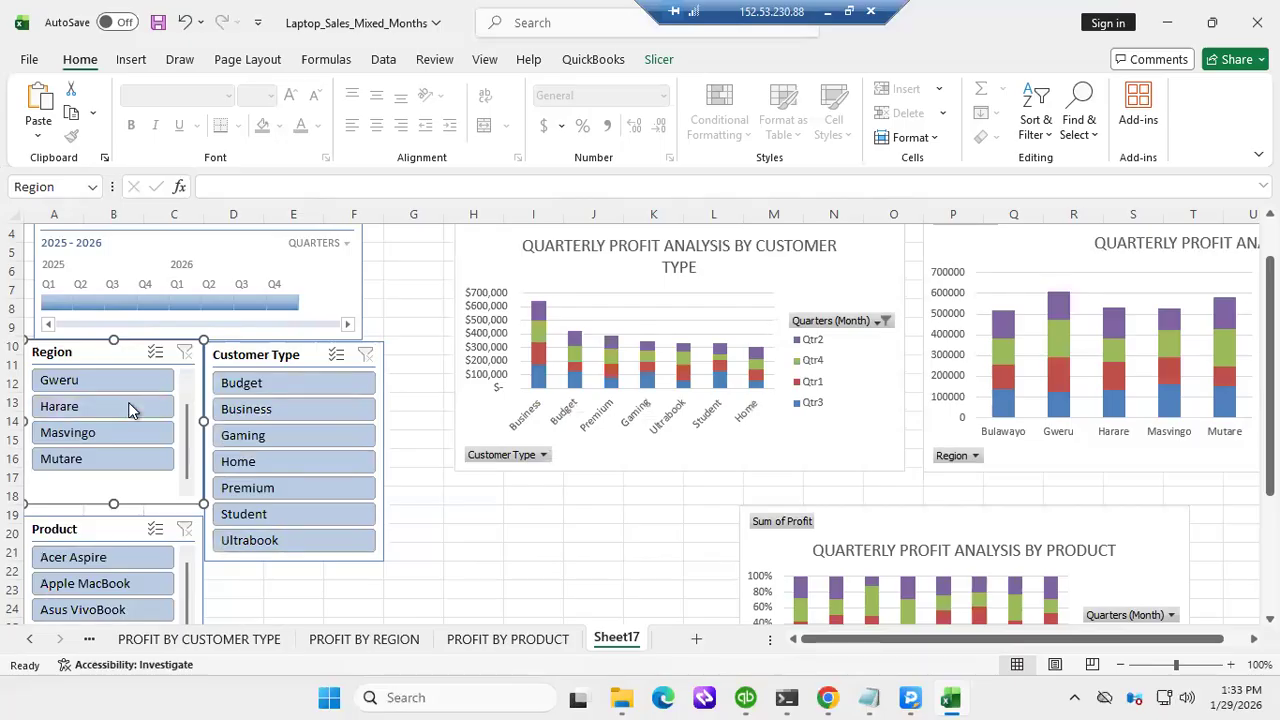
Test the connected Region slicer with Gweru, Harare and Masvingo while filtering the Customer Type slicer to Budget
{"action": "left_click", "coordinate": [86, 380]}
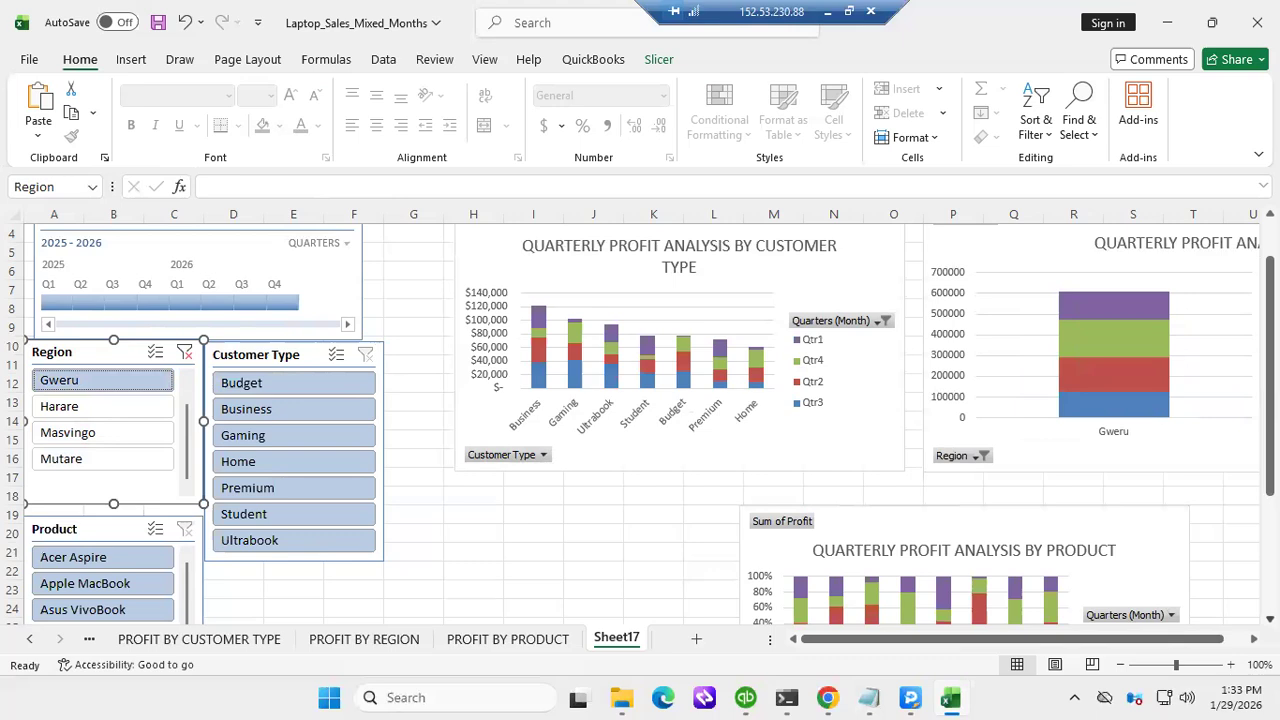
{"action": "scroll", "coordinate": [640, 425], "scroll_direction": "down", "scroll_amount": 3}
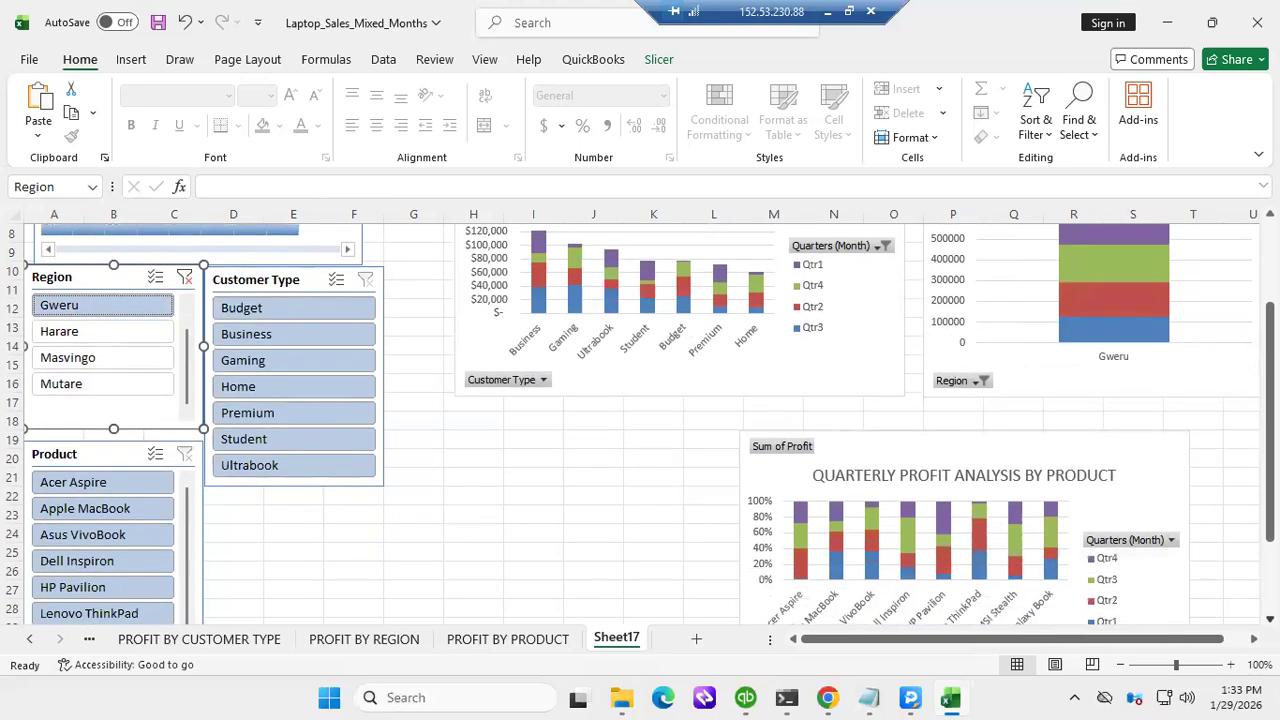
{"action": "left_click", "coordinate": [243, 312]}
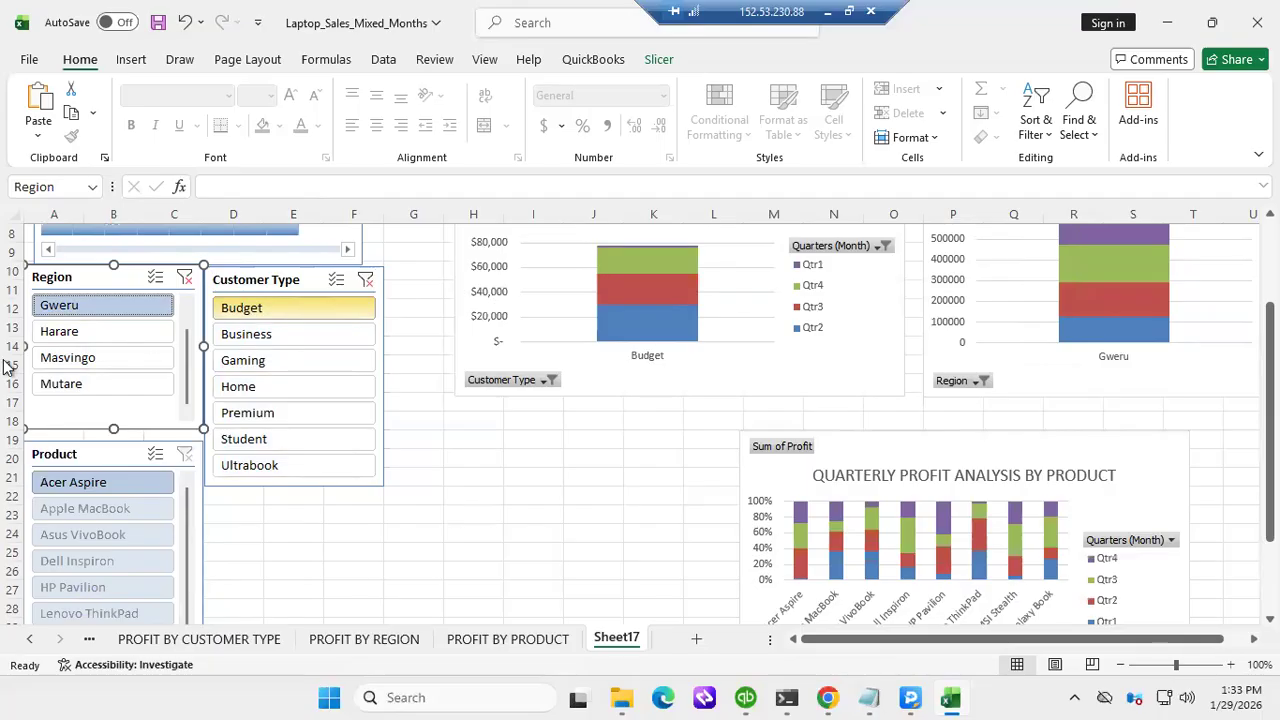
{"action": "left_click", "coordinate": [73, 334]}
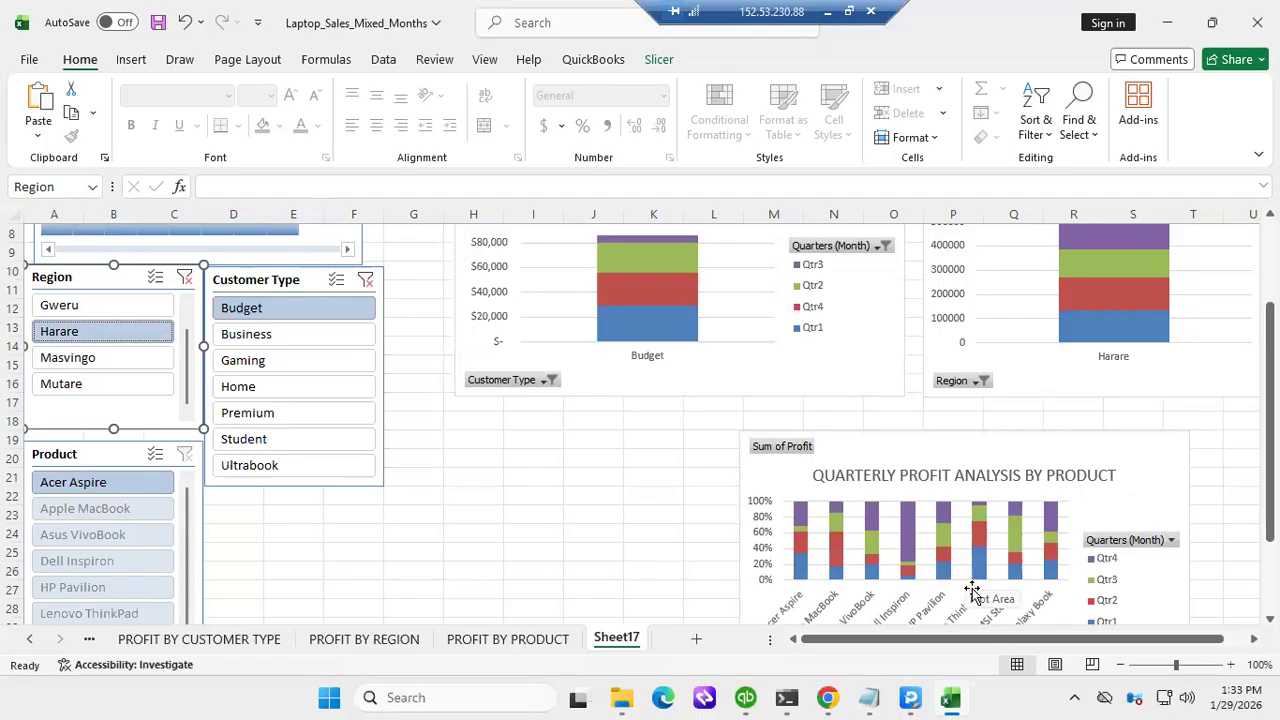
{"action": "left_click", "coordinate": [110, 362]}
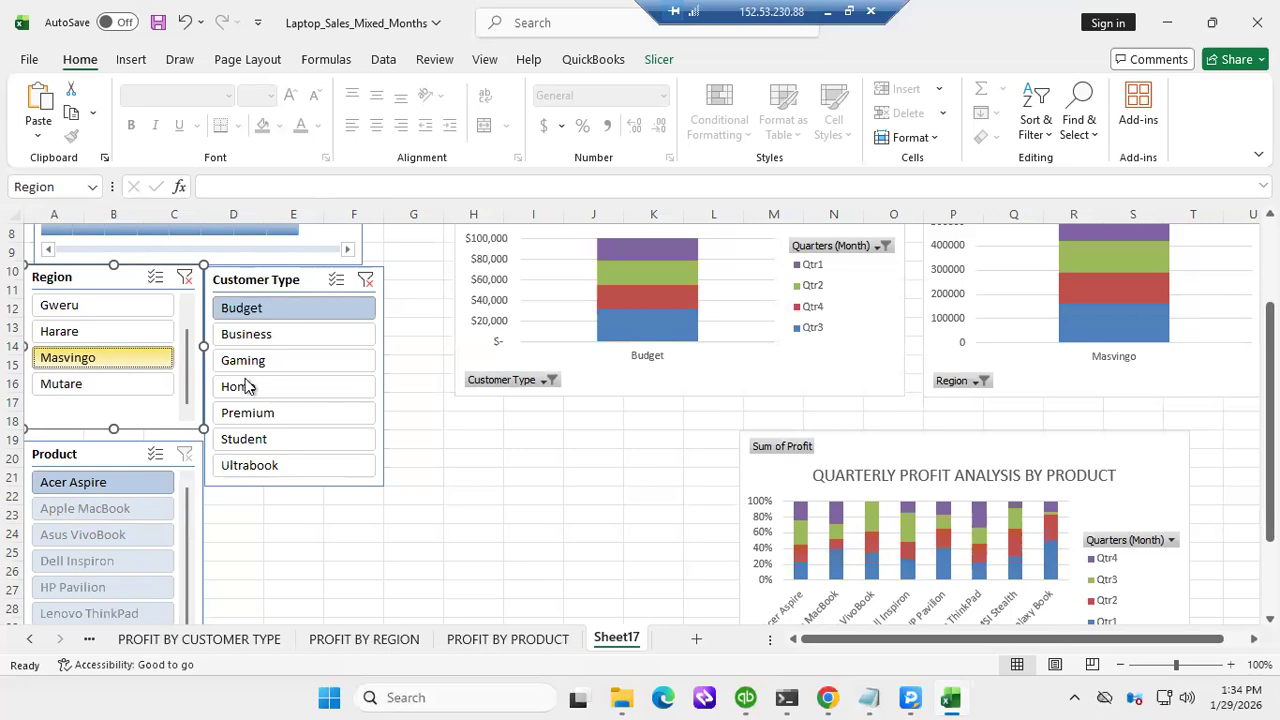
Filter the Product slicer to Apple MacBook, followed by Asus VivoBook, and set the Region slicer to Mutare
{"action": "left_click", "coordinate": [82, 513]}
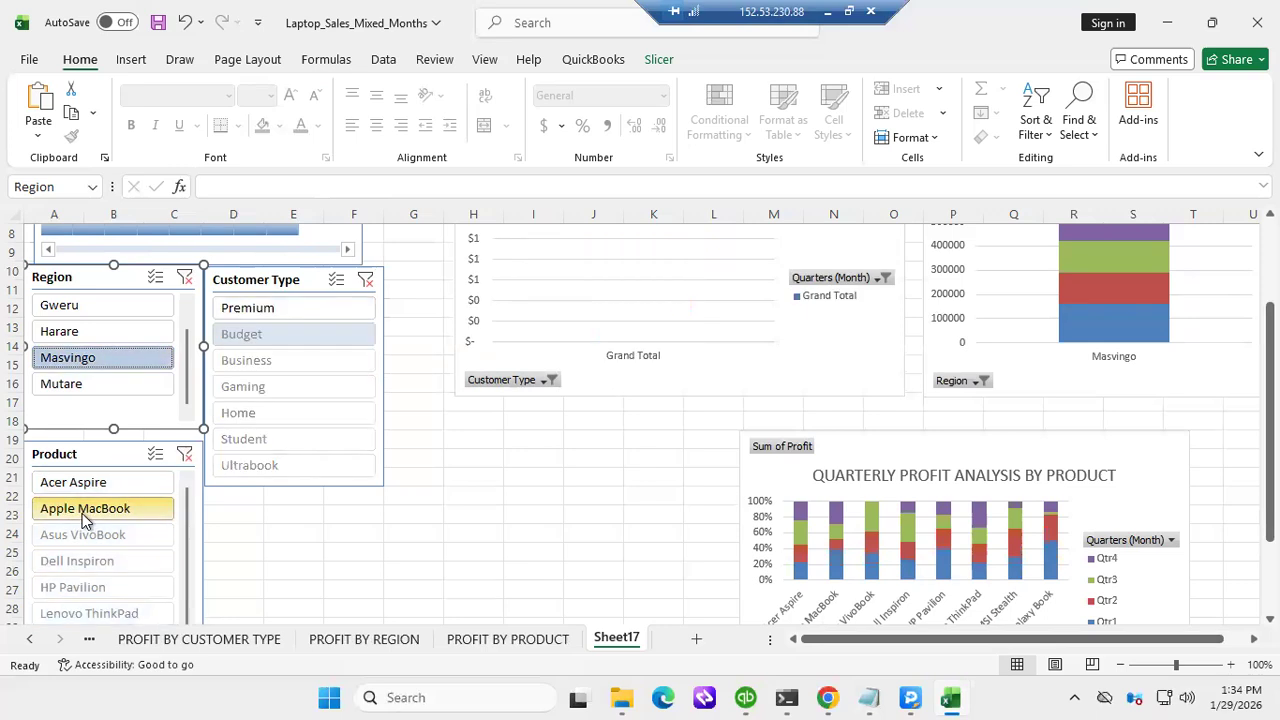
{"action": "left_click", "coordinate": [84, 538]}
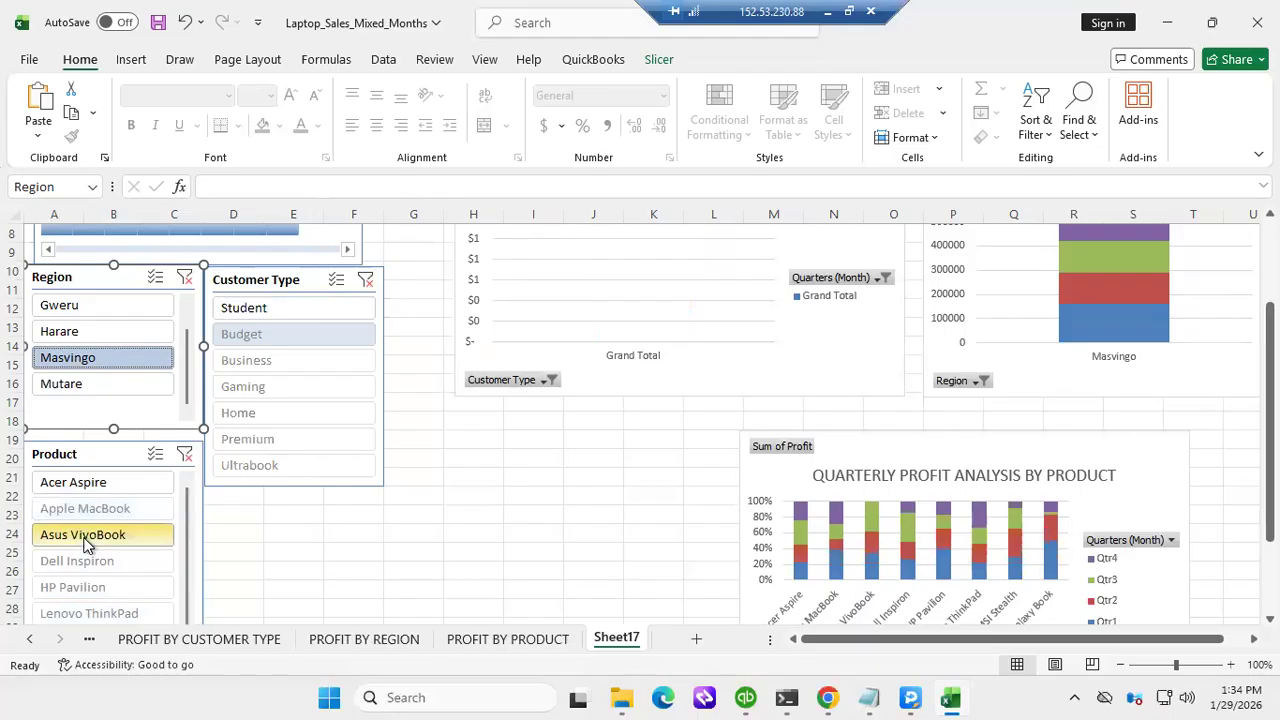
{"action": "left_click", "coordinate": [57, 386]}
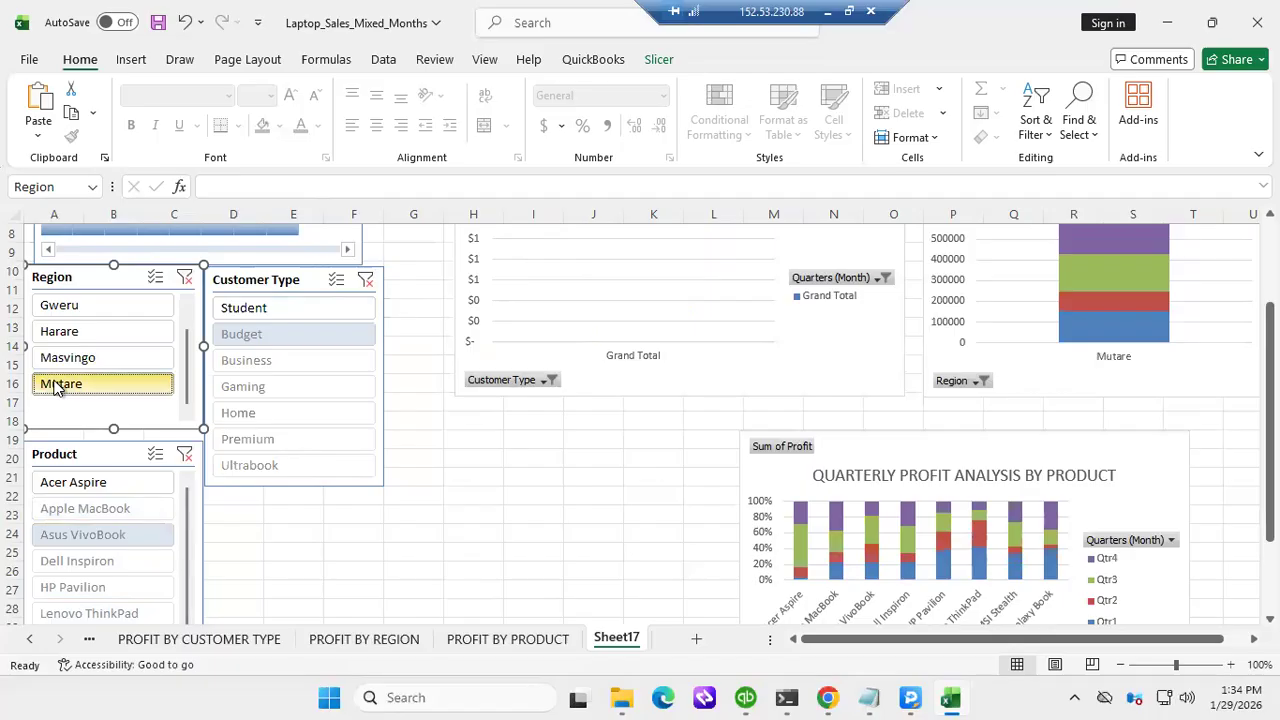
Clear the filters from the Product, Region and Customer Type slicers
{"action": "left_click", "coordinate": [185, 455]}
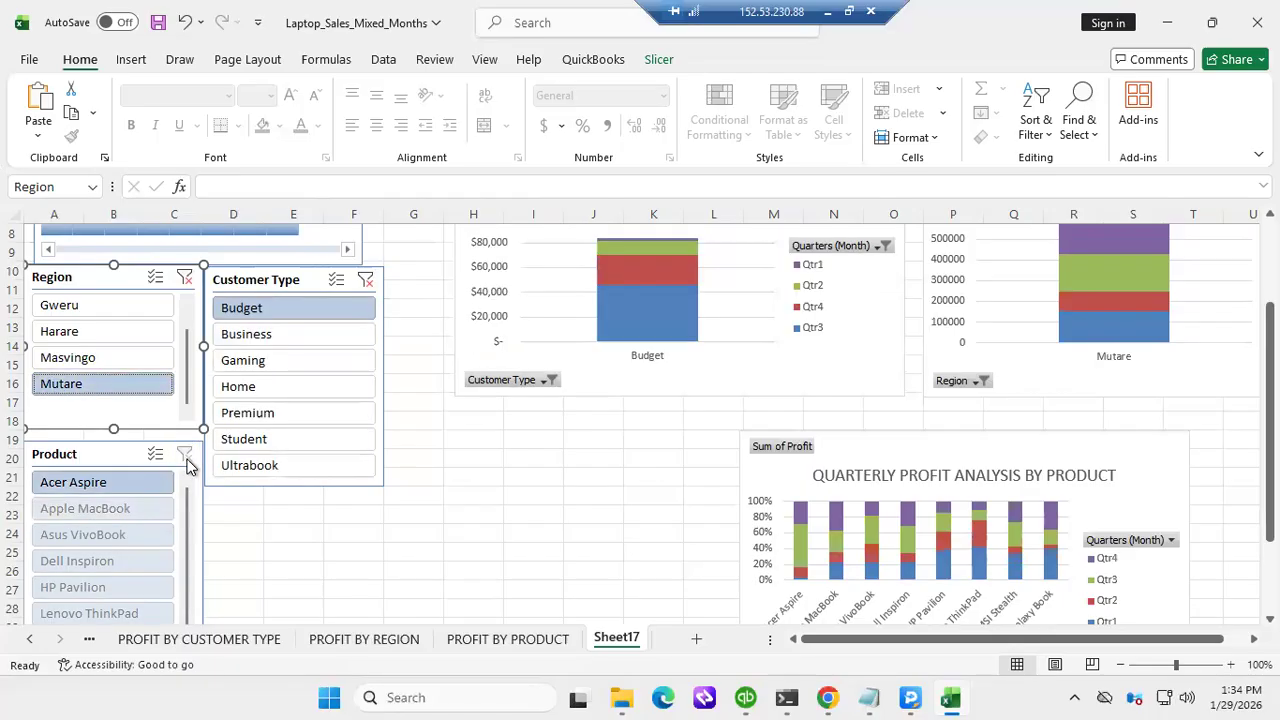
{"action": "left_click", "coordinate": [185, 277]}
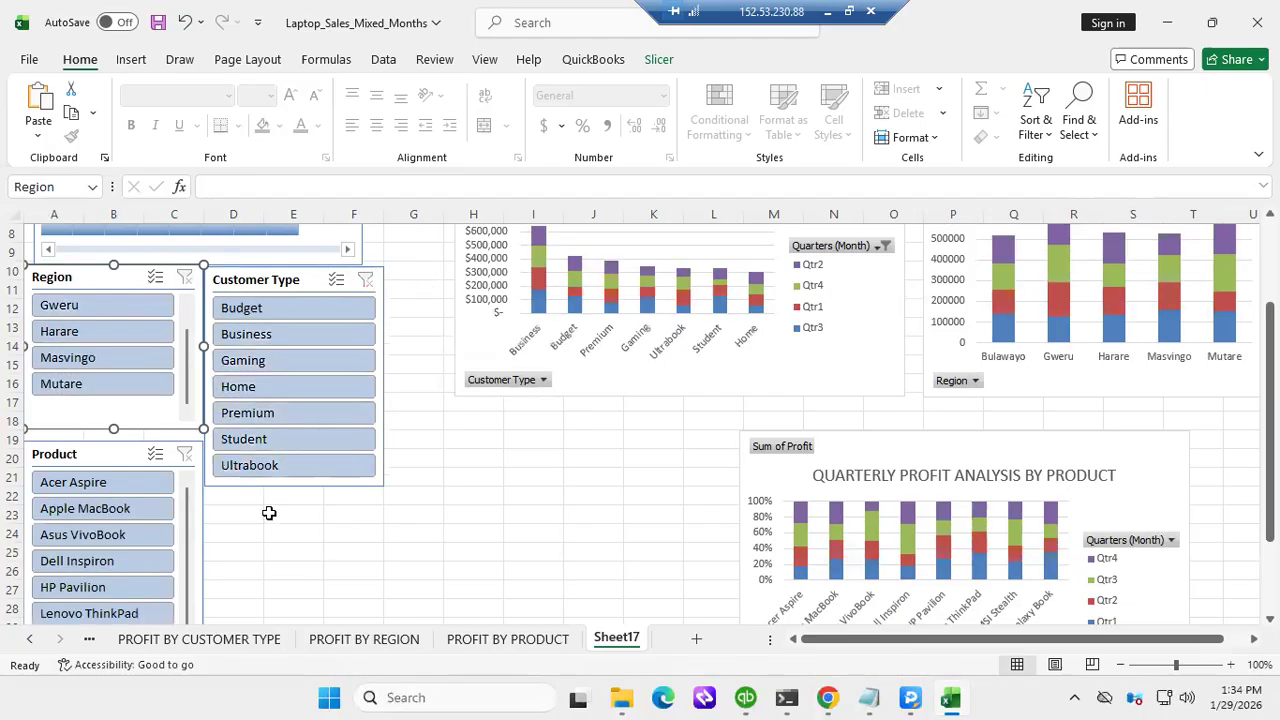
Test the Customer Type slicer with Ultrabook, Student and Home, and clear its filter again
{"action": "left_click", "coordinate": [256, 472]}
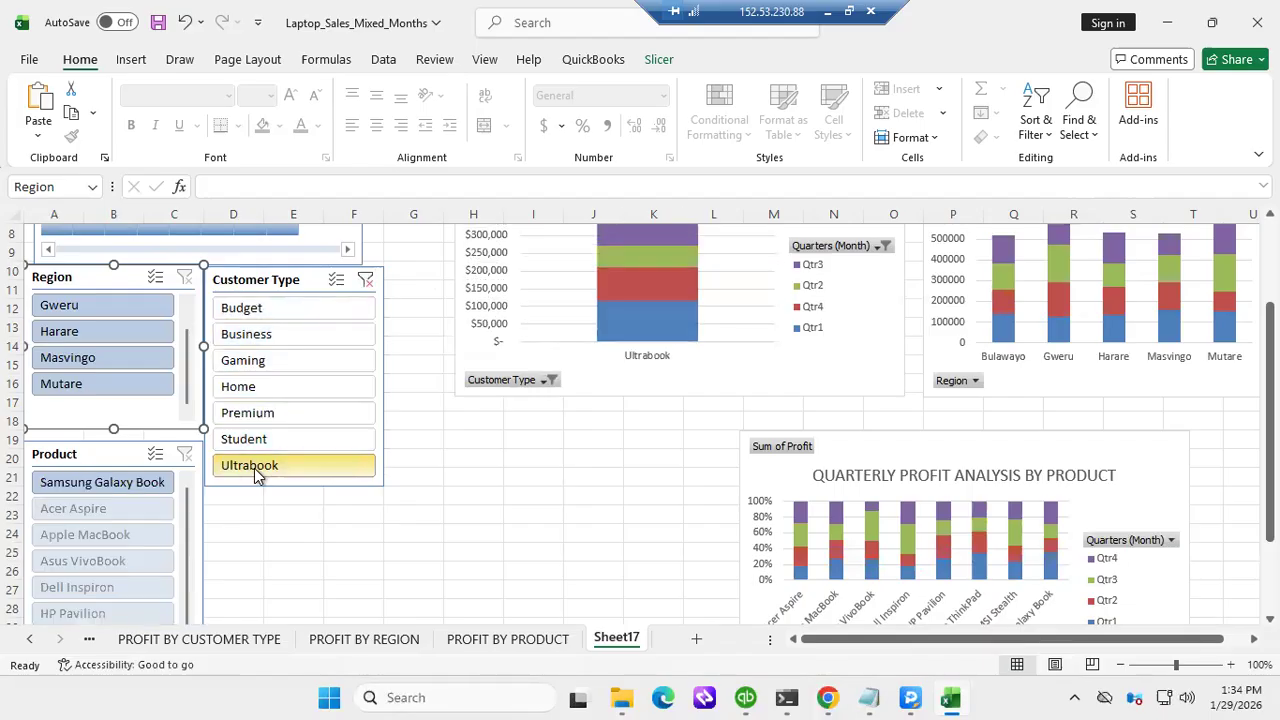
{"action": "left_click", "coordinate": [257, 441]}
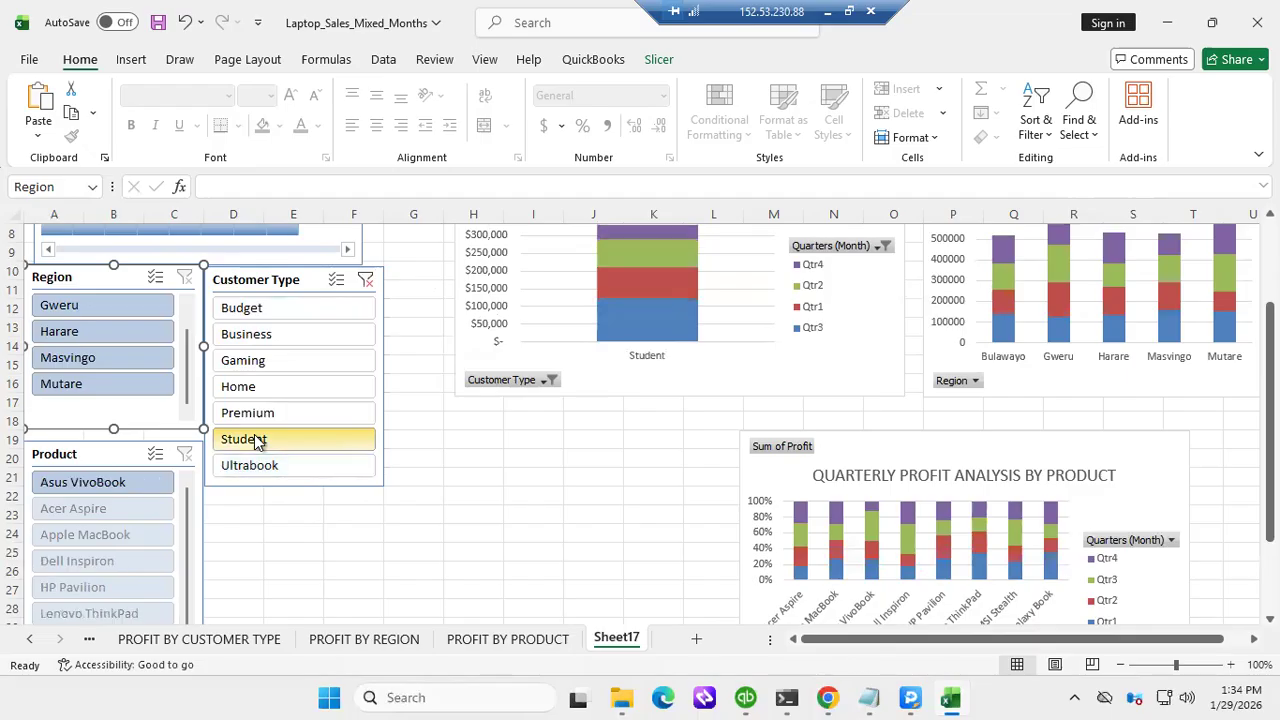
{"action": "left_click", "coordinate": [271, 387]}
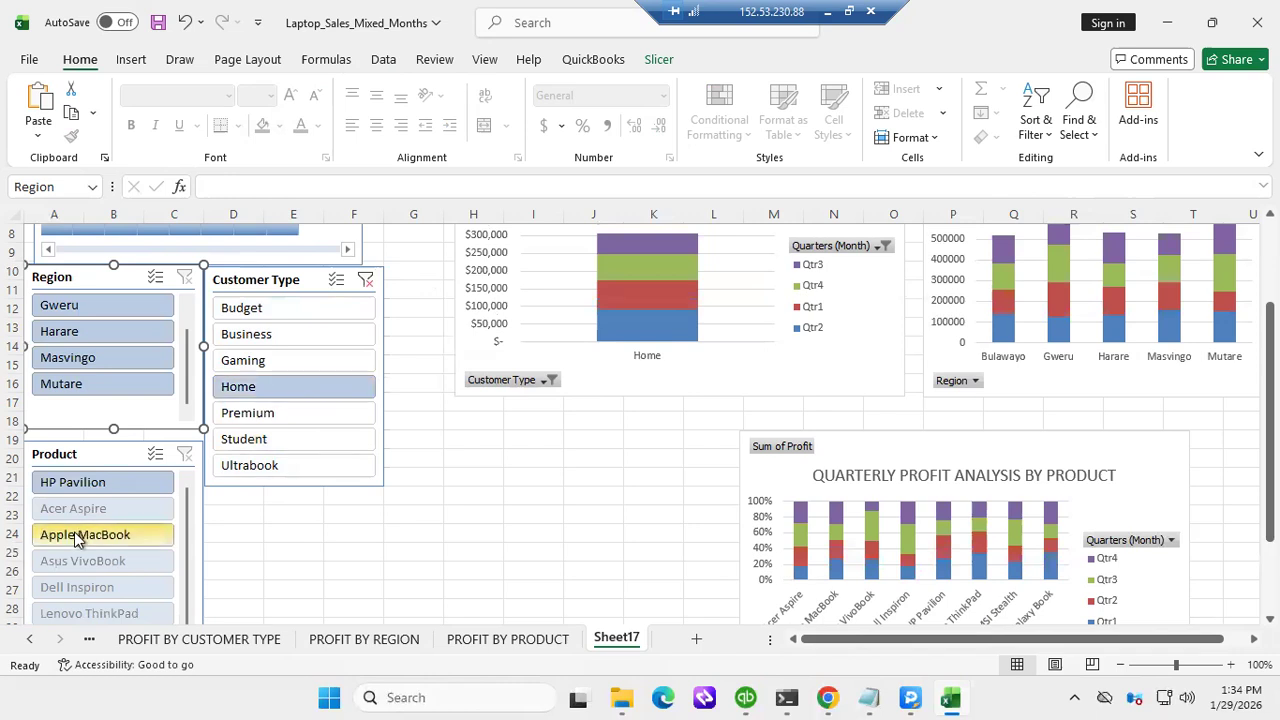
{"action": "left_click", "coordinate": [365, 279]}
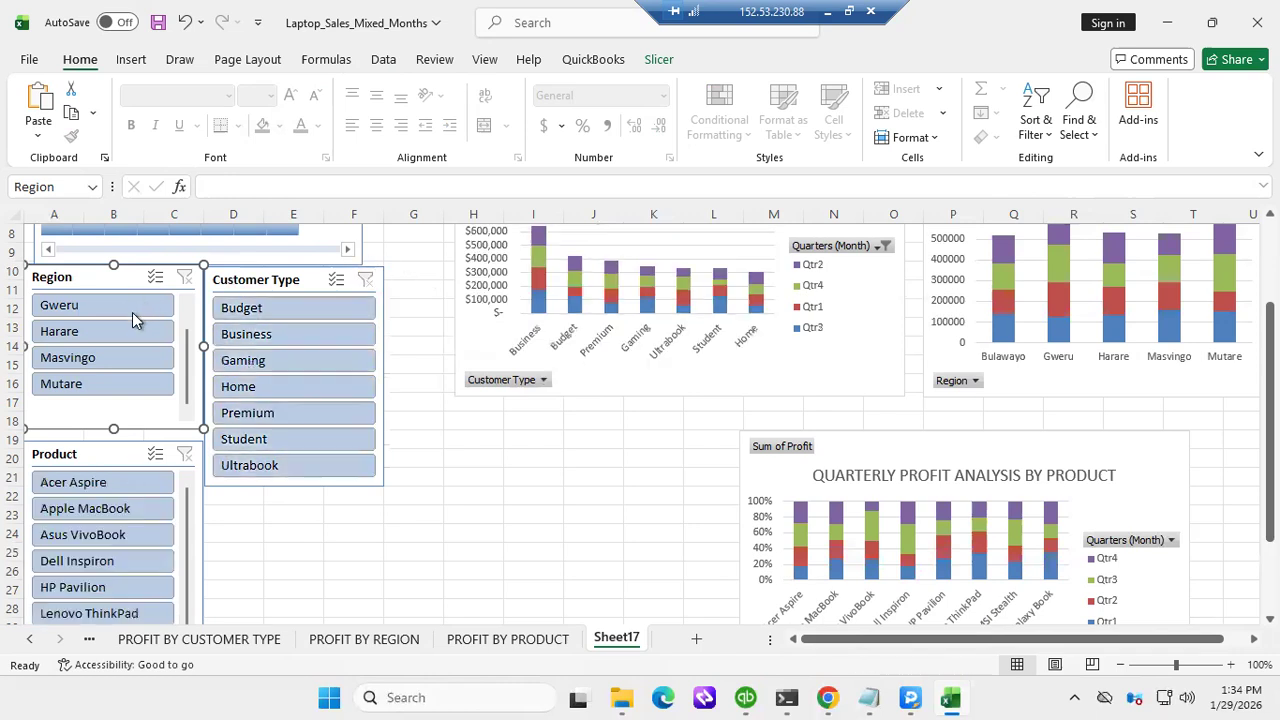
Filter the Region slicer to Harare
{"action": "left_click", "coordinate": [101, 338]}
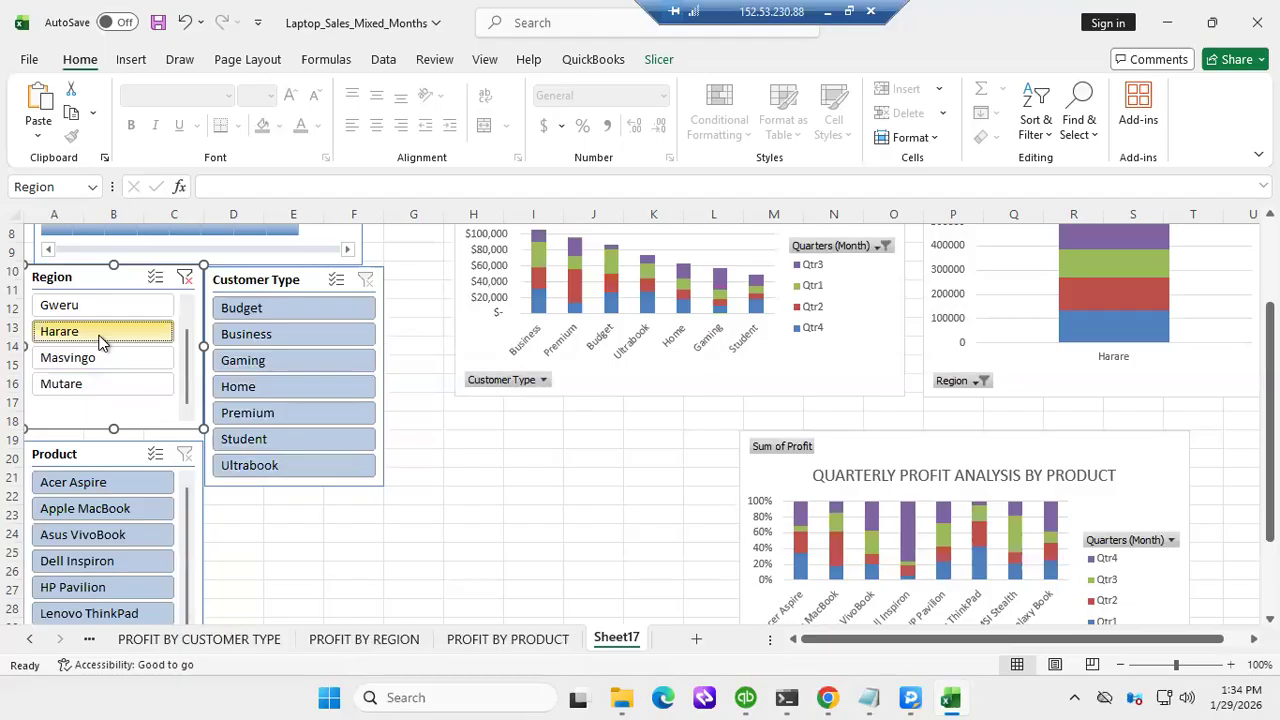
{"action": "scroll", "coordinate": [442, 404], "scroll_direction": "up", "scroll_amount": 1}
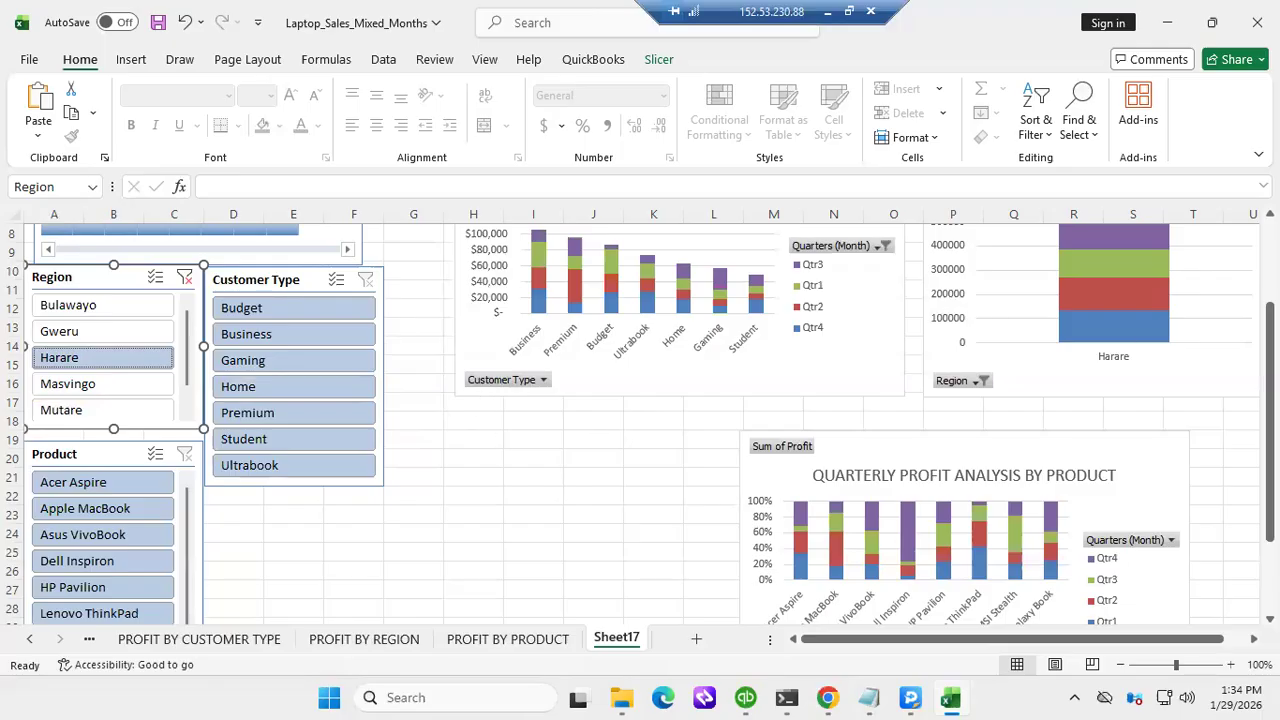
{"action": "left_click_drag", "start_coordinate": [1270, 322], "coordinate": [1270, 311]}
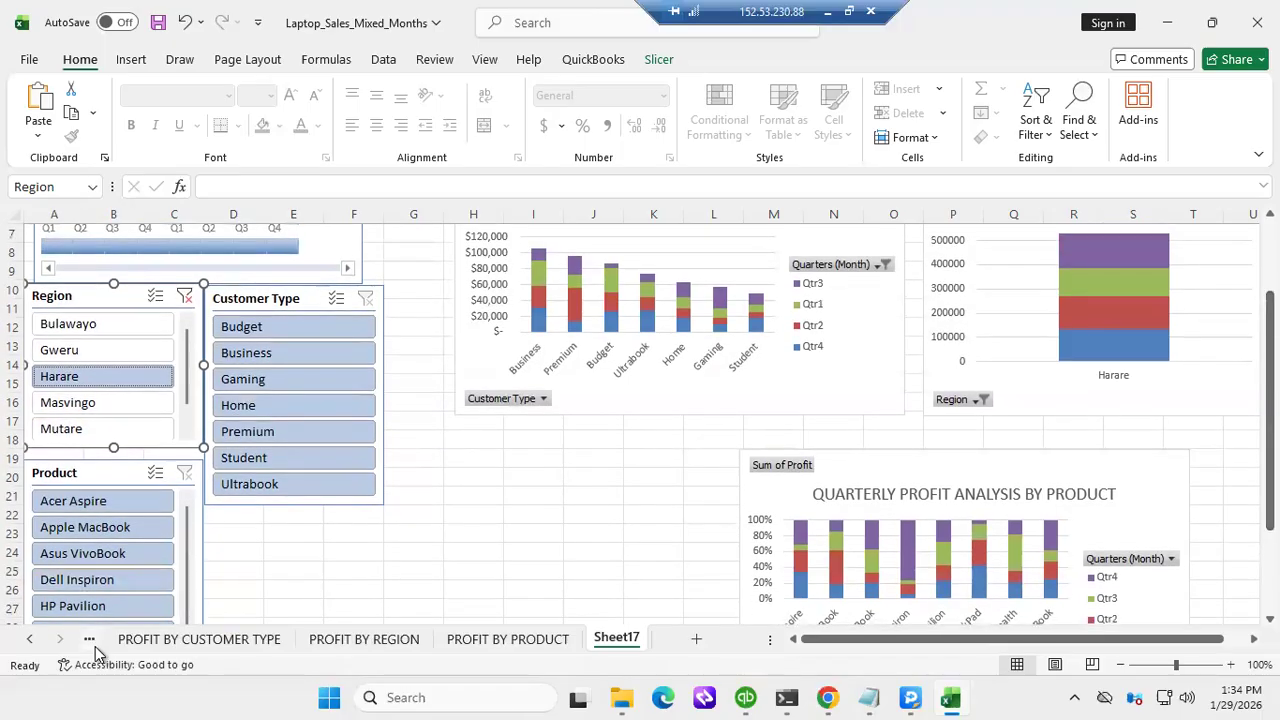
Review the source data sheet and the customer type, region and product pivot sheets behind the dashboard, and return to the dashboard
{"action": "left_click", "coordinate": [90, 640]}
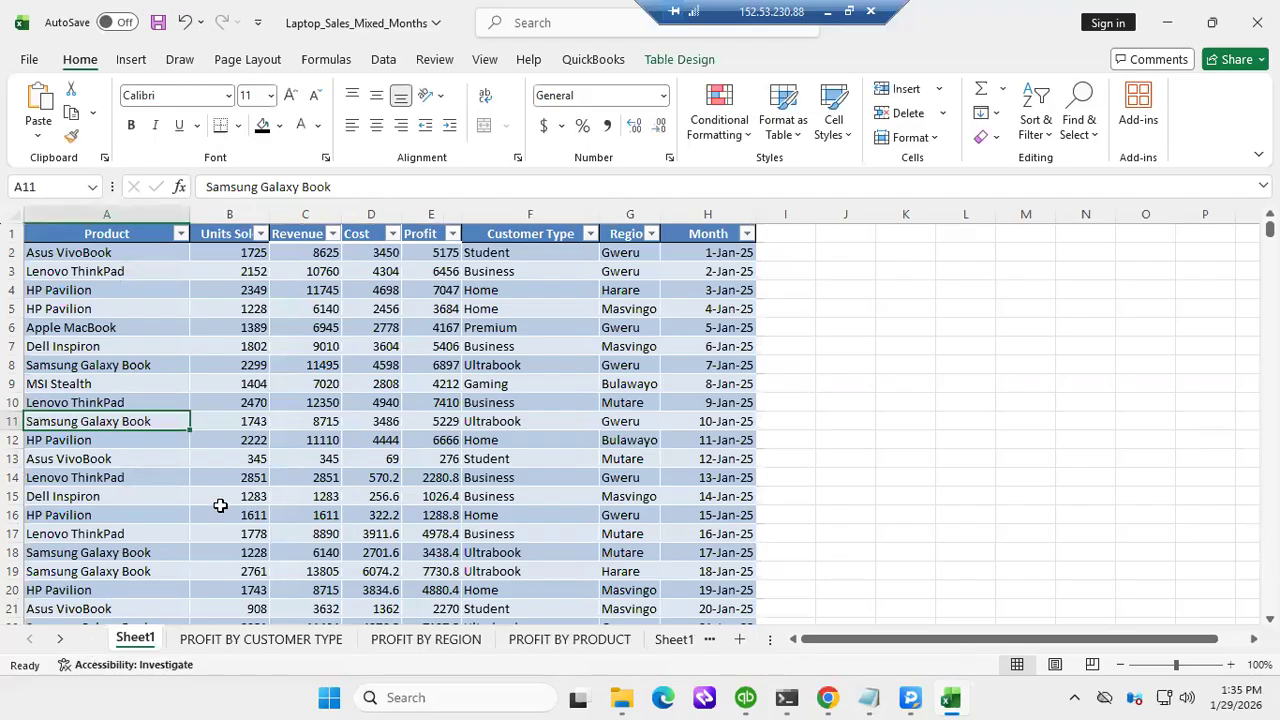
{"action": "left_click", "coordinate": [230, 645]}
{"action": "left_click", "coordinate": [400, 641]}
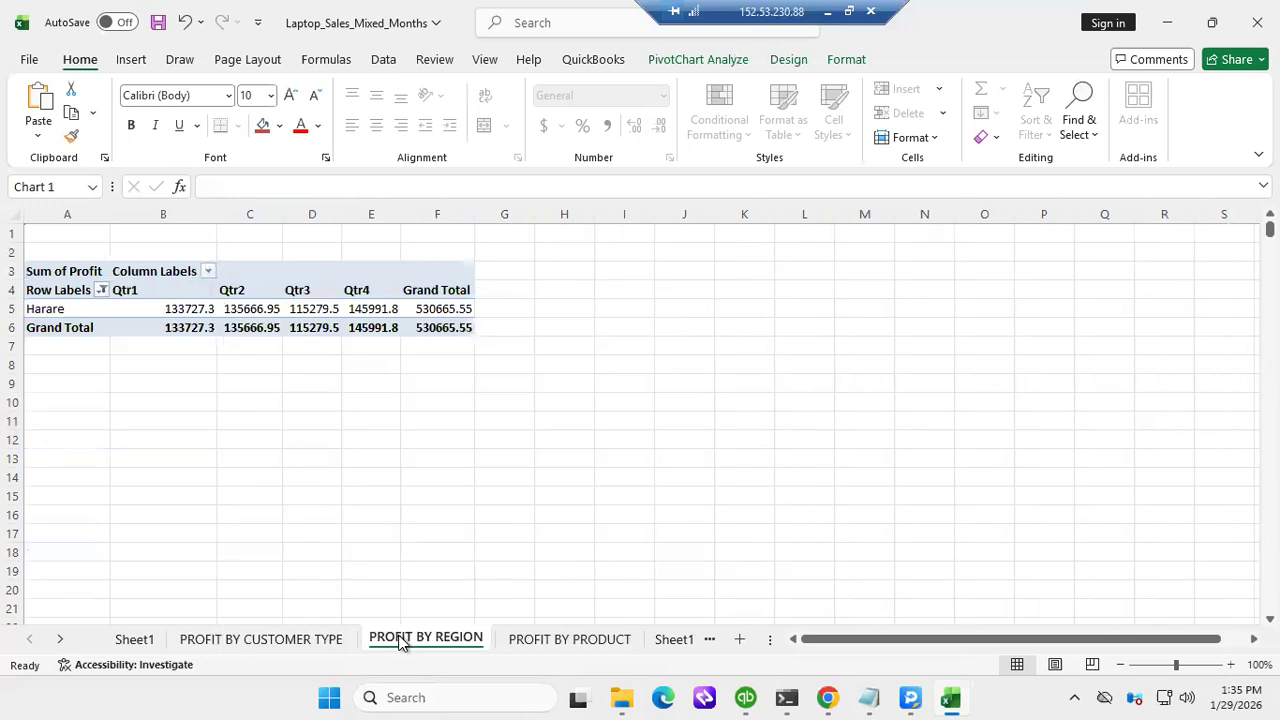
{"action": "left_click", "coordinate": [557, 641]}
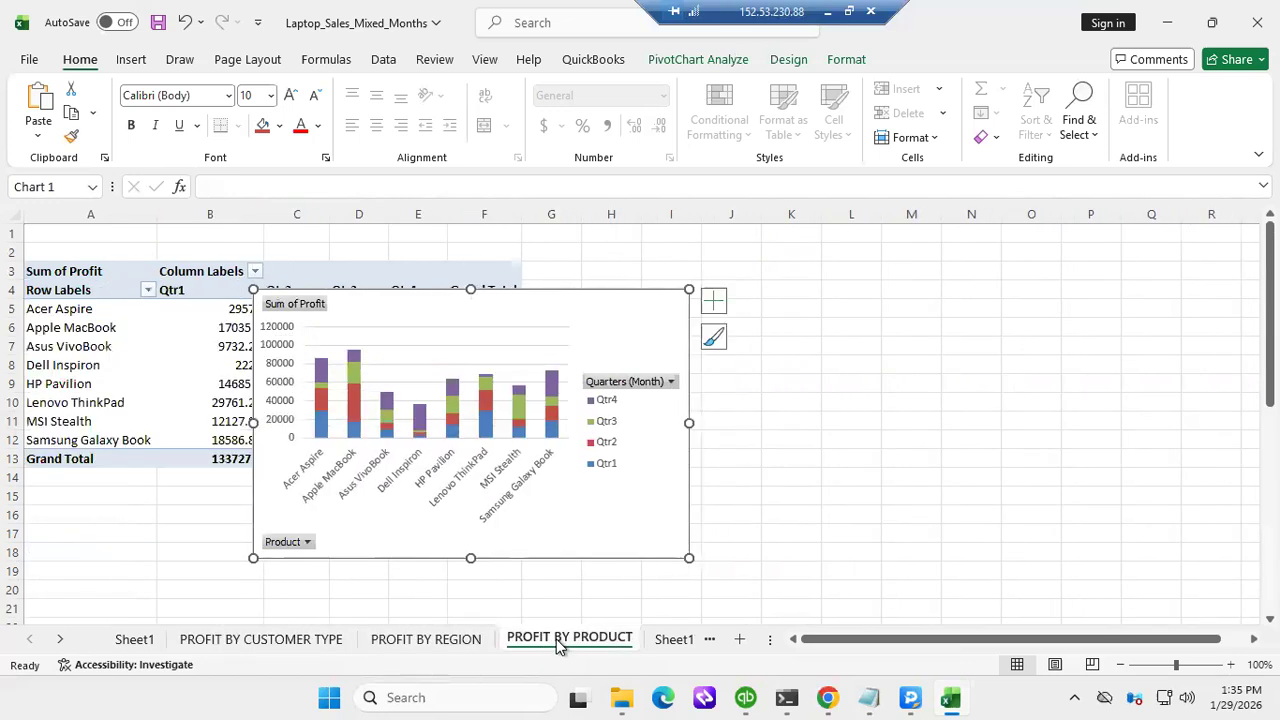
{"action": "left_click", "coordinate": [676, 641]}
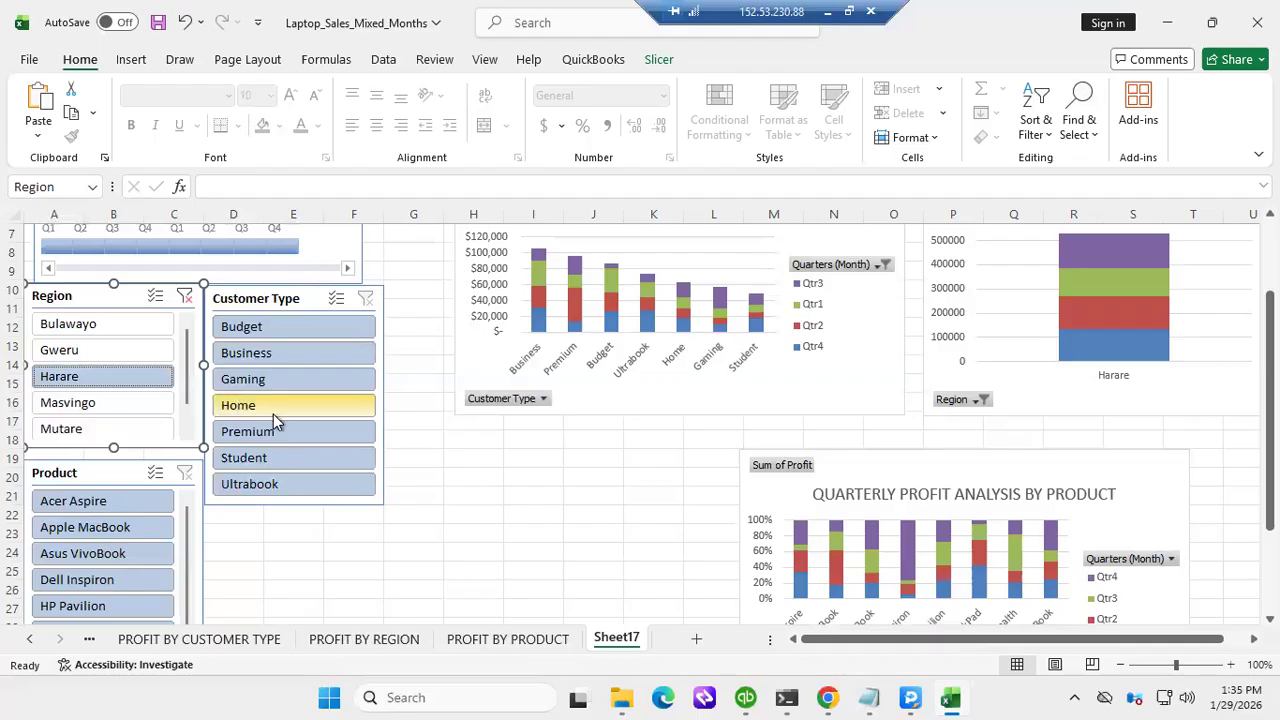
Look through the laptop sales records on Sheet1 from January to October 2025 and return to the dashboard sheet
{"action": "left_click", "coordinate": [89, 645]}
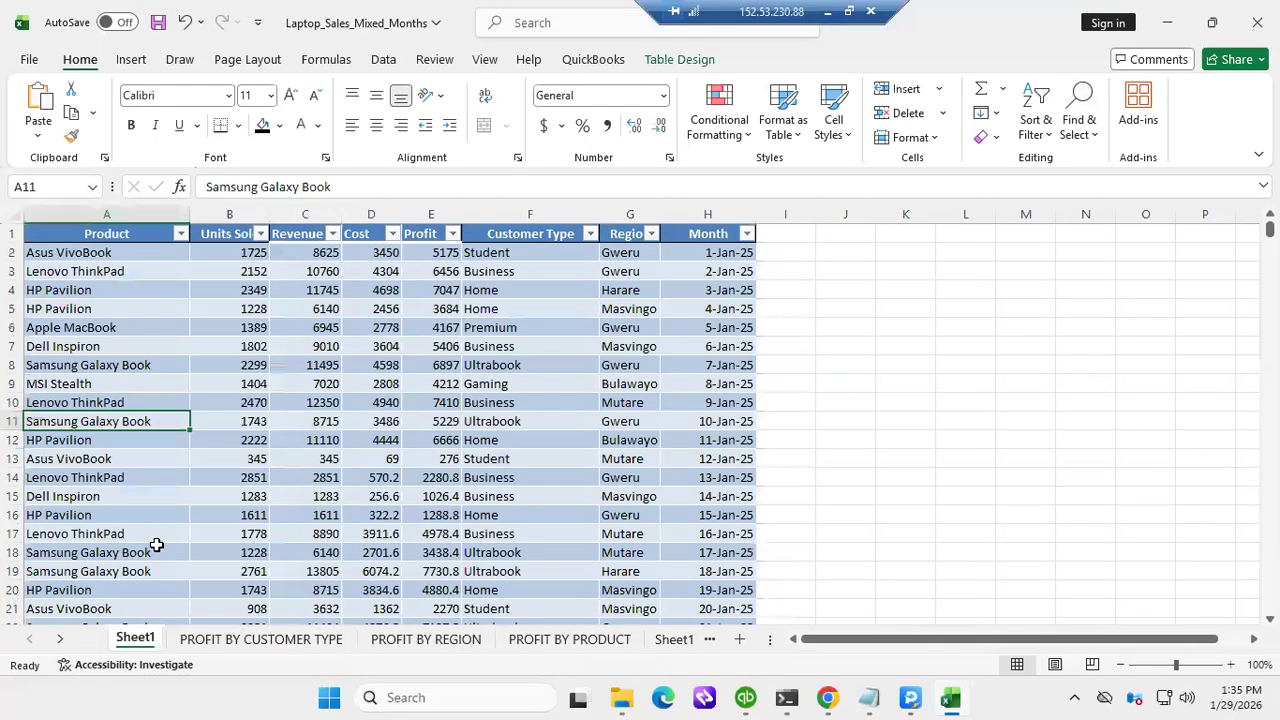
{"action": "scroll", "coordinate": [157, 546], "scroll_direction": "down", "scroll_amount": 7}
{"action": "scroll", "coordinate": [157, 546], "scroll_direction": "down", "scroll_amount": 8}
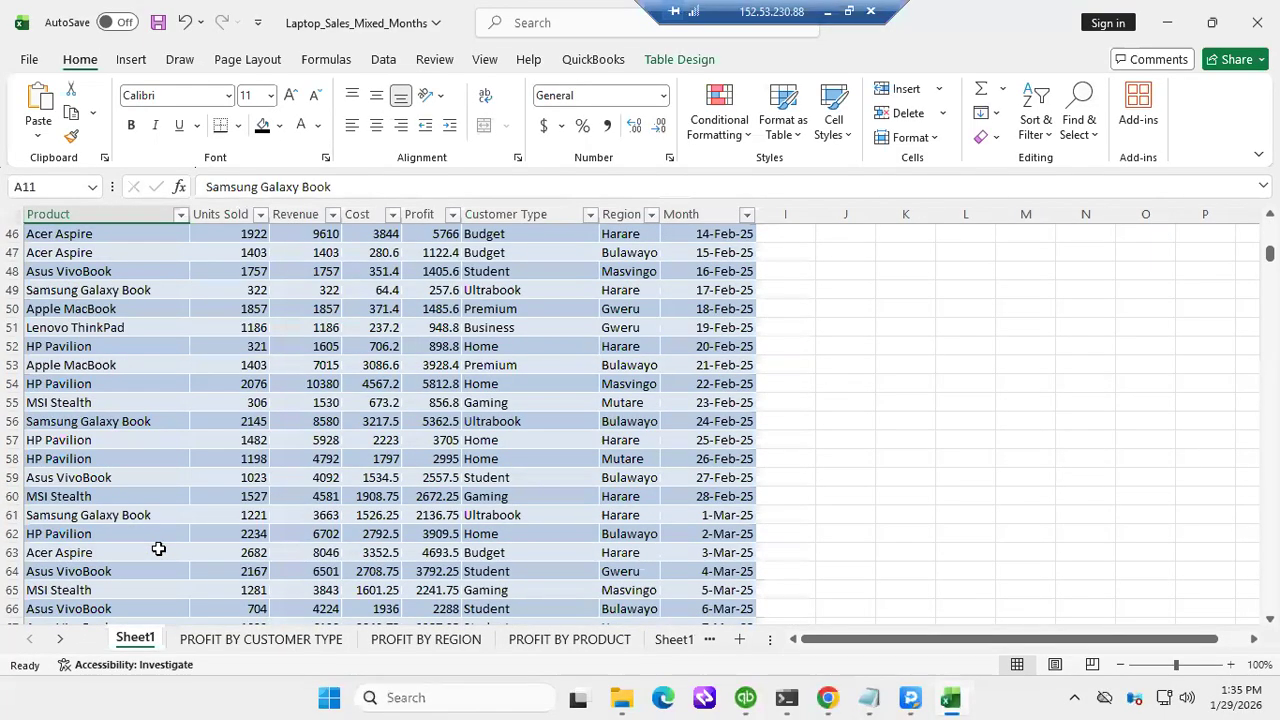
{"action": "scroll", "coordinate": [158, 548], "scroll_direction": "down", "scroll_amount": 20}
{"action": "scroll", "coordinate": [162, 548], "scroll_direction": "down", "scroll_amount": 11}
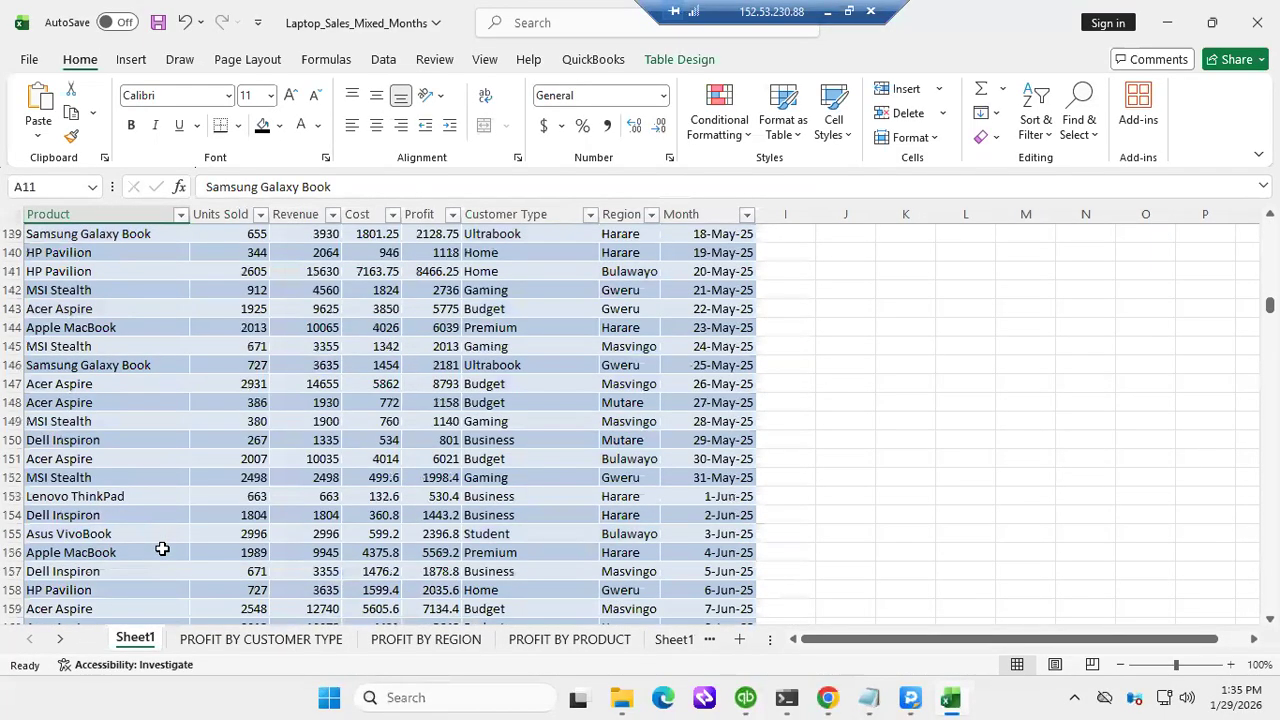
{"action": "scroll", "coordinate": [162, 548], "scroll_direction": "down", "scroll_amount": 15}
{"action": "scroll", "coordinate": [164, 550], "scroll_direction": "down", "scroll_amount": 13}
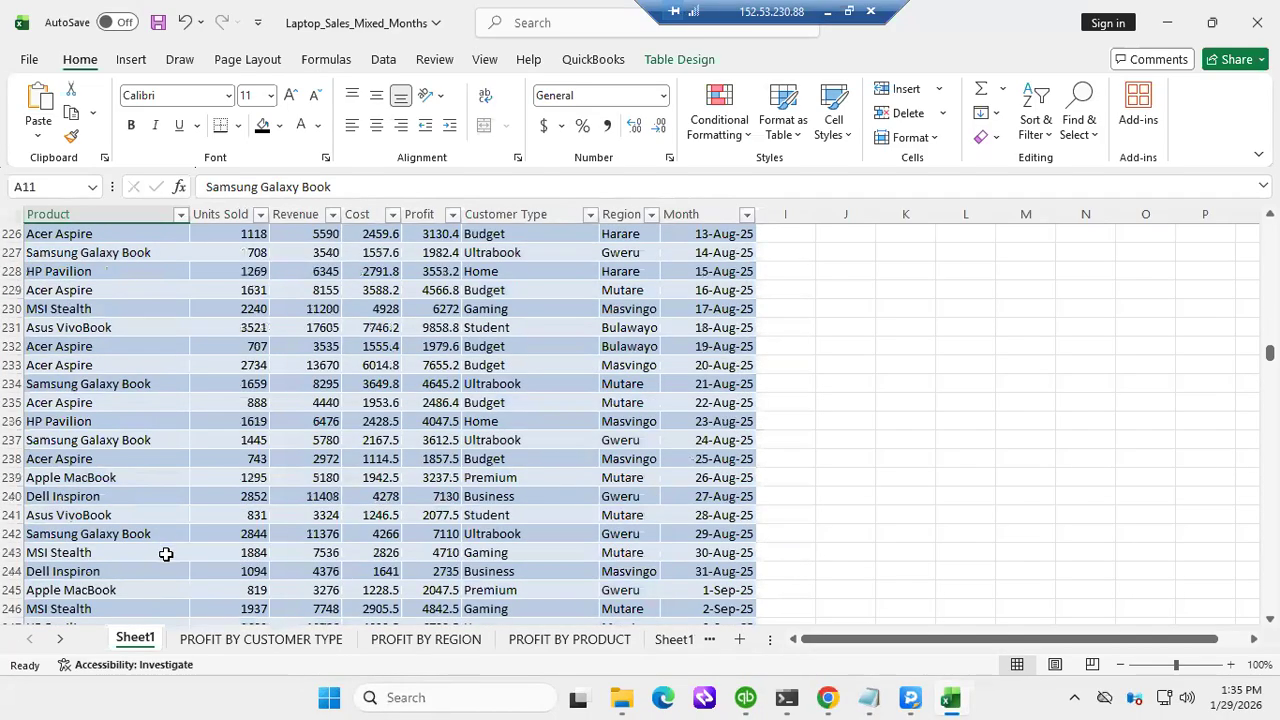
{"action": "scroll", "coordinate": [166, 554], "scroll_direction": "down", "scroll_amount": 17}
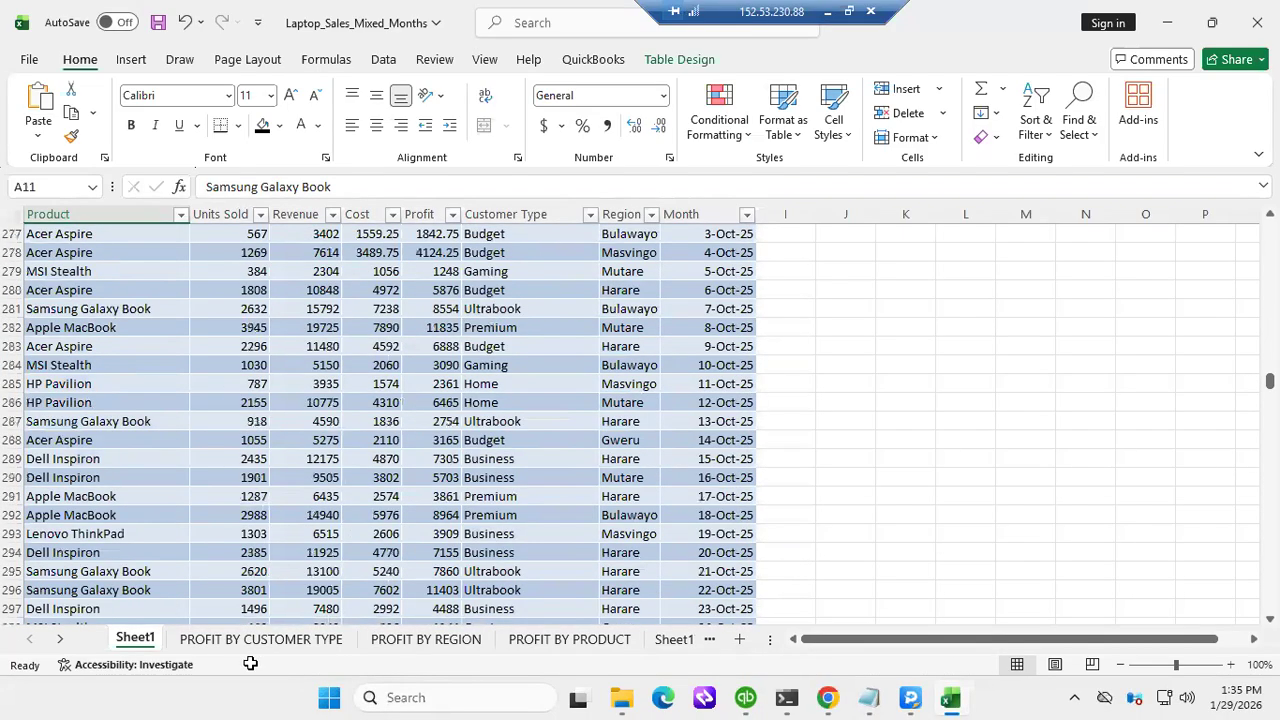
{"action": "left_click", "coordinate": [625, 647]}
{"action": "left_click", "coordinate": [665, 645]}
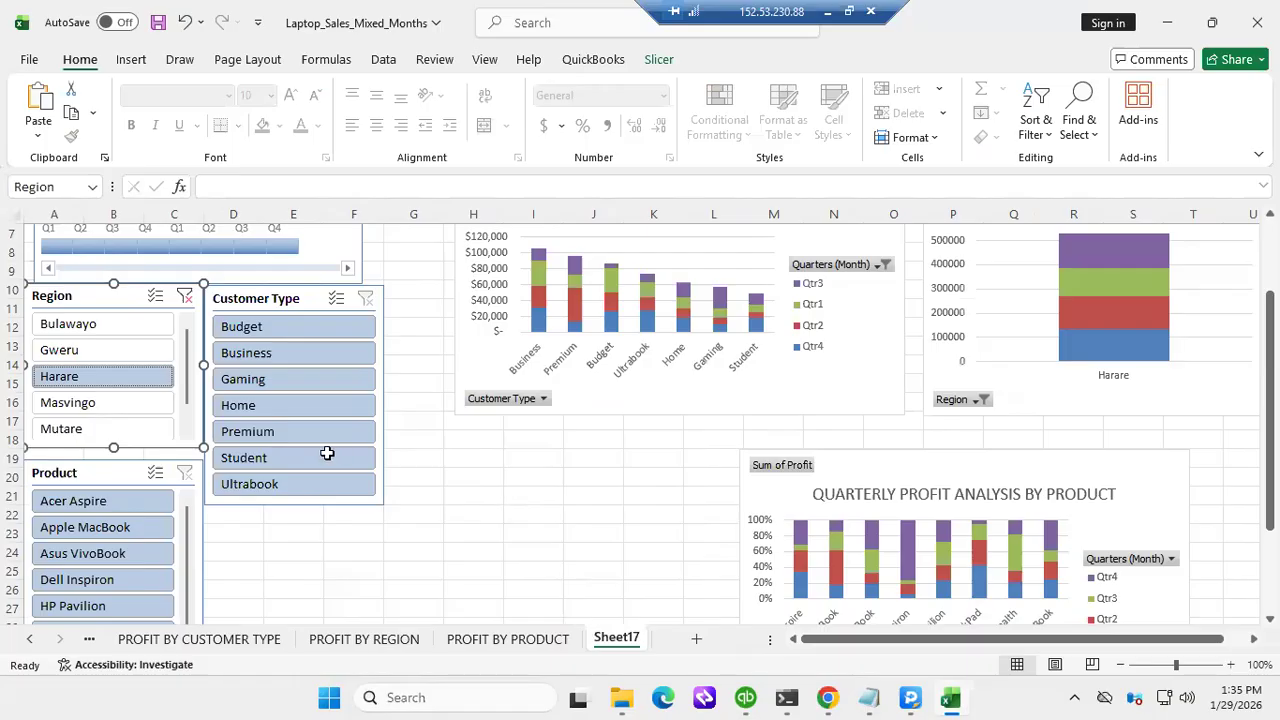
Copy the last five records of the Sheet1 sales table, rows 697 to 701, and paste them directly below, starting at A702
{"action": "left_click", "coordinate": [88, 640]}
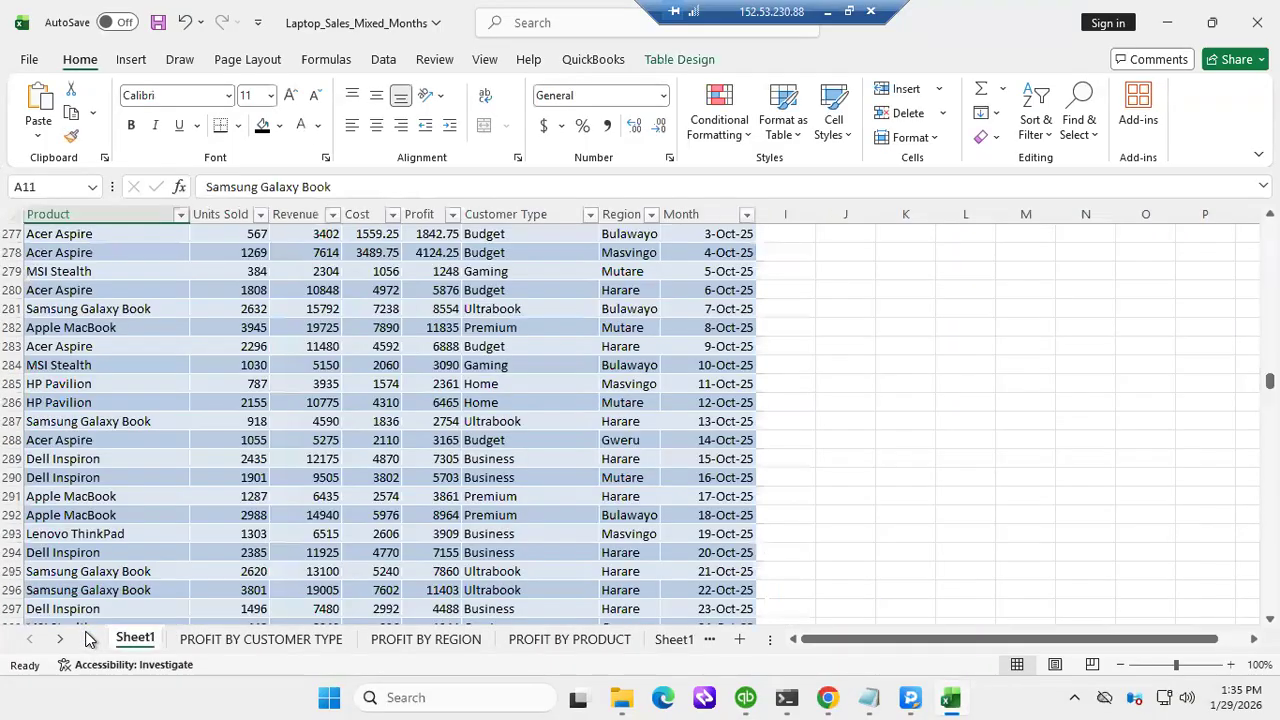
{"action": "left_click", "coordinate": [310, 533]}
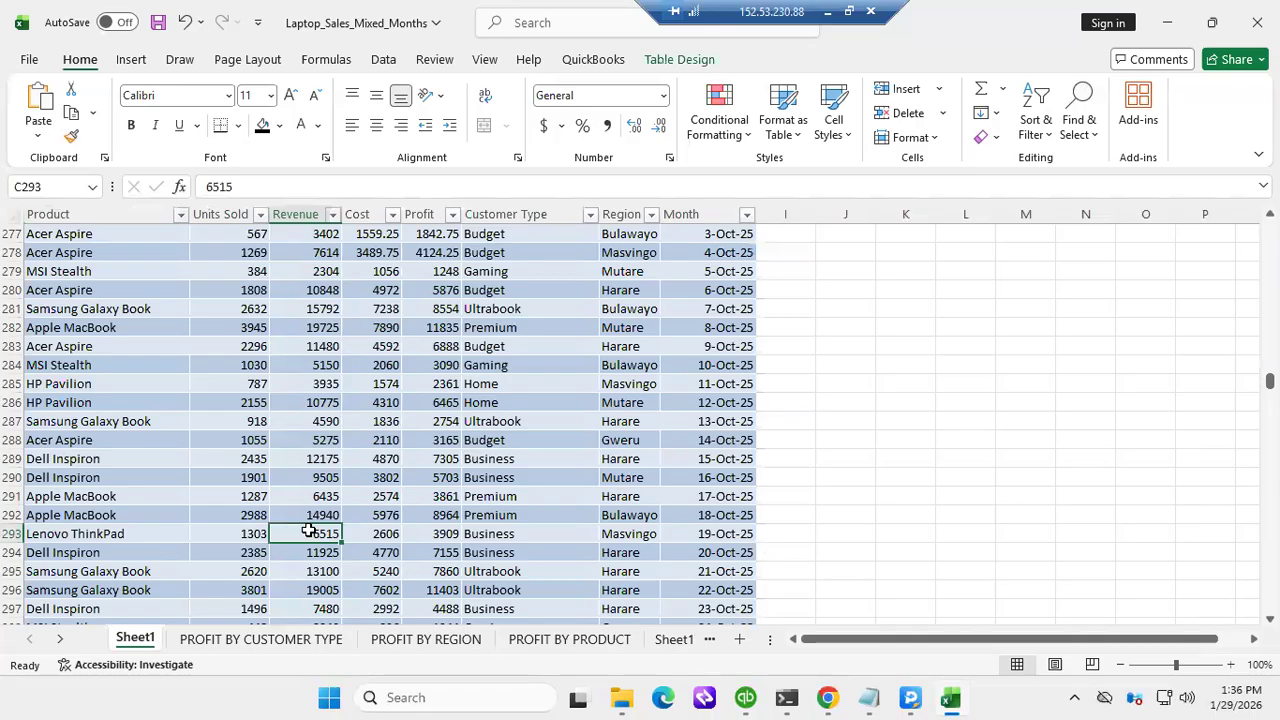
{"action": "scroll", "coordinate": [312, 532], "scroll_direction": "down", "scroll_amount": 11}
{"action": "scroll", "coordinate": [313, 534], "scroll_direction": "down", "scroll_amount": 20}
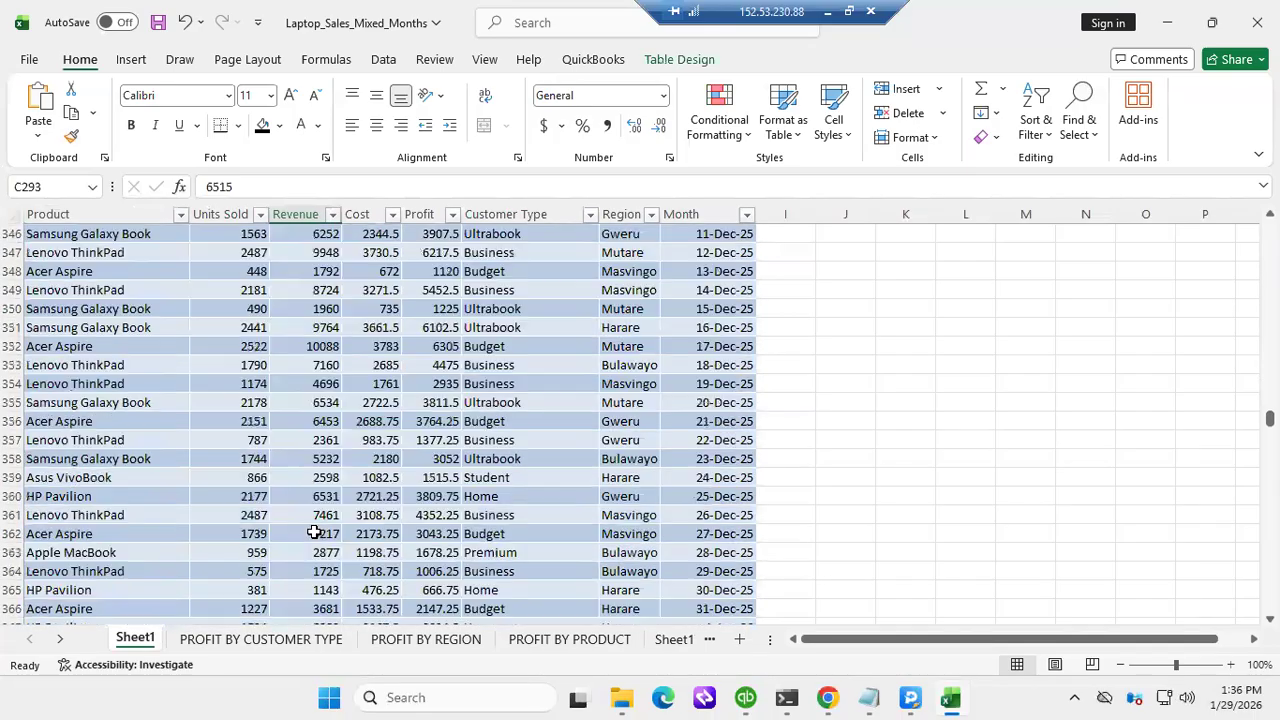
{"action": "scroll", "coordinate": [318, 537], "scroll_direction": "down", "scroll_amount": 20}
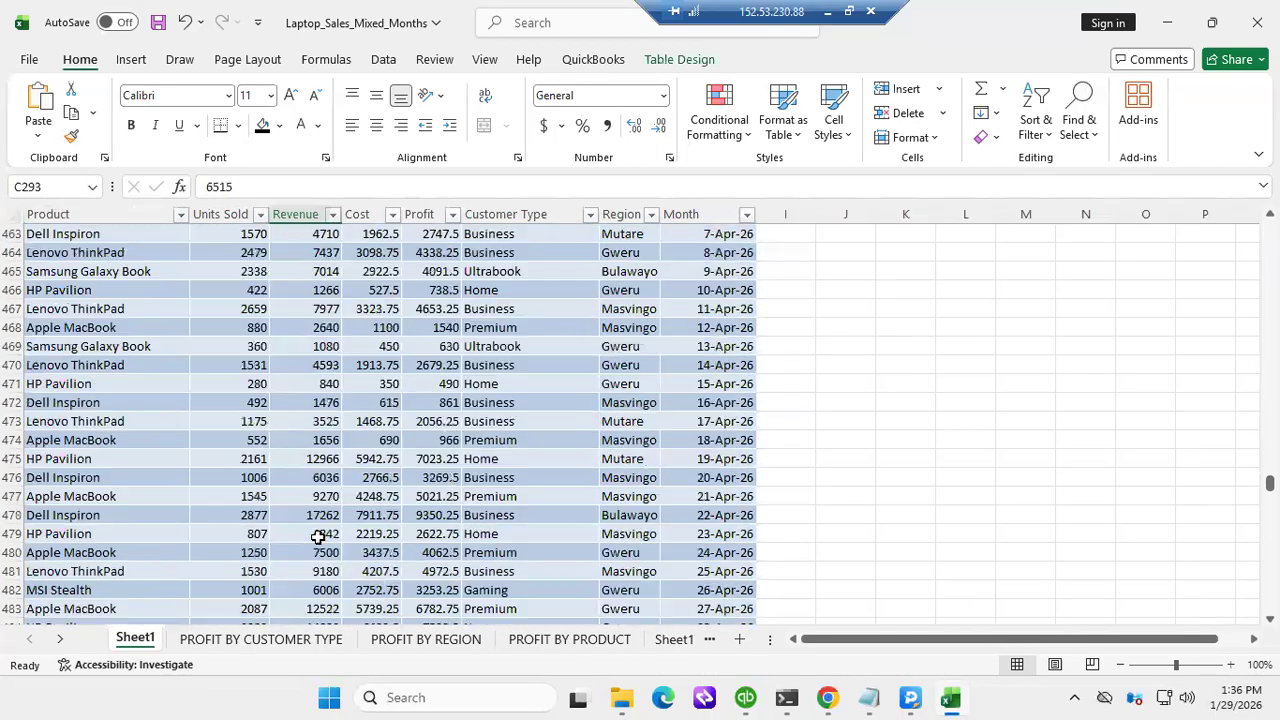
{"action": "scroll", "coordinate": [322, 540], "scroll_direction": "down", "scroll_amount": 20}
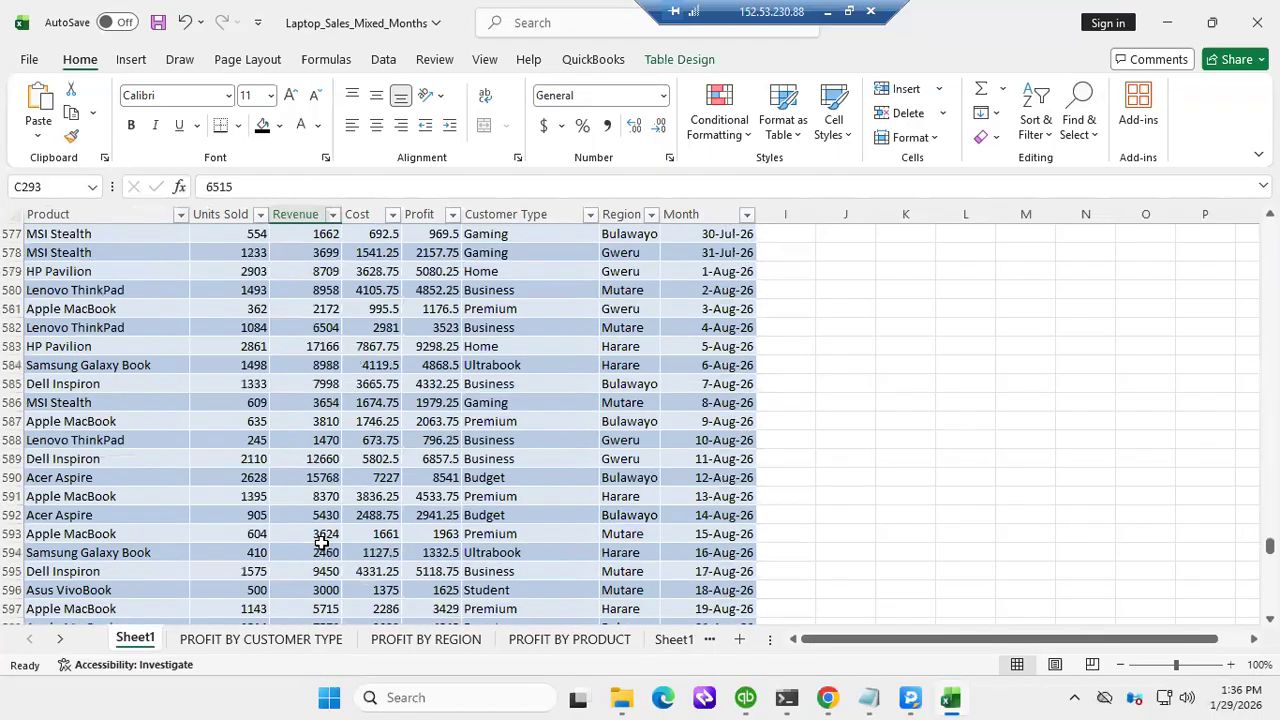
{"action": "scroll", "coordinate": [323, 537], "scroll_direction": "down", "scroll_amount": 18}
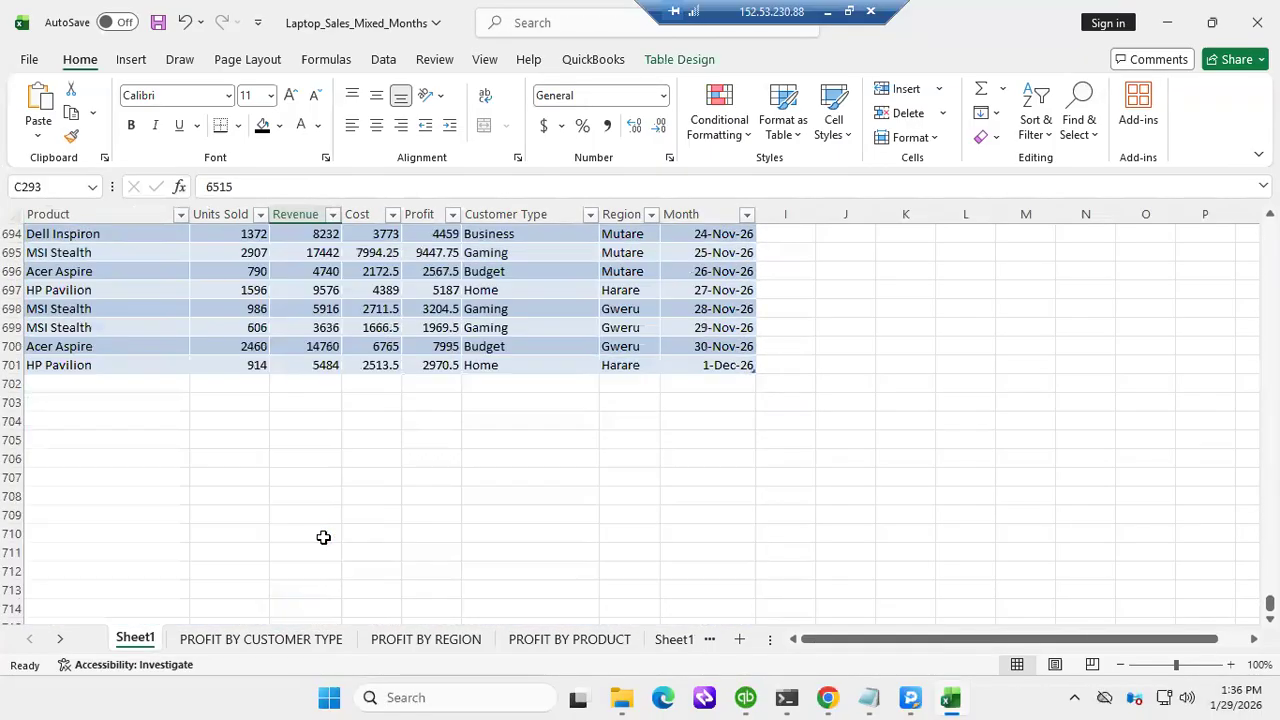
{"action": "scroll", "coordinate": [213, 406], "scroll_direction": "up", "scroll_amount": 6}
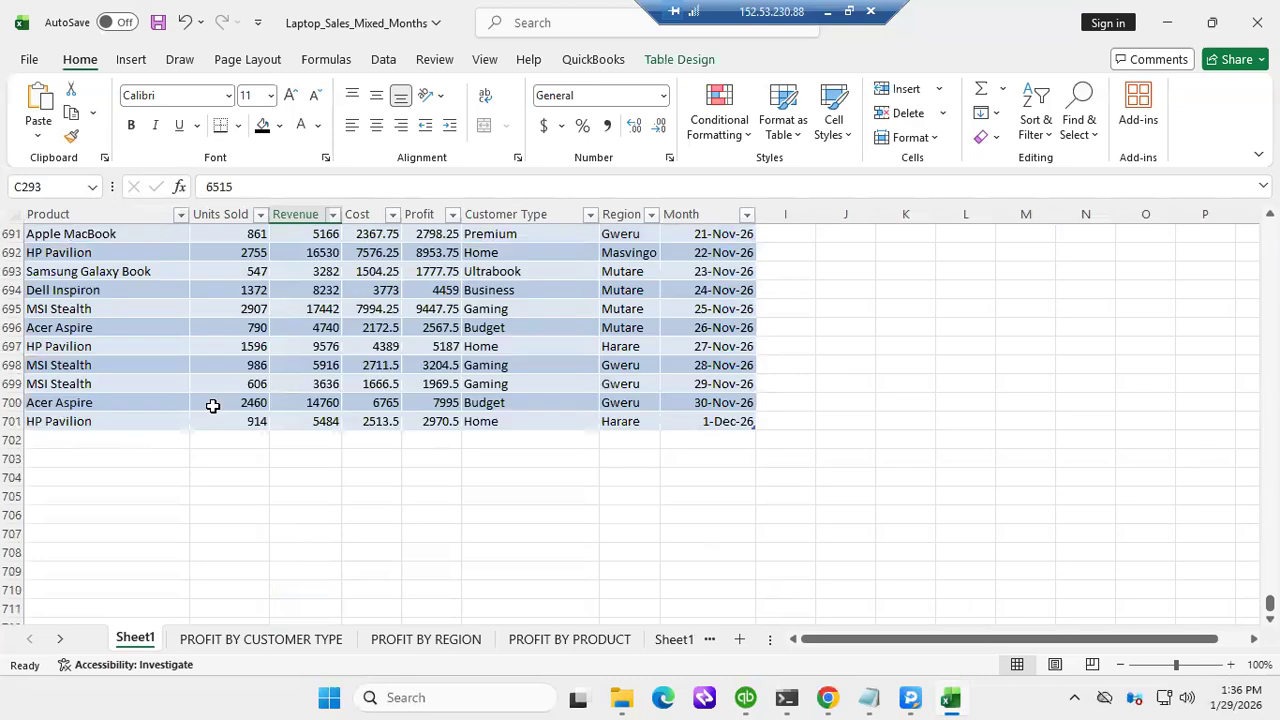
{"action": "left_click", "coordinate": [86, 440]}
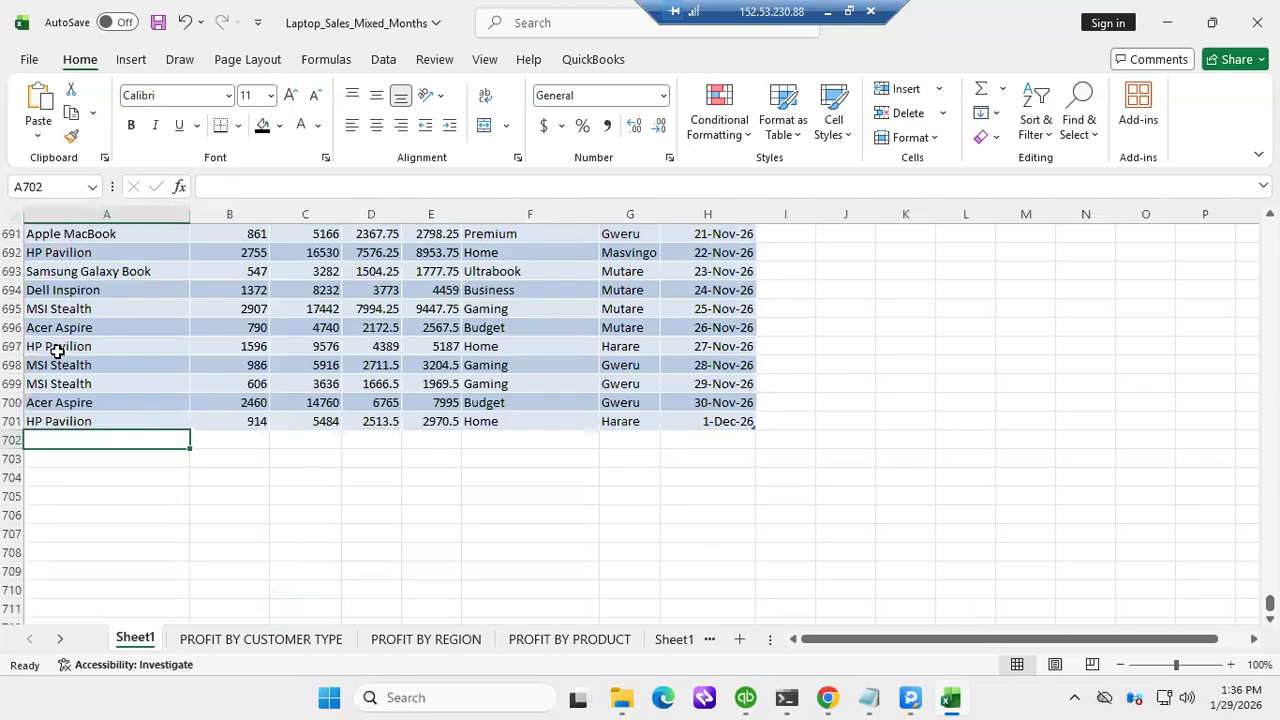
{"action": "left_click_drag", "start_coordinate": [46, 346], "coordinate": [534, 423]}
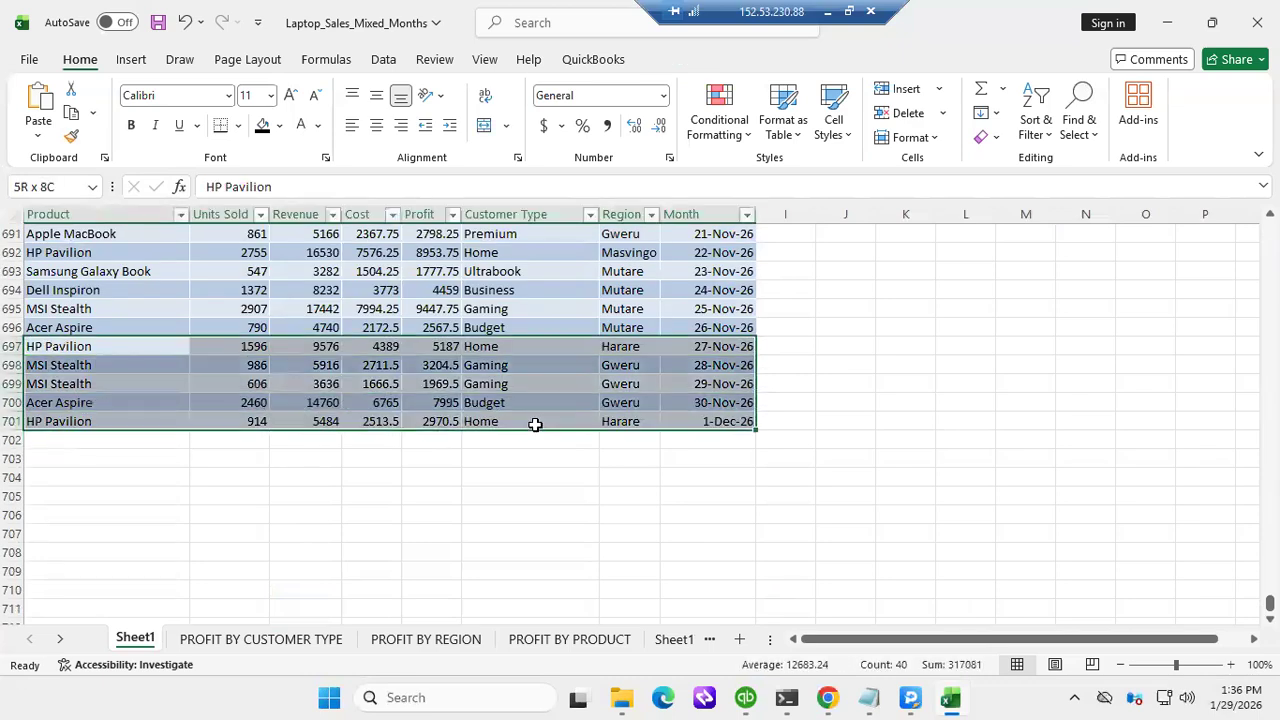
{"action": "key", "text": "ctrl+c"}
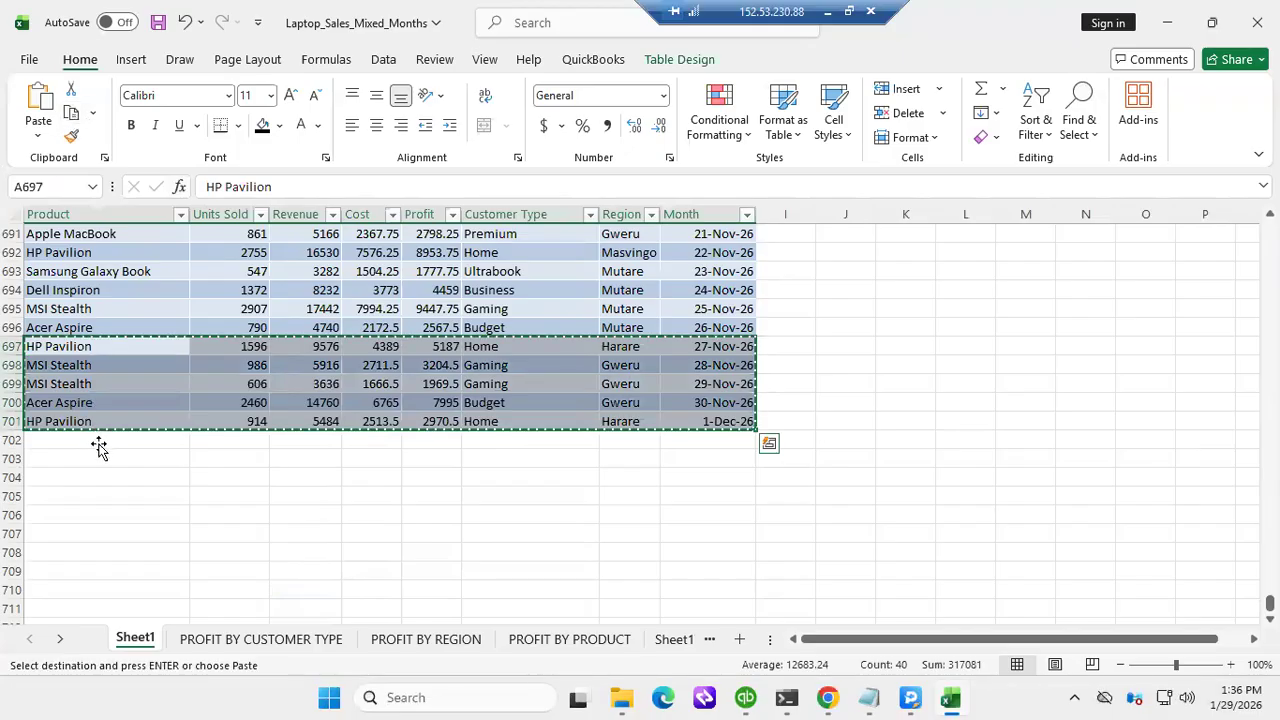
{"action": "left_click", "coordinate": [91, 446]}
{"action": "left_click", "coordinate": [38, 120]}
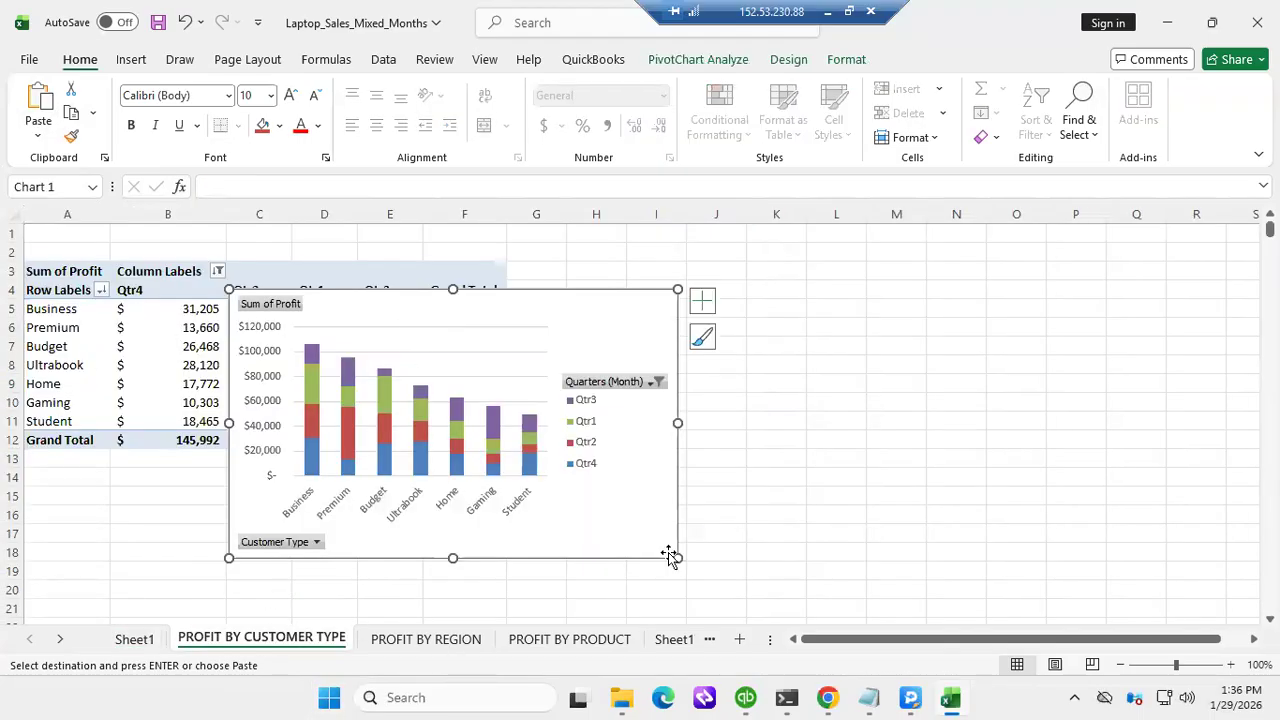
Check the dashboard and the customer type, region and product pivot sheets against the rows added to Sheet1
{"action": "left_click", "coordinate": [674, 638]}
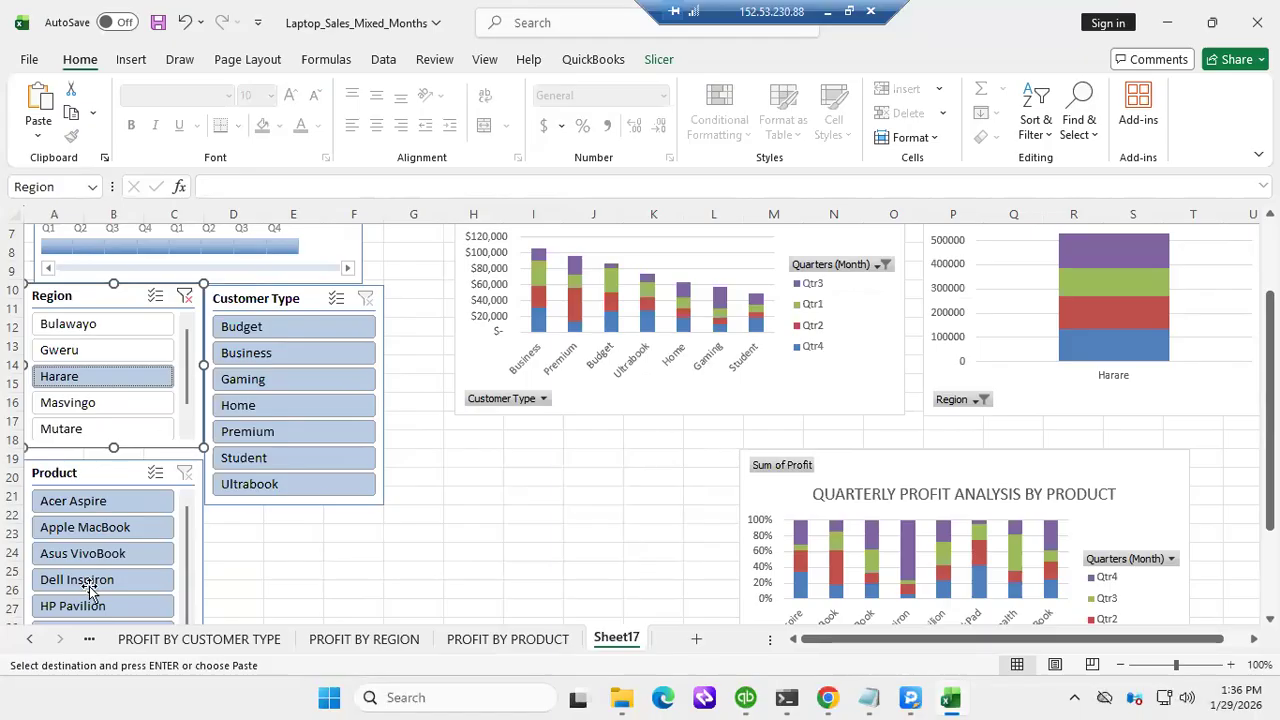
{"action": "left_click", "coordinate": [88, 643]}
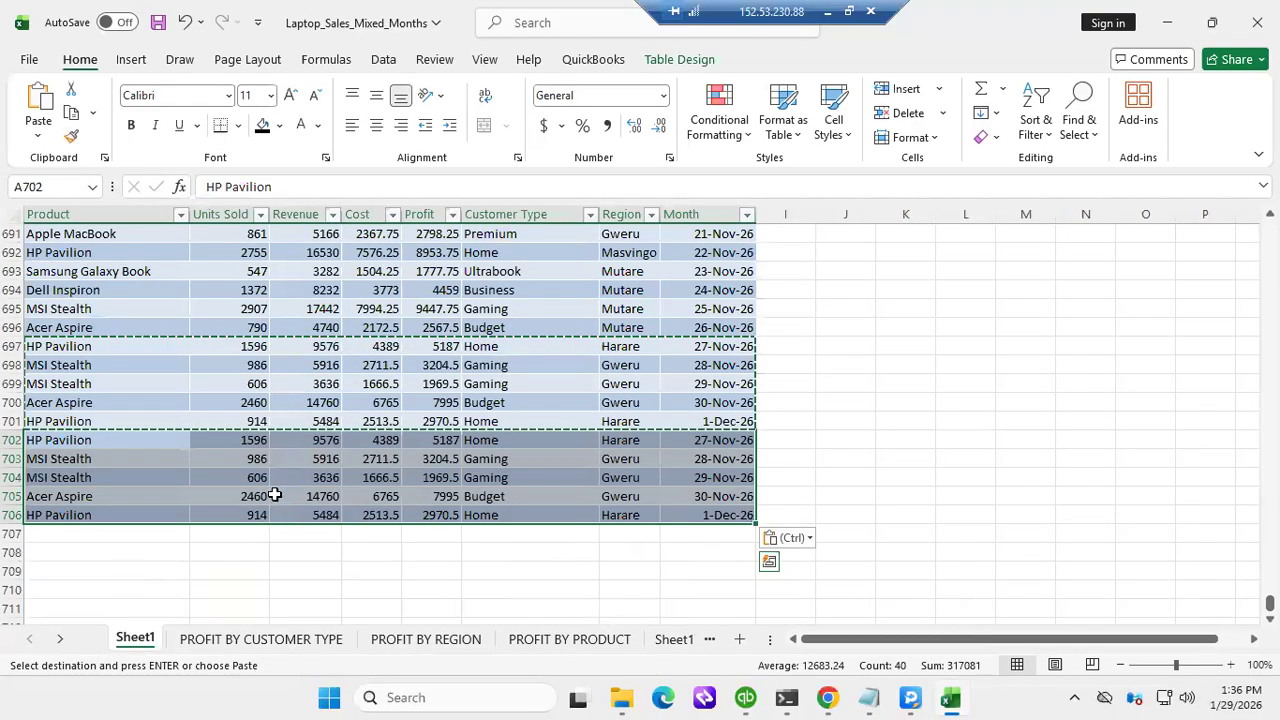
{"action": "left_click", "coordinate": [265, 642]}
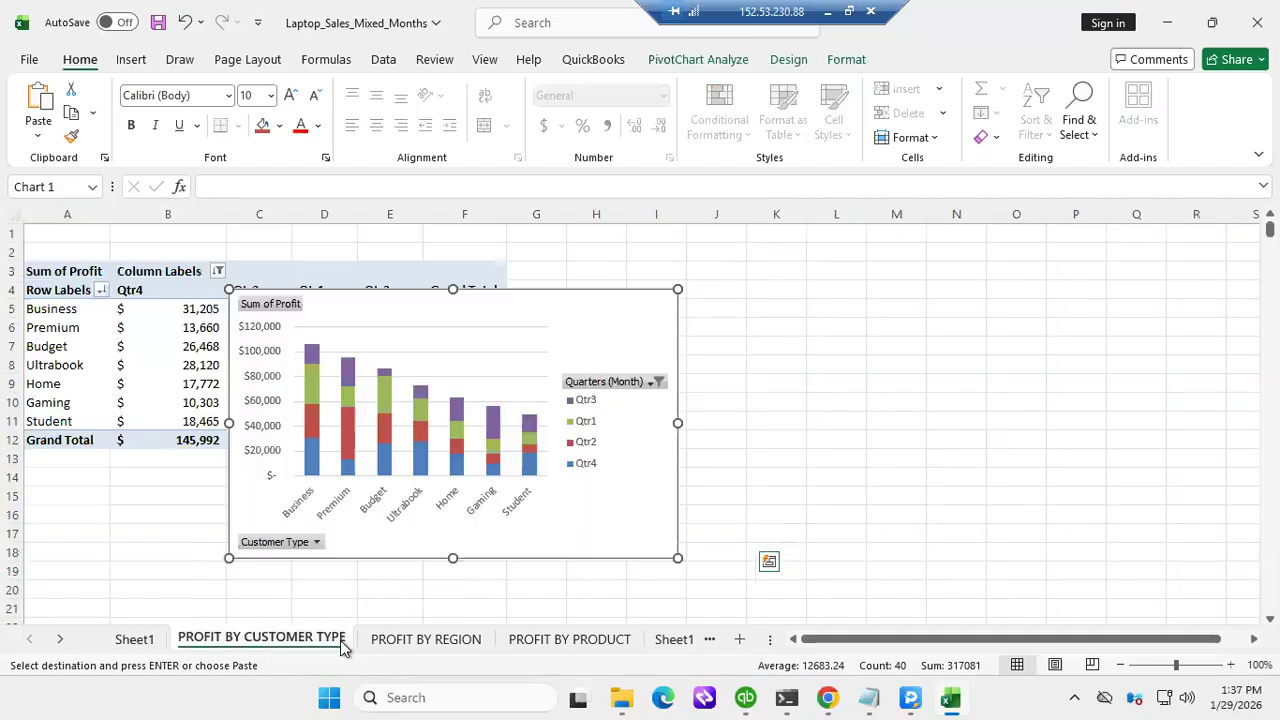
{"action": "left_click", "coordinate": [424, 642]}
{"action": "left_click", "coordinate": [540, 640]}
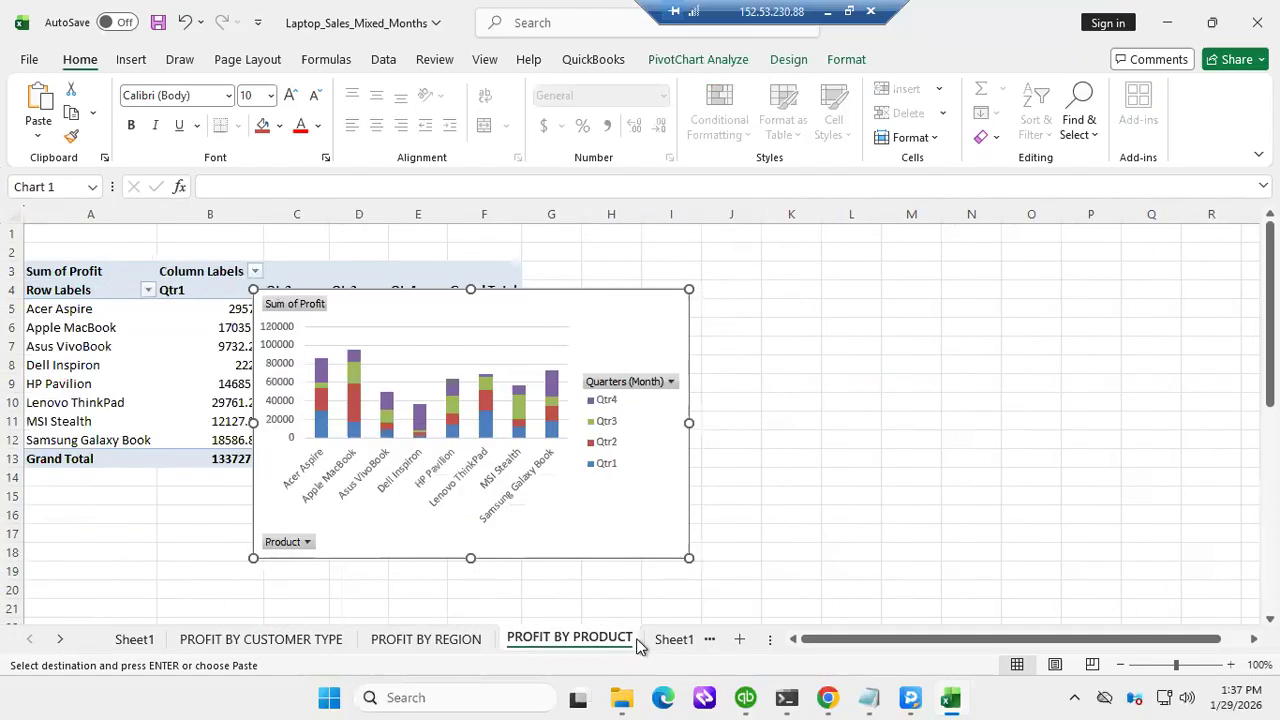
{"action": "left_click", "coordinate": [670, 640]}
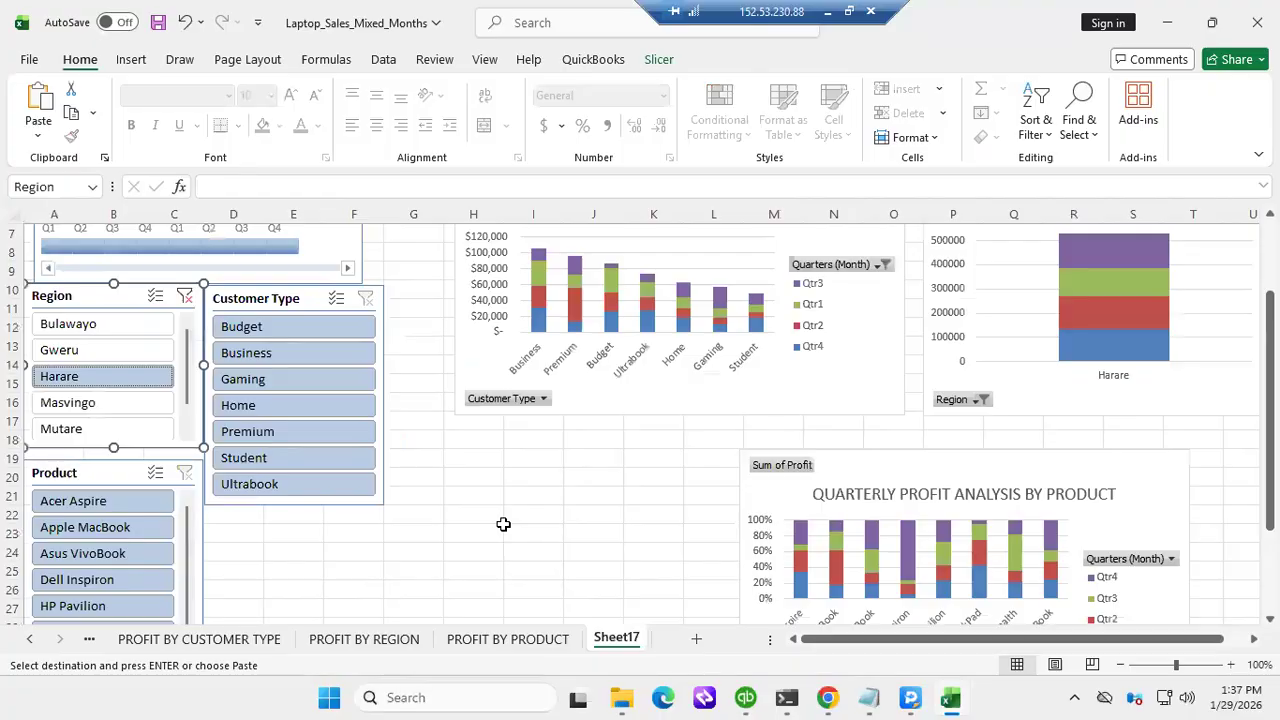